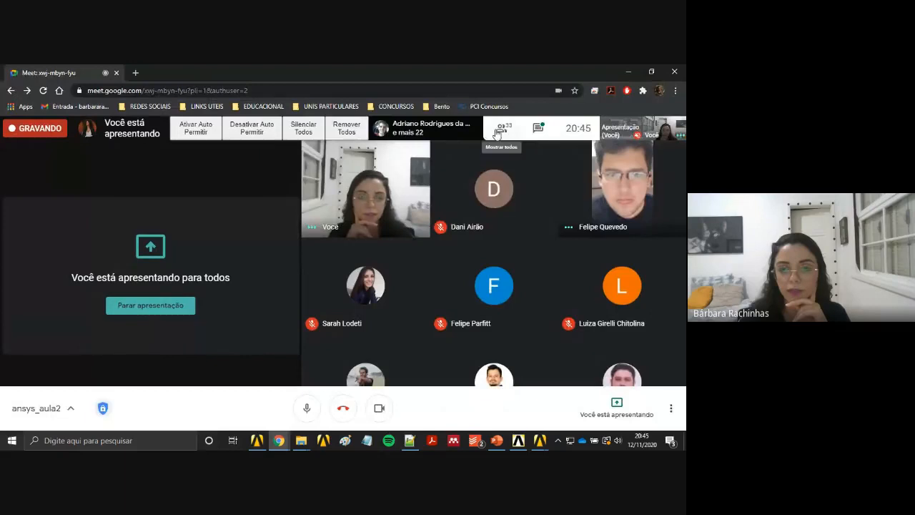
Check the meeting's participant list and chat, and minimize the meeting and ANSYS windows to show the desktop.
{"action": "left_click", "coordinate": [499, 129]}
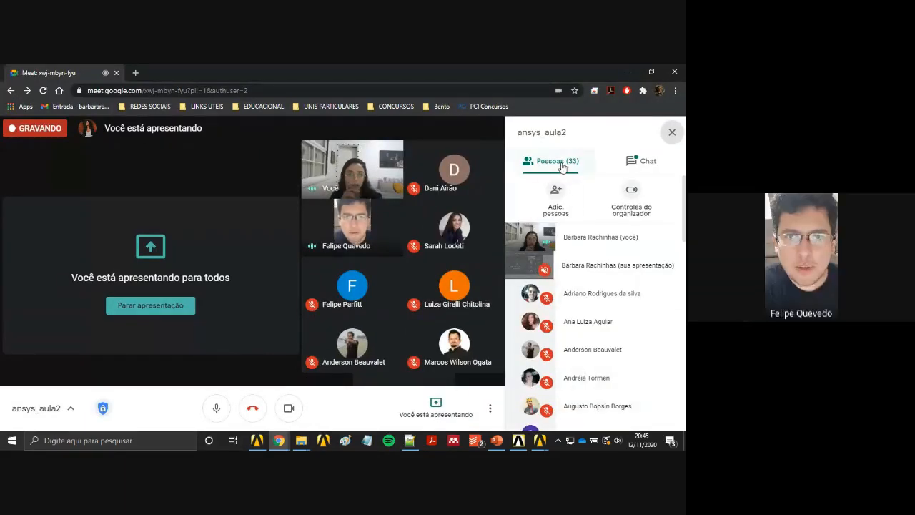
{"action": "left_click", "coordinate": [641, 161]}
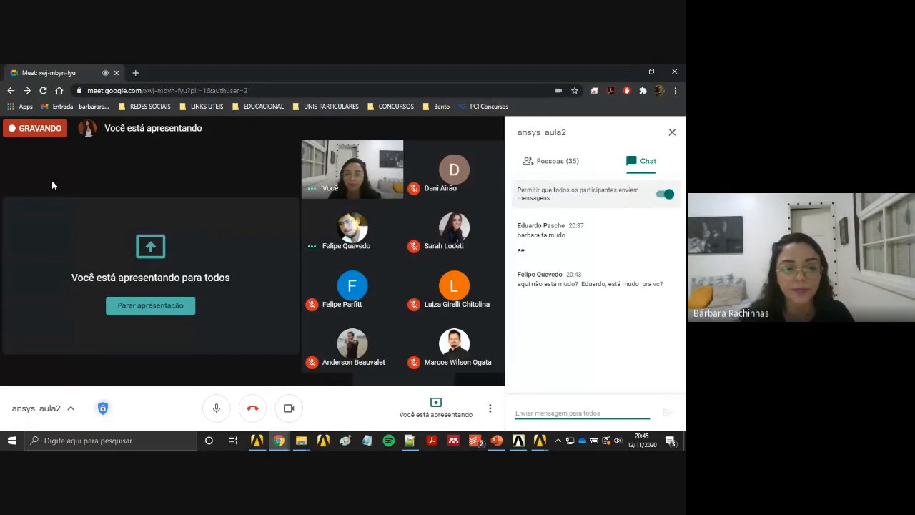
{"action": "left_click", "coordinate": [627, 72]}
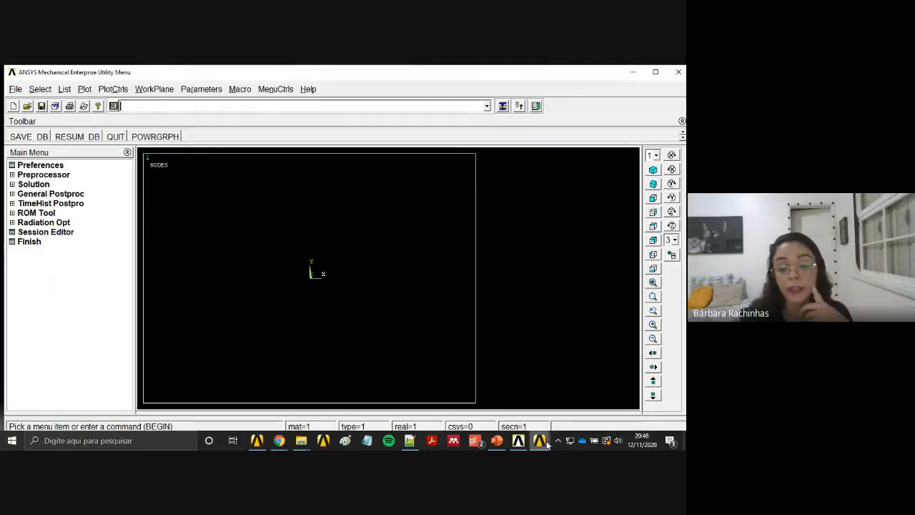
{"action": "left_click", "coordinate": [631, 72]}
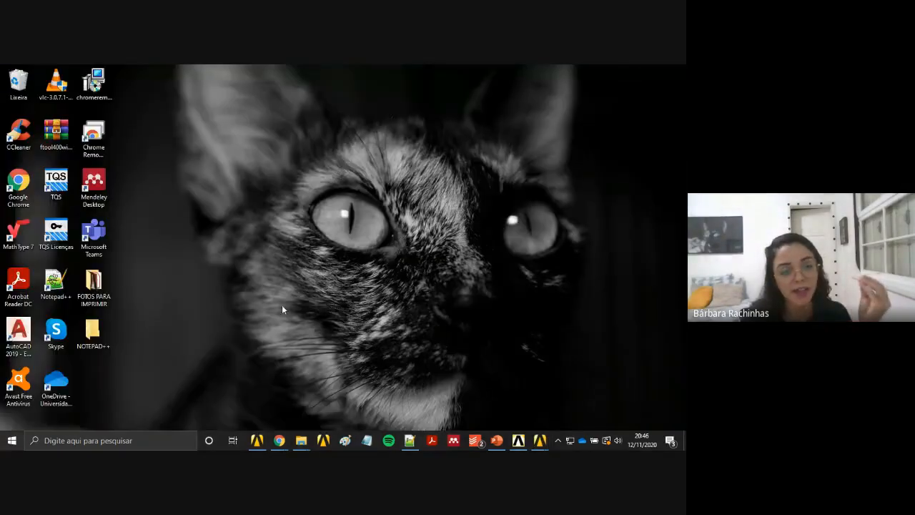
Look up the Mechanical APDL Product Launcher 19.2 among the installed programs and switch to its open window.
{"action": "left_click", "coordinate": [130, 442]}
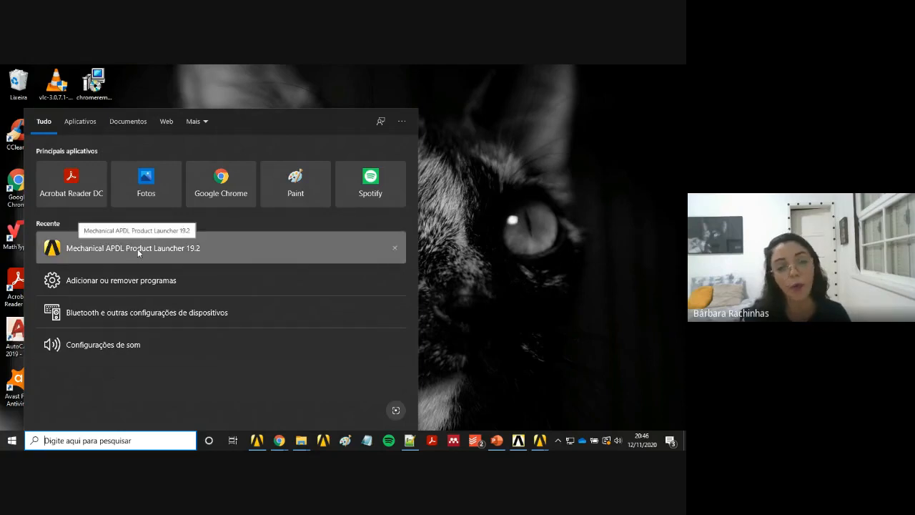
{"action": "mouse_move", "coordinate": [520, 442]}
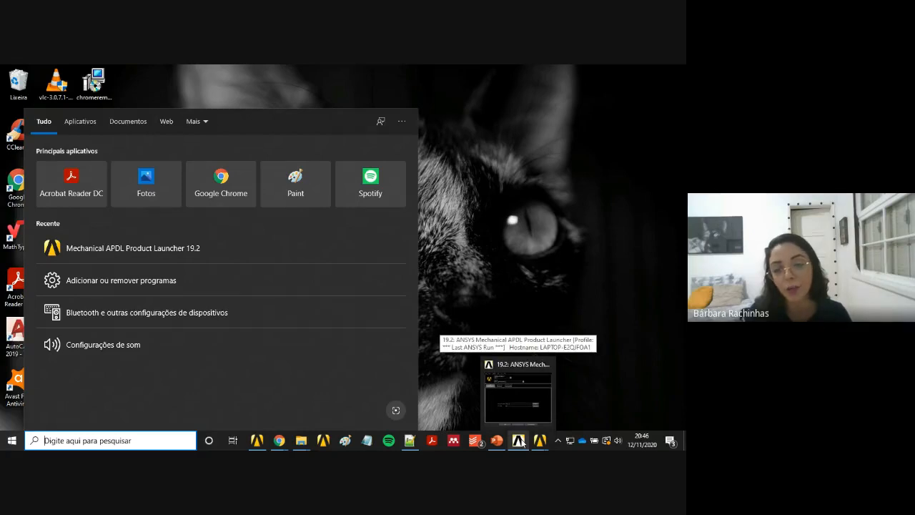
{"action": "left_click", "coordinate": [521, 441]}
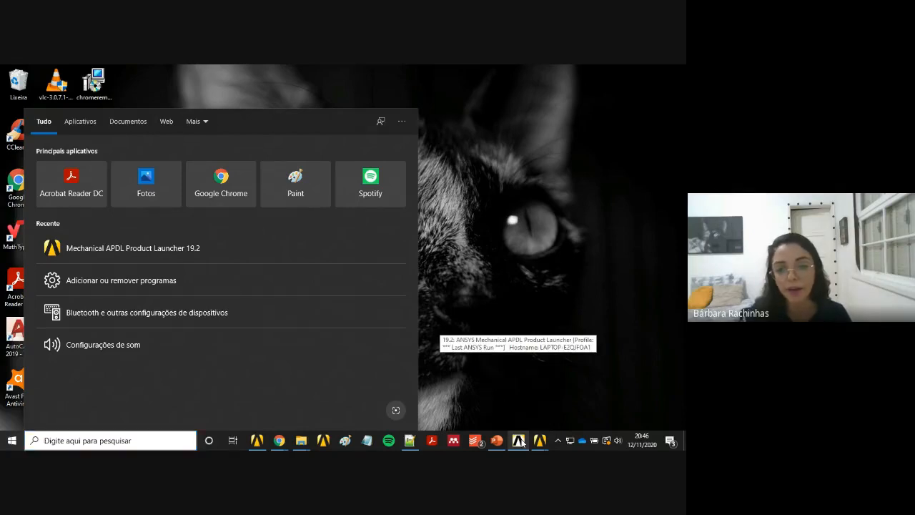
{"action": "mouse_move", "coordinate": [399, 77]}
{"action": "left_mouse_down"}
{"action": "mouse_move", "coordinate": [402, 67]}
{"action": "mouse_move", "coordinate": [401, 77]}
{"action": "left_mouse_up"}
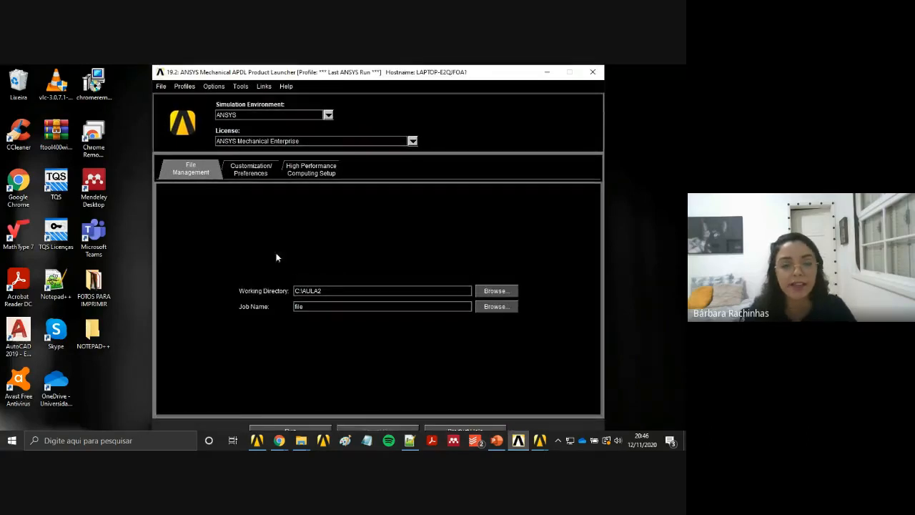
Examine how the AULA2 folder on drive C: is picked as working directory and where the job name is entered.
{"action": "left_click", "coordinate": [494, 293]}
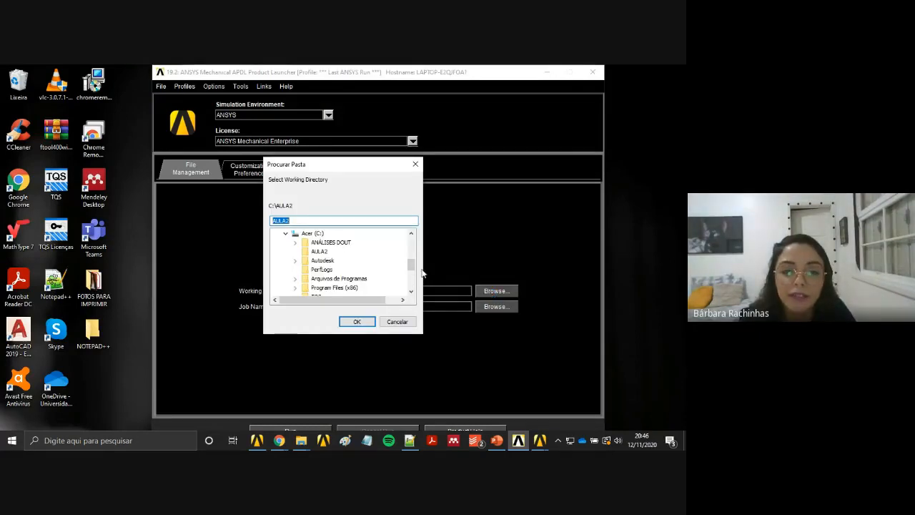
{"action": "mouse_move", "coordinate": [412, 265]}
{"action": "left_mouse_down"}
{"action": "mouse_move", "coordinate": [414, 287]}
{"action": "mouse_move", "coordinate": [417, 254]}
{"action": "mouse_move", "coordinate": [418, 264]}
{"action": "left_mouse_up"}
{"action": "left_click", "coordinate": [317, 270]}
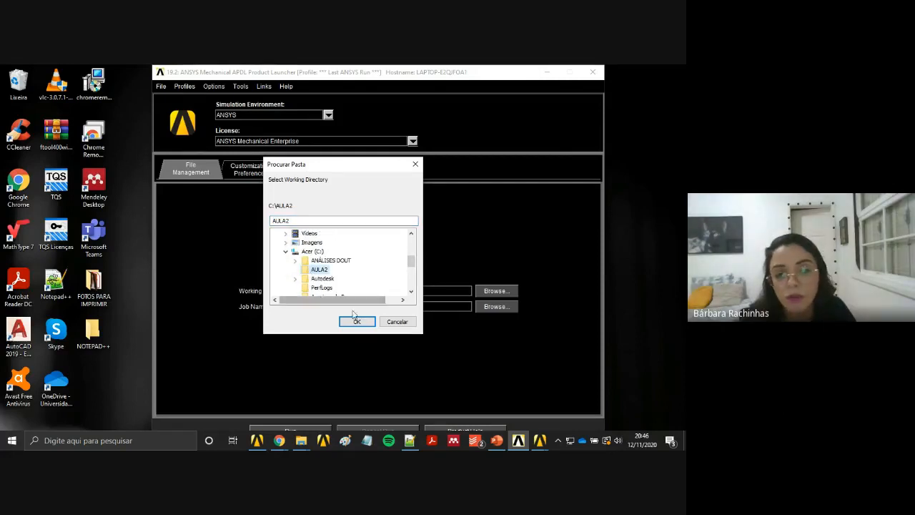
{"action": "left_click", "coordinate": [398, 322]}
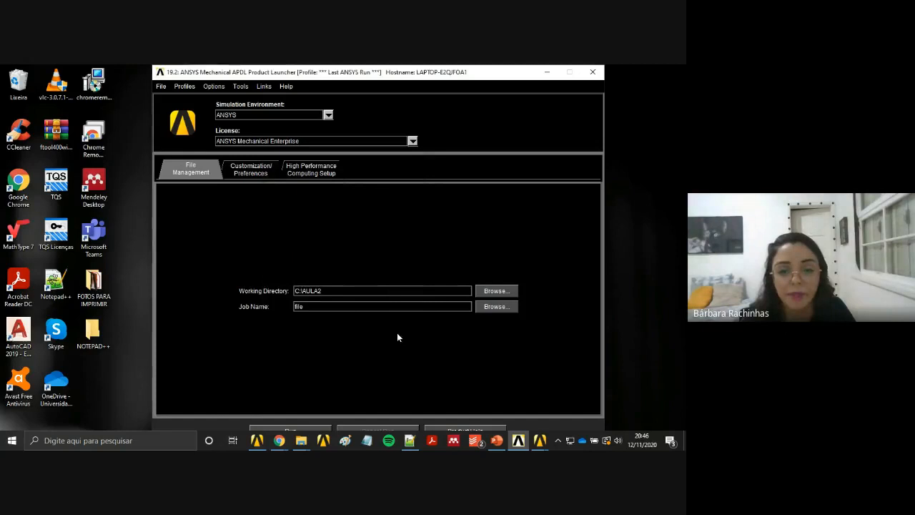
{"action": "left_click", "coordinate": [313, 306]}
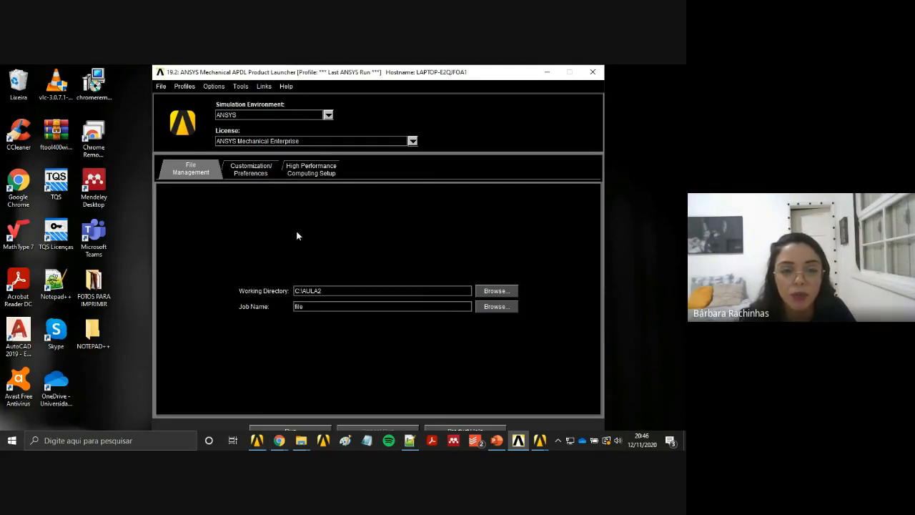
Run ANSYS with working directory C:\AULA2 and job name file, answering y to override the job lock.
{"action": "left_click_drag", "start_coordinate": [340, 77], "coordinate": [357, 76]}
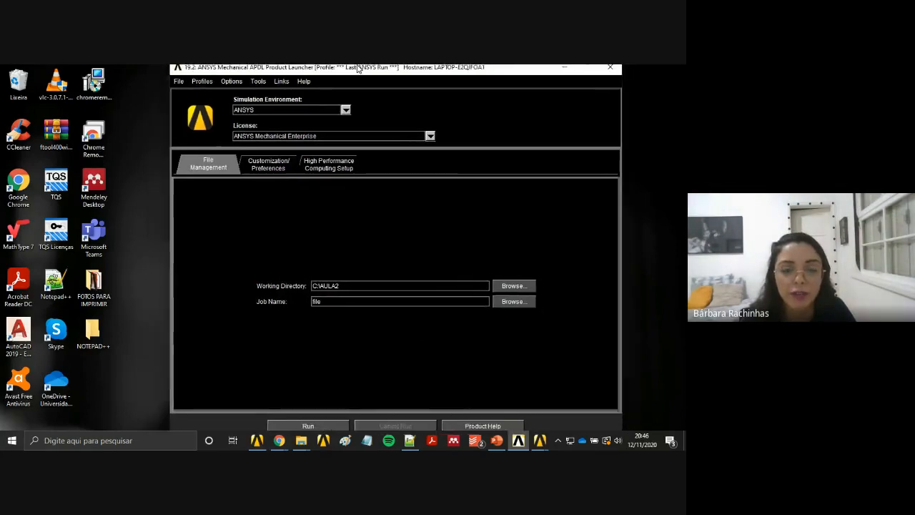
{"action": "left_click", "coordinate": [299, 429]}
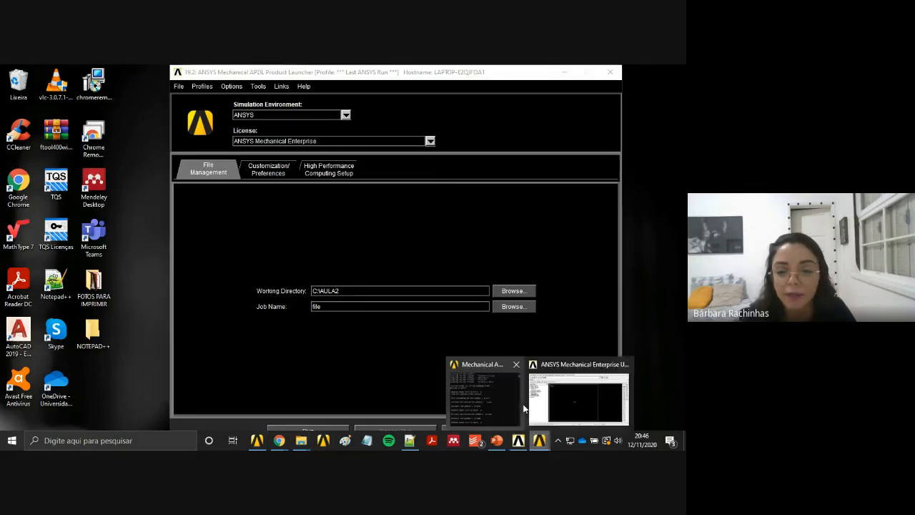
{"action": "left_click", "coordinate": [112, 241]}
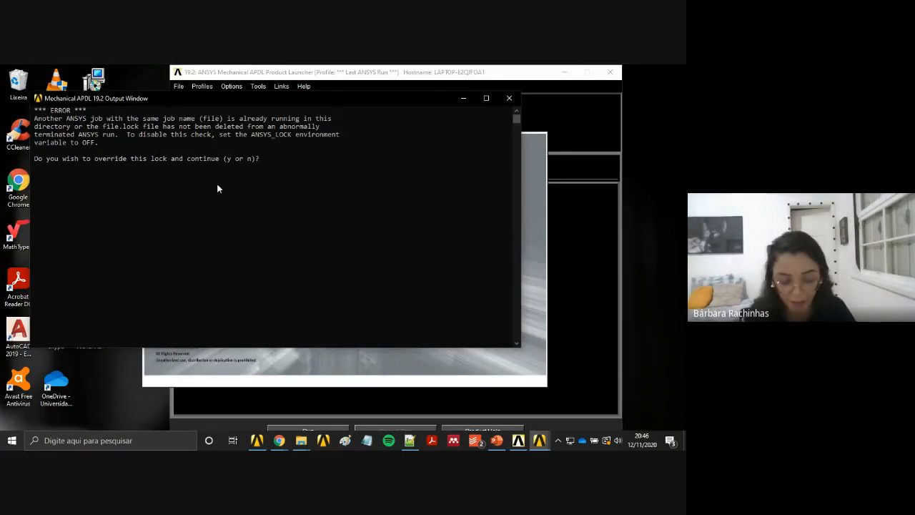
{"action": "type", "text": "y"}
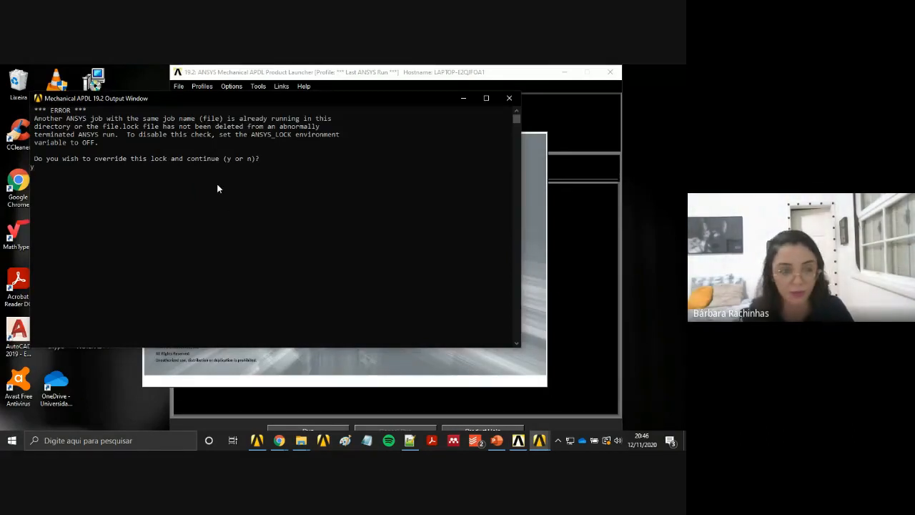
Switch to the ANSYS Mechanical Enterprise main window.
{"action": "left_click", "coordinate": [584, 222]}
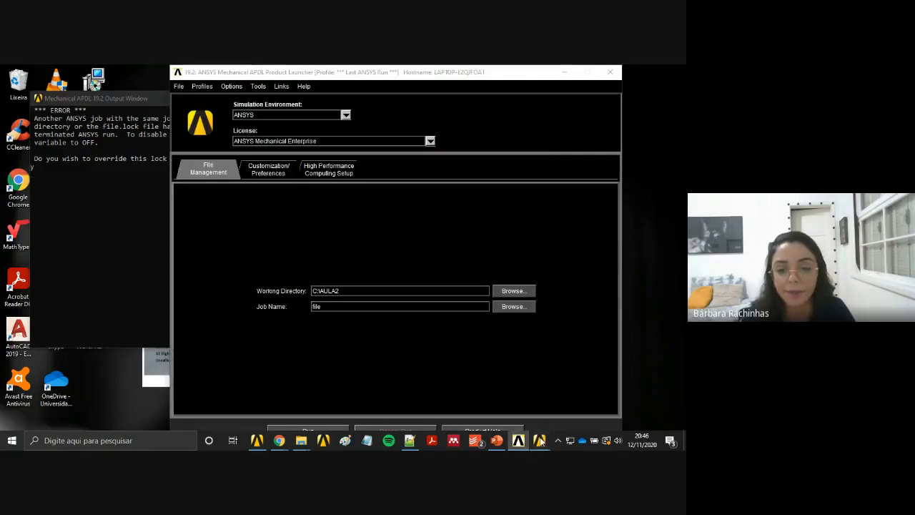
{"action": "mouse_move", "coordinate": [540, 438]}
{"action": "left_click", "coordinate": [557, 408]}
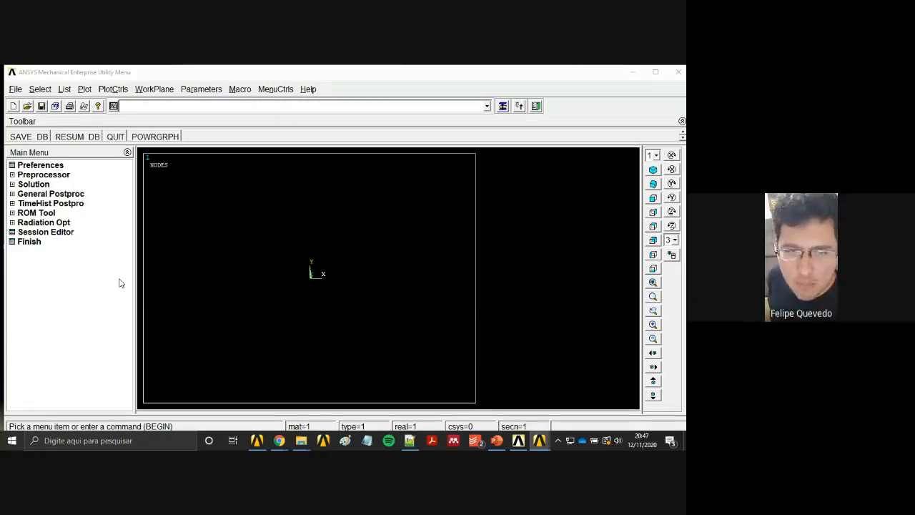
Return to the Product Launcher with the main ANSYS window minimized, and glance at the High Performance Computing settings before going back to file management.
{"action": "left_click", "coordinate": [522, 445]}
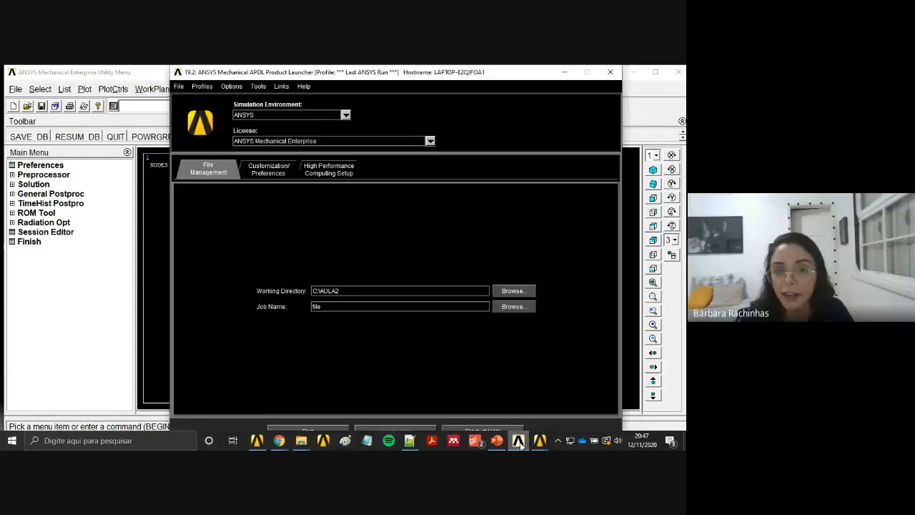
{"action": "left_click", "coordinate": [632, 73]}
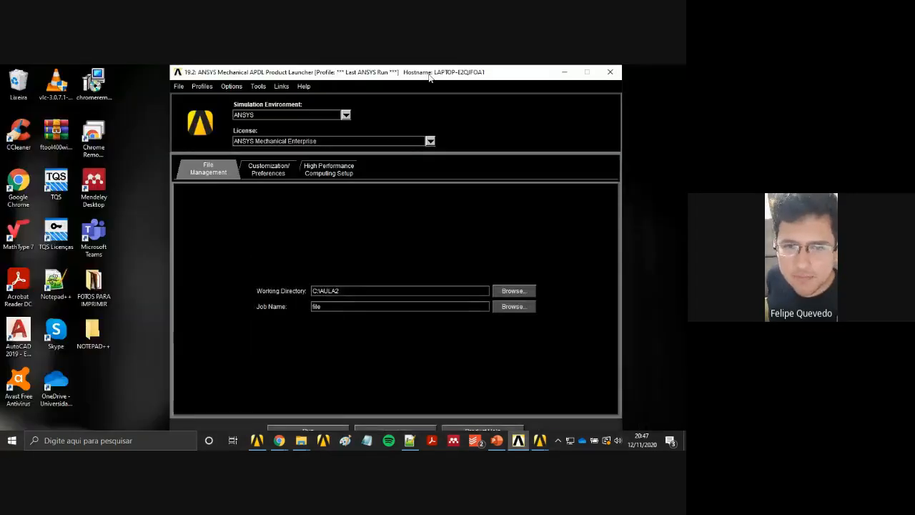
{"action": "left_click_drag", "start_coordinate": [430, 75], "coordinate": [409, 66]}
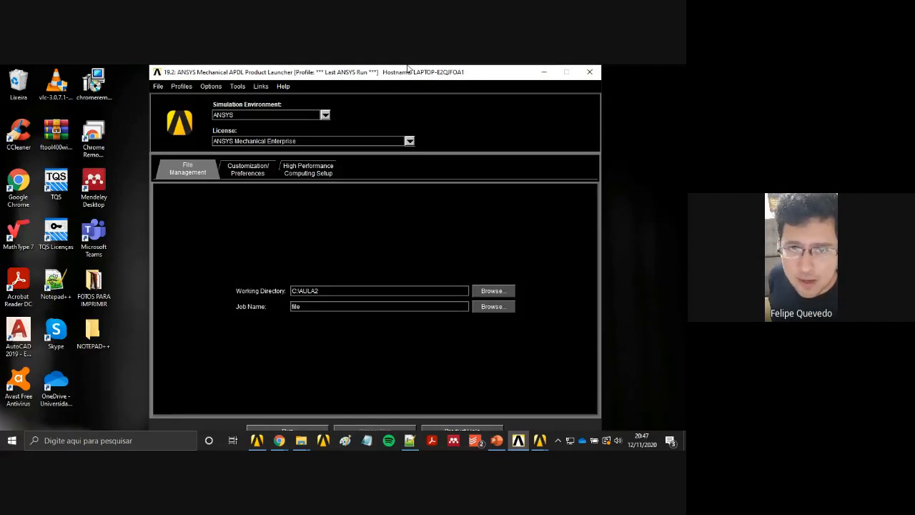
{"action": "left_click", "coordinate": [304, 178]}
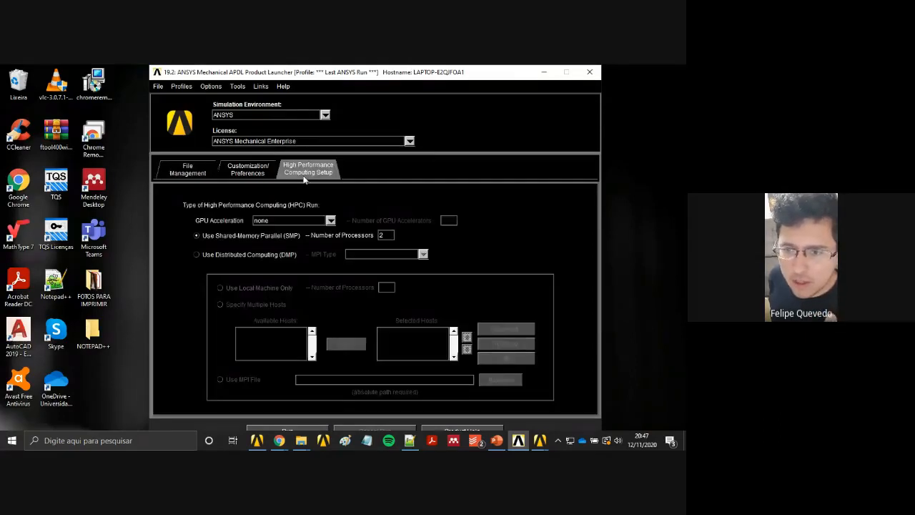
{"action": "left_click", "coordinate": [197, 176]}
{"action": "mouse_move", "coordinate": [369, 77]}
{"action": "left_mouse_down"}
{"action": "mouse_move", "coordinate": [384, 68]}
{"action": "mouse_move", "coordinate": [375, 74]}
{"action": "left_mouse_up"}
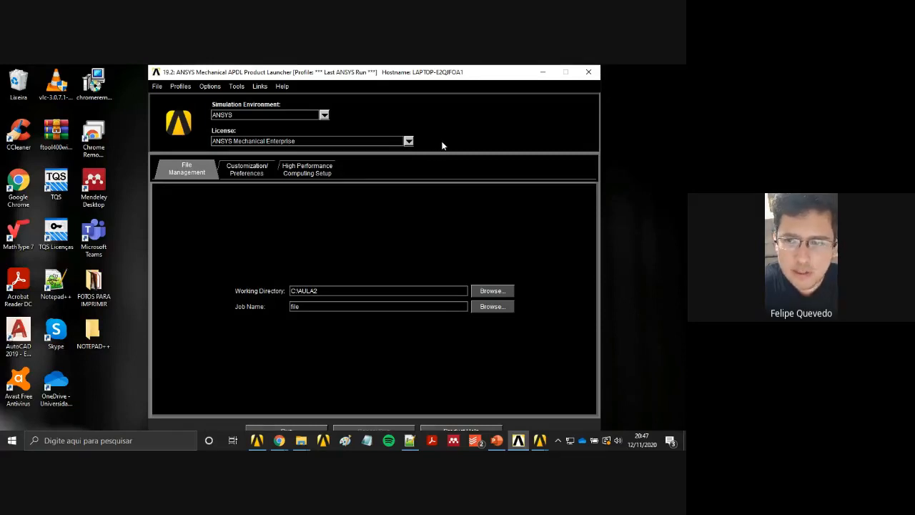
Review the available simulation environments and license options, keeping ANSYS and ANSYS Mechanical Enterprise selected.
{"action": "left_click", "coordinate": [323, 115]}
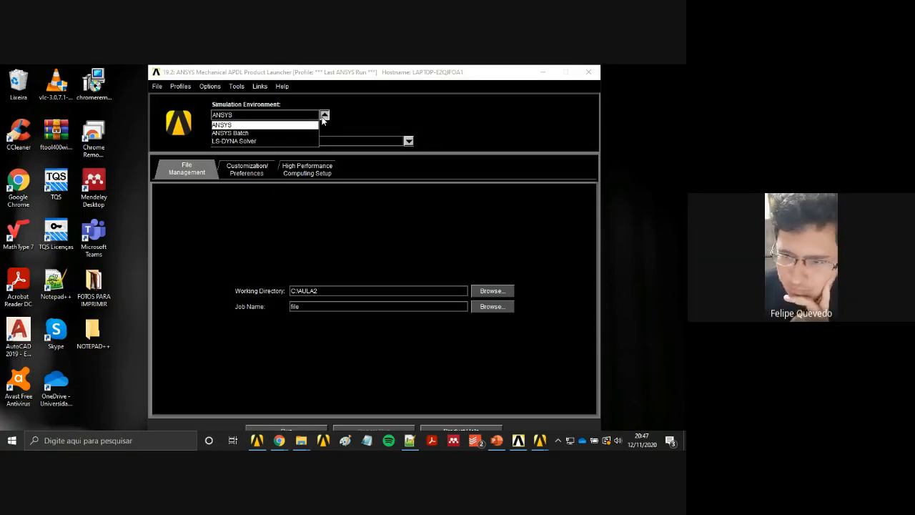
{"action": "left_click", "coordinate": [361, 120]}
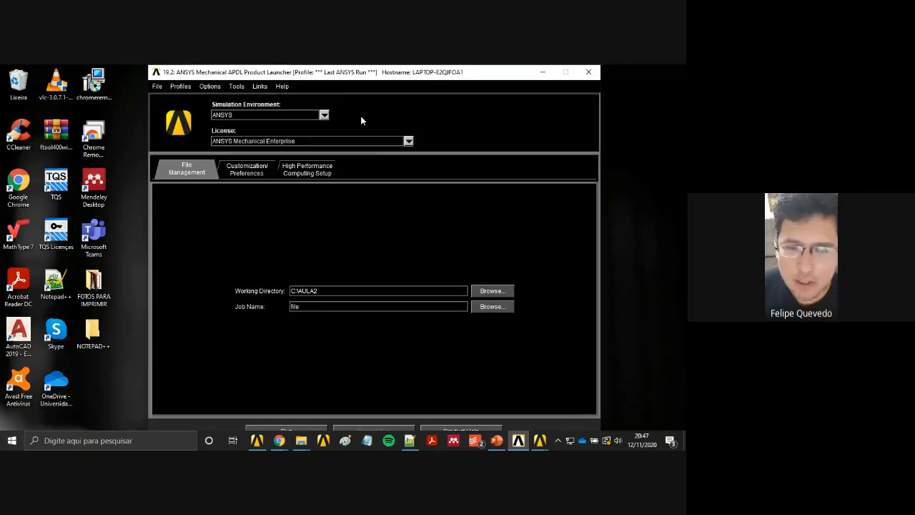
{"action": "left_click", "coordinate": [409, 140]}
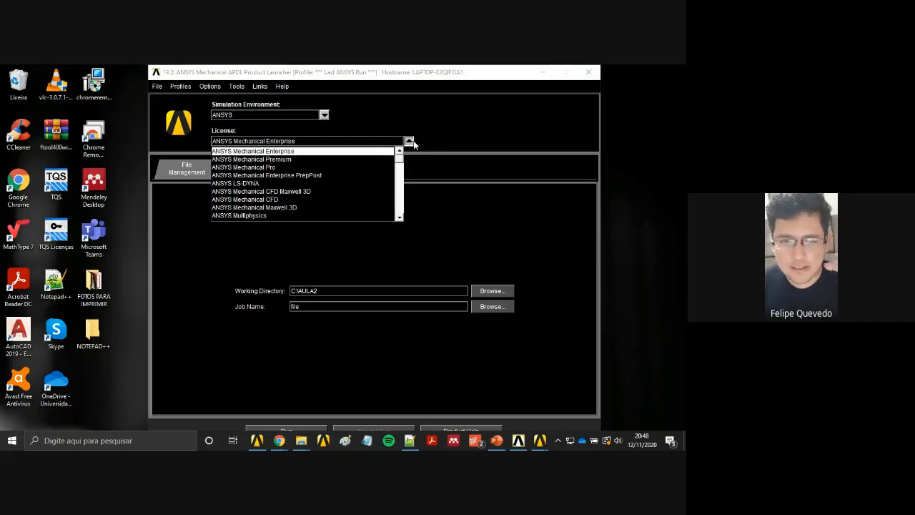
{"action": "left_click", "coordinate": [304, 253]}
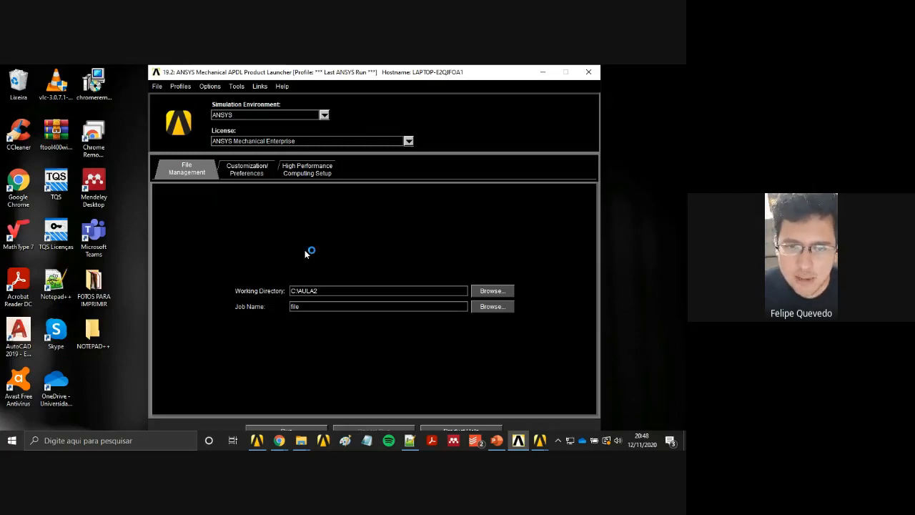
Review the launcher's customization preferences and the graphics device options, keeping win32 selected.
{"action": "left_click", "coordinate": [251, 167]}
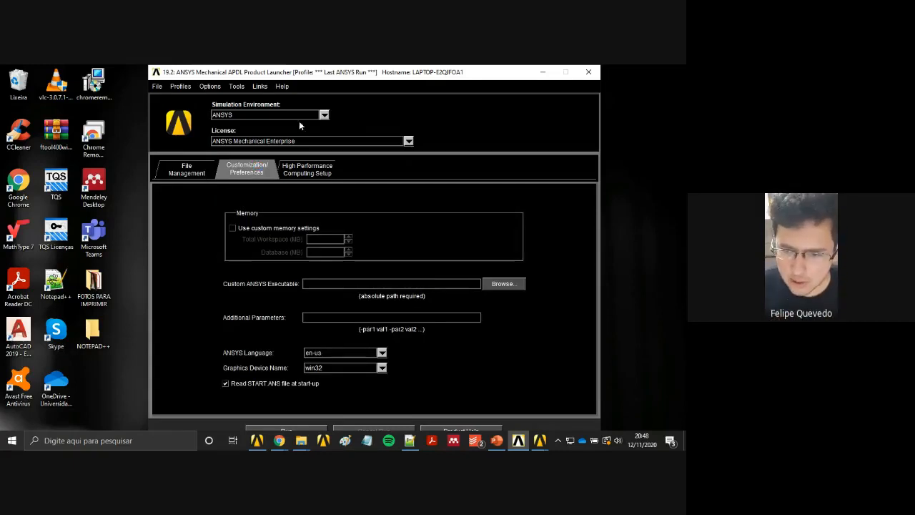
{"action": "left_click_drag", "start_coordinate": [352, 73], "coordinate": [349, 66]}
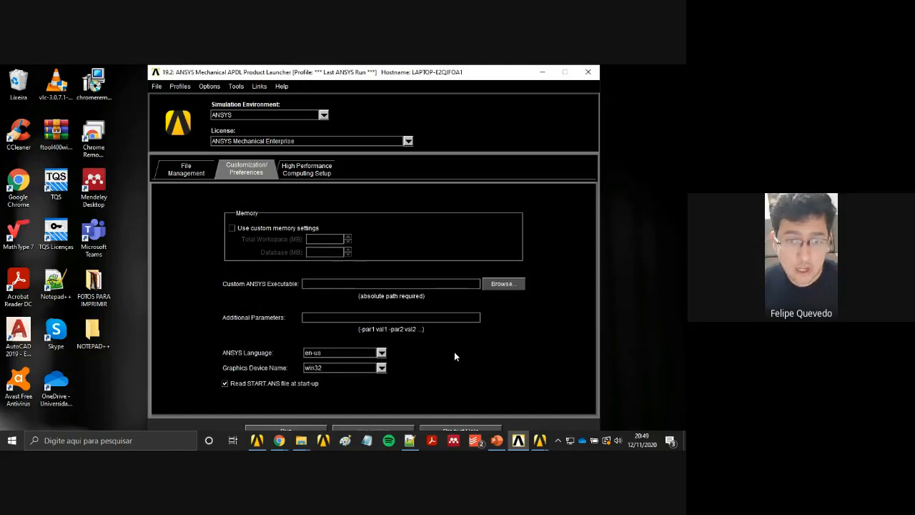
{"action": "left_click", "coordinate": [381, 368]}
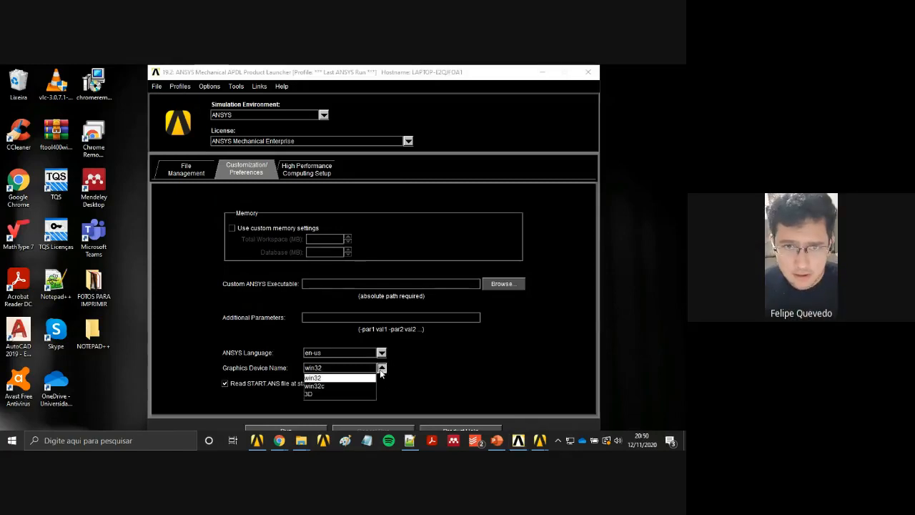
{"action": "left_click", "coordinate": [427, 371]}
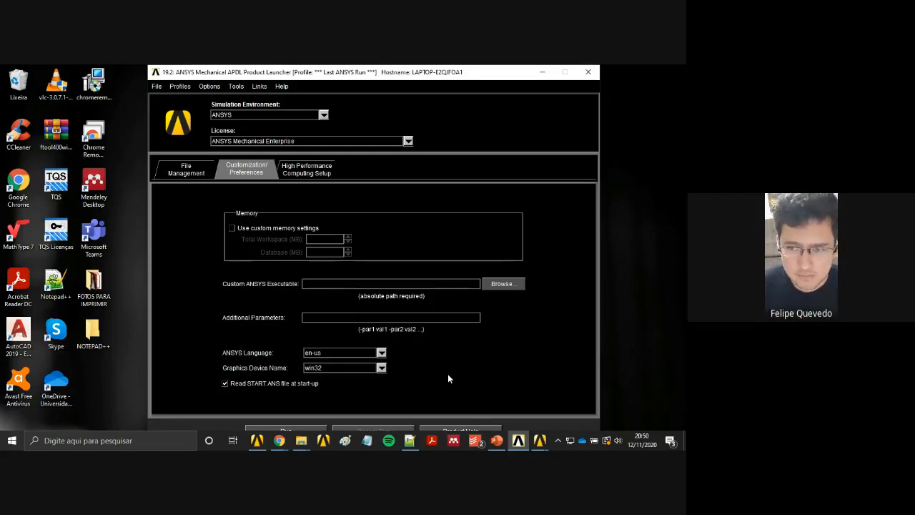
Review the High Performance Computing settings and display the equivalent command line for the current launch configuration.
{"action": "left_click", "coordinate": [315, 178]}
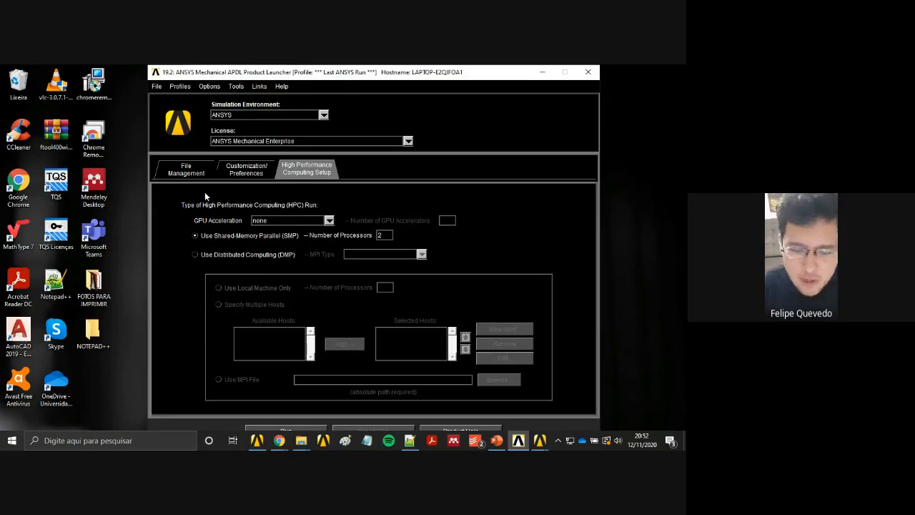
{"action": "left_click", "coordinate": [237, 87]}
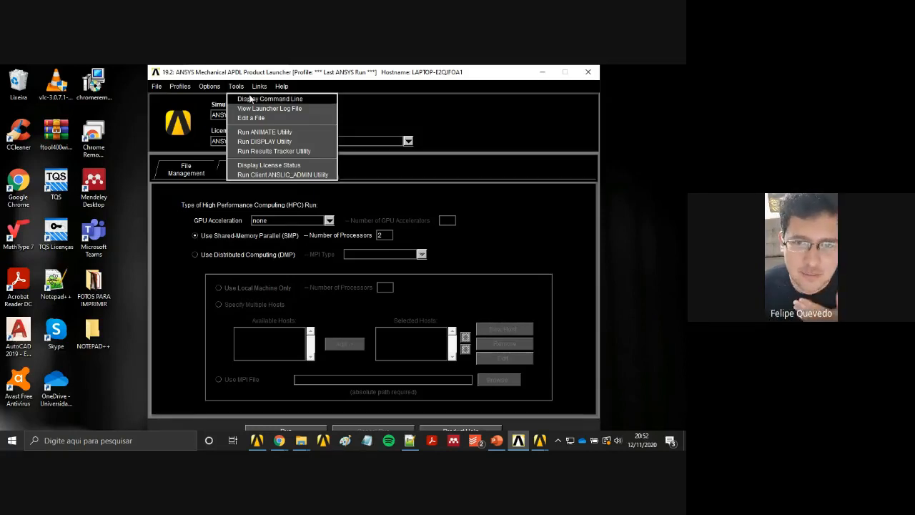
{"action": "left_click", "coordinate": [251, 99]}
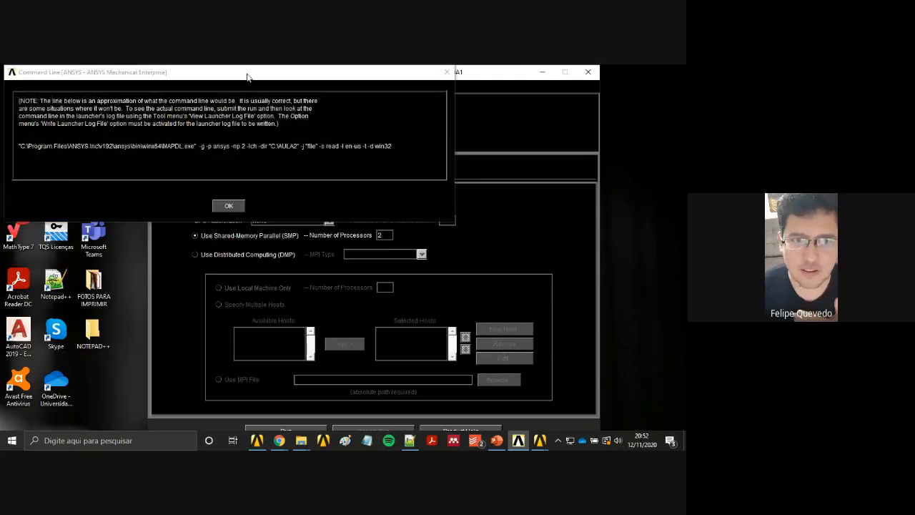
{"action": "left_click_drag", "start_coordinate": [247, 78], "coordinate": [280, 82]}
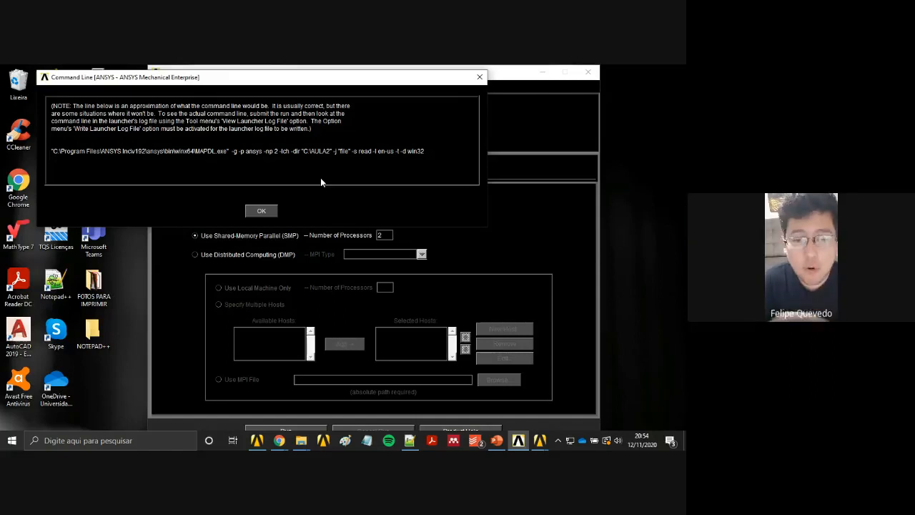
Close the command line preview, return the launcher to its file management settings, and switch to the main ANSYS Mechanical Enterprise window.
{"action": "left_click", "coordinate": [272, 210]}
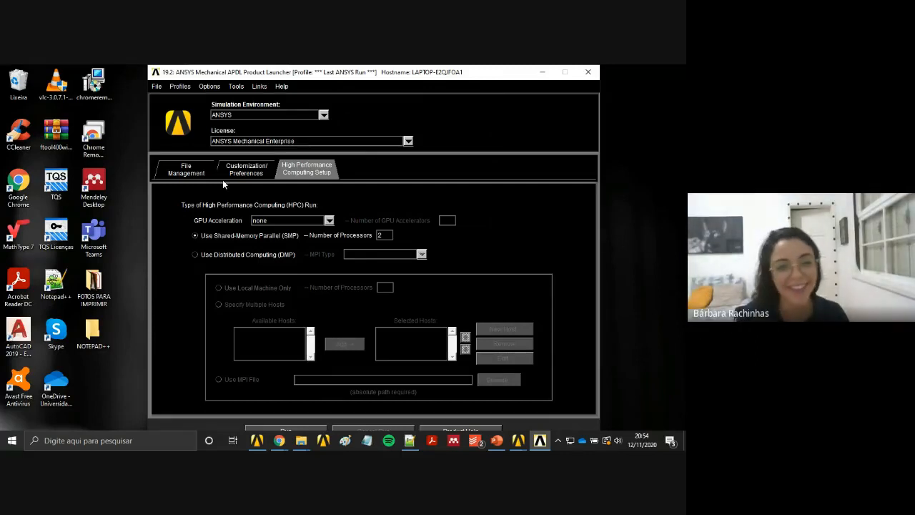
{"action": "left_click", "coordinate": [172, 169]}
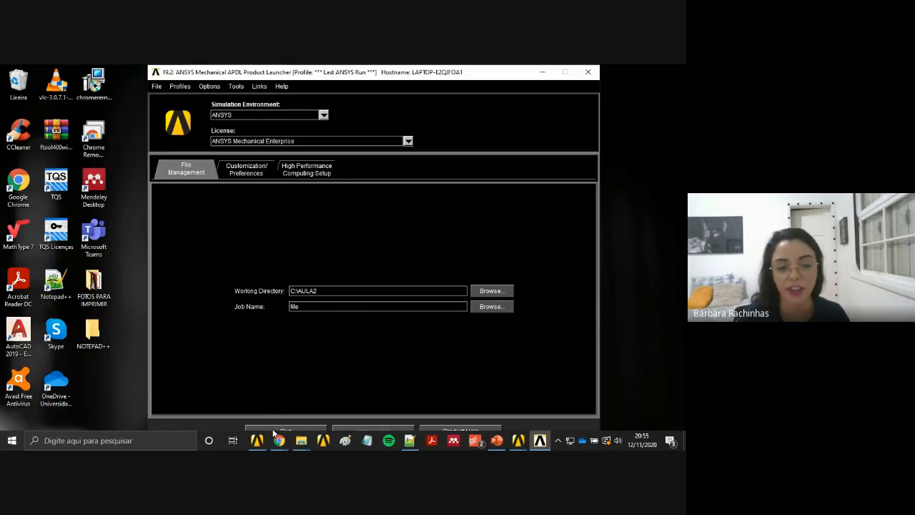
{"action": "left_click", "coordinate": [541, 441]}
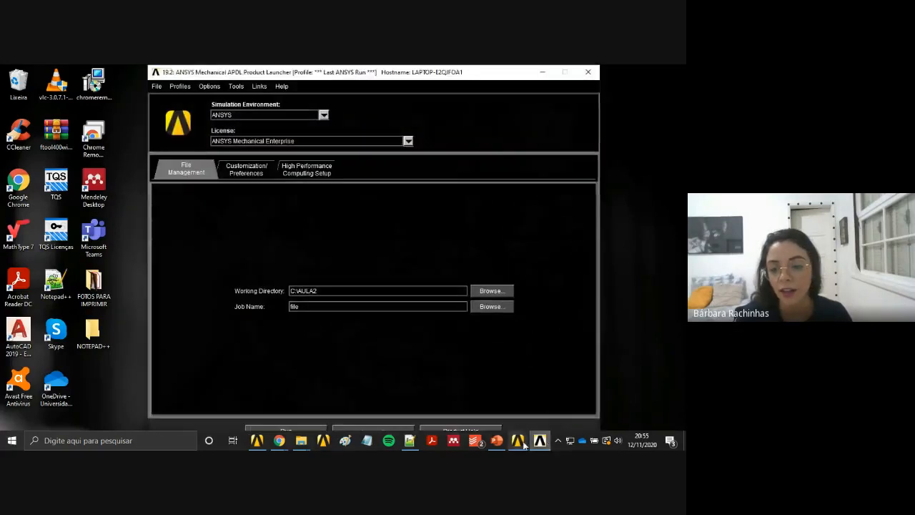
{"action": "left_click", "coordinate": [551, 403]}
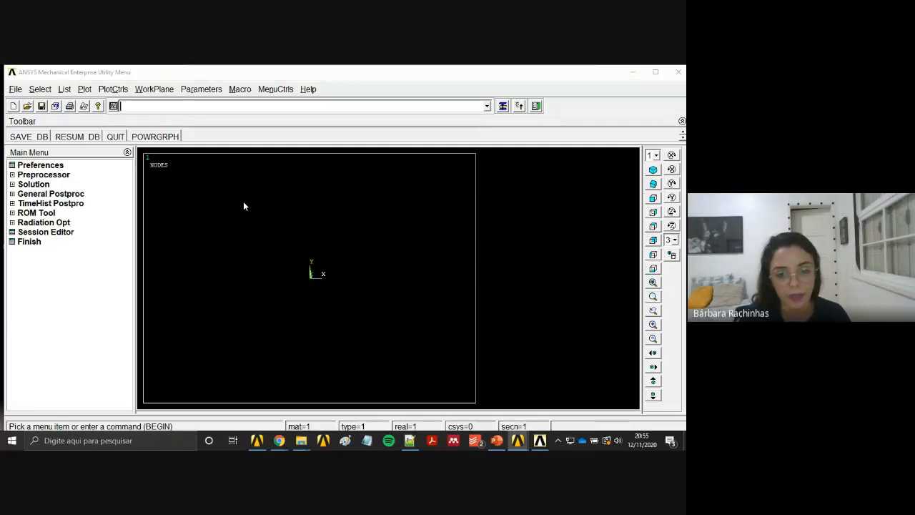
Switch to the PowerPoint presentation, review the cantilever beam example on slide 3, and return to the main ANSYS window.
{"action": "left_click", "coordinate": [497, 442]}
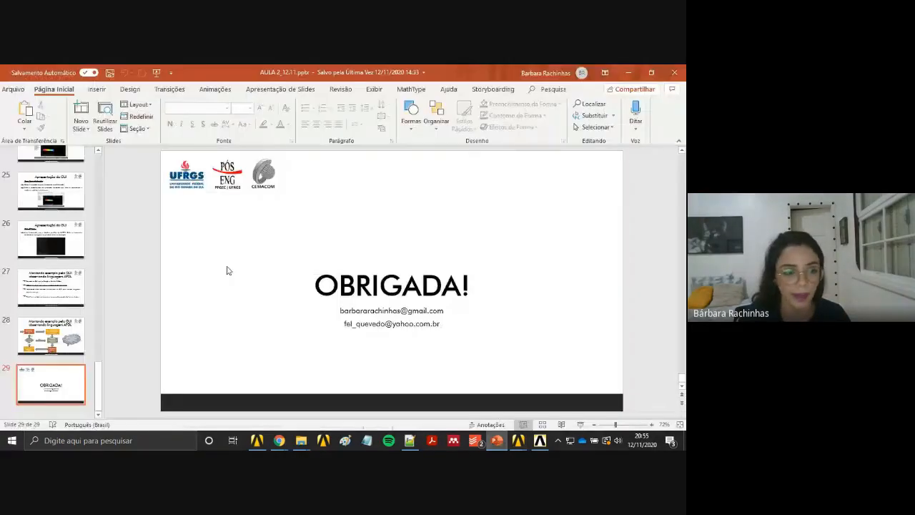
{"action": "left_click_drag", "start_coordinate": [98, 390], "coordinate": [97, 159]}
{"action": "left_click", "coordinate": [45, 271]}
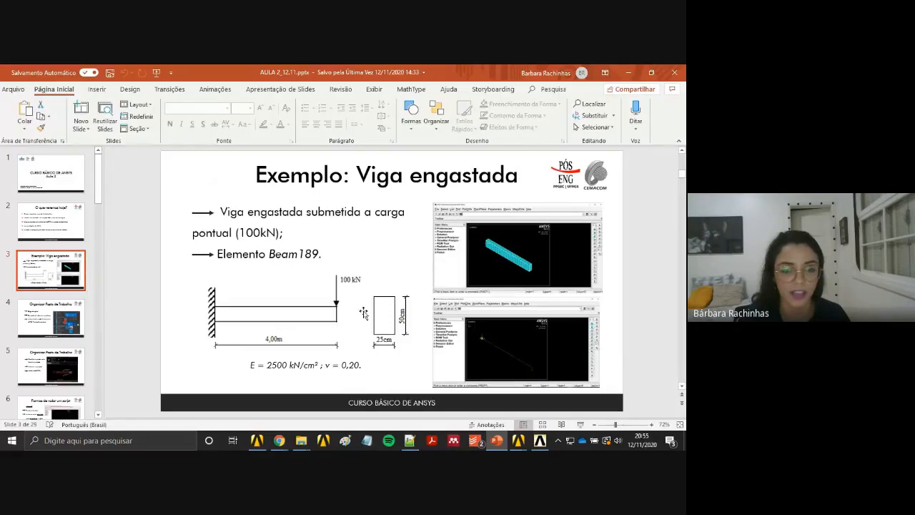
{"action": "left_click", "coordinate": [624, 73]}
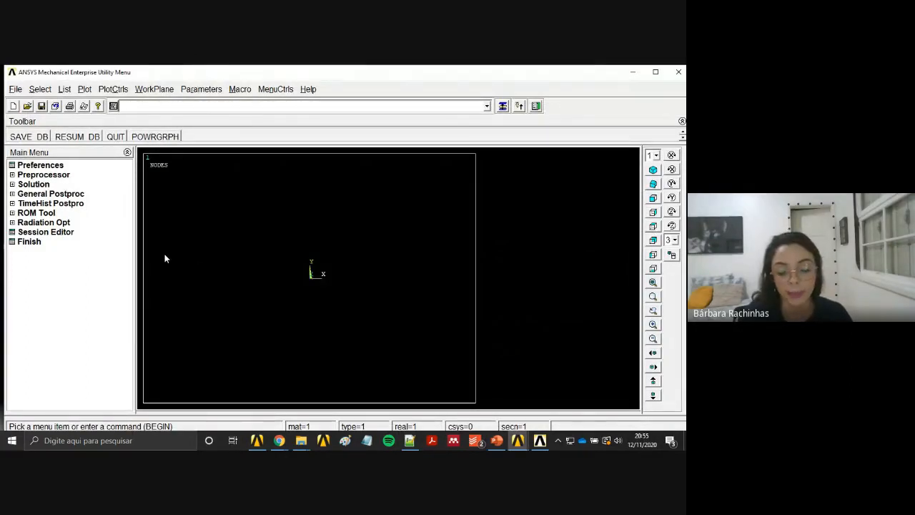
Filter the interface preferences to show only the Structural discipline.
{"action": "left_click", "coordinate": [43, 166]}
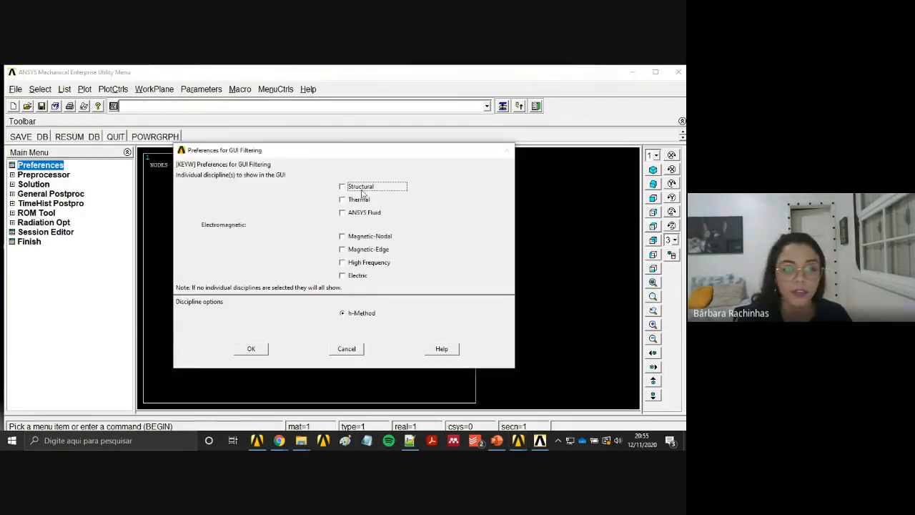
{"action": "left_click", "coordinate": [362, 191]}
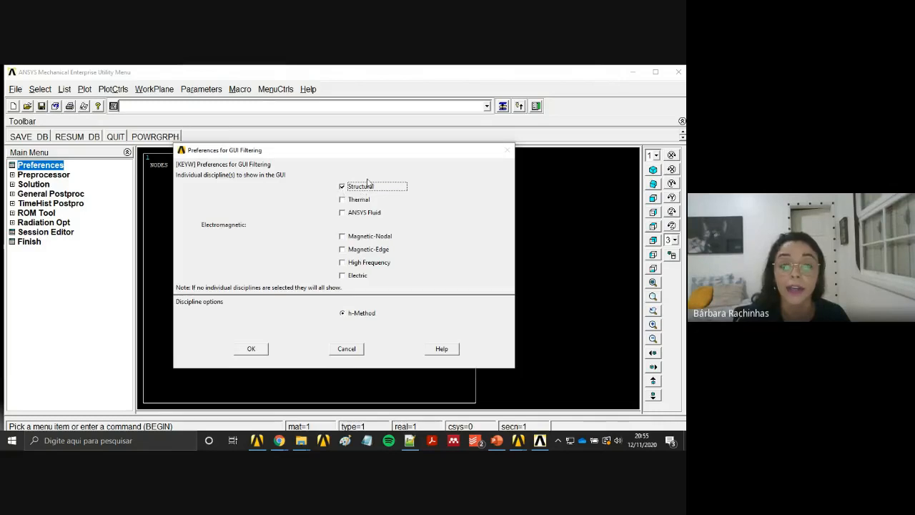
{"action": "left_click", "coordinate": [250, 349]}
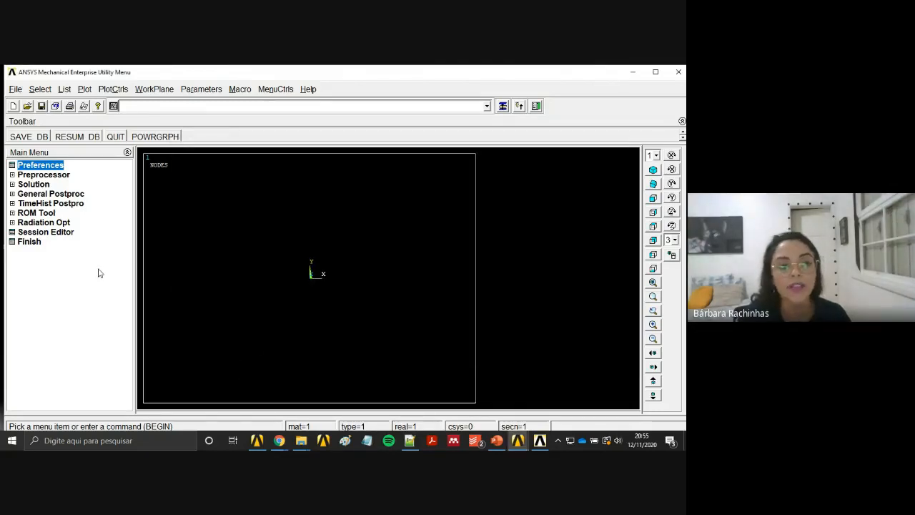
Open the linear elastic isotropic property definition for material model number 1 in the preprocessor.
{"action": "left_click", "coordinate": [60, 178]}
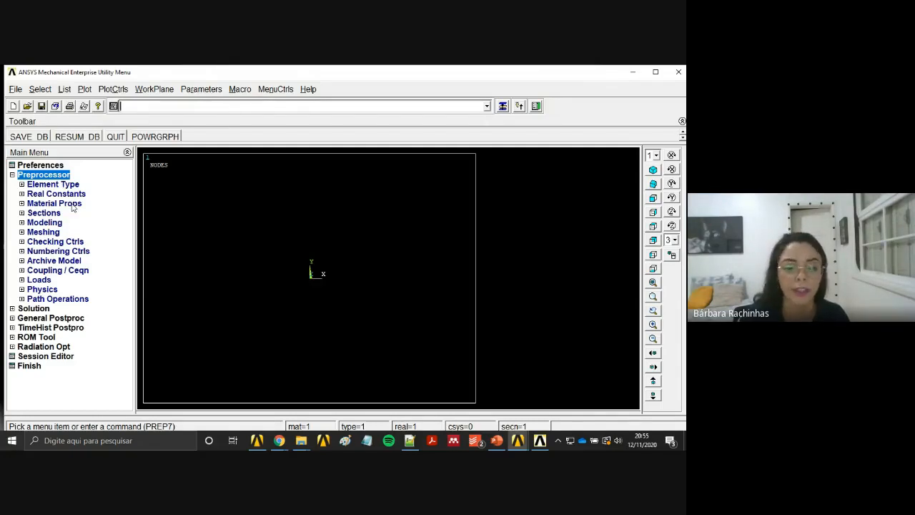
{"action": "left_click", "coordinate": [64, 204]}
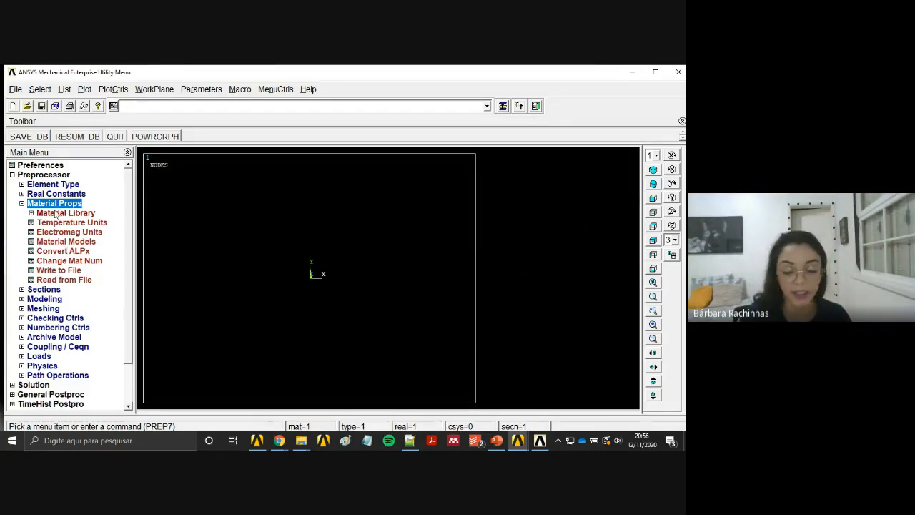
{"action": "left_click", "coordinate": [57, 241]}
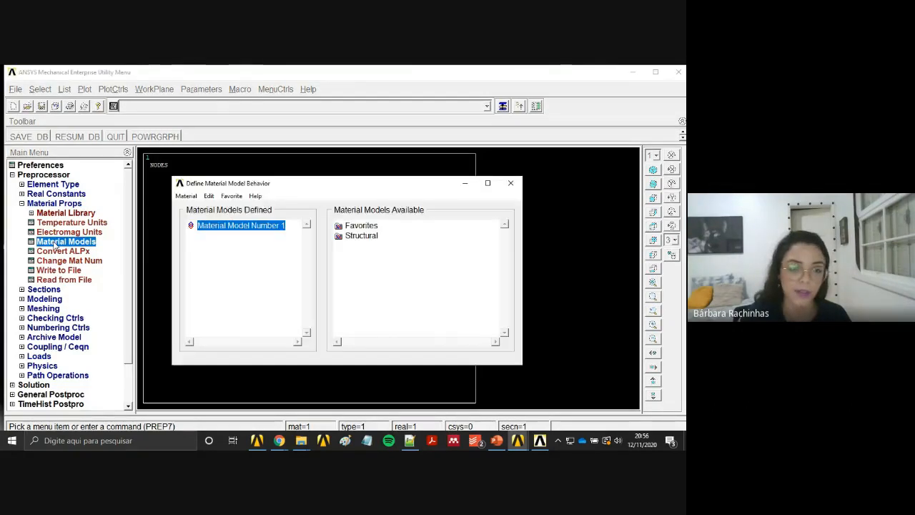
{"action": "double_click", "coordinate": [363, 236]}
{"action": "double_click", "coordinate": [370, 246]}
{"action": "double_click", "coordinate": [383, 257]}
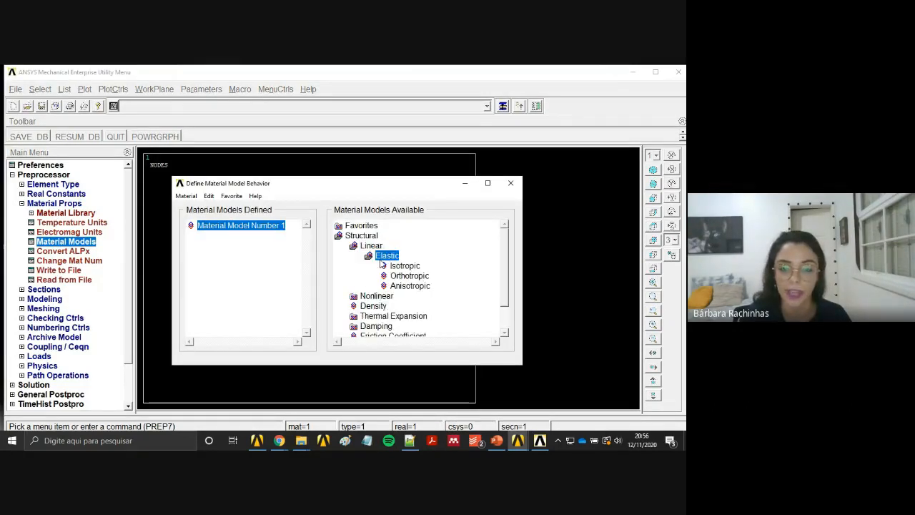
{"action": "double_click", "coordinate": [406, 267]}
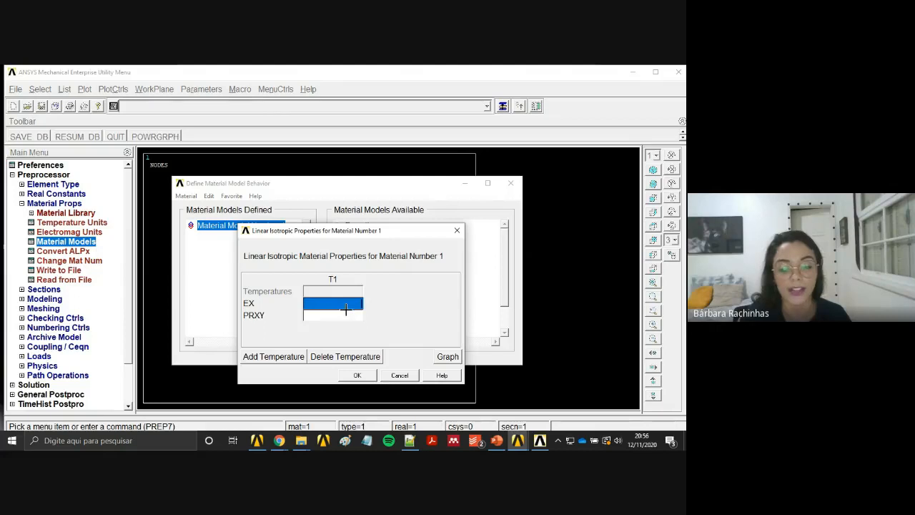
Set the material's EX to 2500 and PRXY to 0.2, and finish the material definition.
{"action": "left_click", "coordinate": [346, 309]}
{"action": "type", "text": "2500"}
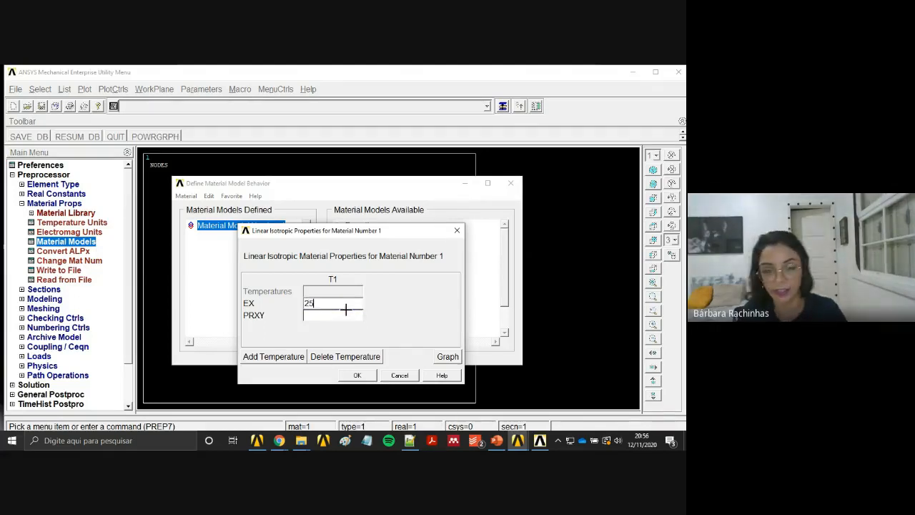
{"action": "left_click", "coordinate": [317, 318]}
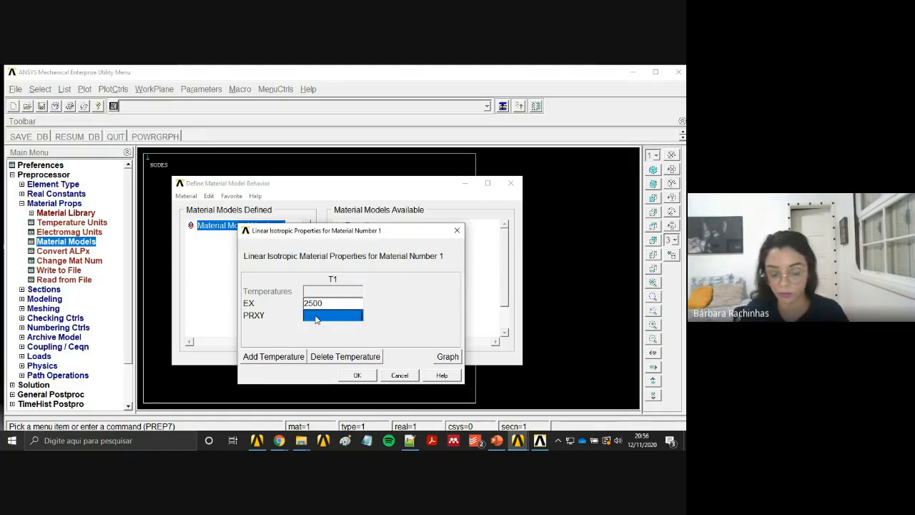
{"action": "type", "text": "0.2"}
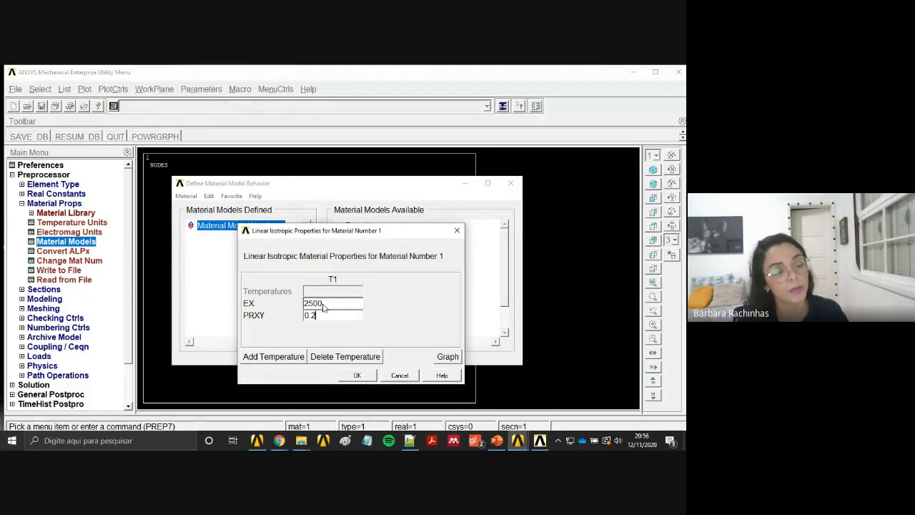
{"action": "left_click", "coordinate": [357, 375]}
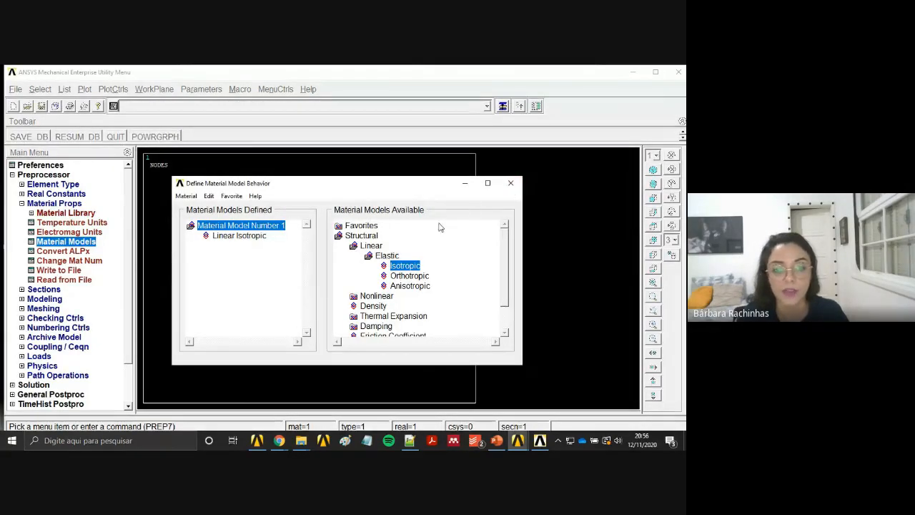
{"action": "left_click", "coordinate": [512, 185]}
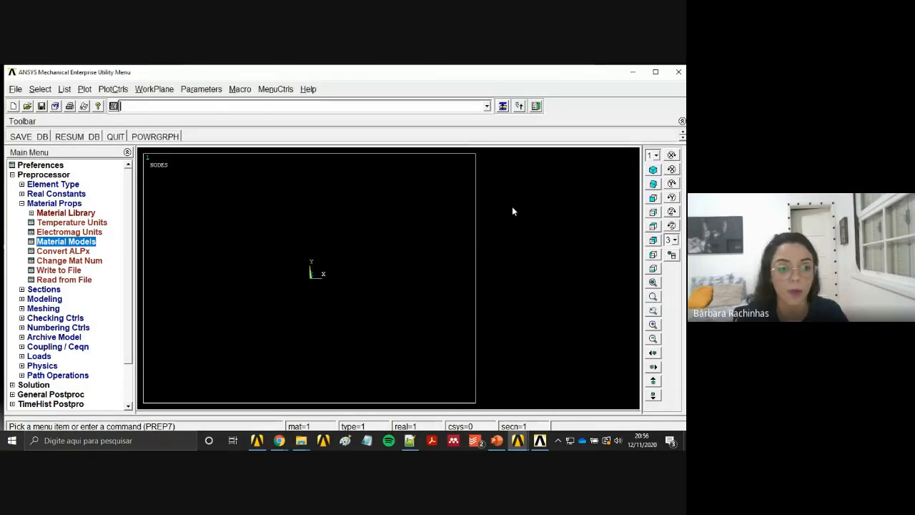
{"action": "left_click", "coordinate": [46, 205]}
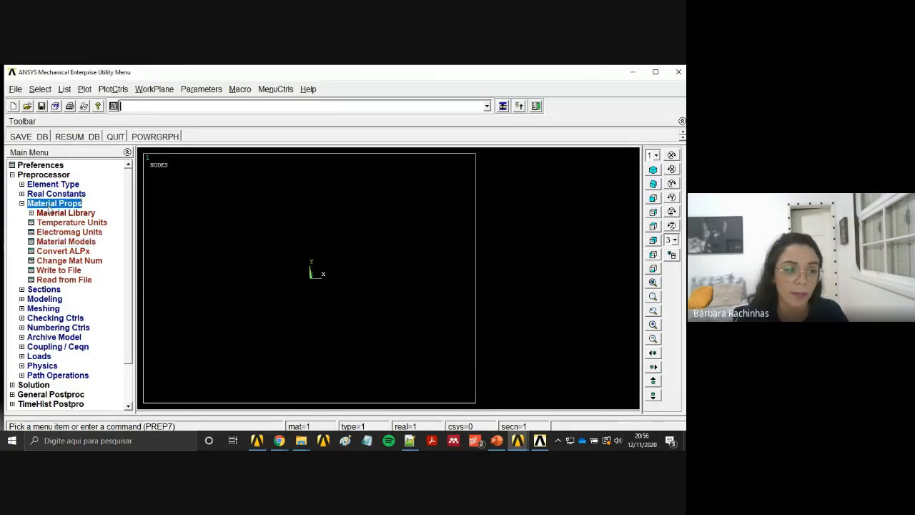
Add the 3D finite strain Beam 3 node 189 element as element type reference number 1.
{"action": "left_click", "coordinate": [47, 185]}
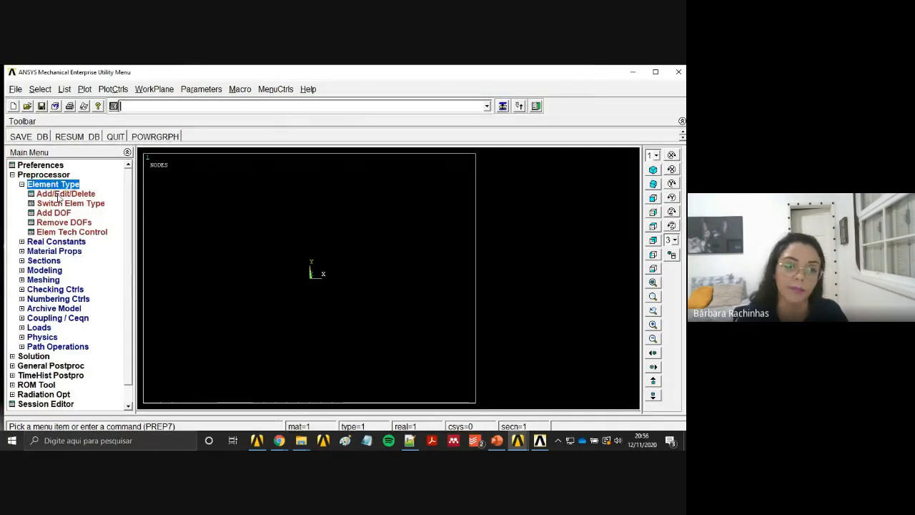
{"action": "left_click", "coordinate": [58, 196]}
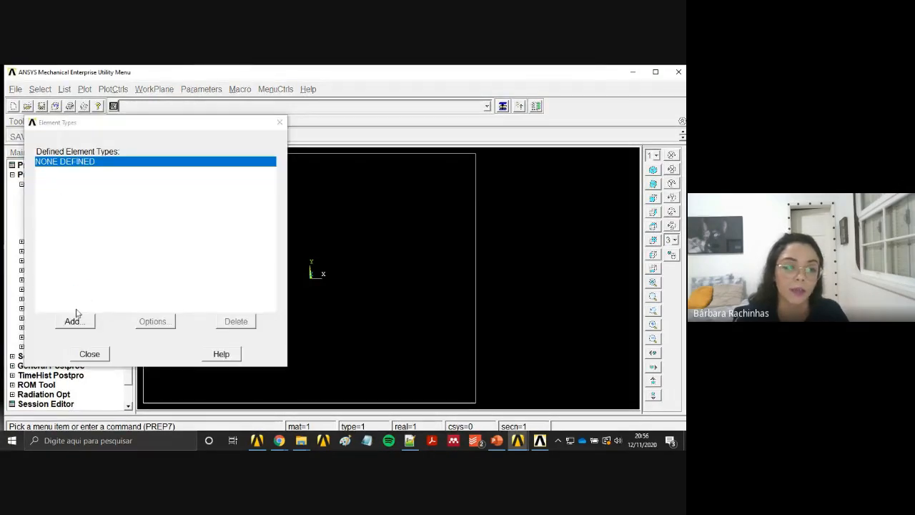
{"action": "left_click", "coordinate": [74, 322]}
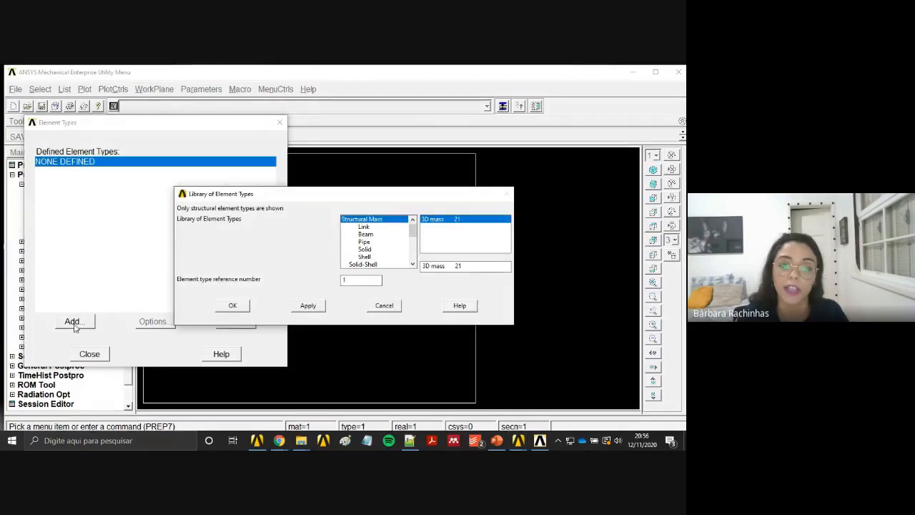
{"action": "left_click", "coordinate": [367, 235]}
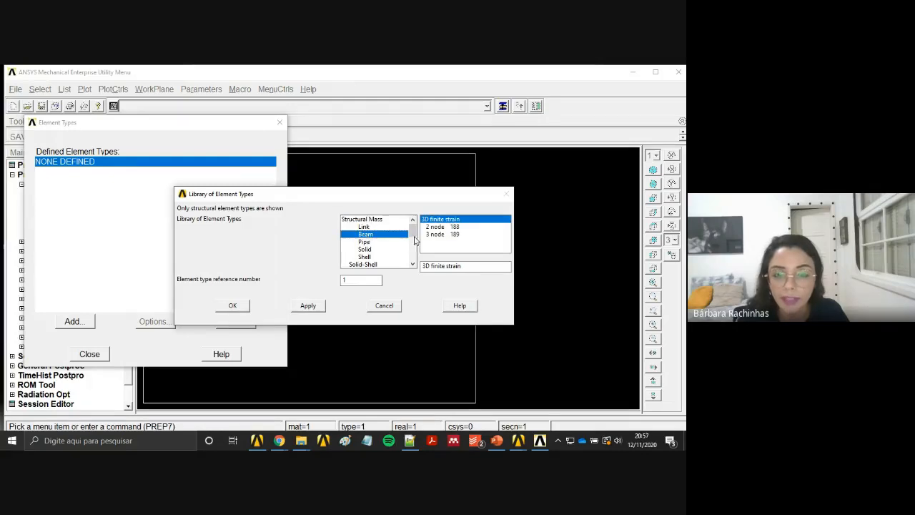
{"action": "left_click", "coordinate": [448, 237]}
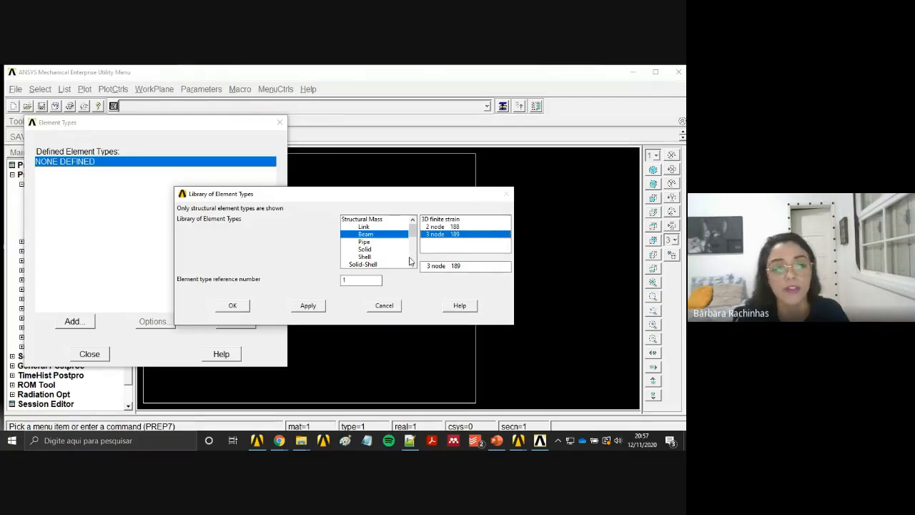
{"action": "left_click", "coordinate": [233, 306]}
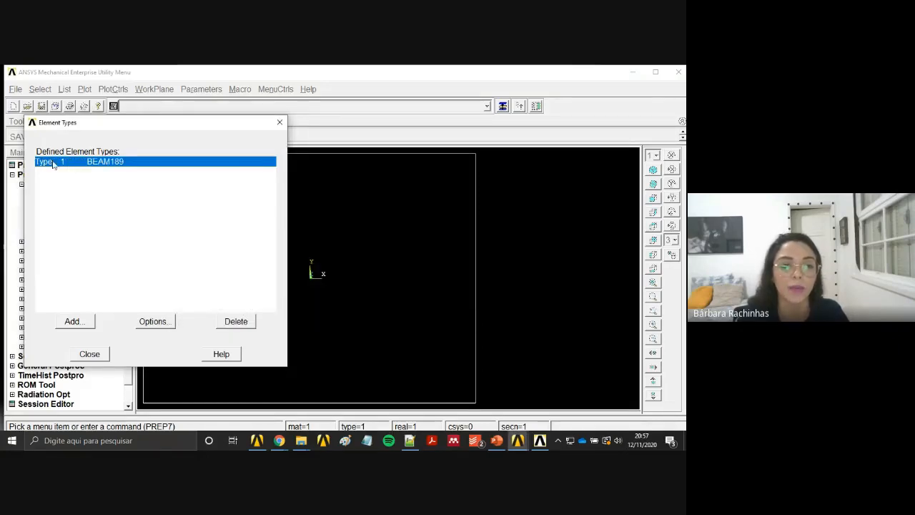
{"action": "left_click", "coordinate": [91, 355]}
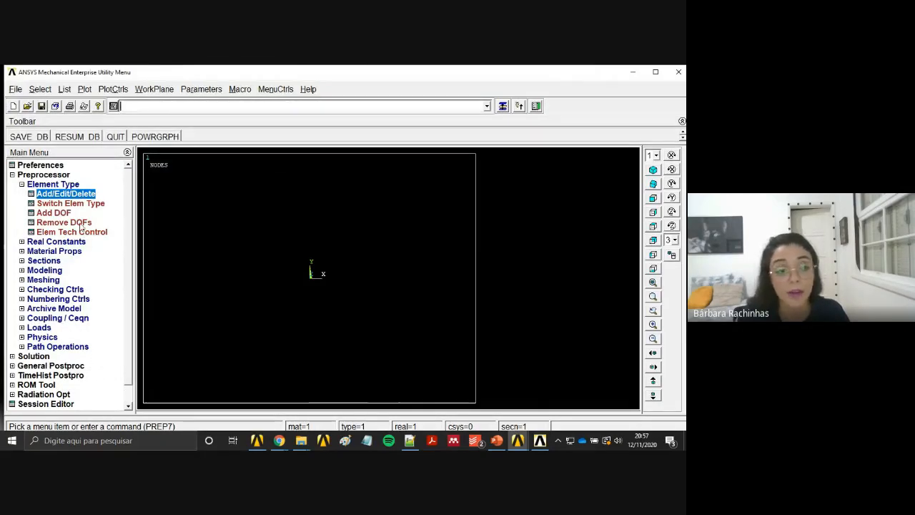
{"action": "left_click", "coordinate": [53, 184]}
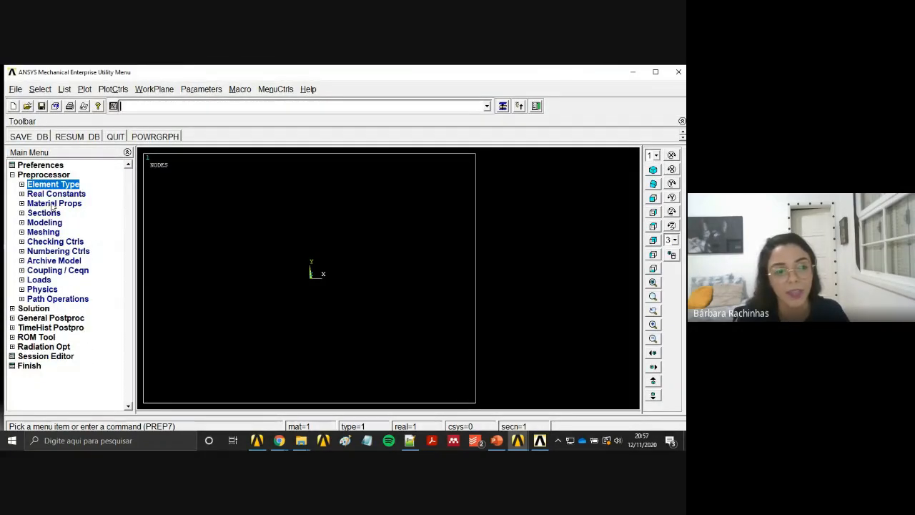
Open the common beam section definition for ID 1 and choose the solid rectangle sub-type with its offset at the centroid.
{"action": "left_click", "coordinate": [44, 214]}
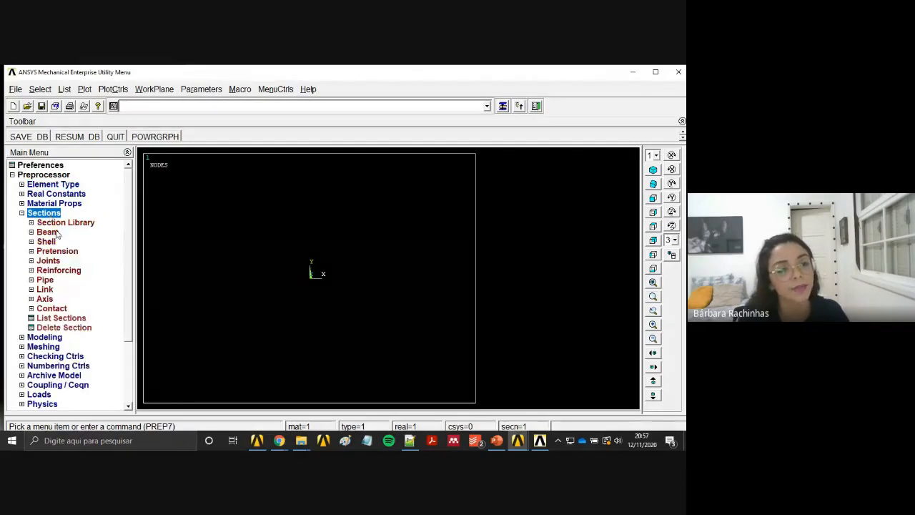
{"action": "left_click", "coordinate": [48, 233]}
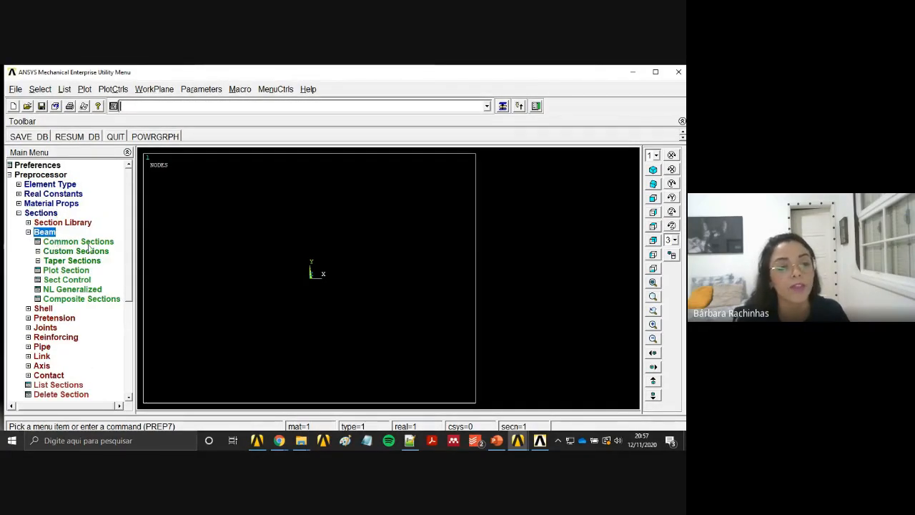
{"action": "left_click", "coordinate": [89, 243]}
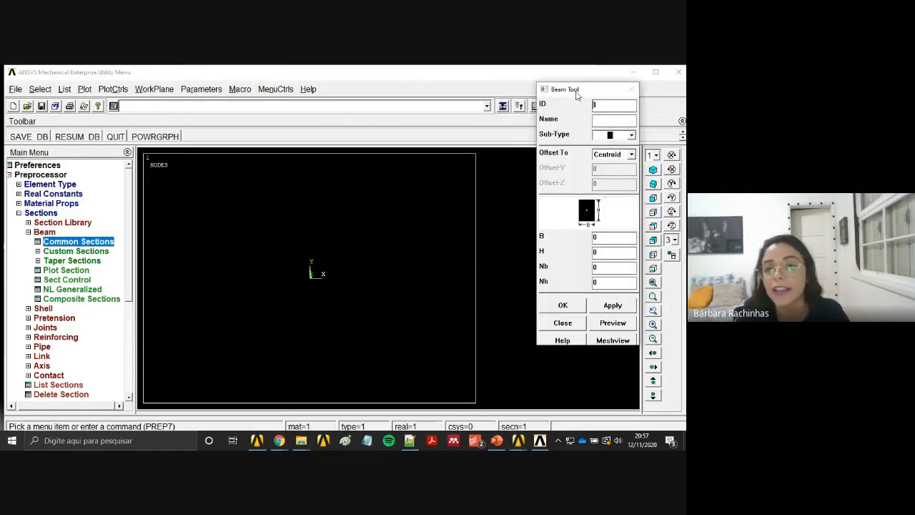
{"action": "left_click_drag", "start_coordinate": [578, 94], "coordinate": [410, 107]}
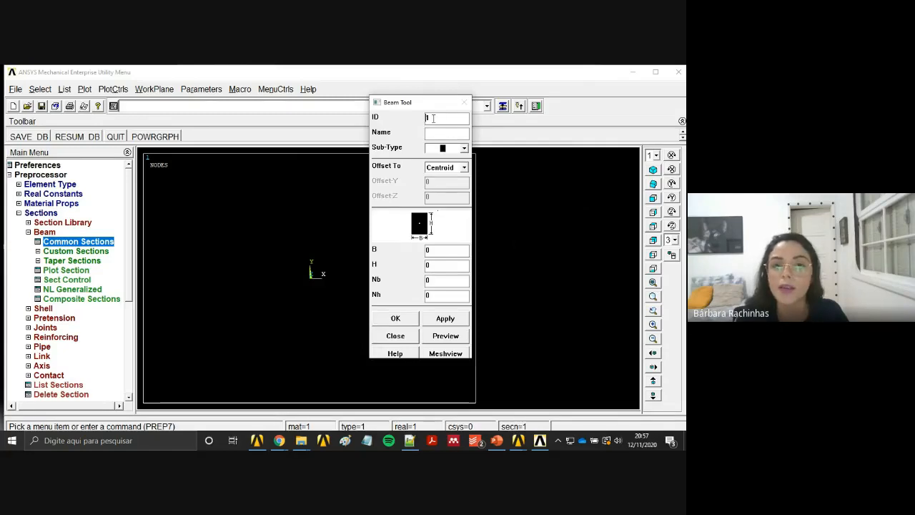
{"action": "left_click", "coordinate": [464, 149]}
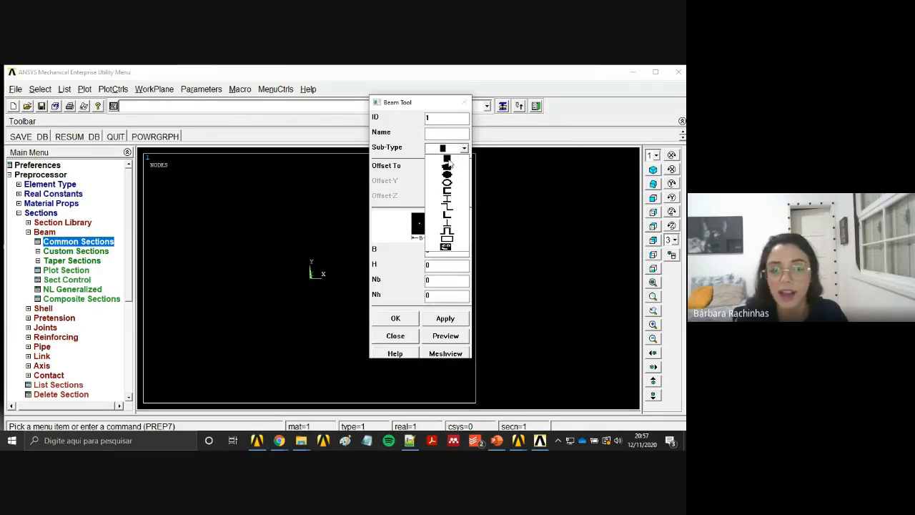
{"action": "left_click", "coordinate": [449, 163]}
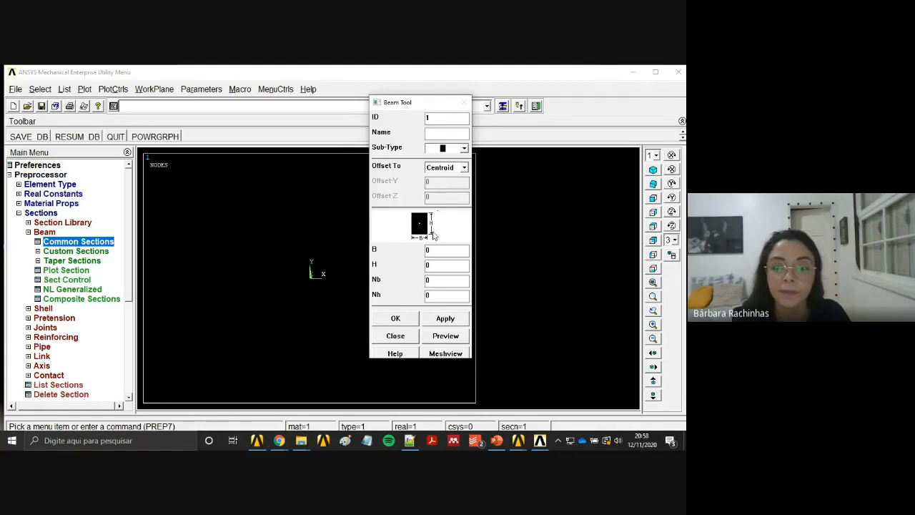
{"action": "left_click", "coordinate": [447, 168]}
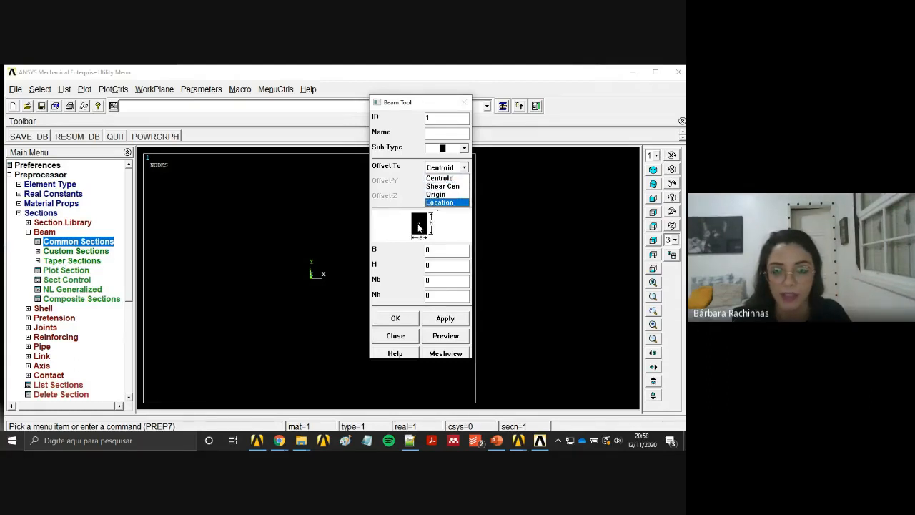
{"action": "left_click", "coordinate": [443, 179]}
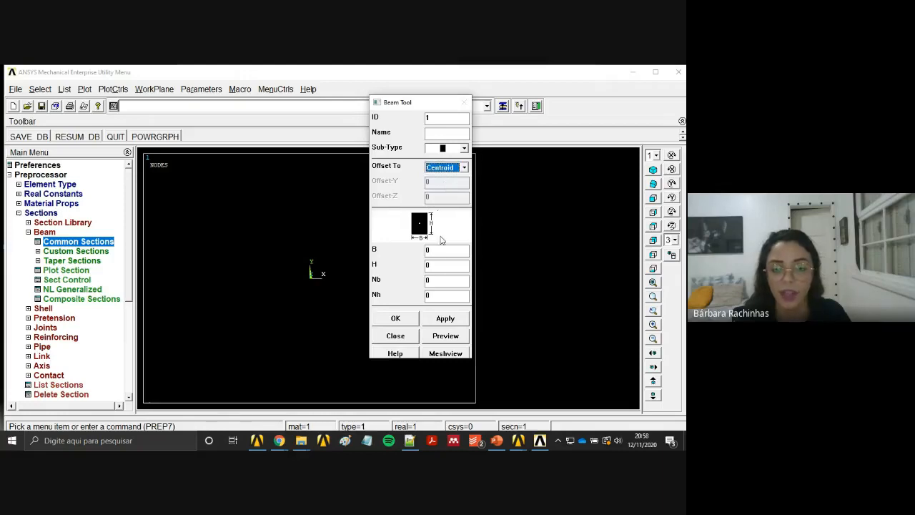
Set the rectangular section's width B to 25 and height H to 50.
{"action": "left_click", "coordinate": [428, 250]}
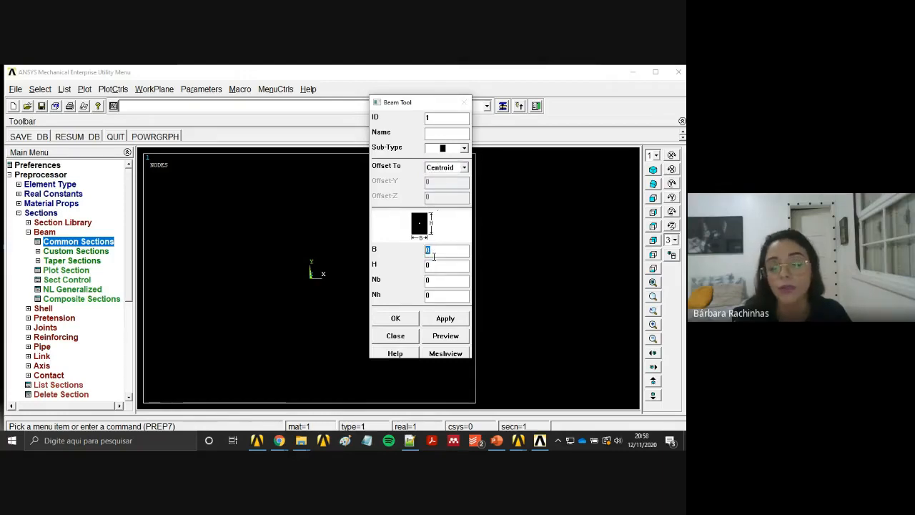
{"action": "type", "text": "25"}
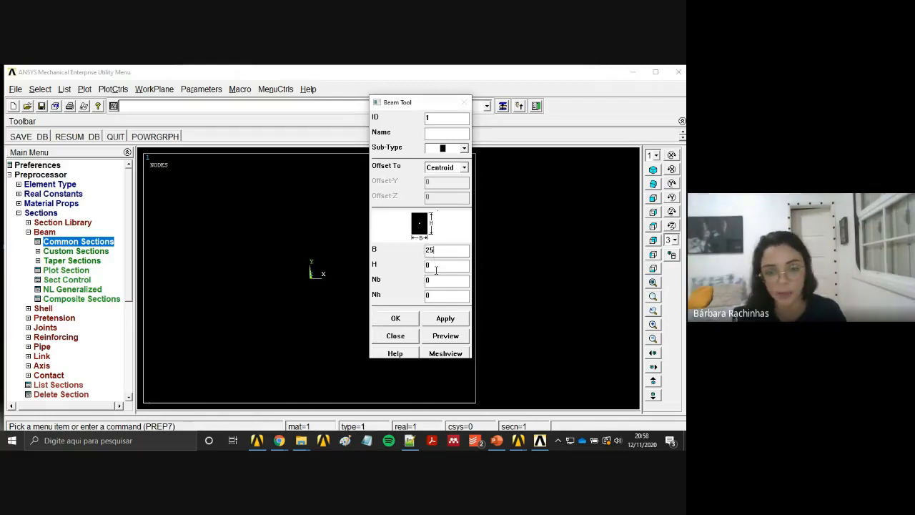
{"action": "key", "text": "Tab"}
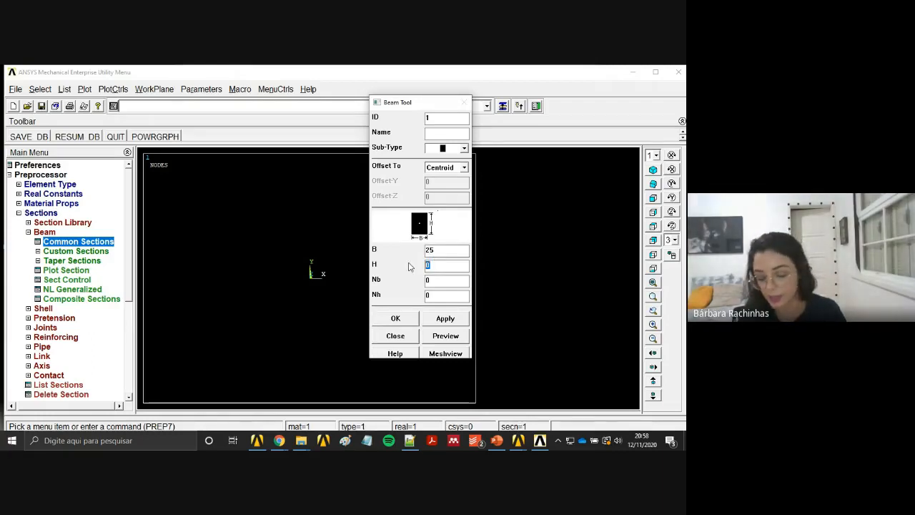
{"action": "type", "text": "50"}
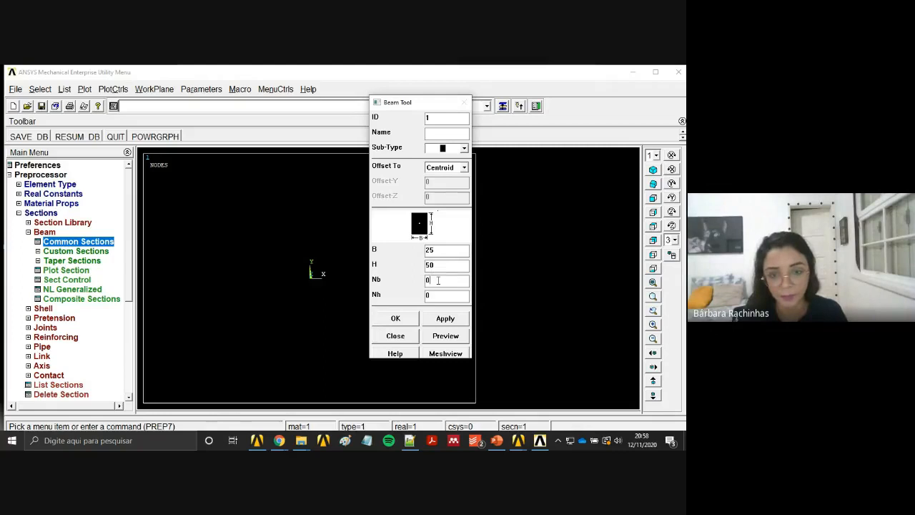
Set the section divisions Nb to 4 and Nh to 6, and finish the beam section definition.
{"action": "left_click", "coordinate": [438, 281]}
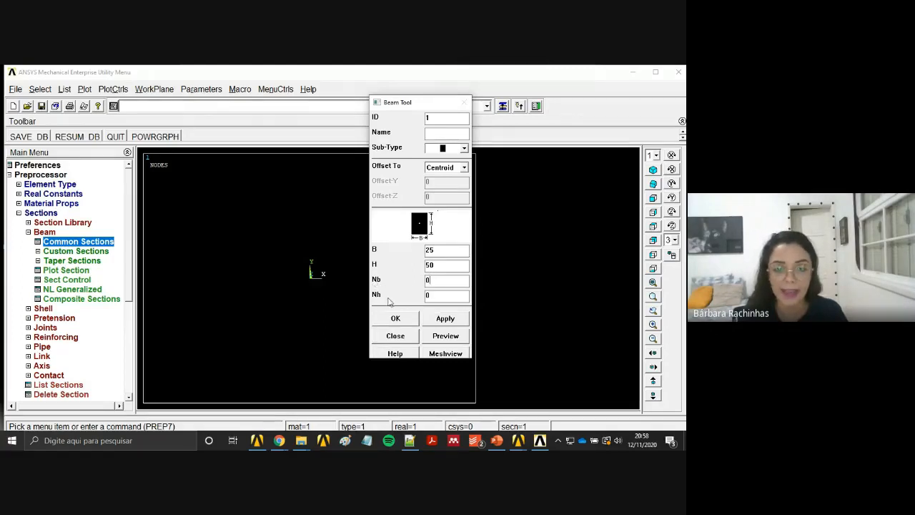
{"action": "double_click", "coordinate": [434, 282]}
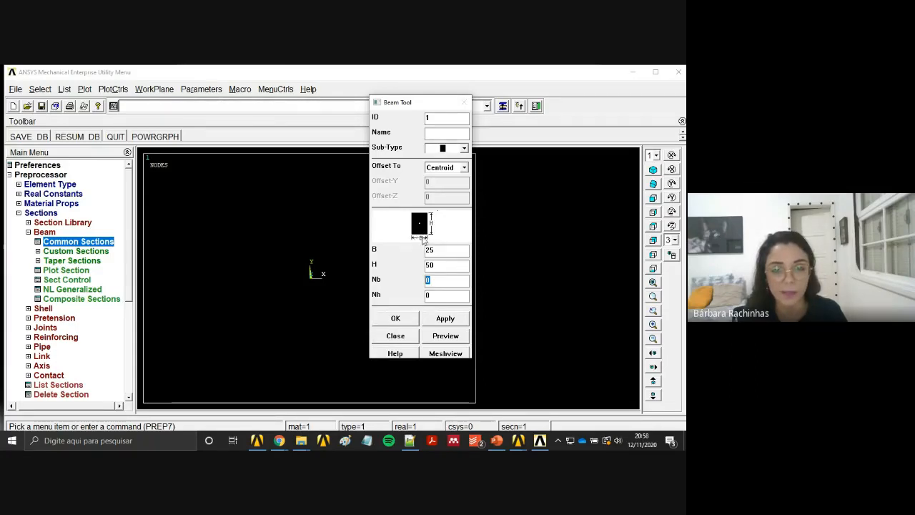
{"action": "double_click", "coordinate": [433, 281]}
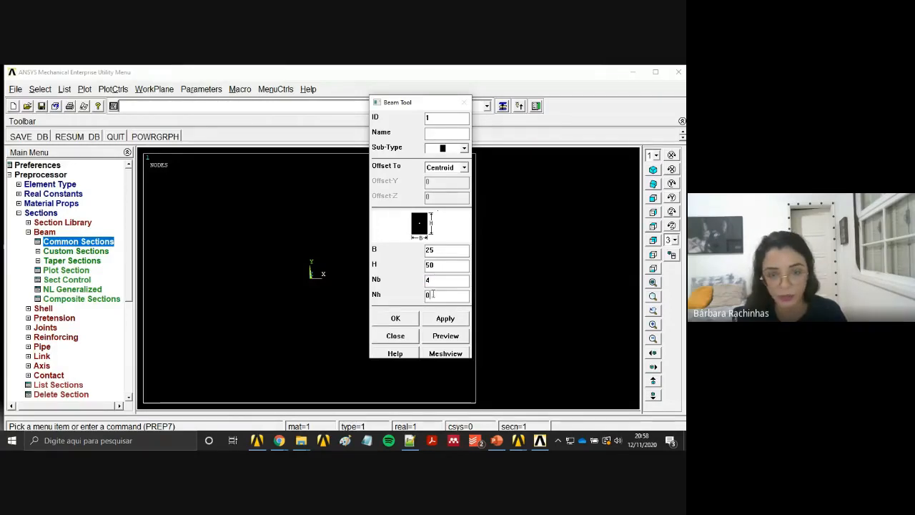
{"action": "double_click", "coordinate": [429, 295]}
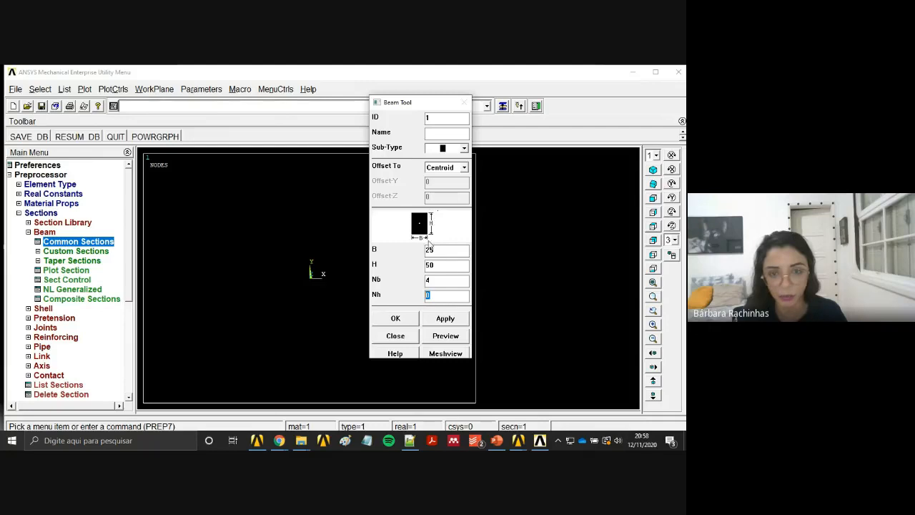
{"action": "type", "text": "6"}
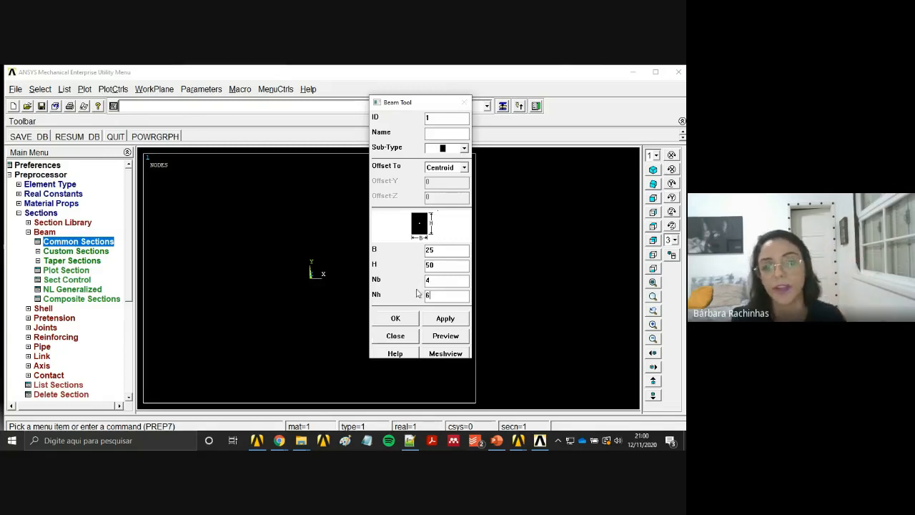
{"action": "left_click", "coordinate": [396, 319]}
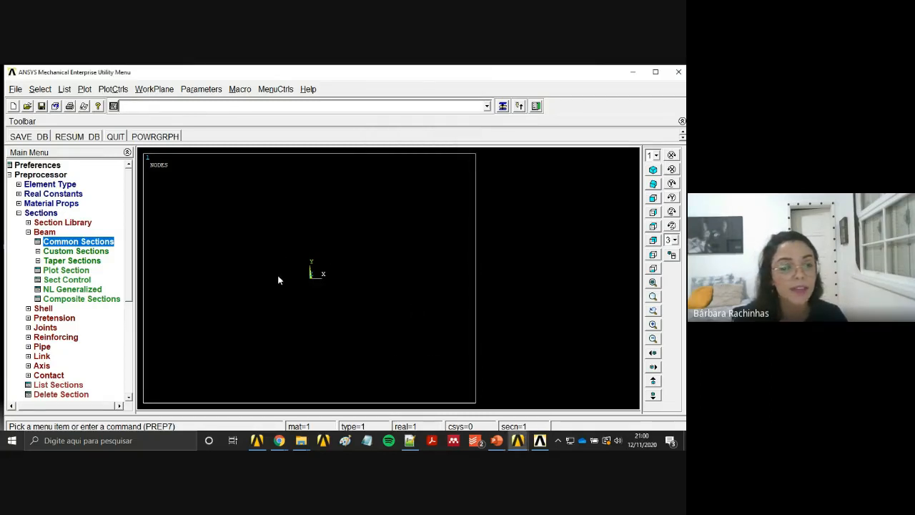
{"action": "left_click", "coordinate": [37, 214]}
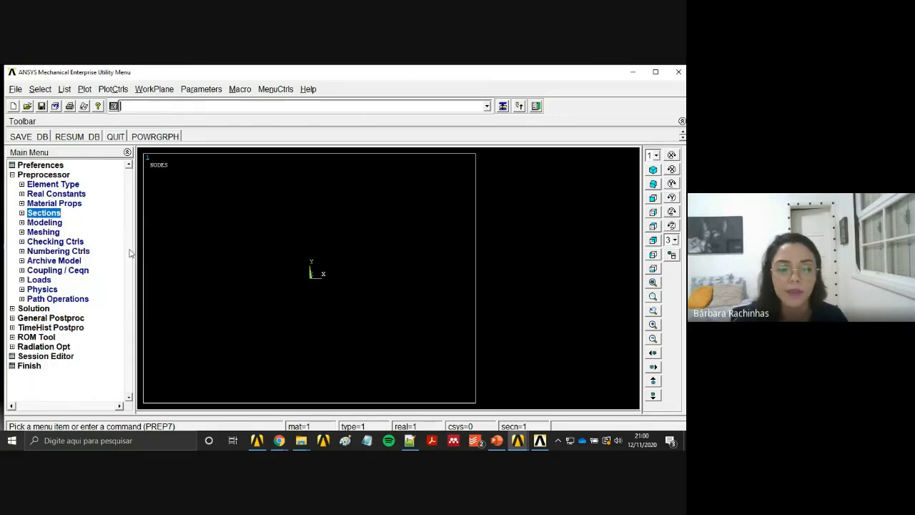
Open the Session Editor and review the commands logged for the preferences, material, element type and section.
{"action": "left_click", "coordinate": [52, 356]}
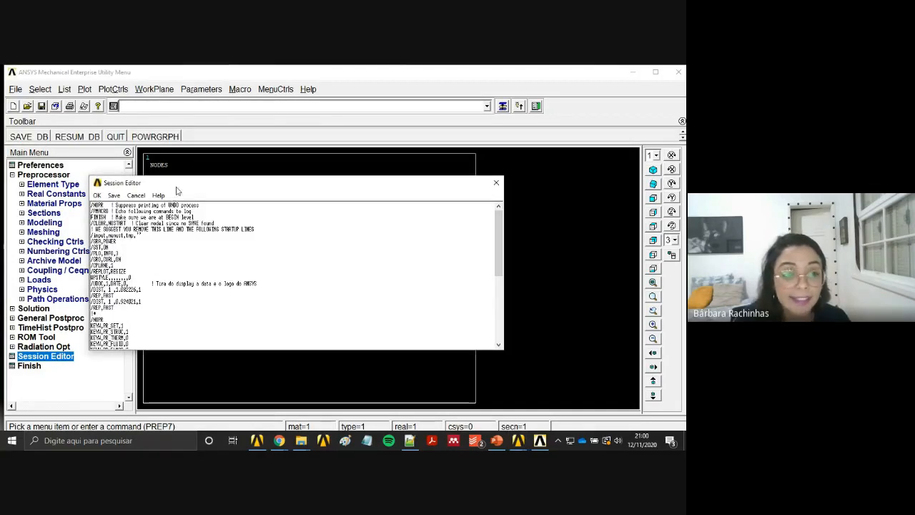
{"action": "left_click_drag", "start_coordinate": [178, 188], "coordinate": [247, 182]}
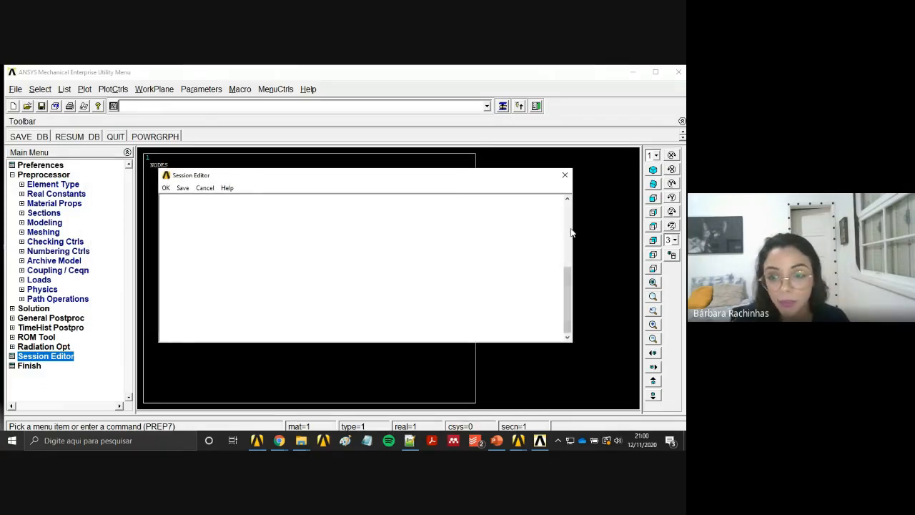
{"action": "scroll", "coordinate": [570, 301], "scroll_direction": "up", "scroll_amount": 6}
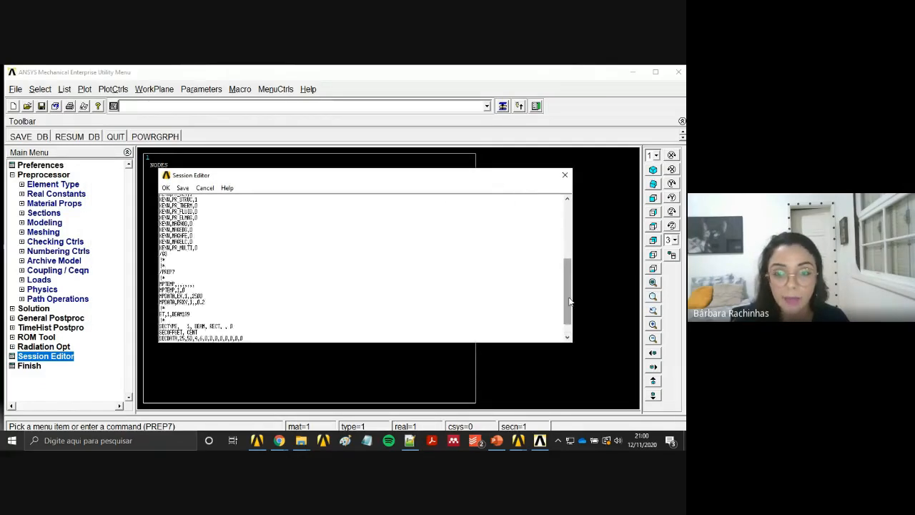
{"action": "scroll", "coordinate": [570, 301], "scroll_direction": "up", "scroll_amount": 3}
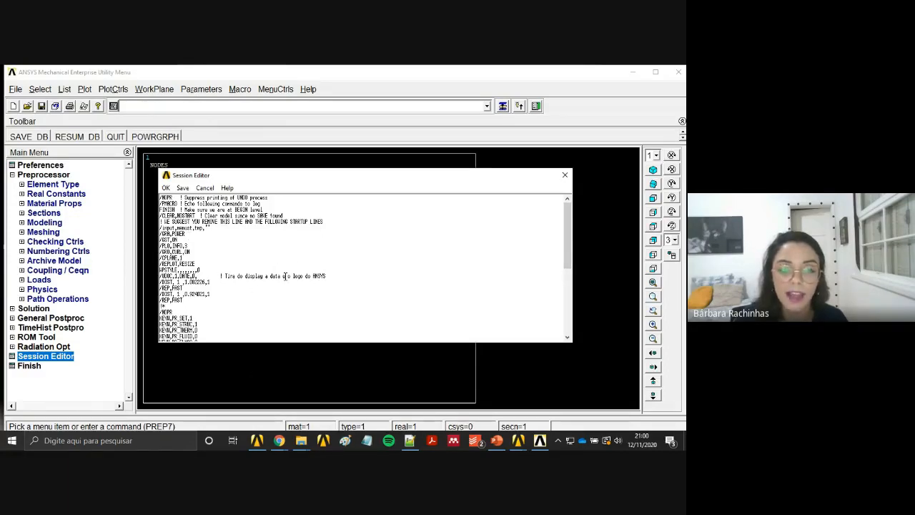
Switch to the VIGAENG_BEAM.txt script in Notepad++ and arrange it side by side with the ANSYS window.
{"action": "left_click", "coordinate": [412, 445]}
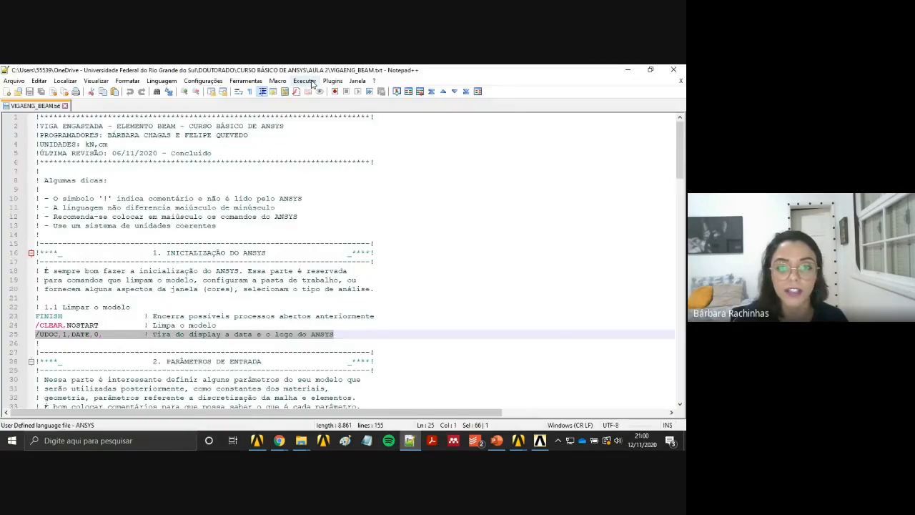
{"action": "left_click_drag", "start_coordinate": [319, 73], "coordinate": [686, 143]}
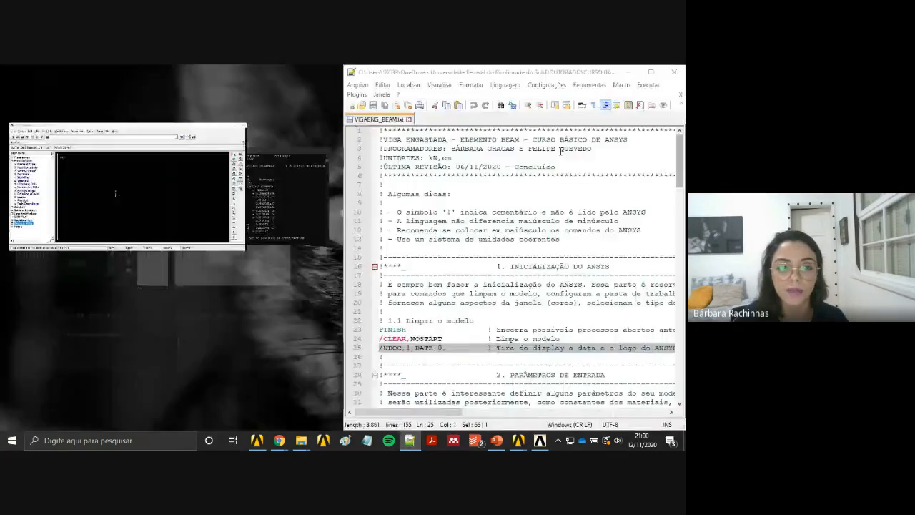
{"action": "left_click", "coordinate": [127, 188]}
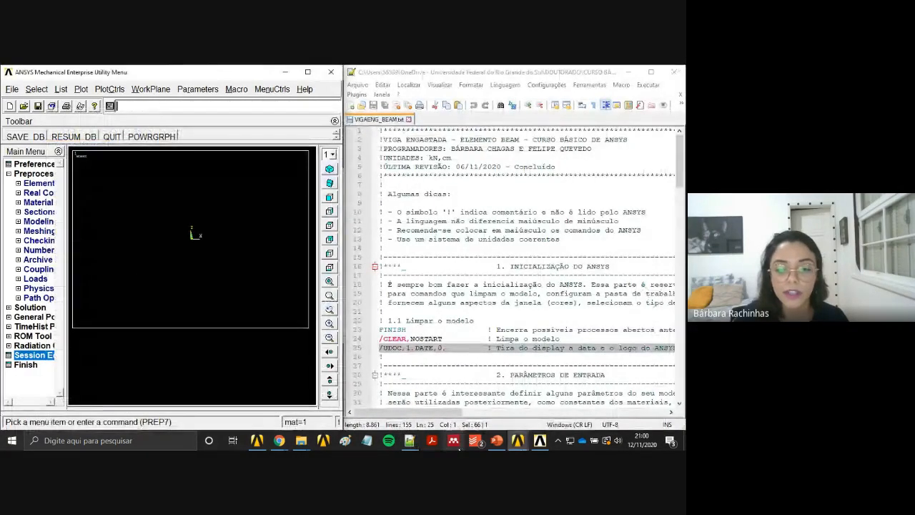
{"action": "left_click", "coordinate": [518, 441]}
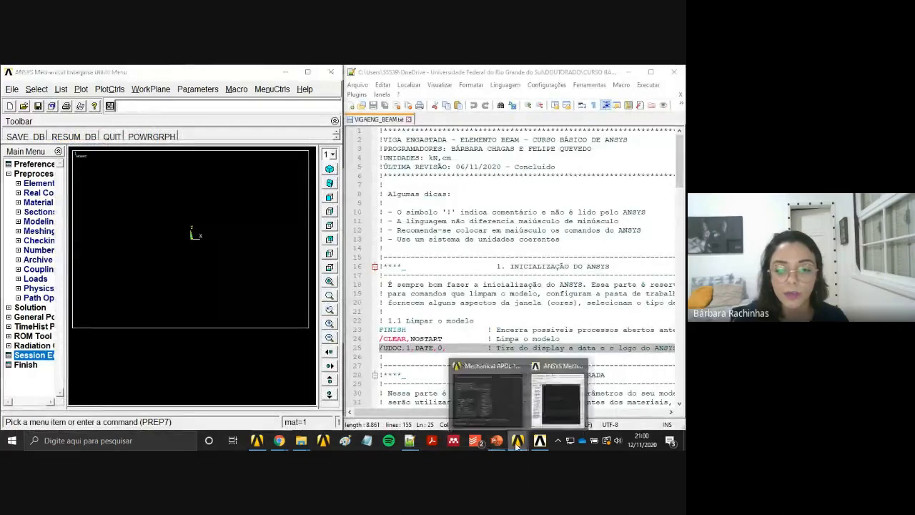
{"action": "left_click", "coordinate": [39, 357]}
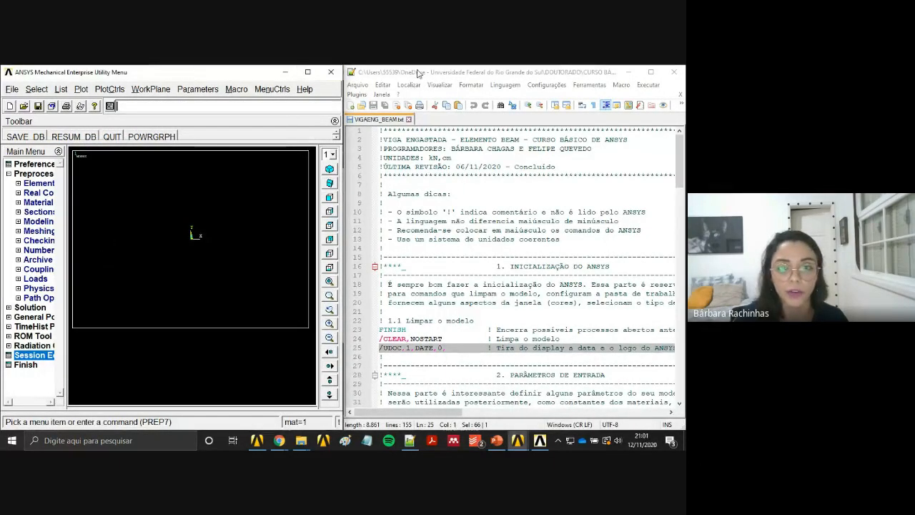
{"action": "left_click_drag", "start_coordinate": [418, 74], "coordinate": [428, 73]}
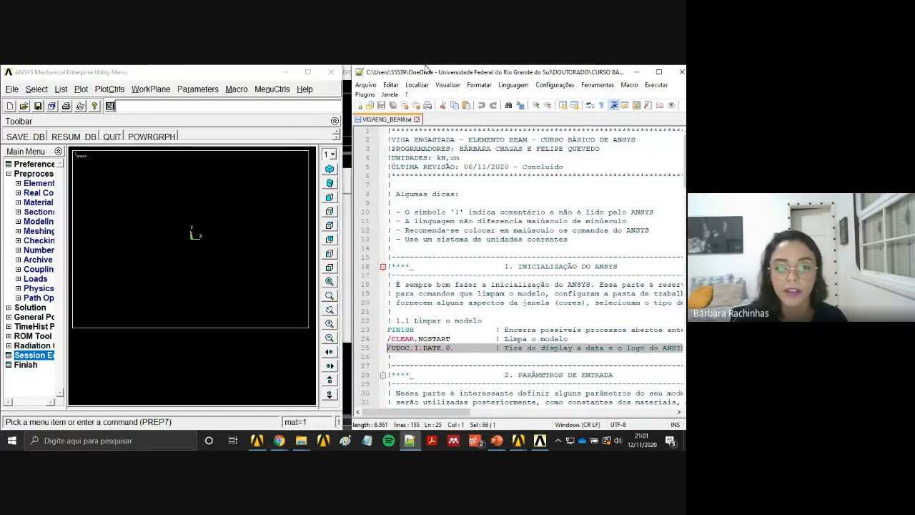
Maximize the ANSYS window and place the floating Notepad++ script window over it.
{"action": "left_click", "coordinate": [308, 71]}
{"action": "left_click", "coordinate": [410, 441]}
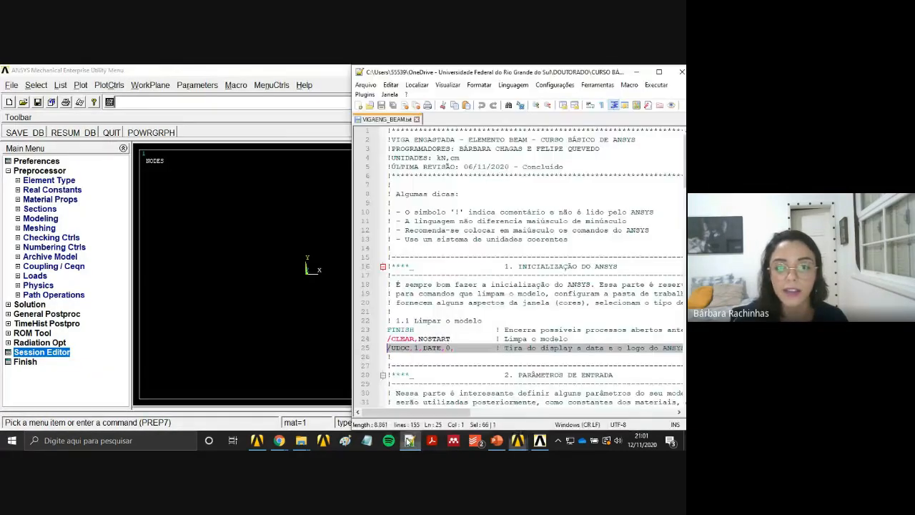
{"action": "left_click_drag", "start_coordinate": [508, 74], "coordinate": [446, 91]}
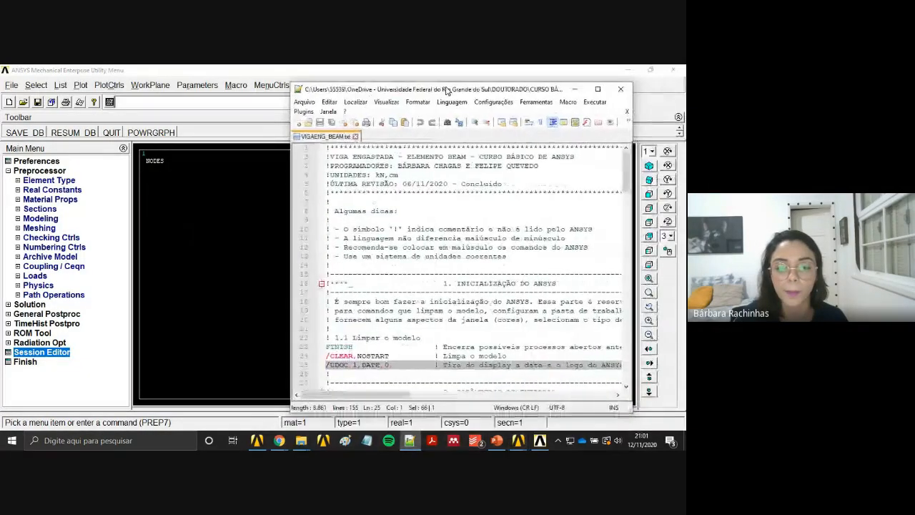
Return to ANSYS, close the Session Editor and cancel the exit from Mechanical APDL.
{"action": "left_click", "coordinate": [62, 353]}
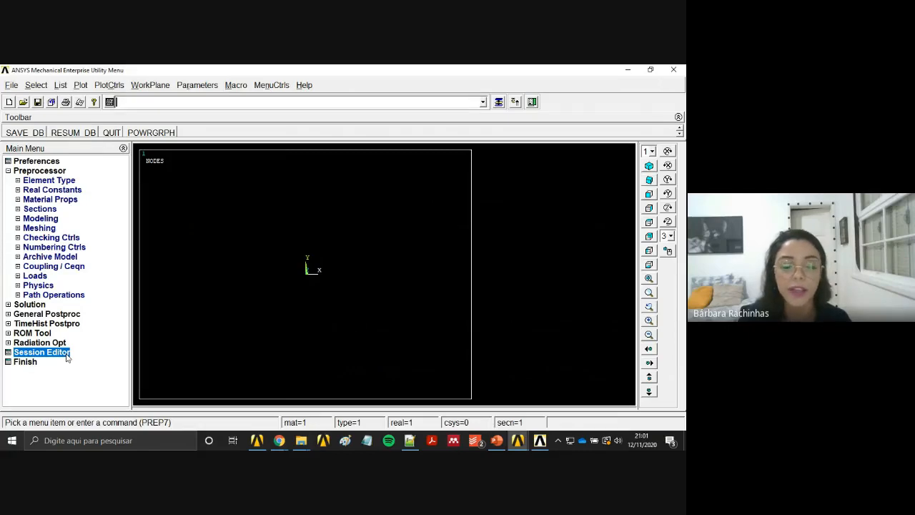
{"action": "left_click", "coordinate": [674, 70]}
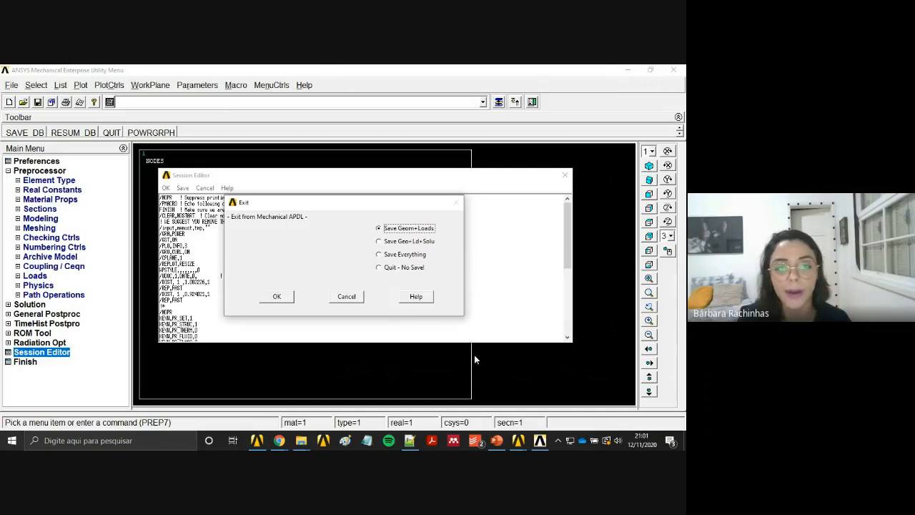
{"action": "left_click", "coordinate": [567, 258]}
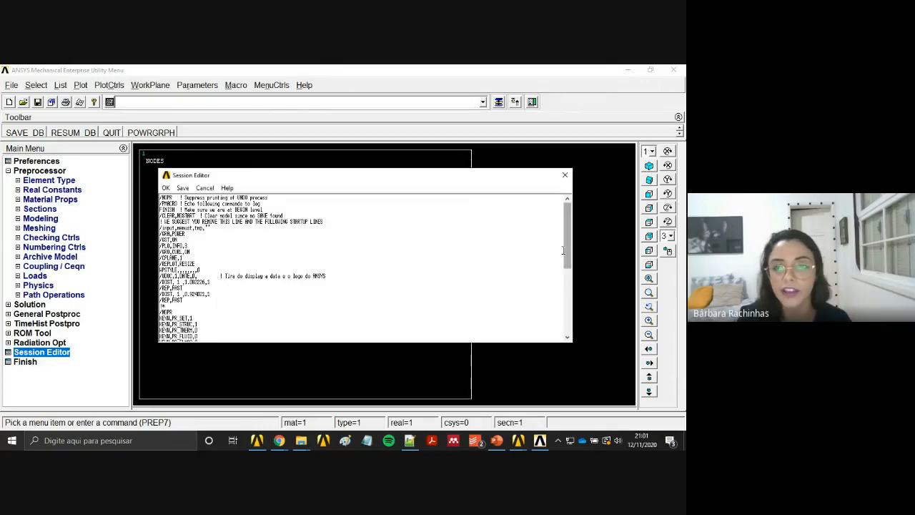
{"action": "left_click", "coordinate": [565, 176]}
{"action": "left_click", "coordinate": [347, 297]}
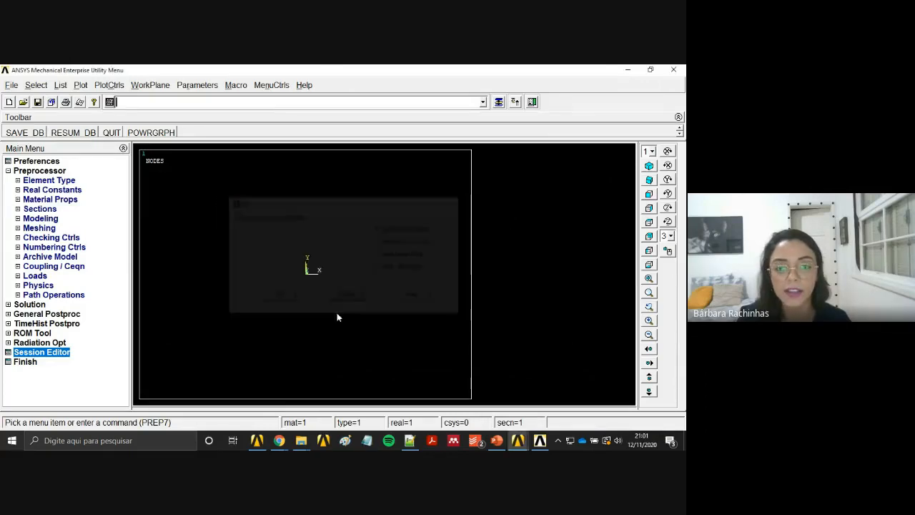
Open the Session Editor, narrow its window and place the Notepad++ script window beside it.
{"action": "left_click", "coordinate": [44, 353]}
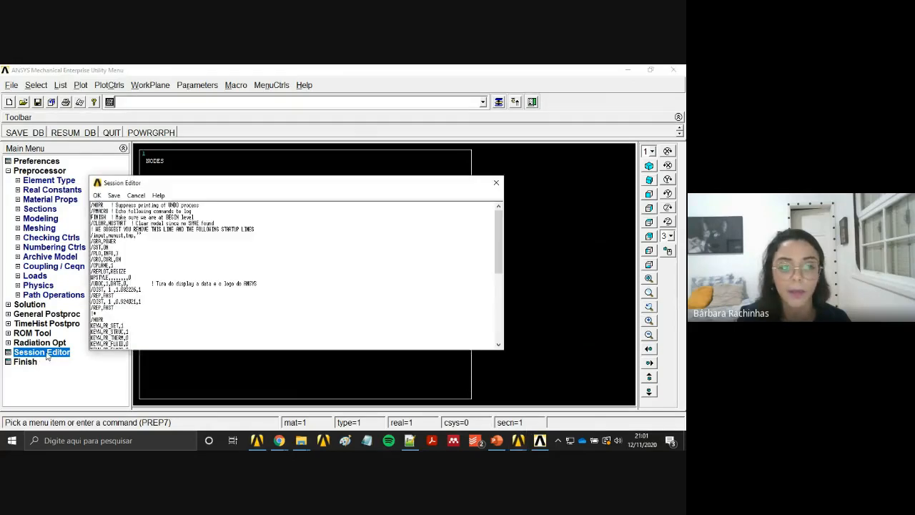
{"action": "left_click_drag", "start_coordinate": [505, 267], "coordinate": [391, 215]}
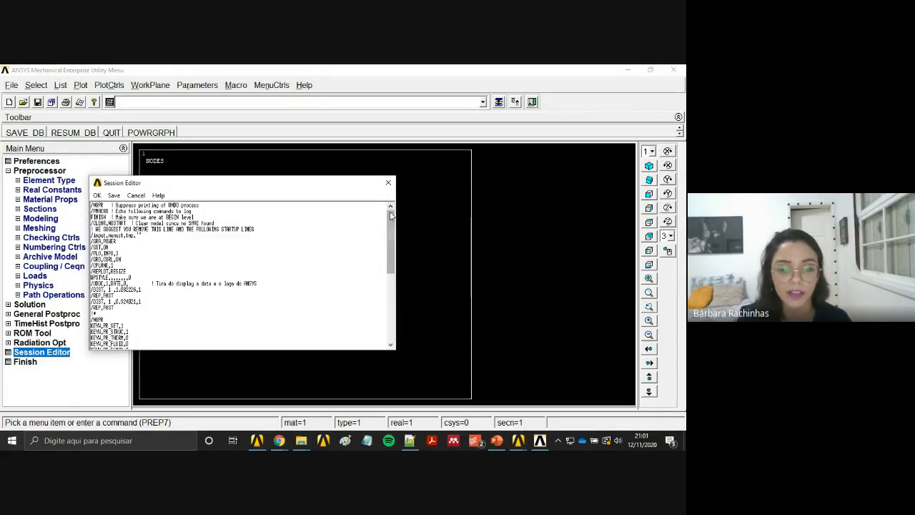
{"action": "left_click", "coordinate": [409, 440]}
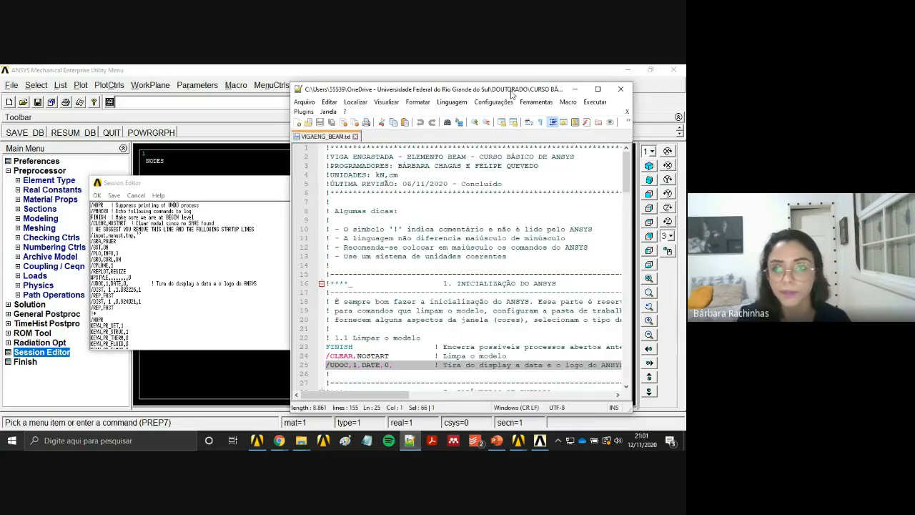
{"action": "left_click_drag", "start_coordinate": [512, 94], "coordinate": [524, 90]}
{"action": "left_click", "coordinate": [501, 123]}
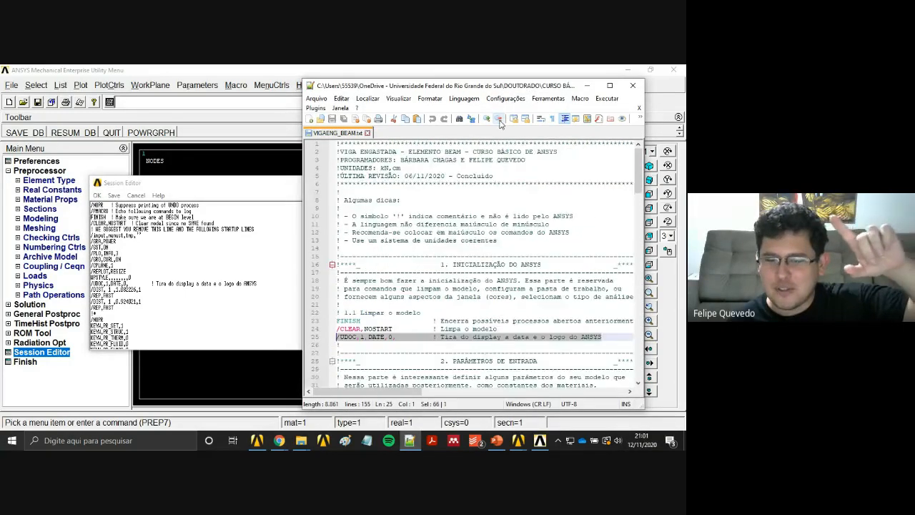
{"action": "left_click", "coordinate": [500, 123]}
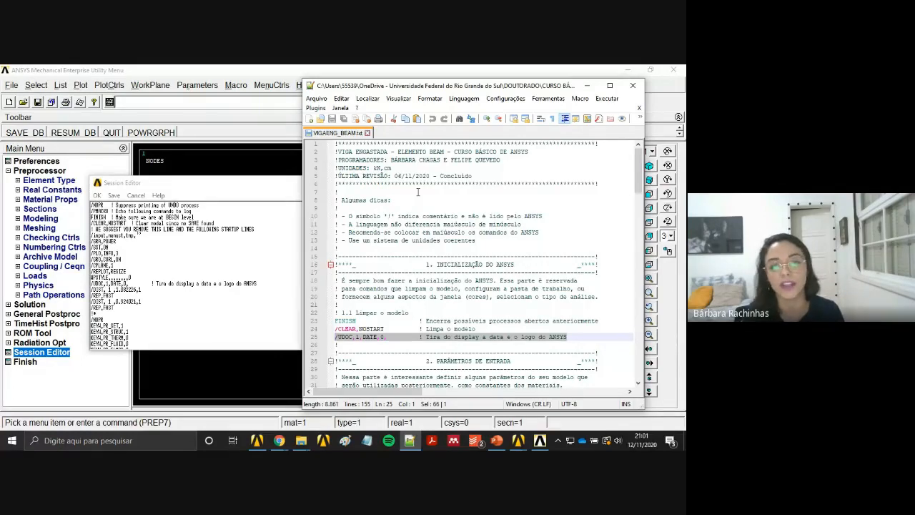
Review the script's usage tips, the initialization section and the input parameters section.
{"action": "left_click_drag", "start_coordinate": [350, 249], "coordinate": [338, 192]}
{"action": "left_click_drag", "start_coordinate": [349, 249], "coordinate": [342, 225]}
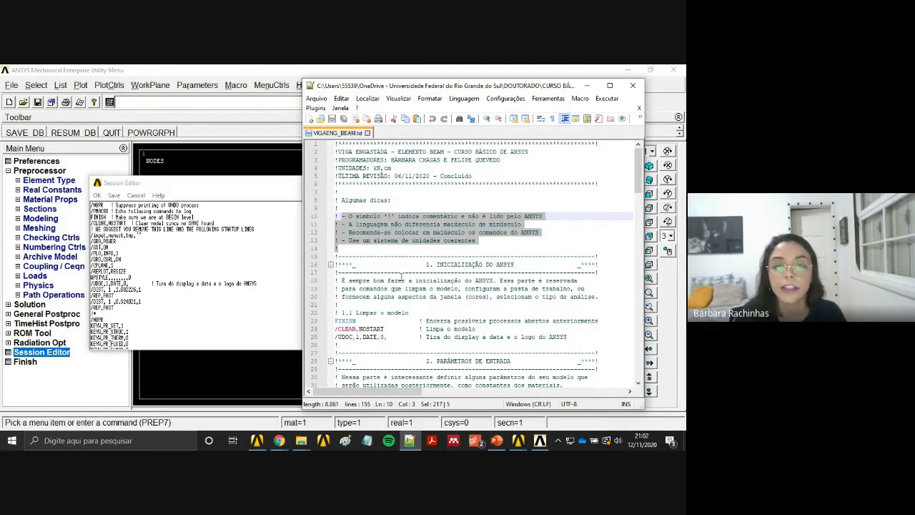
{"action": "scroll", "coordinate": [401, 276], "scroll_direction": "down", "scroll_amount": 2}
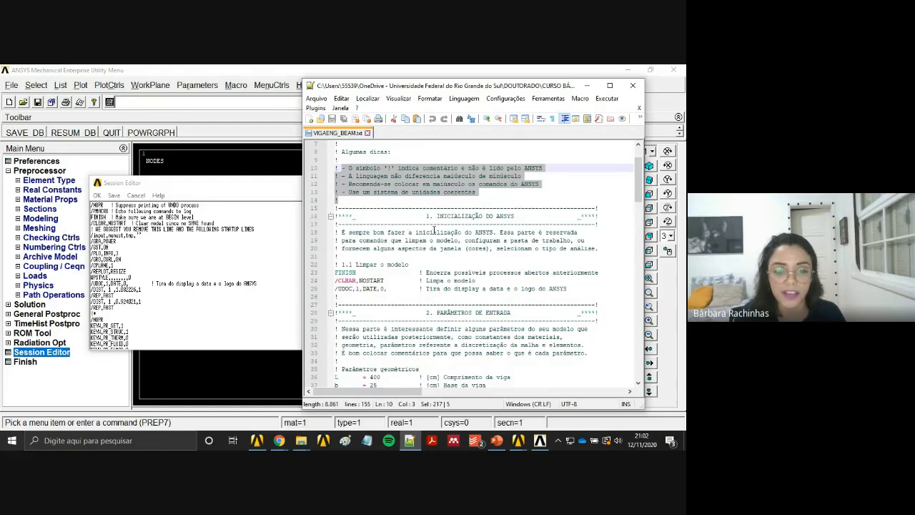
{"action": "scroll", "coordinate": [434, 230], "scroll_direction": "down", "scroll_amount": 4}
{"action": "scroll", "coordinate": [403, 241], "scroll_direction": "down", "scroll_amount": 2}
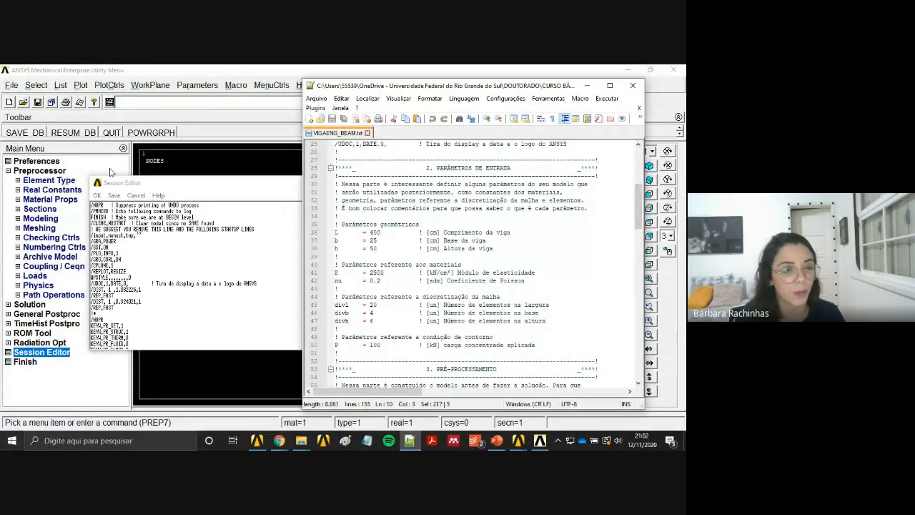
Minimize the script window, return to ANSYS and define the scalar parameter b = 30.
{"action": "left_click", "coordinate": [242, 163]}
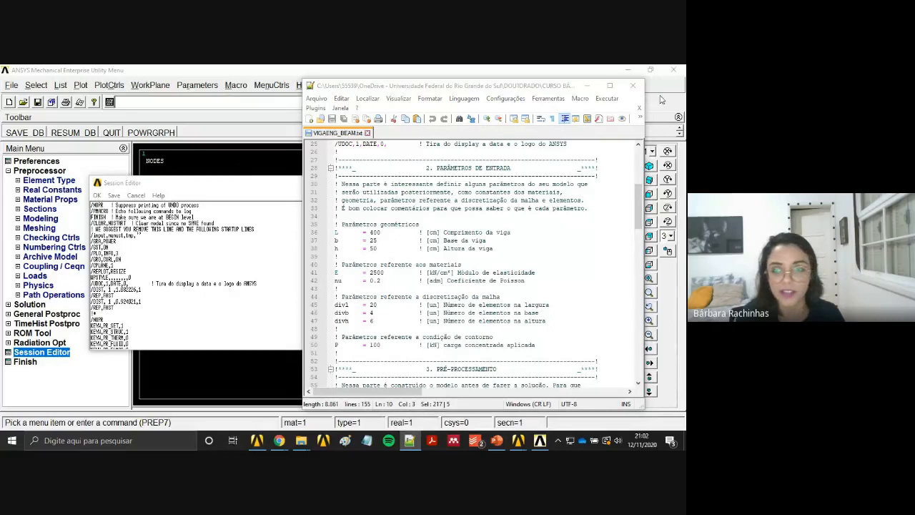
{"action": "left_click", "coordinate": [588, 86]}
{"action": "left_click", "coordinate": [200, 86]}
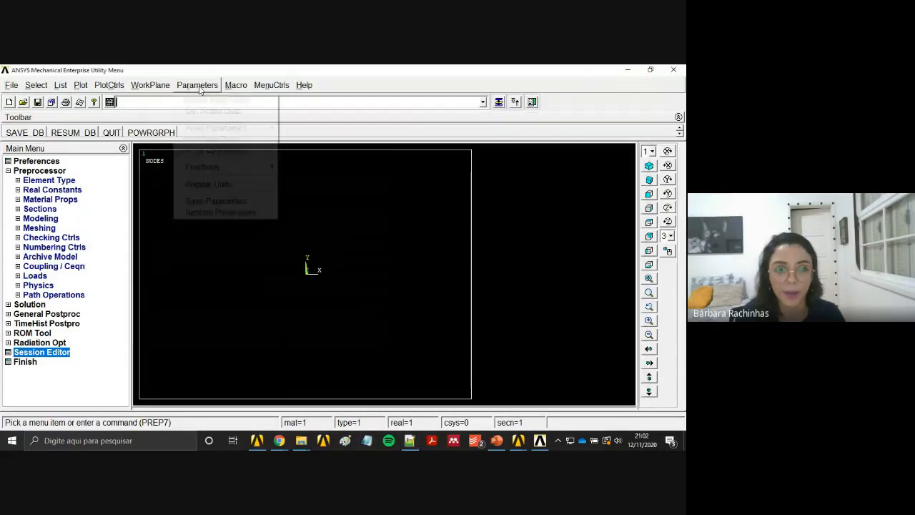
{"action": "left_click", "coordinate": [209, 99]}
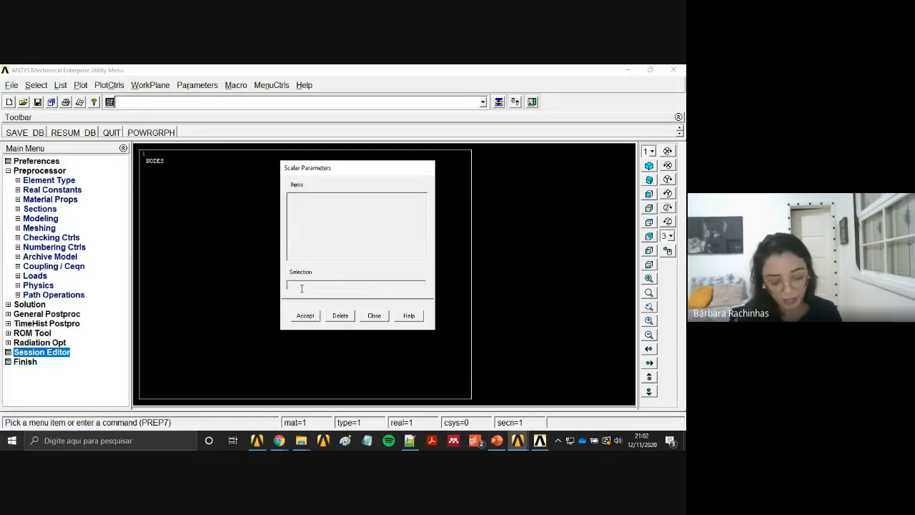
{"action": "type", "text": "b"}
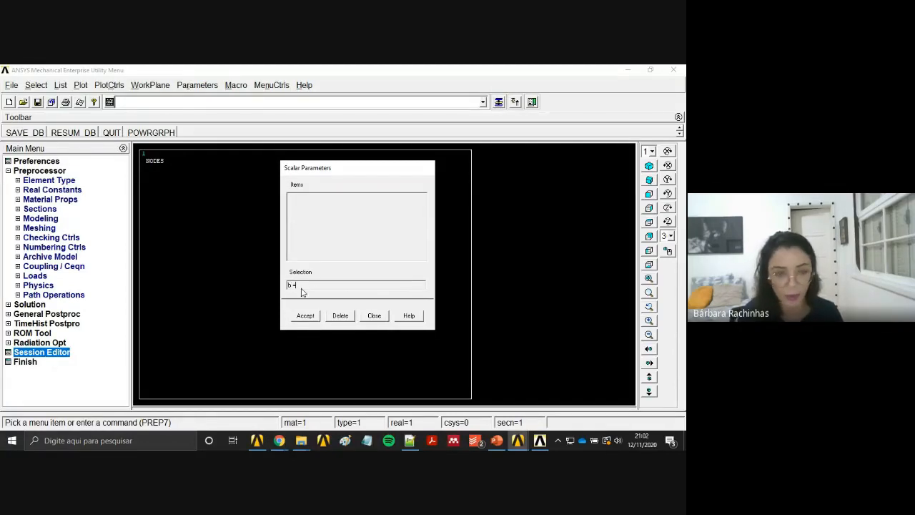
{"action": "type", "text": "=30"}
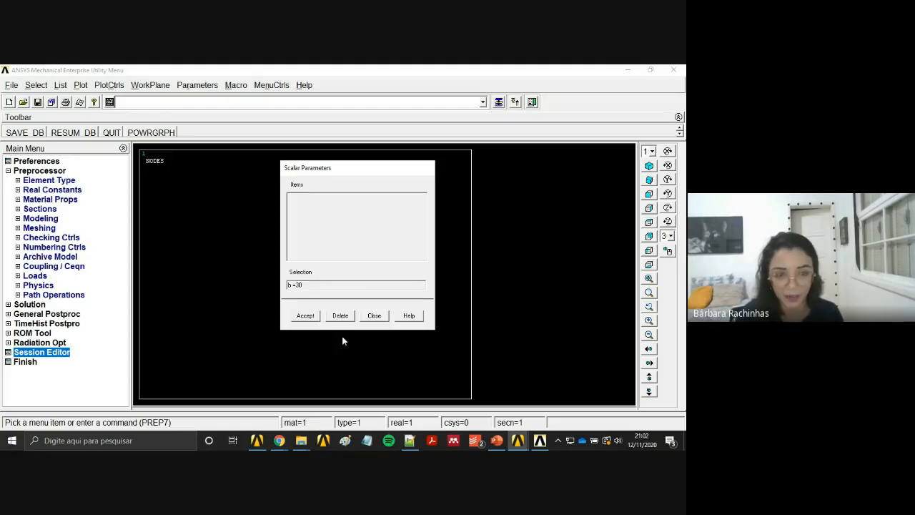
{"action": "left_click", "coordinate": [312, 319]}
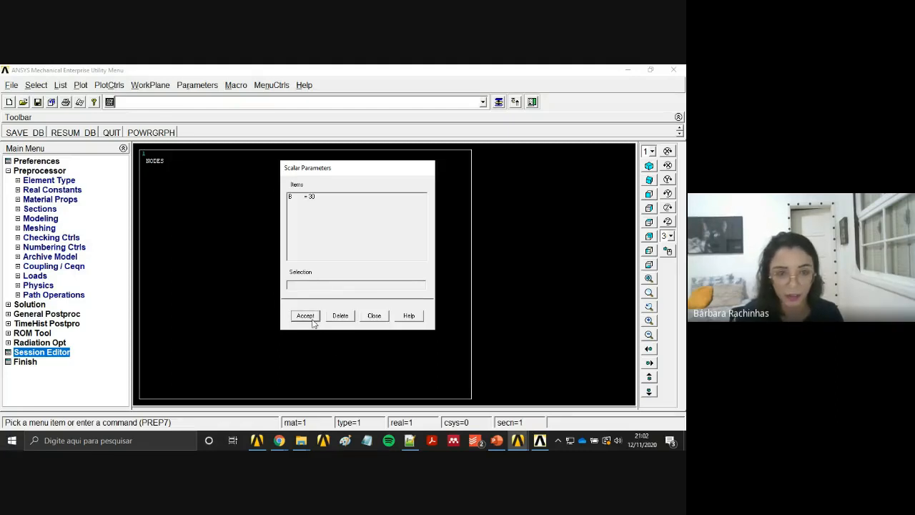
Delete the scalar parameter B and close the Scalar Parameters dialog.
{"action": "left_click", "coordinate": [319, 198]}
{"action": "left_click", "coordinate": [342, 318]}
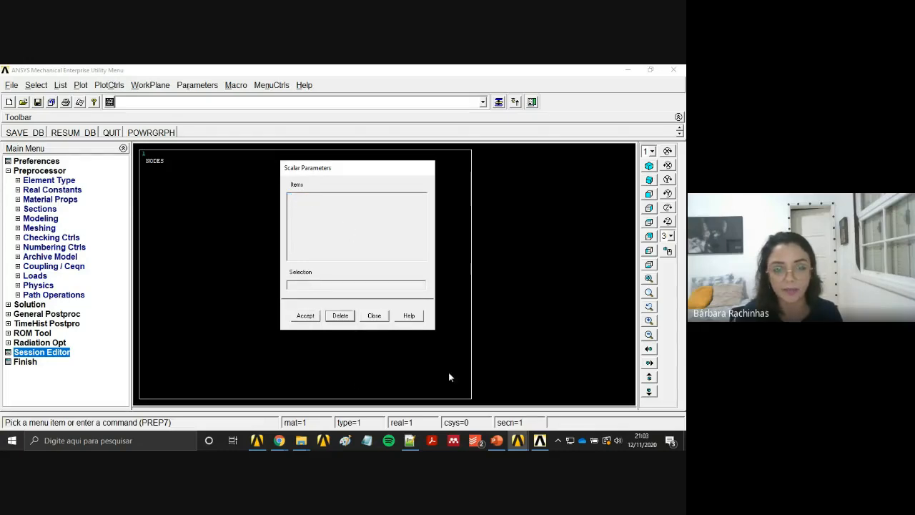
{"action": "left_click", "coordinate": [374, 315]}
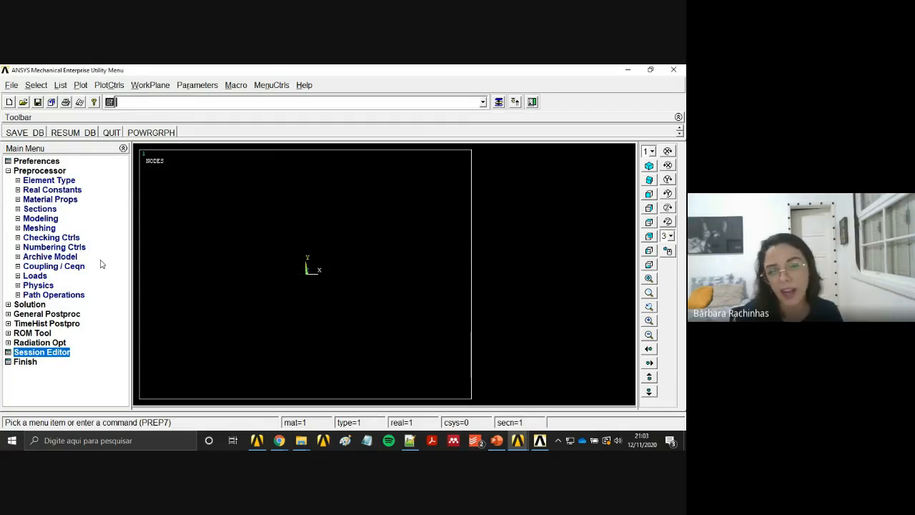
Switch to the Notepad++ script and examine its material and mesh parameters and the /PREP7 command opening the pre-processing section.
{"action": "left_click", "coordinate": [410, 441]}
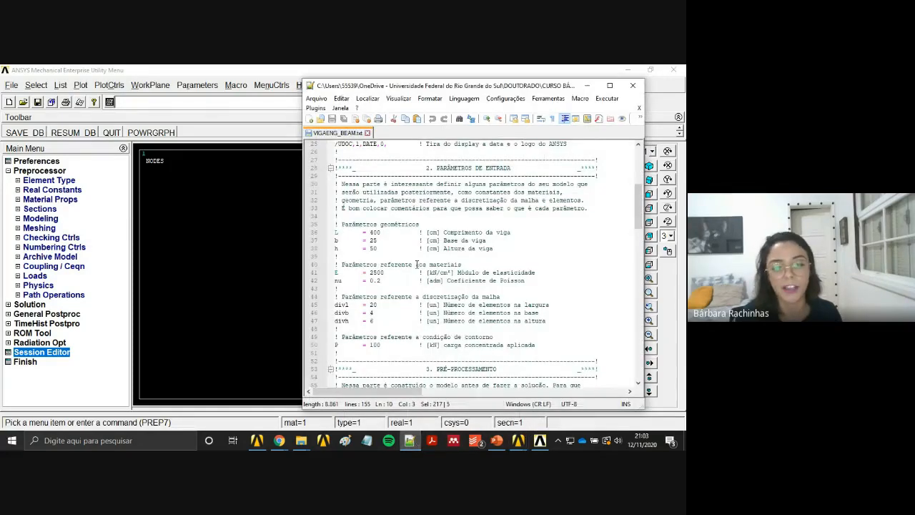
{"action": "scroll", "coordinate": [418, 265], "scroll_direction": "down", "scroll_amount": 1}
{"action": "left_click_drag", "start_coordinate": [387, 248], "coordinate": [334, 249]}
{"action": "left_click_drag", "start_coordinate": [386, 261], "coordinate": [296, 262]}
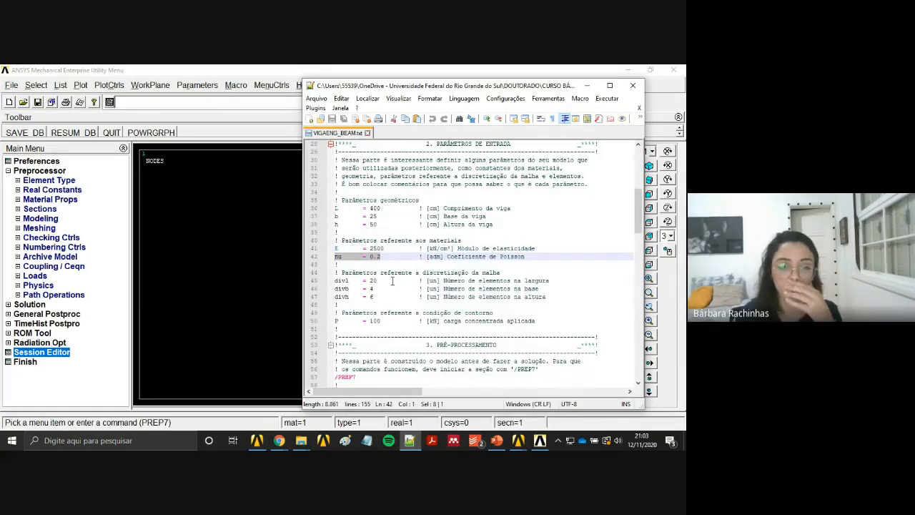
{"action": "left_click_drag", "start_coordinate": [381, 296], "coordinate": [338, 289]}
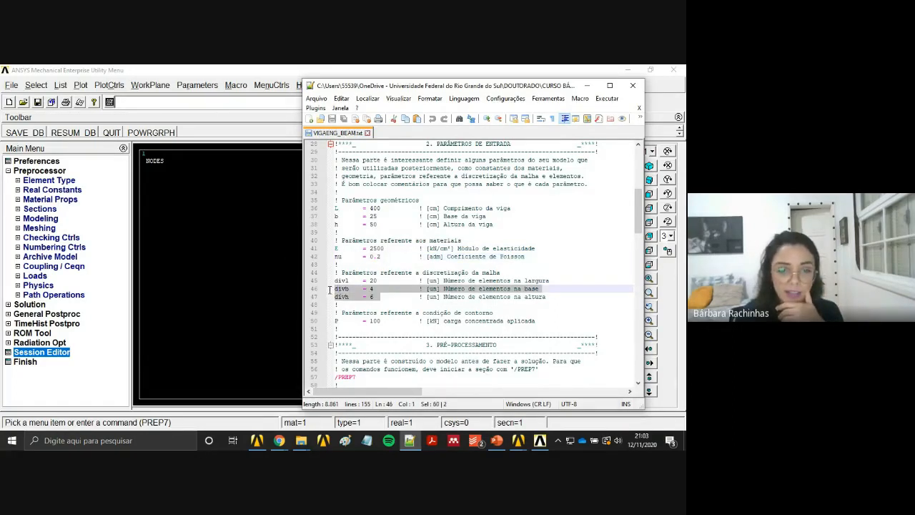
{"action": "scroll", "coordinate": [377, 303], "scroll_direction": "down", "scroll_amount": 3}
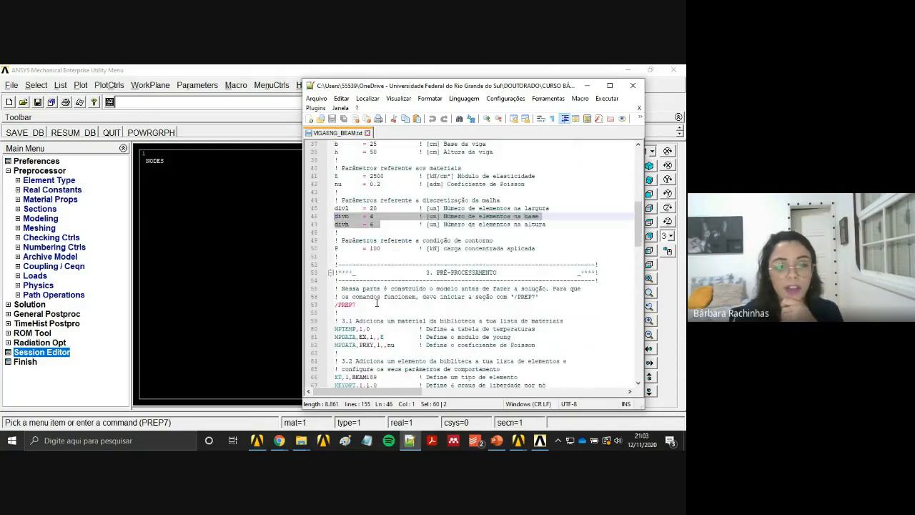
{"action": "scroll", "coordinate": [377, 303], "scroll_direction": "down", "scroll_amount": 5}
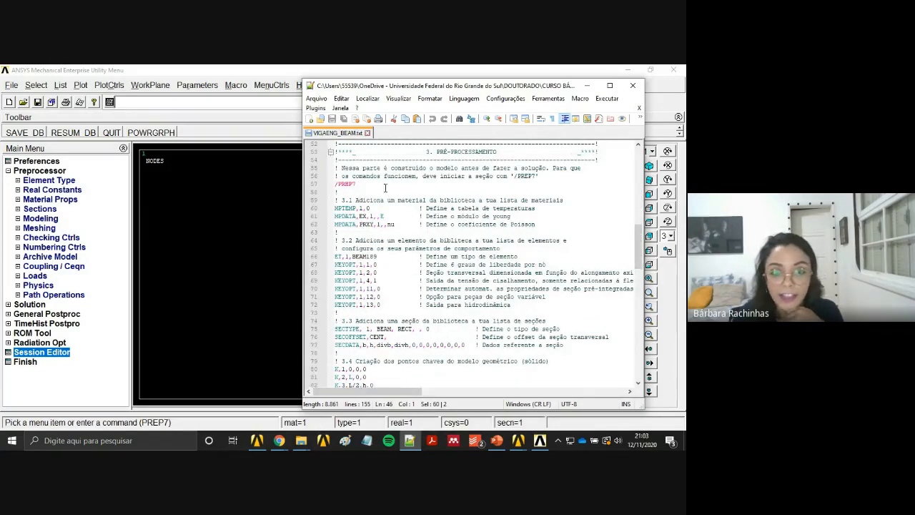
{"action": "left_click_drag", "start_coordinate": [355, 184], "coordinate": [333, 184]}
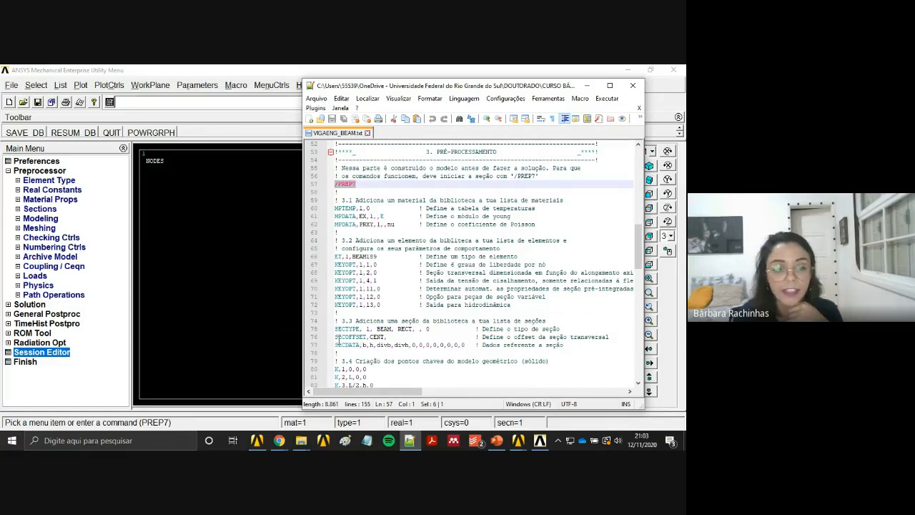
{"action": "left_click", "coordinate": [43, 363]}
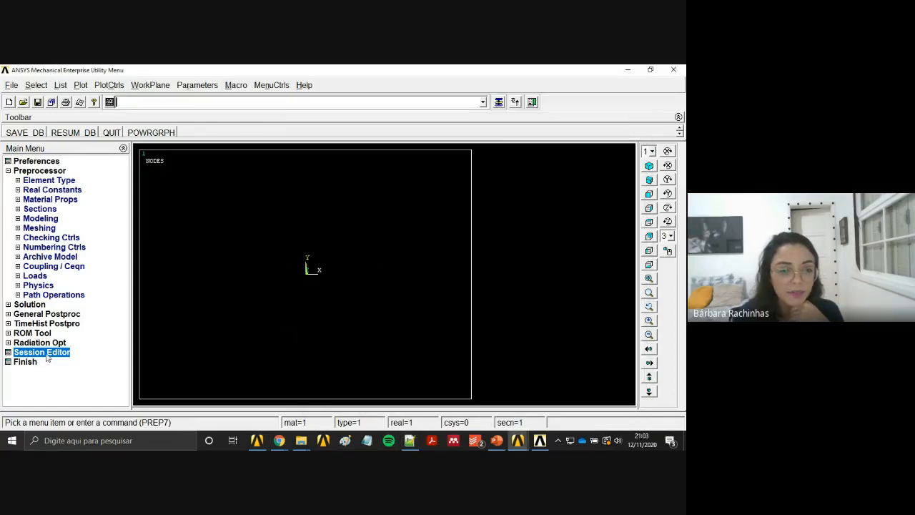
{"action": "left_click", "coordinate": [674, 70]}
{"action": "left_click", "coordinate": [389, 182]}
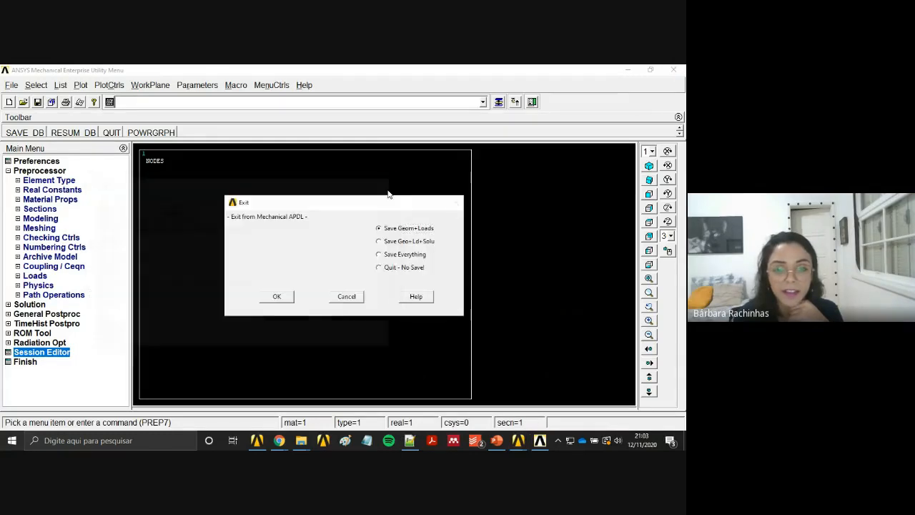
{"action": "left_click", "coordinate": [339, 301]}
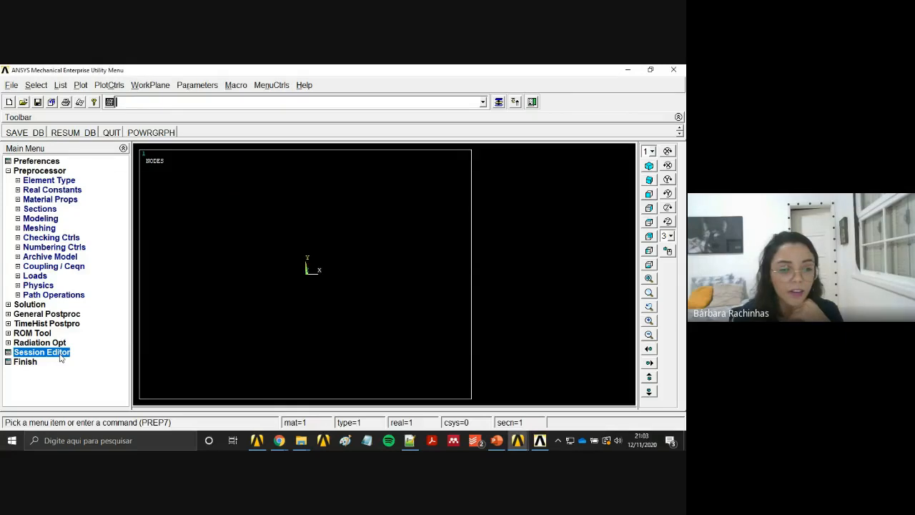
Reopen the Session Editor beside the Notepad++ script and locate the /PREP7 command in the log.
{"action": "left_click_drag", "start_coordinate": [380, 187], "coordinate": [363, 182]}
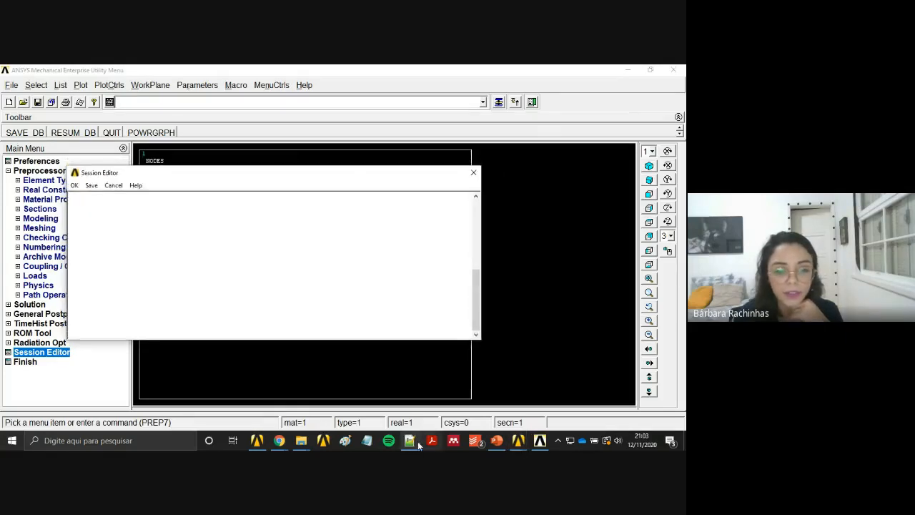
{"action": "left_click_drag", "start_coordinate": [474, 320], "coordinate": [433, 231]}
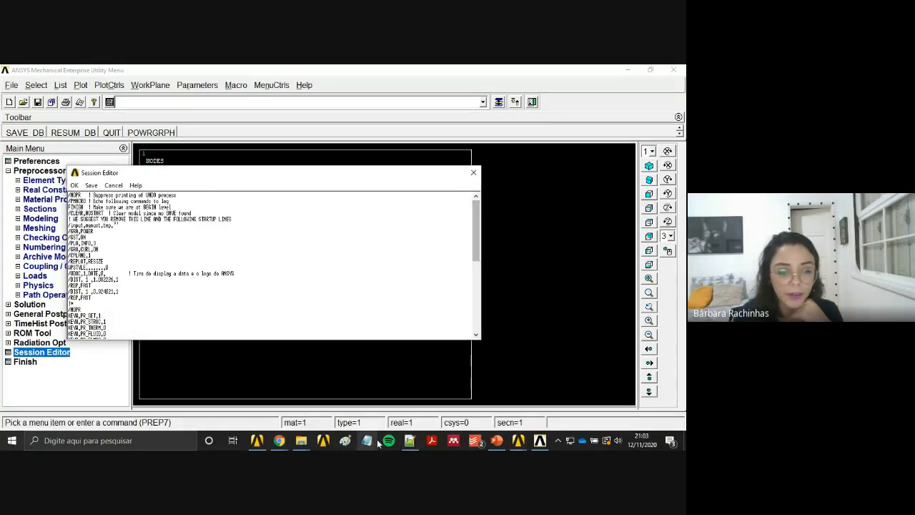
{"action": "left_click", "coordinate": [408, 445]}
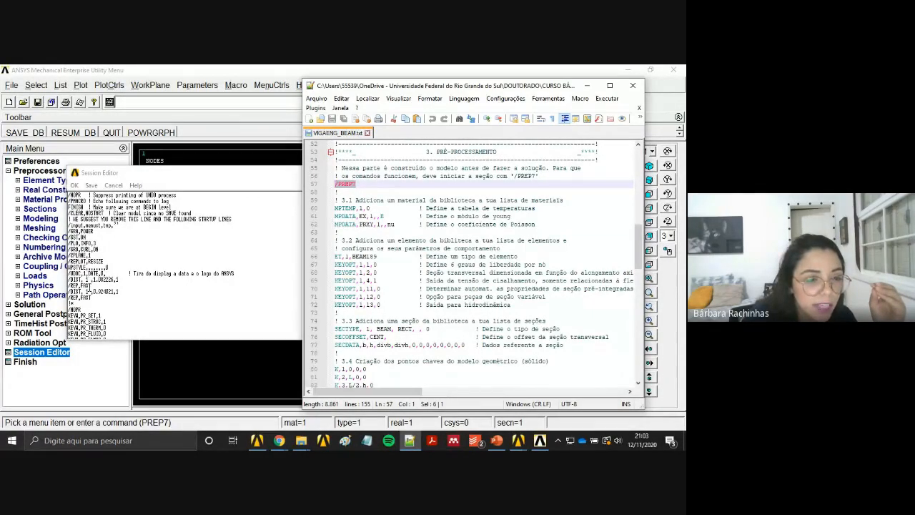
{"action": "scroll", "coordinate": [90, 299], "scroll_direction": "down", "scroll_amount": 6}
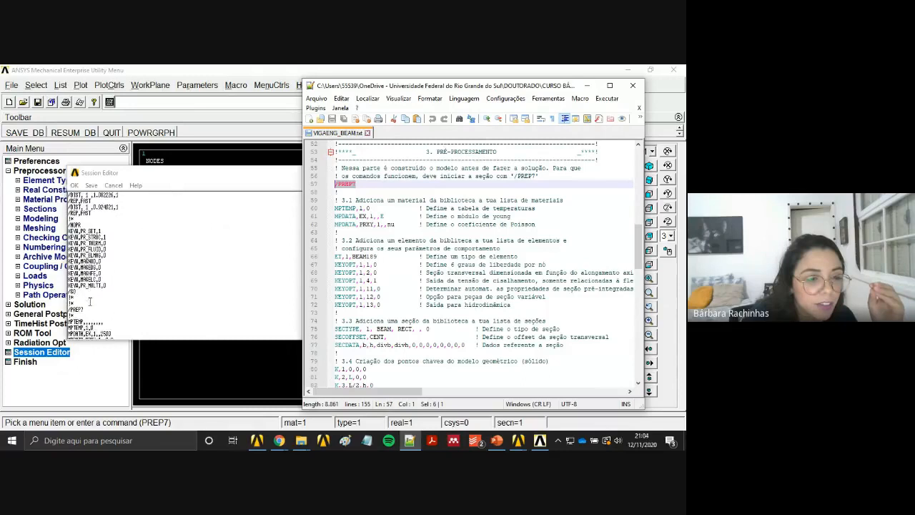
{"action": "left_click", "coordinate": [85, 284]}
{"action": "left_click_drag", "start_coordinate": [86, 287], "coordinate": [64, 285]}
{"action": "left_click_drag", "start_coordinate": [220, 181], "coordinate": [207, 178]}
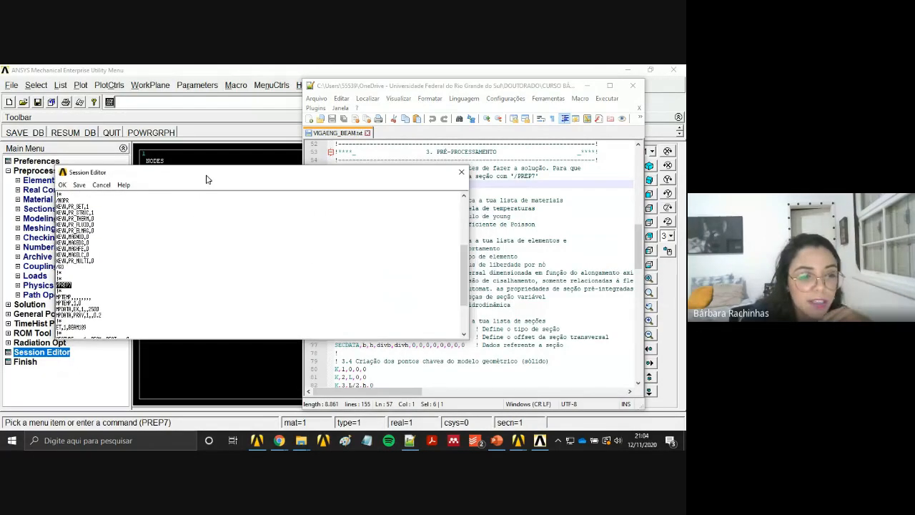
Compare the logged material, element and section commands with sections 3.1 to 3.3 of the script.
{"action": "scroll", "coordinate": [77, 290], "scroll_direction": "down", "scroll_amount": 2}
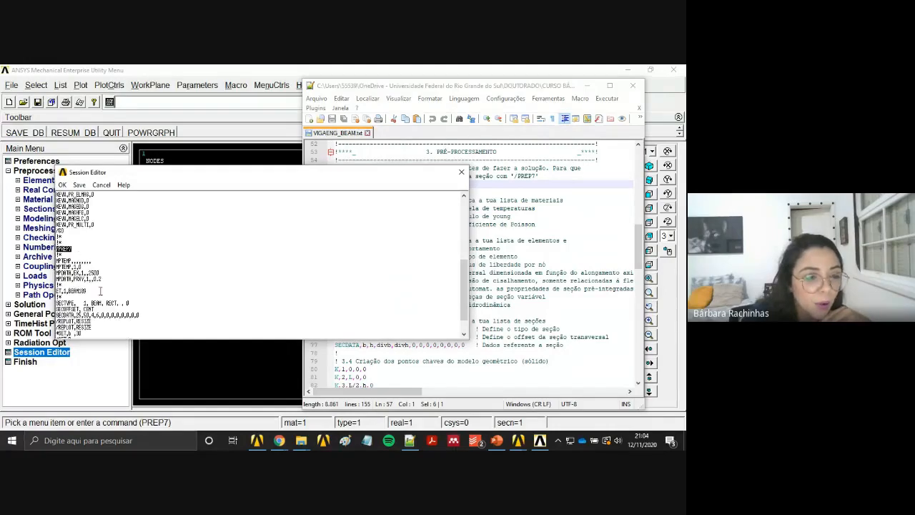
{"action": "left_click_drag", "start_coordinate": [104, 285], "coordinate": [57, 261]}
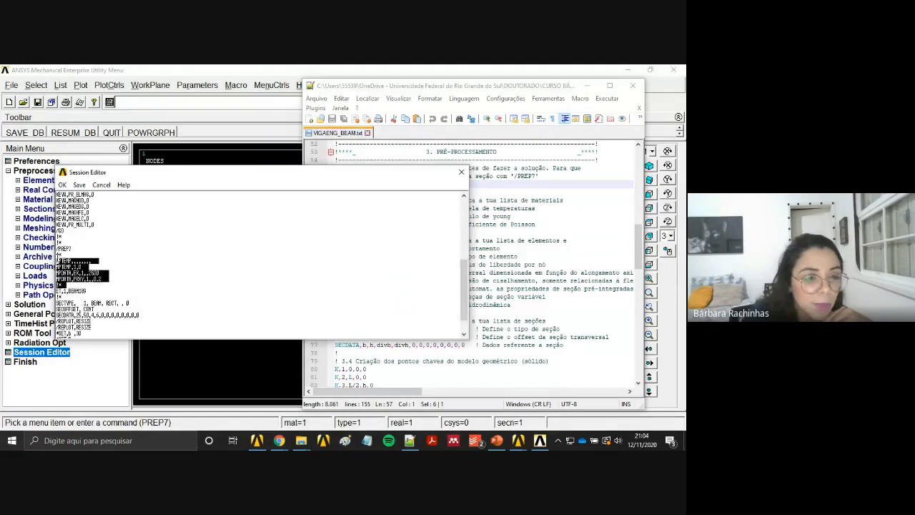
{"action": "left_click_drag", "start_coordinate": [250, 181], "coordinate": [511, 246]}
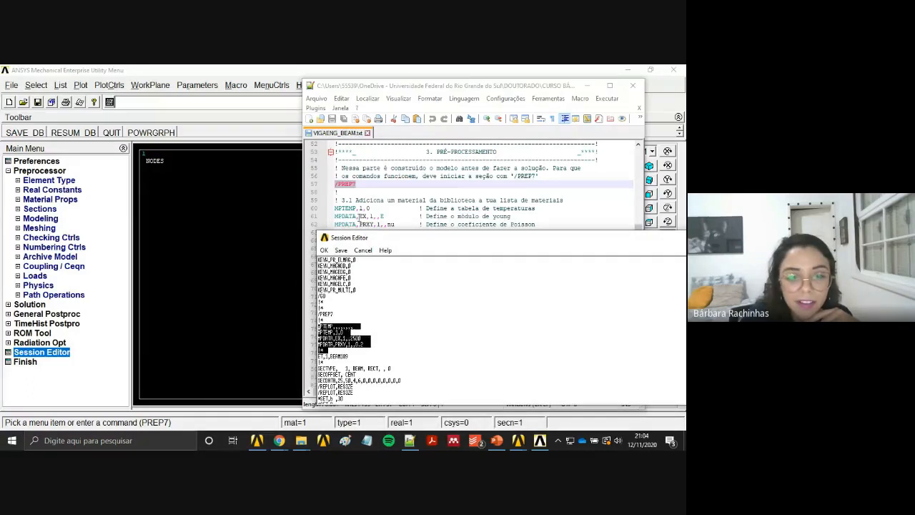
{"action": "scroll", "coordinate": [383, 215], "scroll_direction": "down", "scroll_amount": 3}
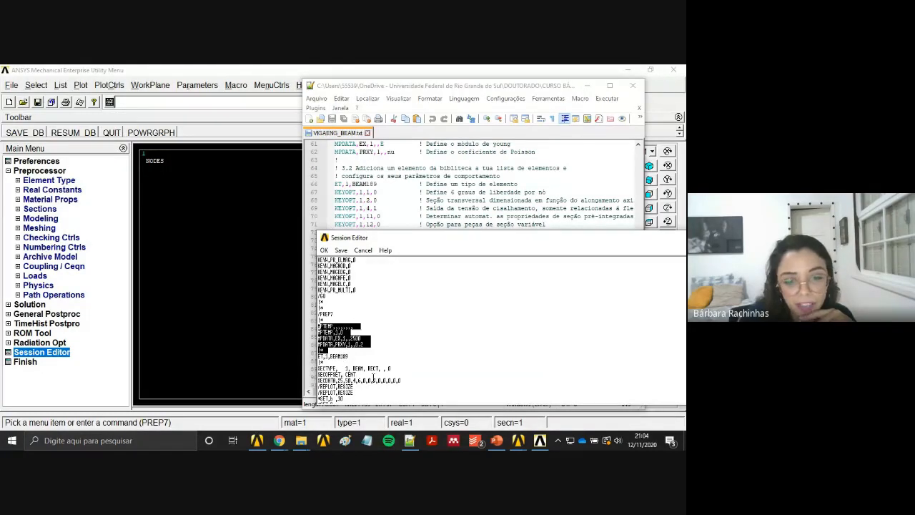
{"action": "left_click_drag", "start_coordinate": [318, 368], "coordinate": [398, 383]}
{"action": "scroll", "coordinate": [365, 189], "scroll_direction": "down", "scroll_amount": 2}
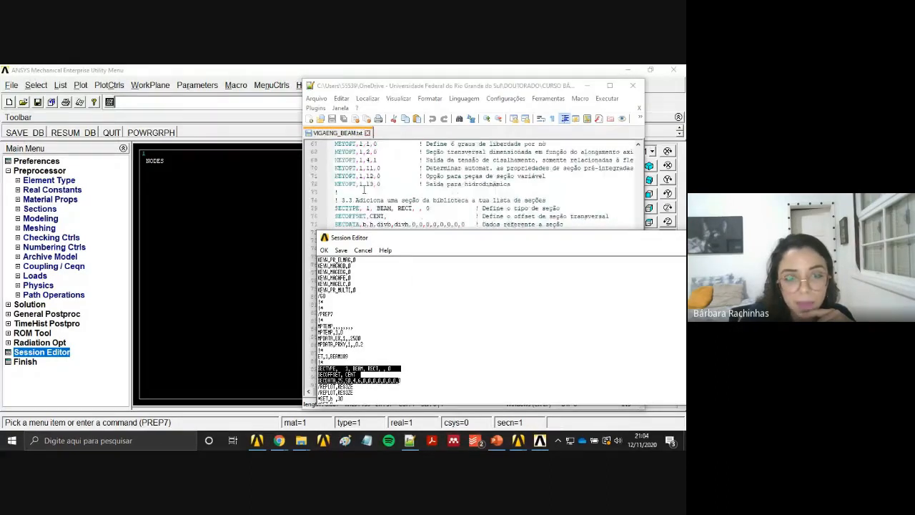
Compare the logged section commands with section 3.3 of the script, minimize the script and close the Session Editor.
{"action": "scroll", "coordinate": [364, 190], "scroll_direction": "down", "scroll_amount": 2}
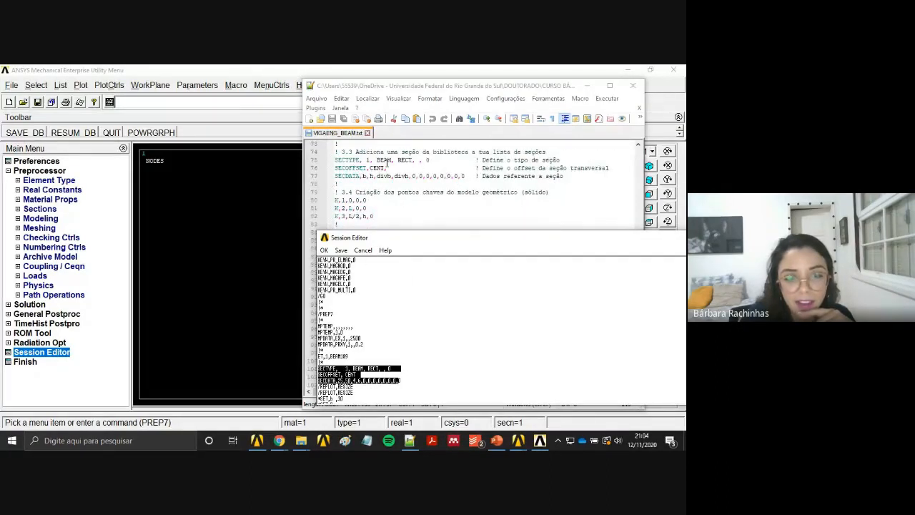
{"action": "left_click_drag", "start_coordinate": [465, 240], "coordinate": [290, 194]}
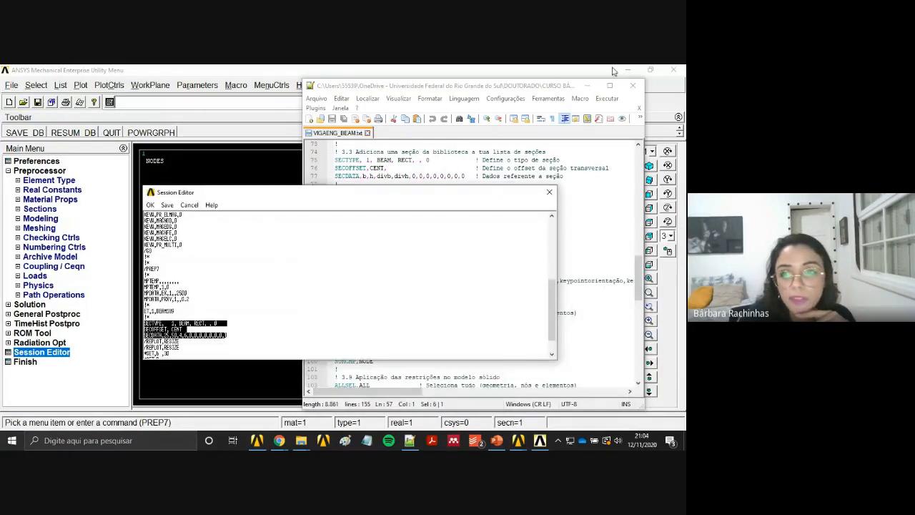
{"action": "left_click", "coordinate": [587, 85]}
{"action": "scroll", "coordinate": [261, 239], "scroll_direction": "down", "scroll_amount": 2}
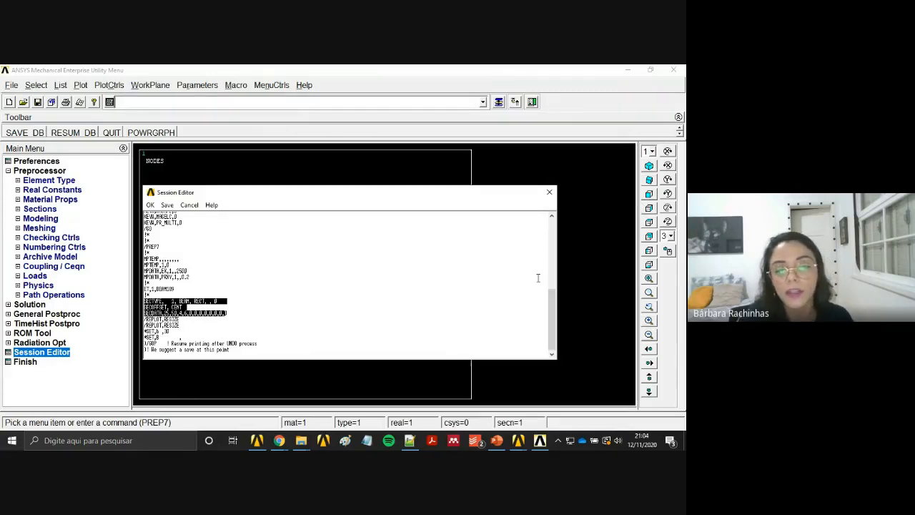
{"action": "left_click", "coordinate": [549, 191]}
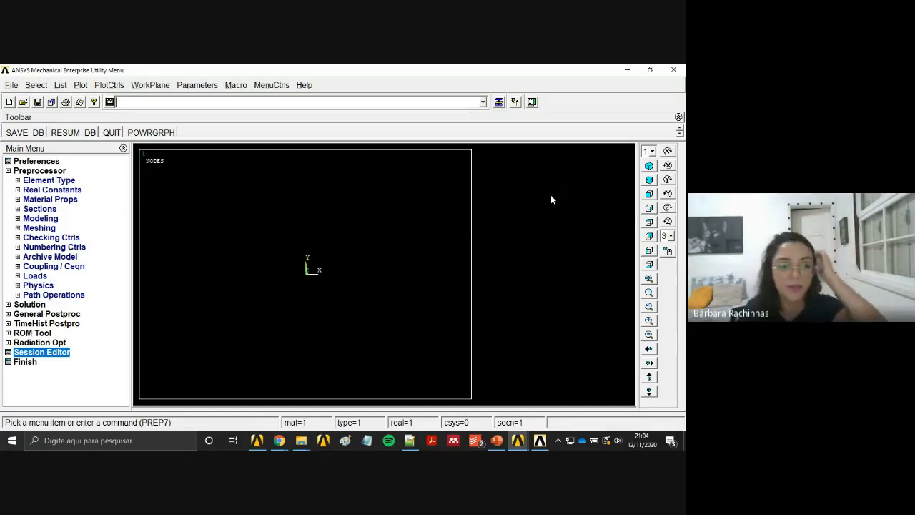
Reopen the Session Editor and locate the SECTYPE command near the end of the log.
{"action": "left_click", "coordinate": [41, 352]}
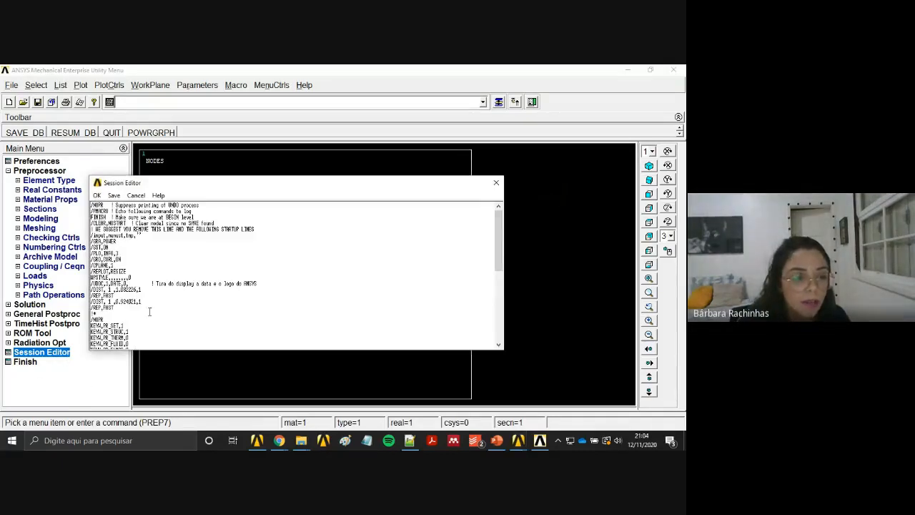
{"action": "scroll", "coordinate": [149, 311], "scroll_direction": "down", "scroll_amount": 5}
{"action": "scroll", "coordinate": [149, 311], "scroll_direction": "down", "scroll_amount": 6}
{"action": "scroll", "coordinate": [149, 312], "scroll_direction": "down", "scroll_amount": 1}
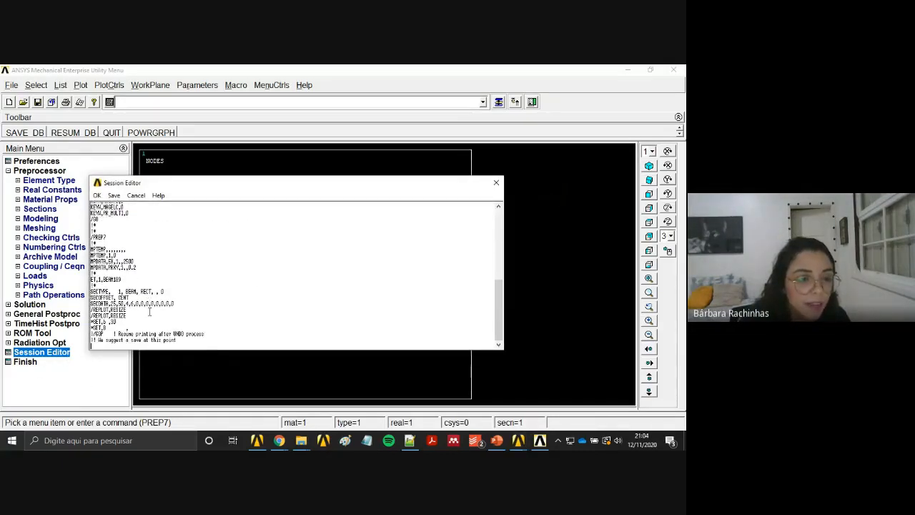
{"action": "left_click_drag", "start_coordinate": [110, 292], "coordinate": [85, 286]}
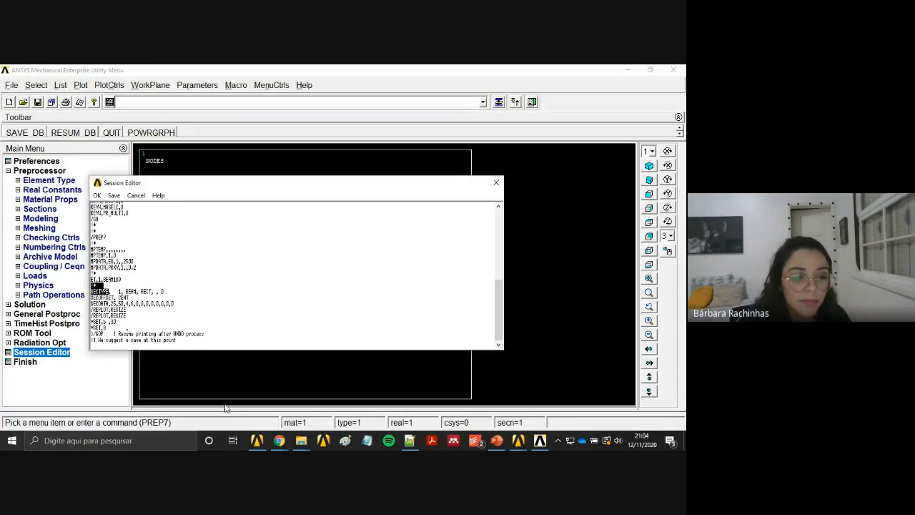
Switch to the ANSYS Help Viewer, search for "sectype" and open the SECTYPE command reference page.
{"action": "left_click", "coordinate": [257, 443]}
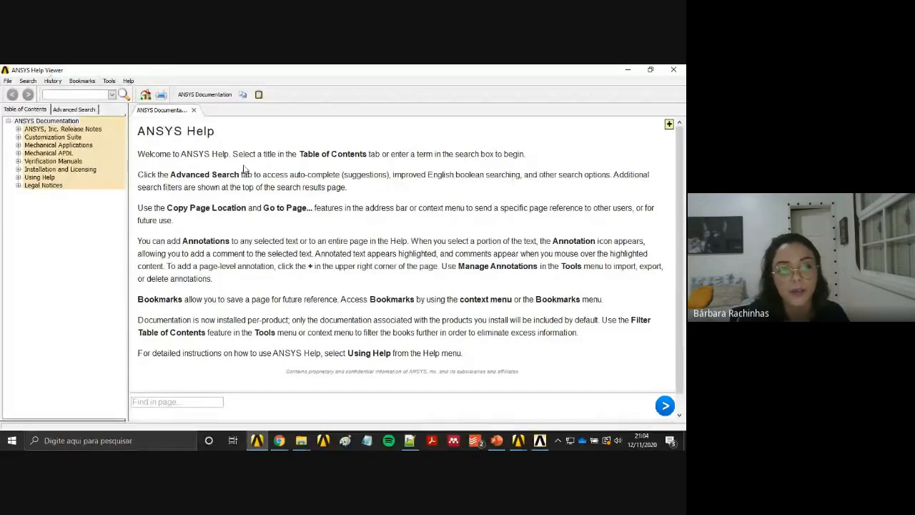
{"action": "left_click", "coordinate": [82, 96]}
{"action": "type", "text": "sec"}
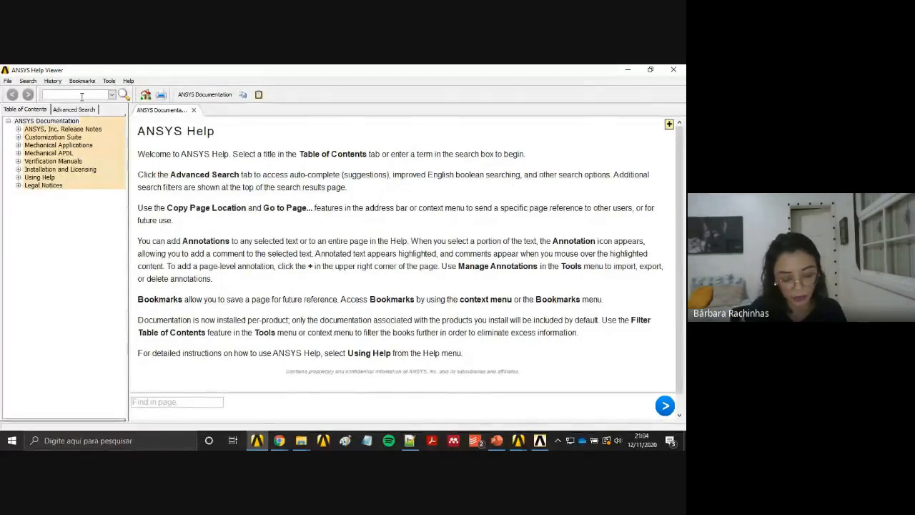
{"action": "type", "text": "tyo"}
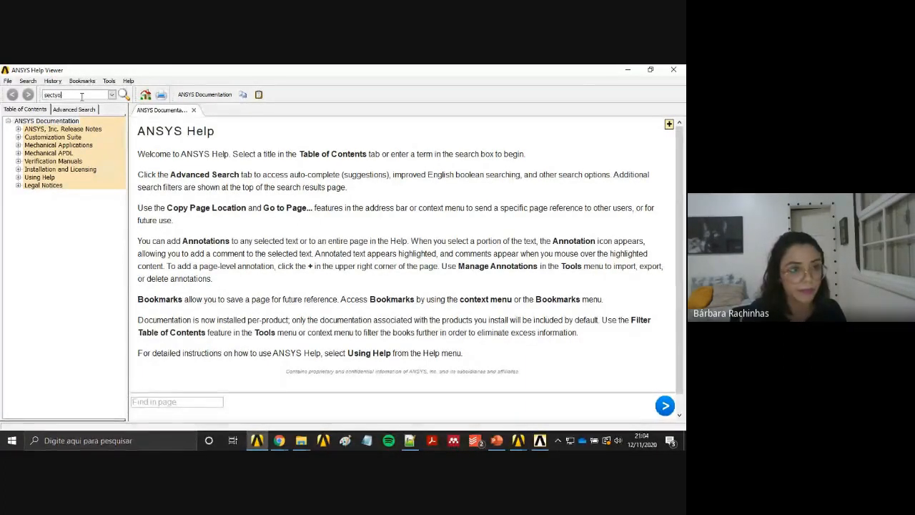
{"action": "type", "text": "pe"}
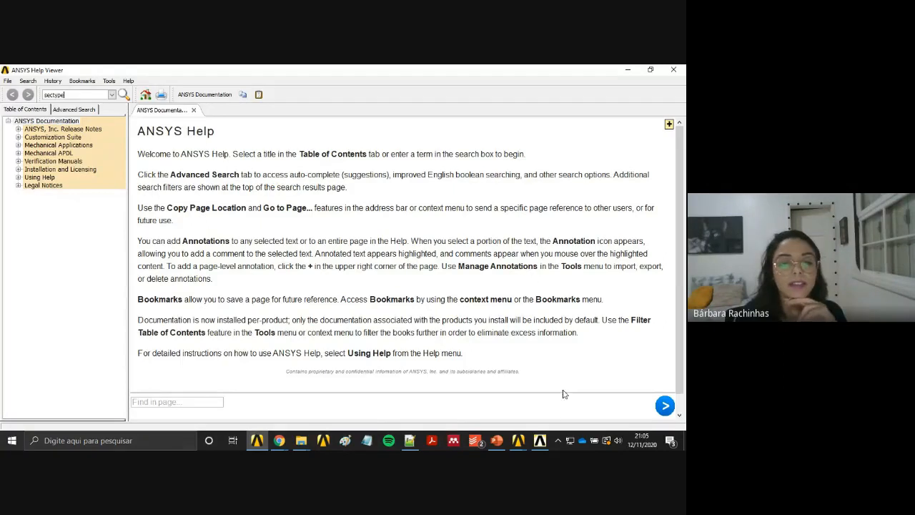
{"action": "left_click", "coordinate": [150, 168]}
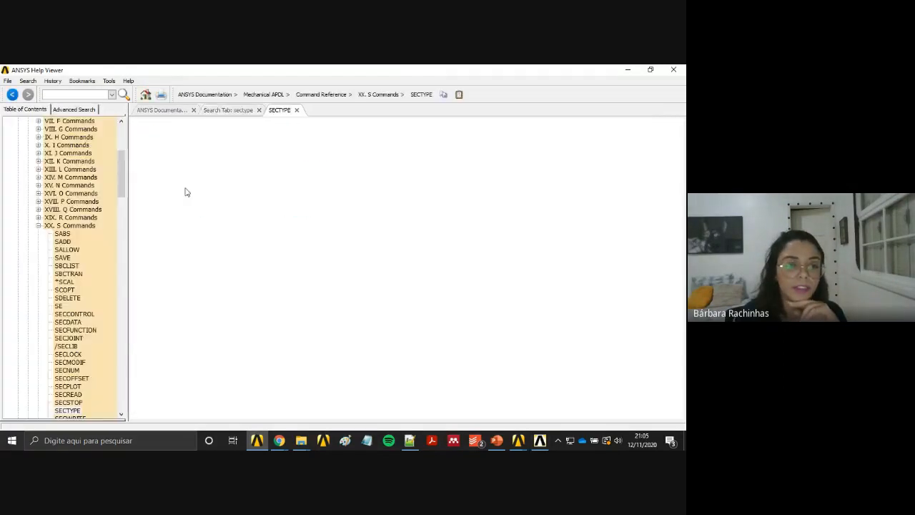
Examine the SECTYPE syntax and section type options, minimize the Help Viewer and close the Session Editor.
{"action": "left_click_drag", "start_coordinate": [349, 144], "coordinate": [138, 143]}
{"action": "scroll", "coordinate": [230, 259], "scroll_direction": "down", "scroll_amount": 3}
{"action": "scroll", "coordinate": [235, 269], "scroll_direction": "up", "scroll_amount": 3}
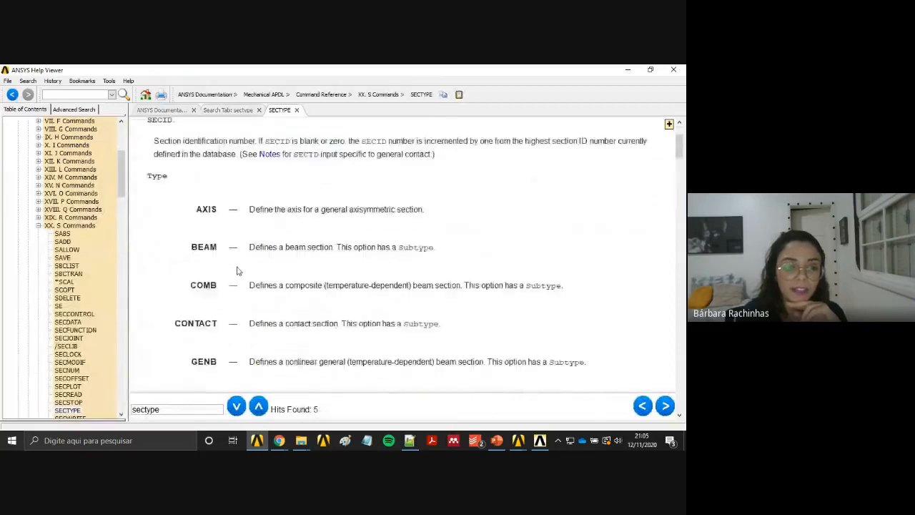
{"action": "left_click", "coordinate": [627, 70]}
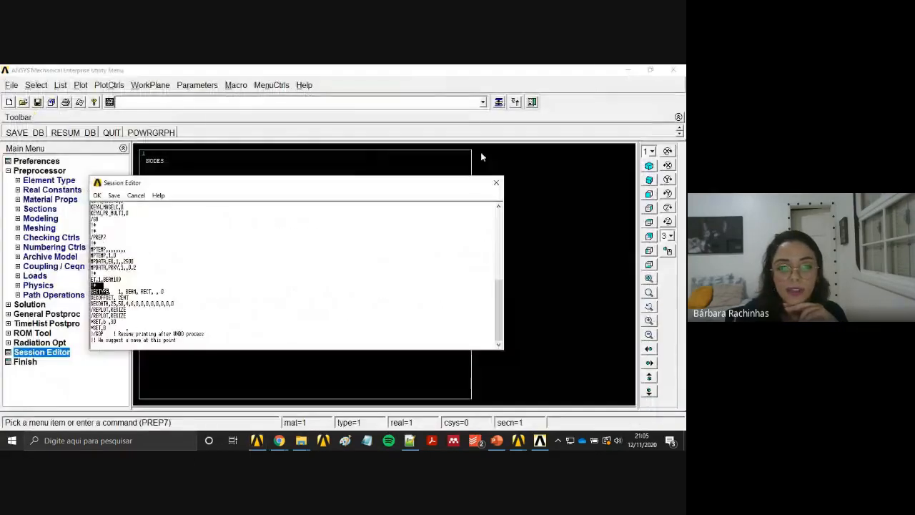
{"action": "left_click", "coordinate": [495, 185]}
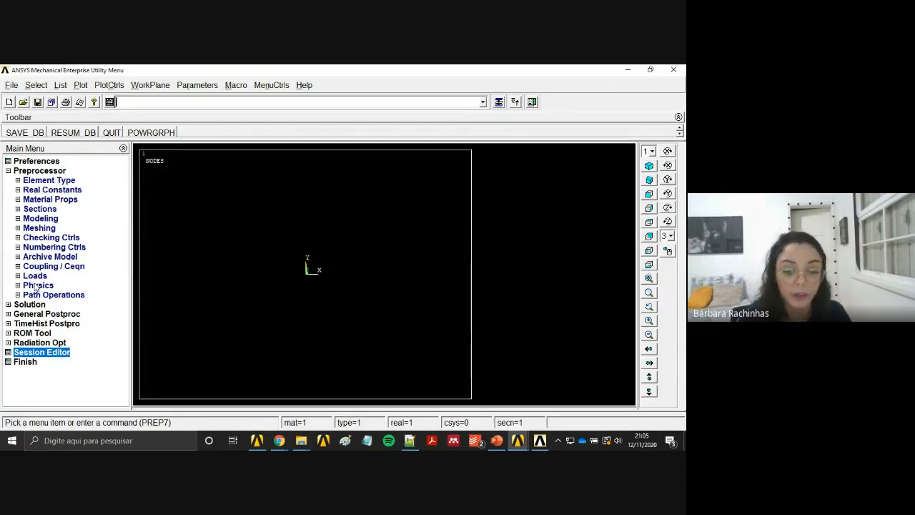
Check the beam geometry on the PowerPoint example slide and create keypoint 1 at 0, 0, 0 in the active coordinate system.
{"action": "left_click", "coordinate": [50, 219]}
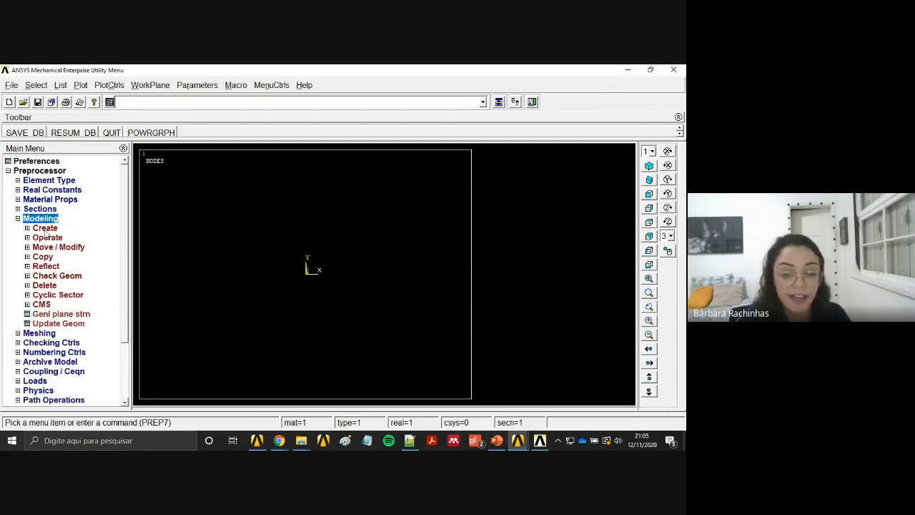
{"action": "left_click", "coordinate": [44, 228]}
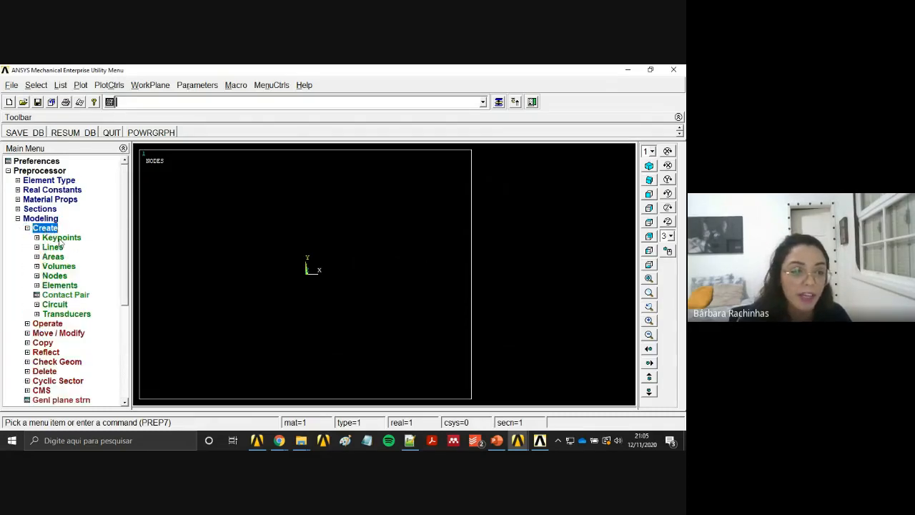
{"action": "left_click", "coordinate": [57, 237]}
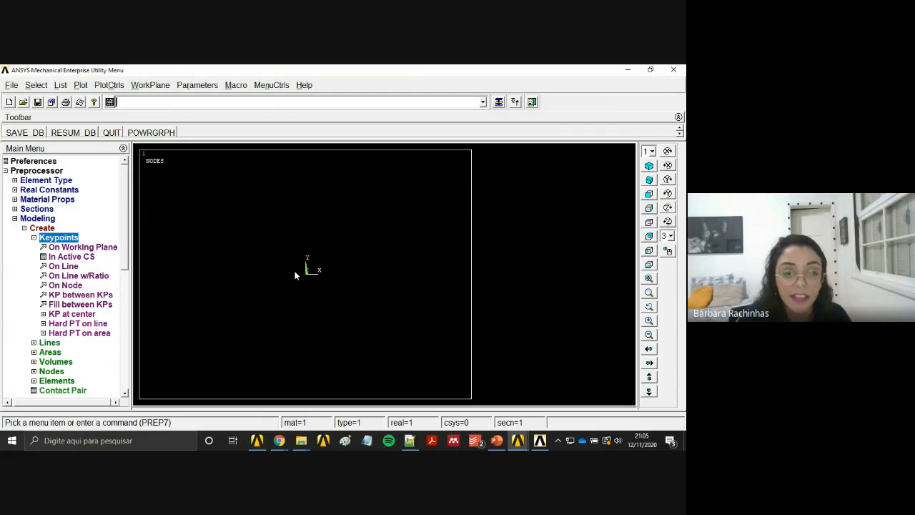
{"action": "left_click", "coordinate": [71, 256]}
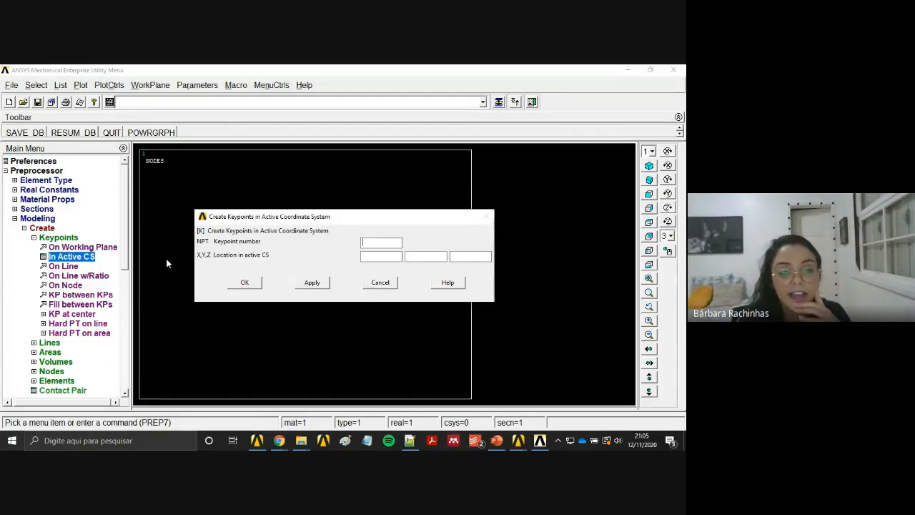
{"action": "left_click", "coordinate": [502, 441]}
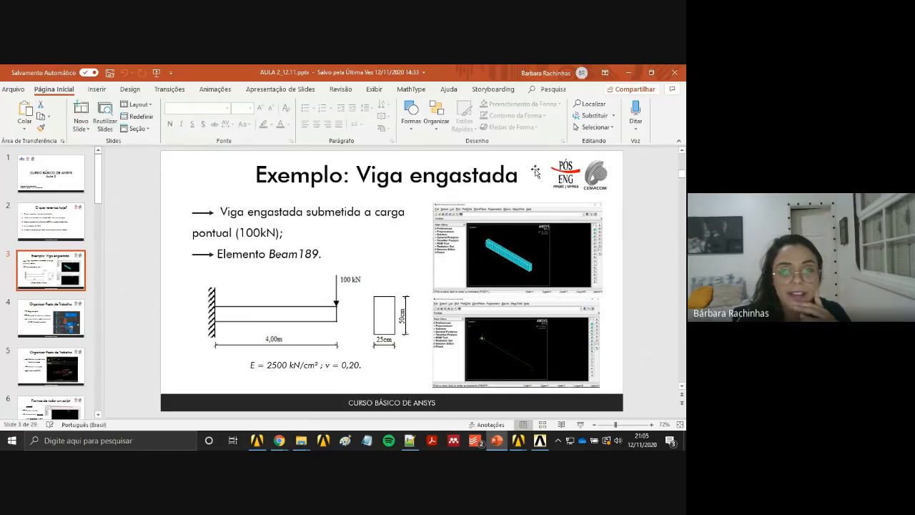
{"action": "left_click", "coordinate": [629, 73]}
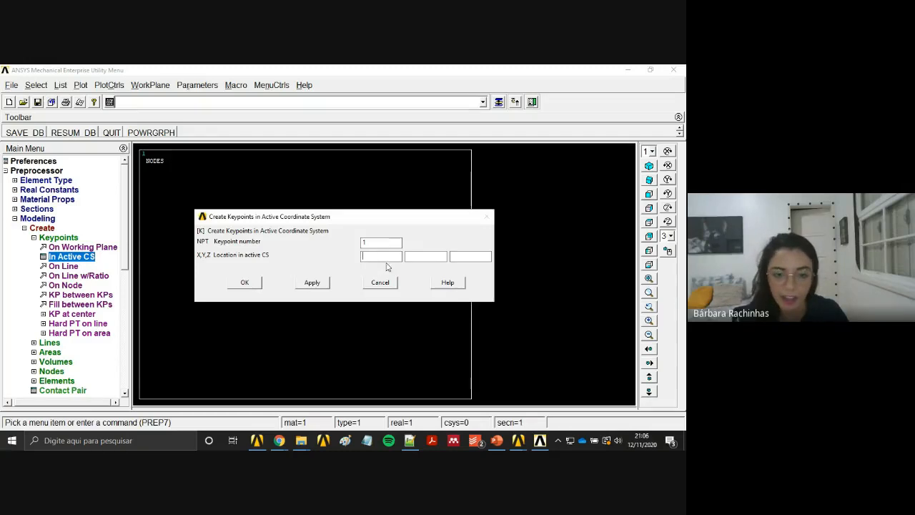
{"action": "left_click", "coordinate": [472, 256]}
{"action": "type", "text": "0"}
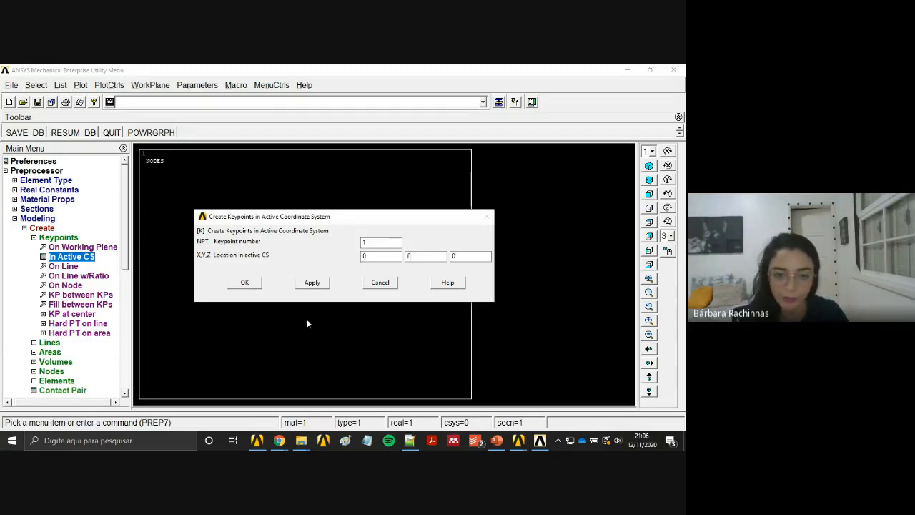
{"action": "left_click", "coordinate": [312, 282]}
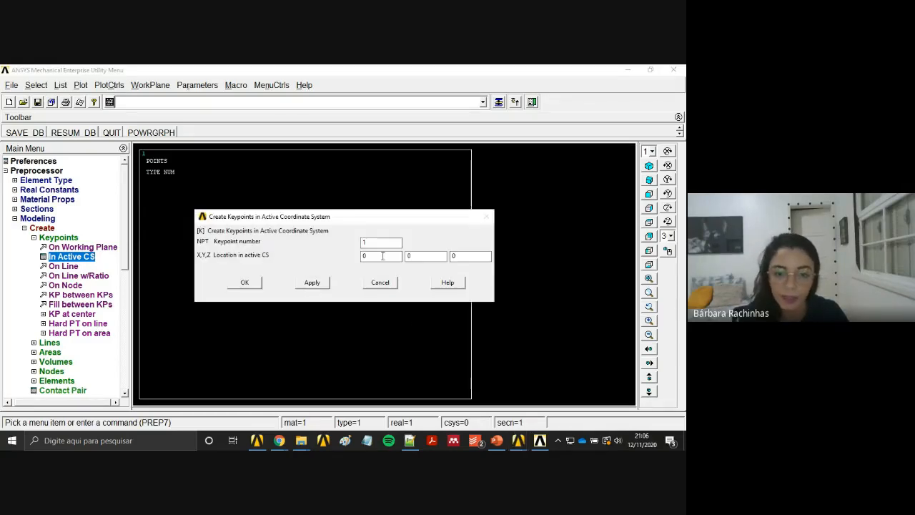
Check the beam length on the PowerPoint slide and create keypoint 2 at 400, 0, 0 in the active coordinate system.
{"action": "left_click_drag", "start_coordinate": [376, 243], "coordinate": [360, 242]}
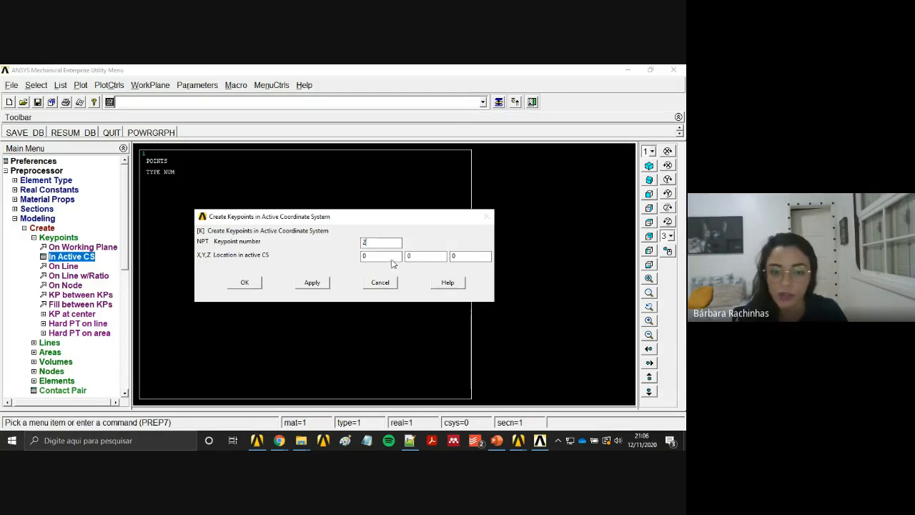
{"action": "type", "text": "2"}
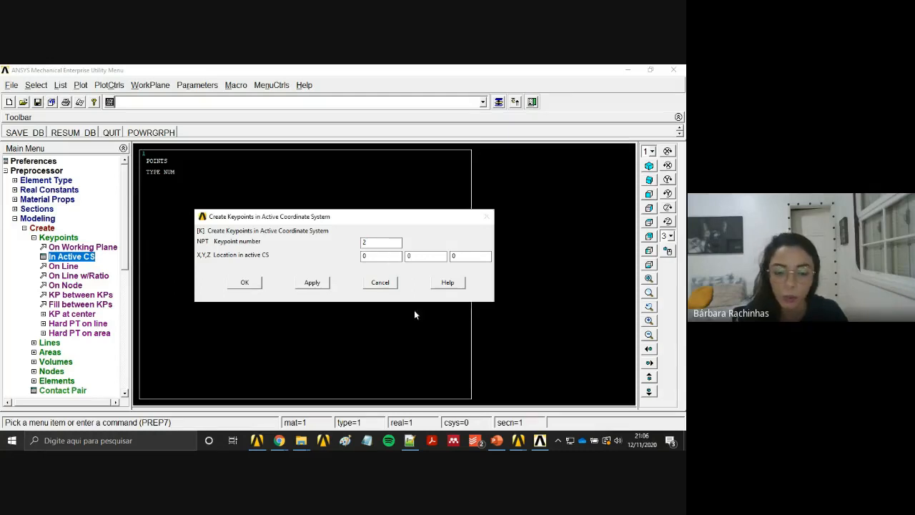
{"action": "left_click", "coordinate": [497, 441]}
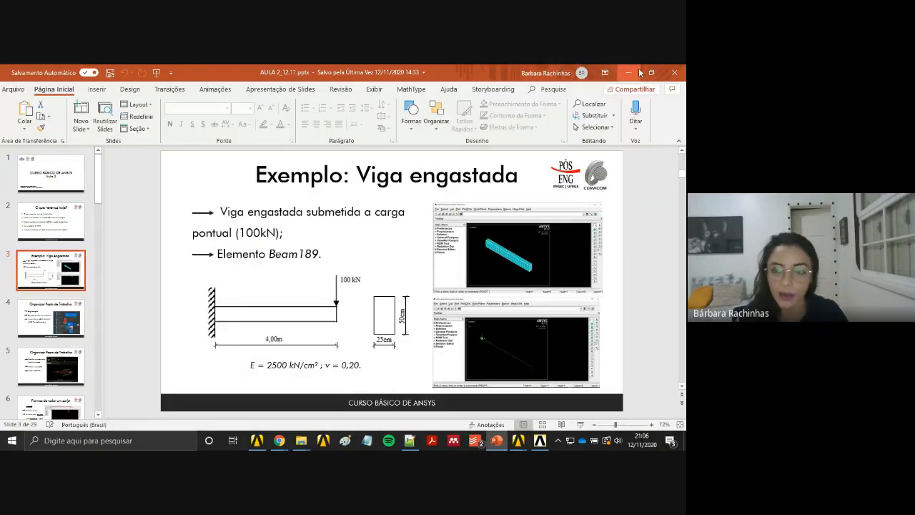
{"action": "left_click", "coordinate": [630, 72]}
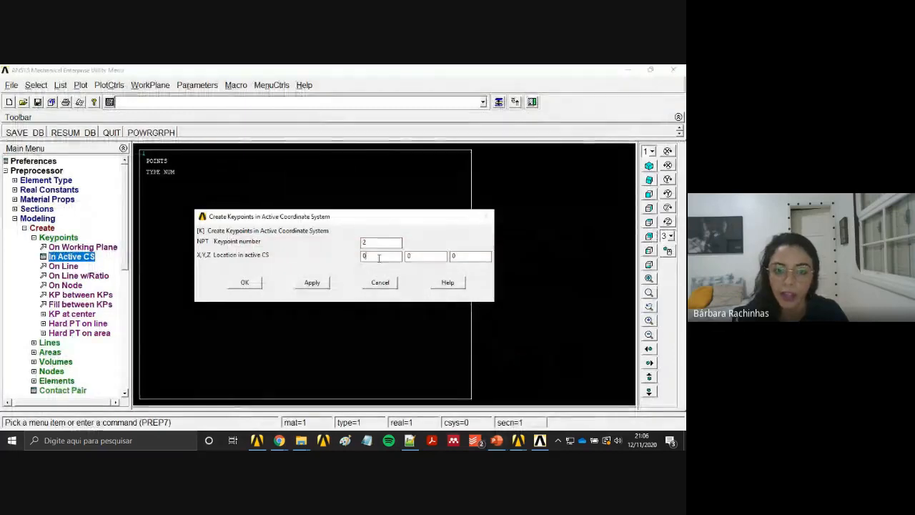
{"action": "double_click", "coordinate": [379, 258]}
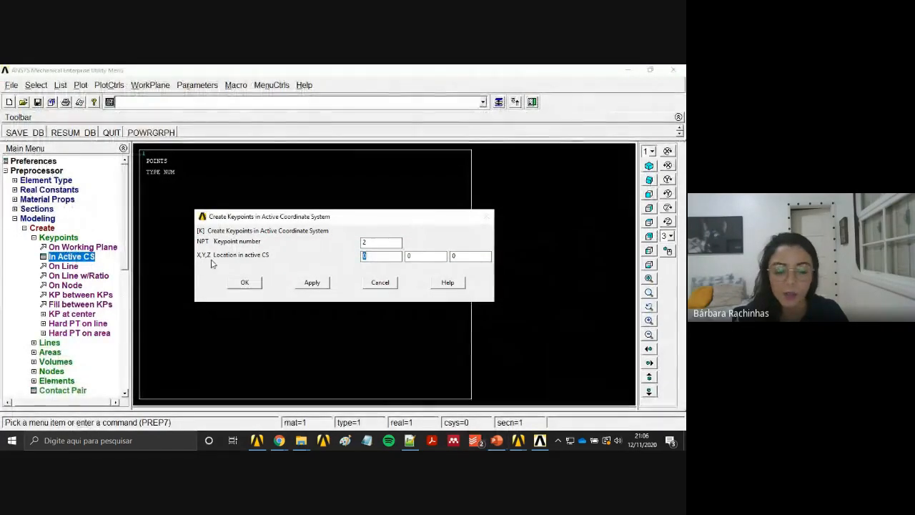
{"action": "type", "text": "4"}
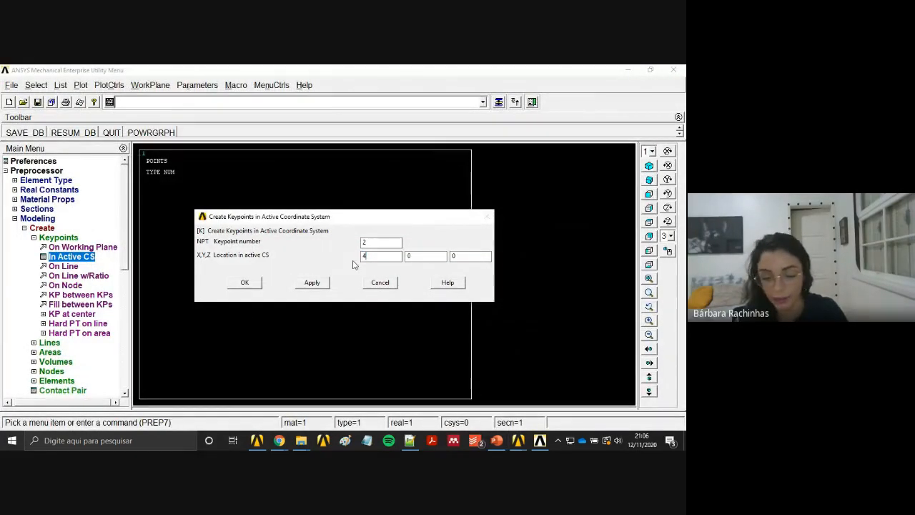
{"action": "type", "text": "00"}
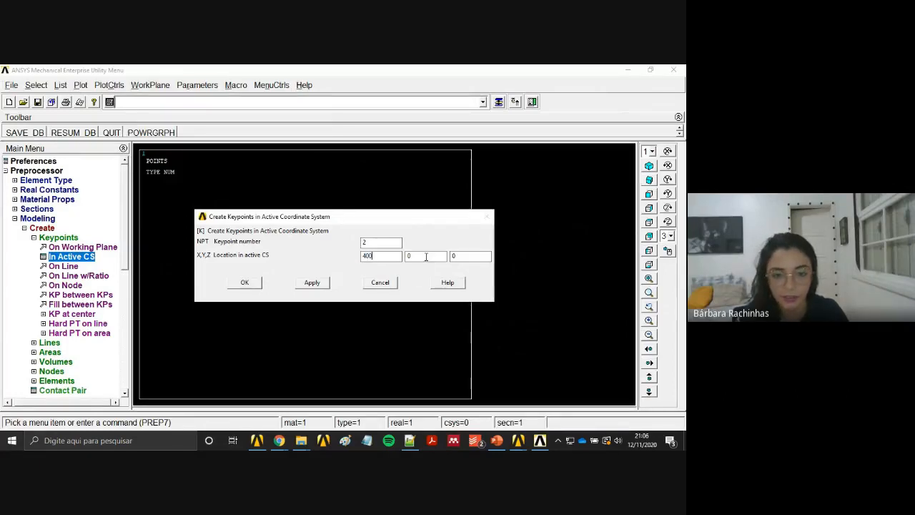
{"action": "double_click", "coordinate": [426, 257]}
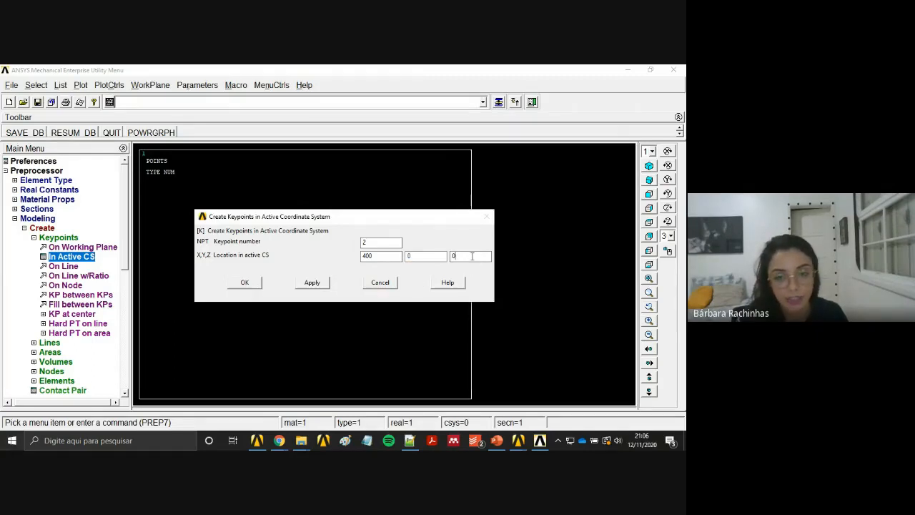
{"action": "left_click", "coordinate": [312, 283]}
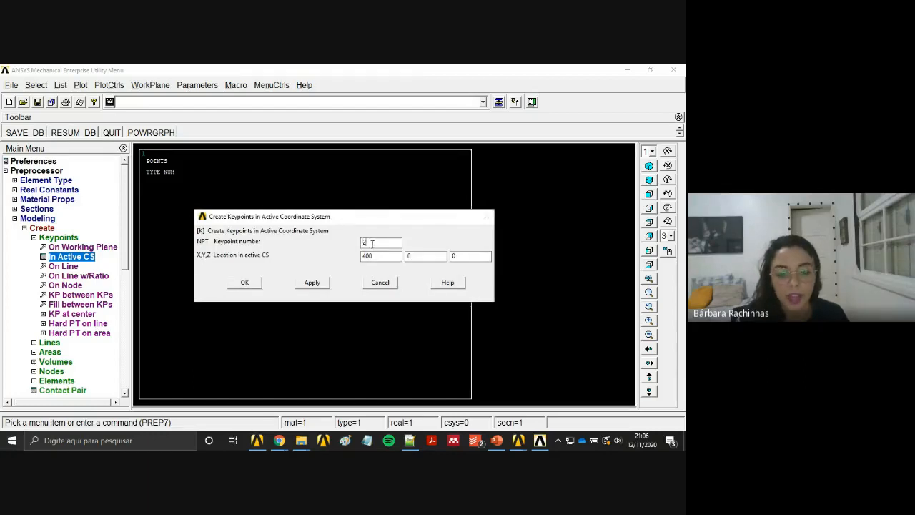
Create keypoint 3 at 200, 50, 0 in the active coordinate system.
{"action": "left_click_drag", "start_coordinate": [372, 244], "coordinate": [360, 244]}
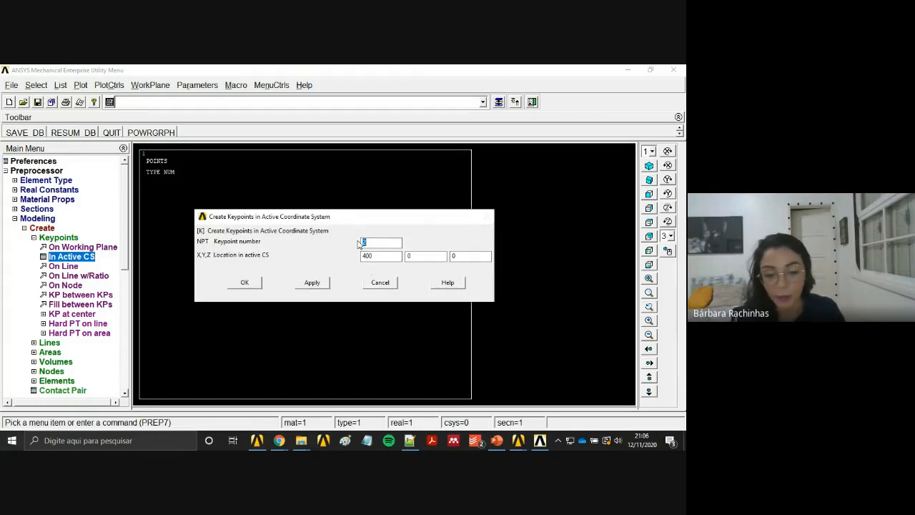
{"action": "type", "text": "3"}
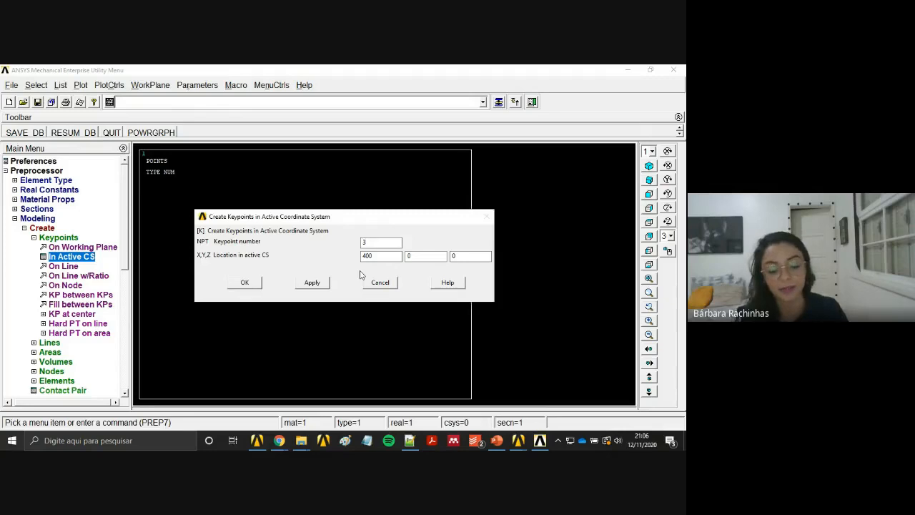
{"action": "left_click_drag", "start_coordinate": [371, 255], "coordinate": [348, 256]}
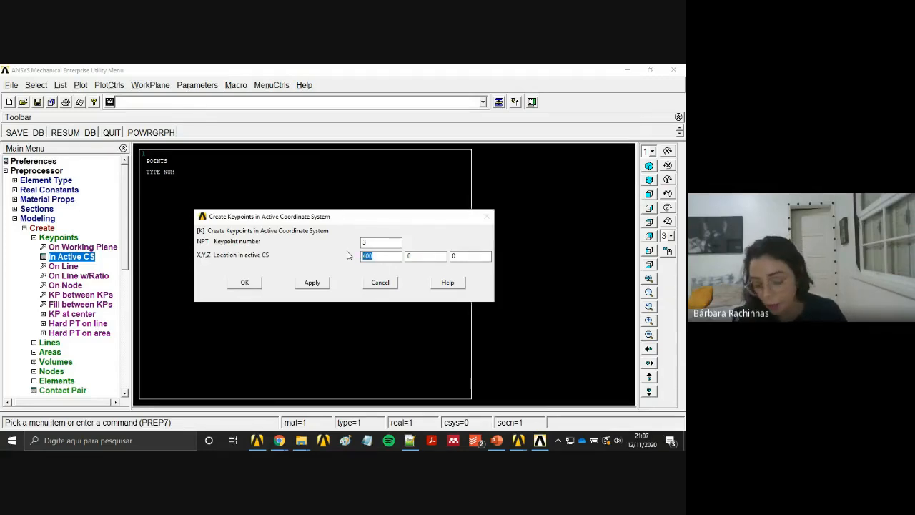
{"action": "type", "text": "2"}
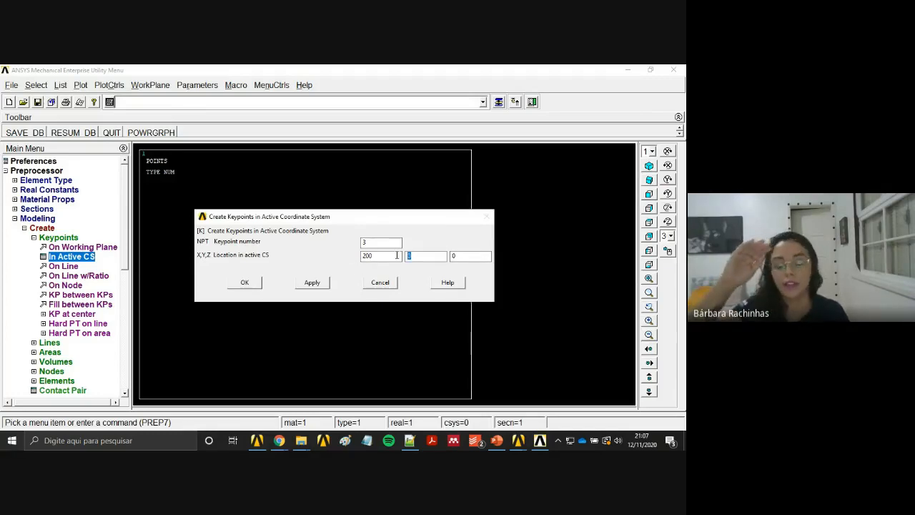
{"action": "type", "text": "50"}
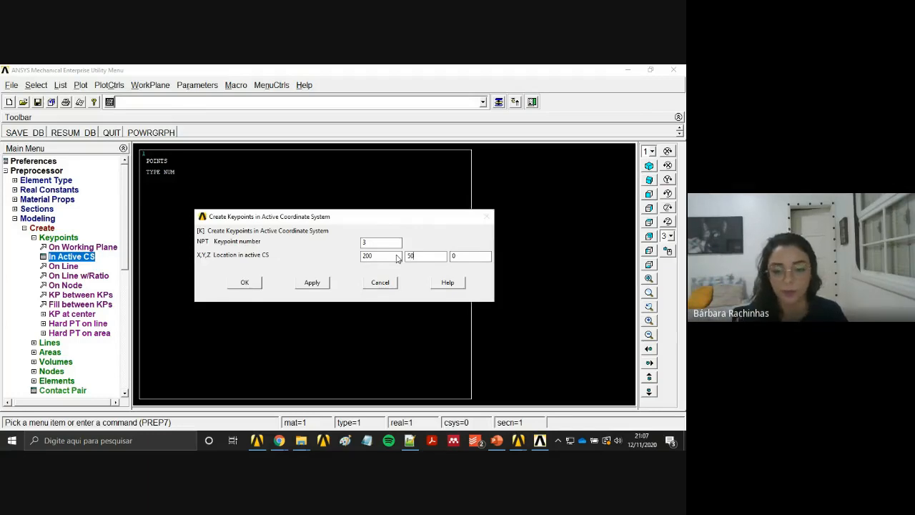
{"action": "left_click", "coordinate": [244, 283]}
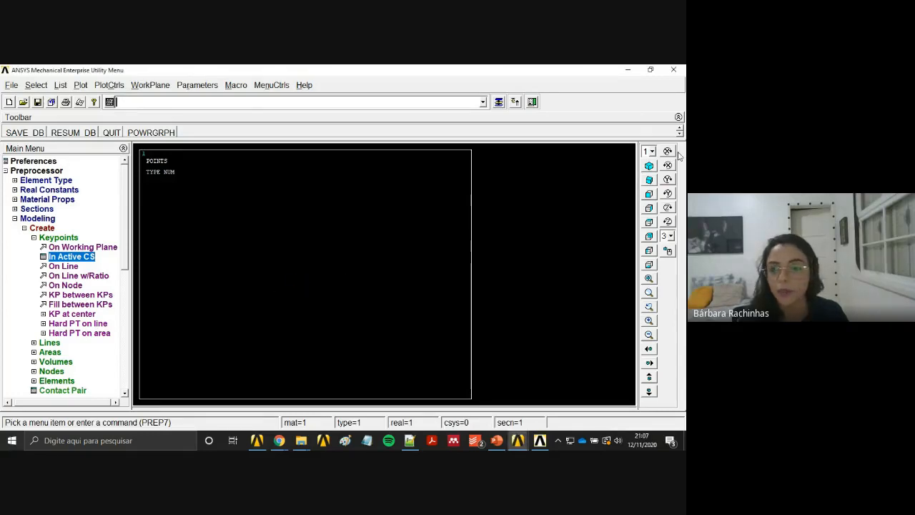
Create keypoint 3 again at 200, 50, 0 and plot the keypoints with the KPLOT command.
{"action": "left_click", "coordinate": [78, 258]}
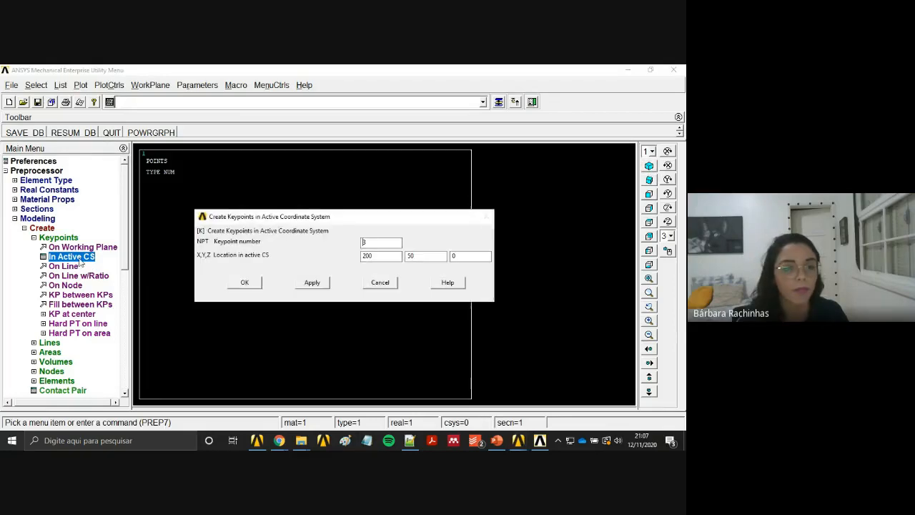
{"action": "left_click", "coordinate": [312, 283]}
{"action": "left_click", "coordinate": [243, 285]}
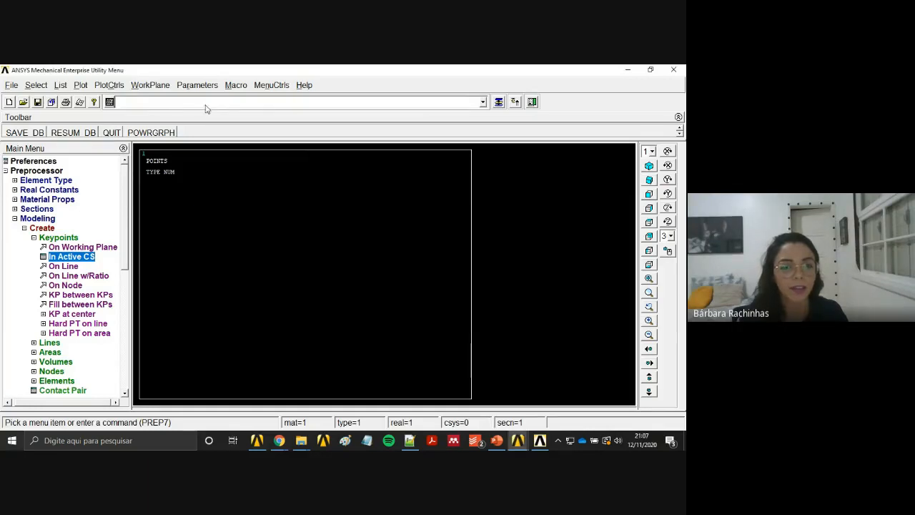
{"action": "type", "text": "kplot"}
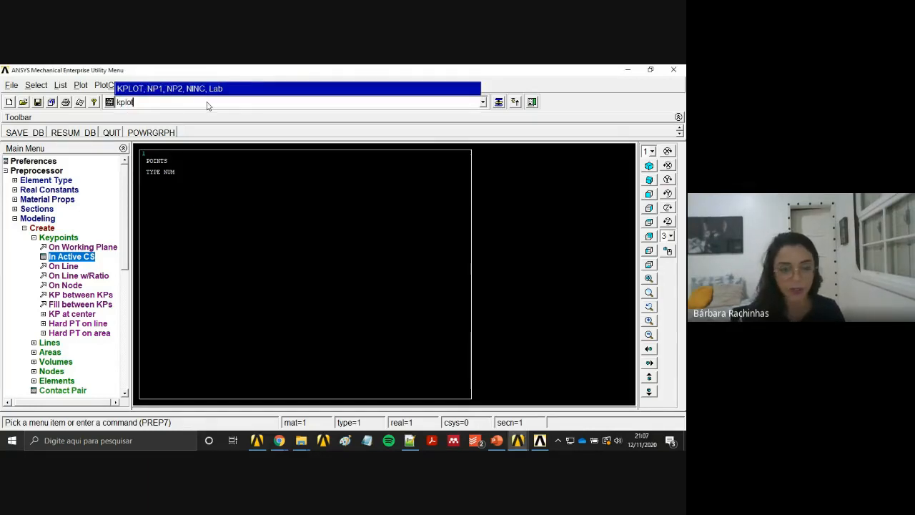
{"action": "key", "text": "Return"}
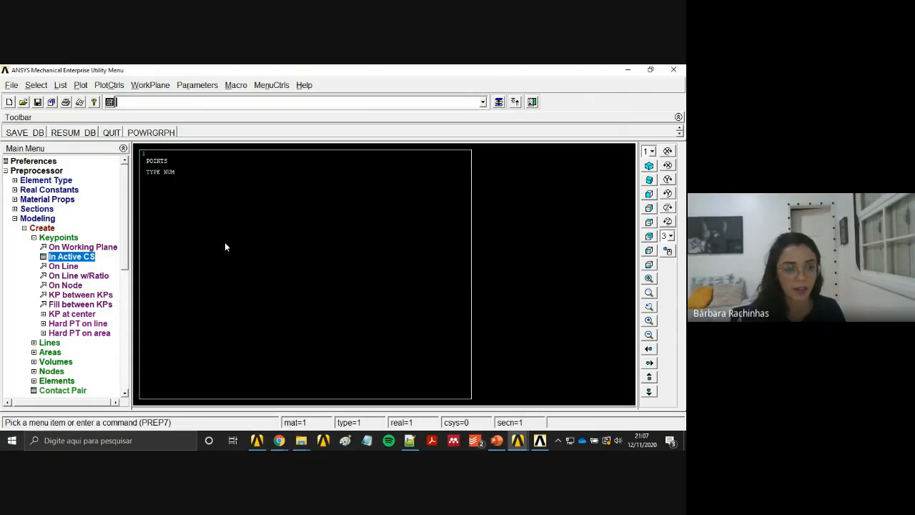
{"action": "left_click", "coordinate": [93, 257]}
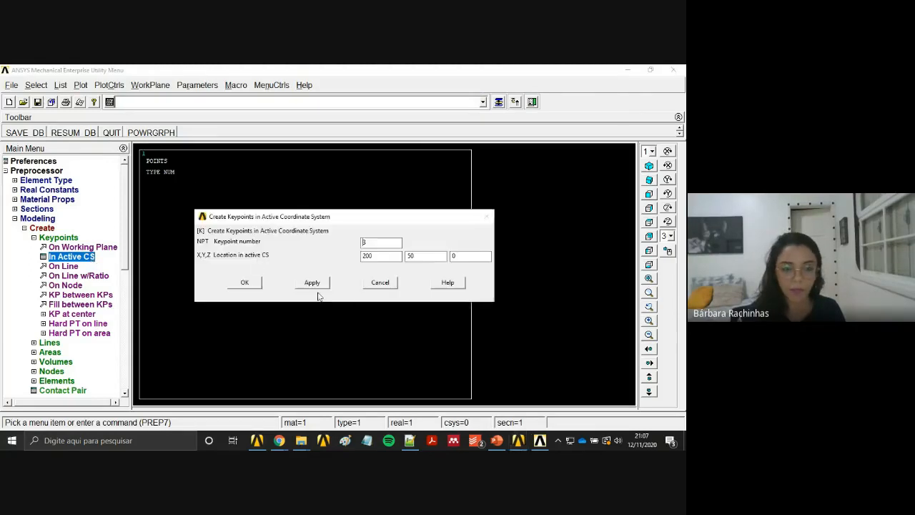
{"action": "left_click", "coordinate": [391, 286]}
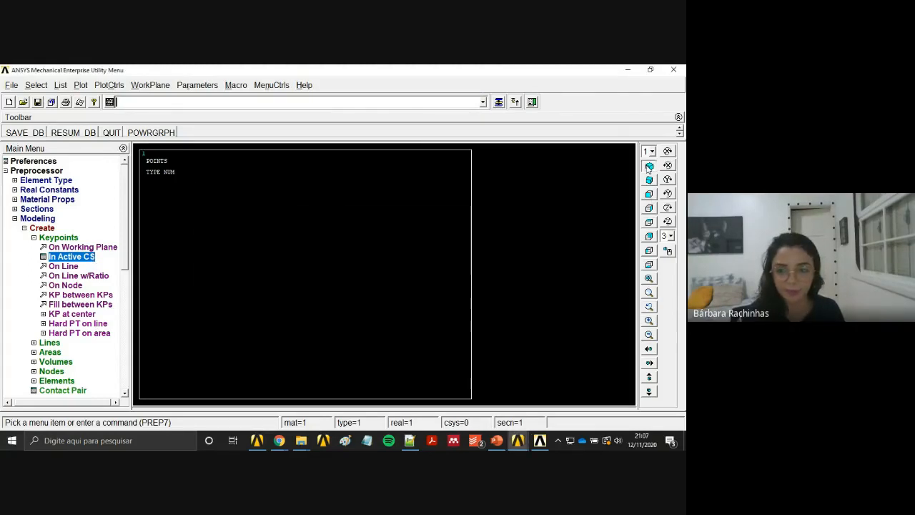
Collapse the modeling creation options and rerun the kplot command to redraw the keypoints.
{"action": "left_click", "coordinate": [44, 228]}
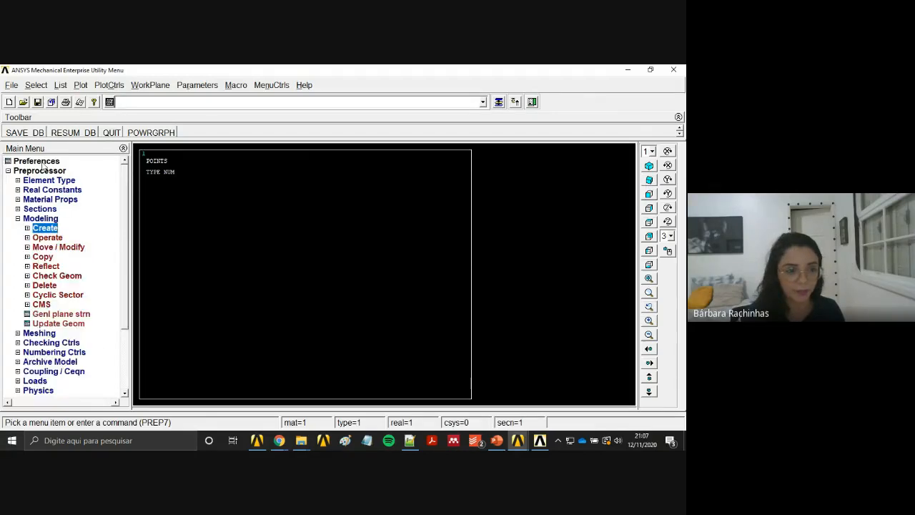
{"action": "left_click", "coordinate": [131, 105]}
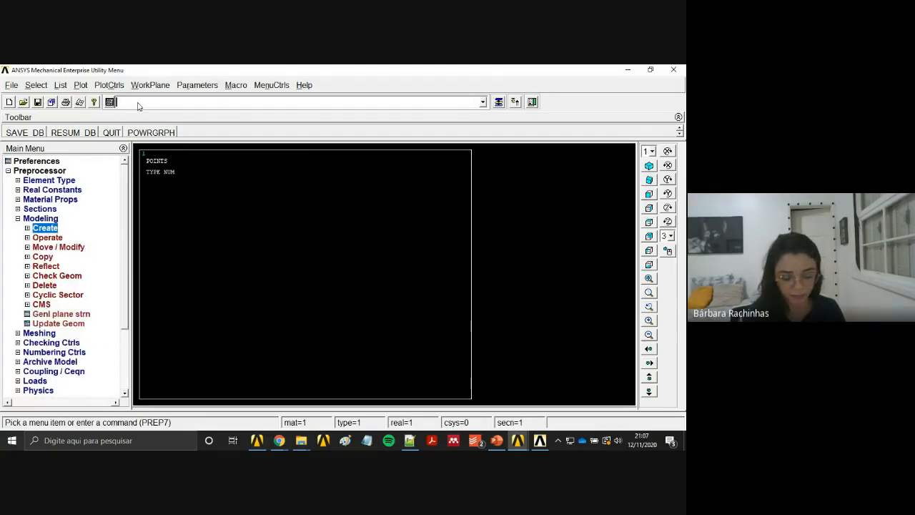
{"action": "type", "text": "kplot"}
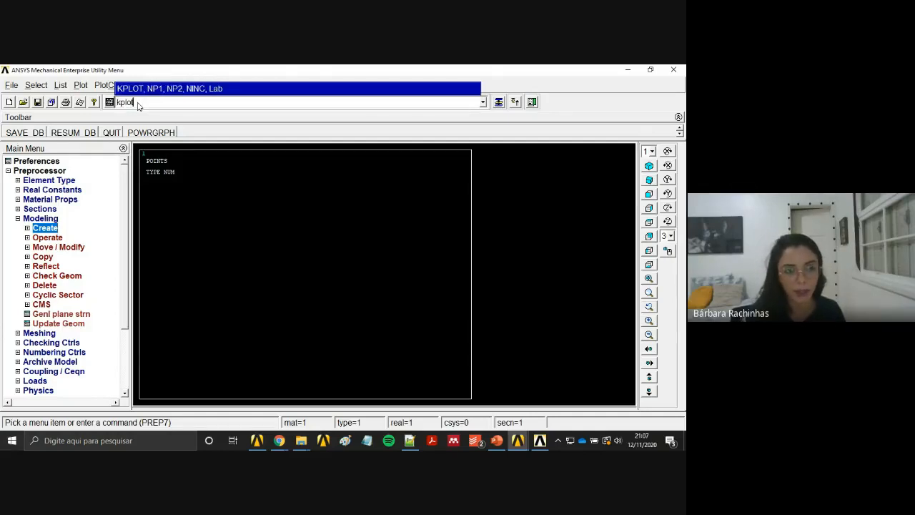
{"action": "key", "text": "Return"}
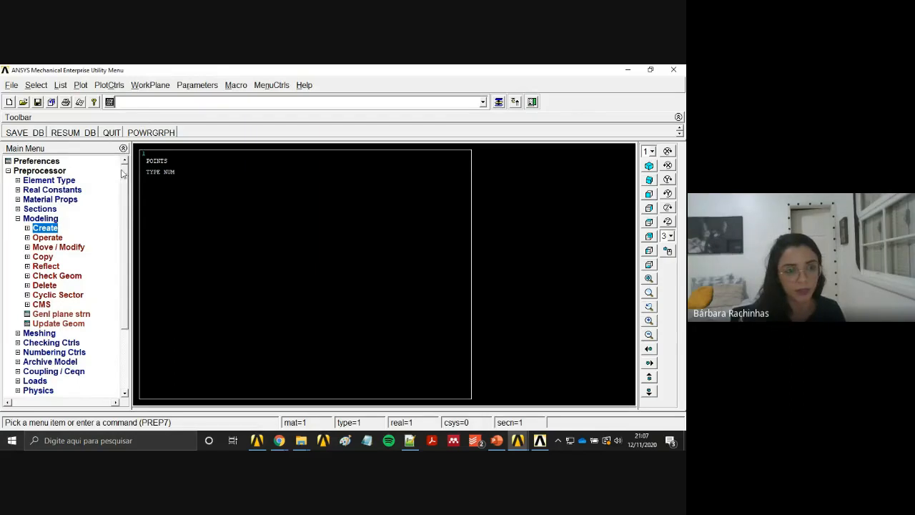
{"action": "scroll", "coordinate": [120, 240], "scroll_direction": "down", "scroll_amount": 3}
{"action": "scroll", "coordinate": [121, 240], "scroll_direction": "up", "scroll_amount": 3}
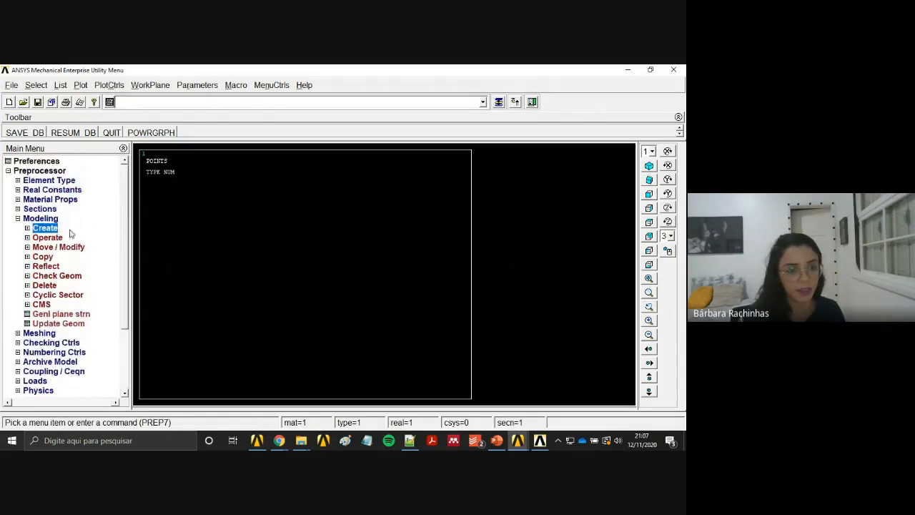
{"action": "left_click", "coordinate": [42, 228]}
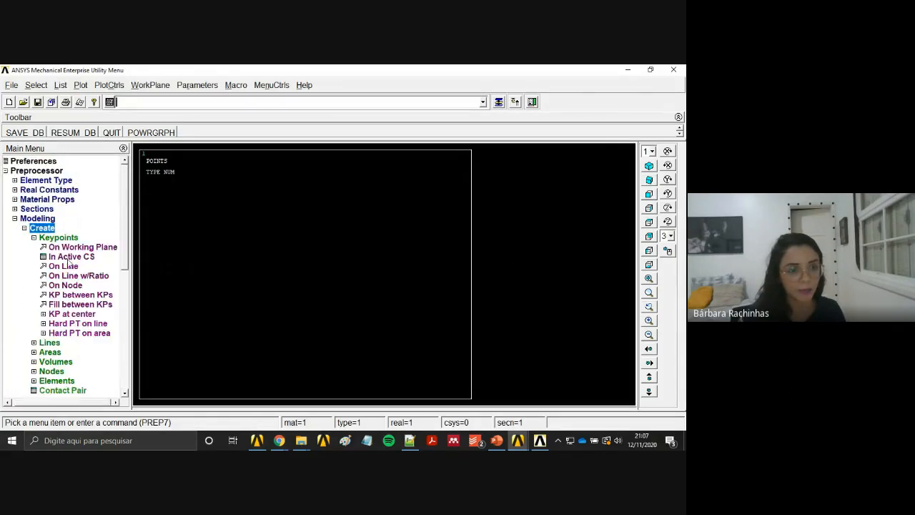
{"action": "left_click", "coordinate": [71, 256]}
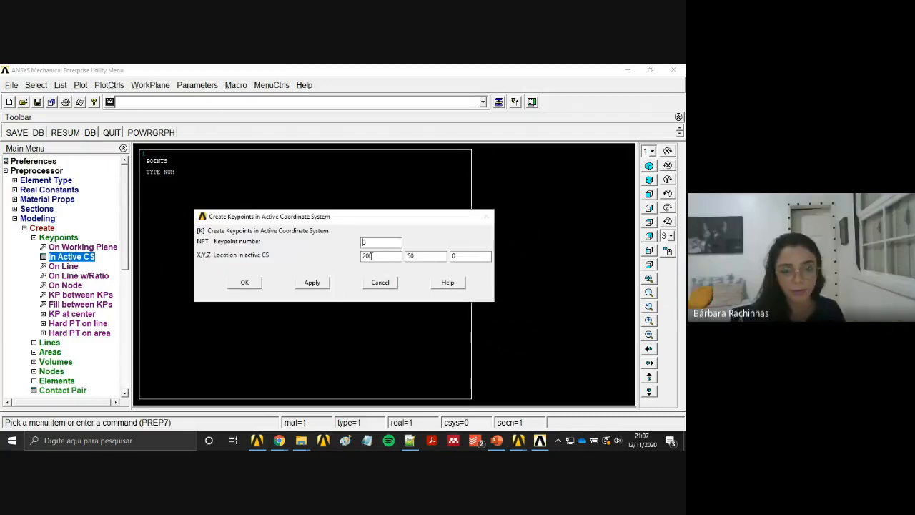
{"action": "left_click", "coordinate": [380, 283]}
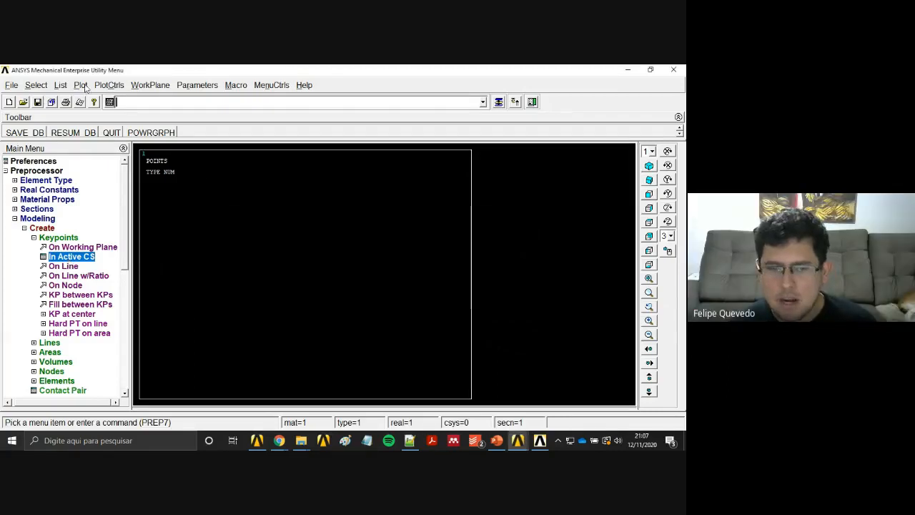
Turn on keypoint numbers in the plot numbering controls and replot.
{"action": "left_click", "coordinate": [104, 85]}
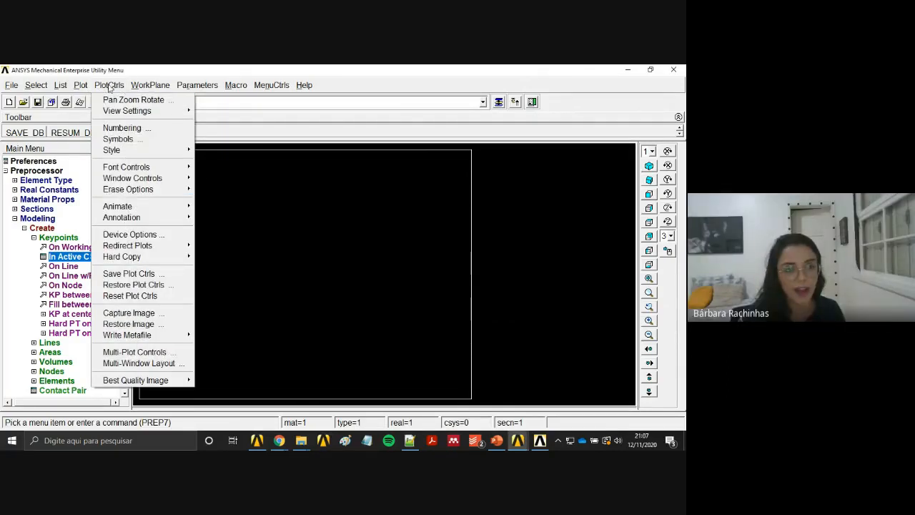
{"action": "left_click", "coordinate": [123, 128]}
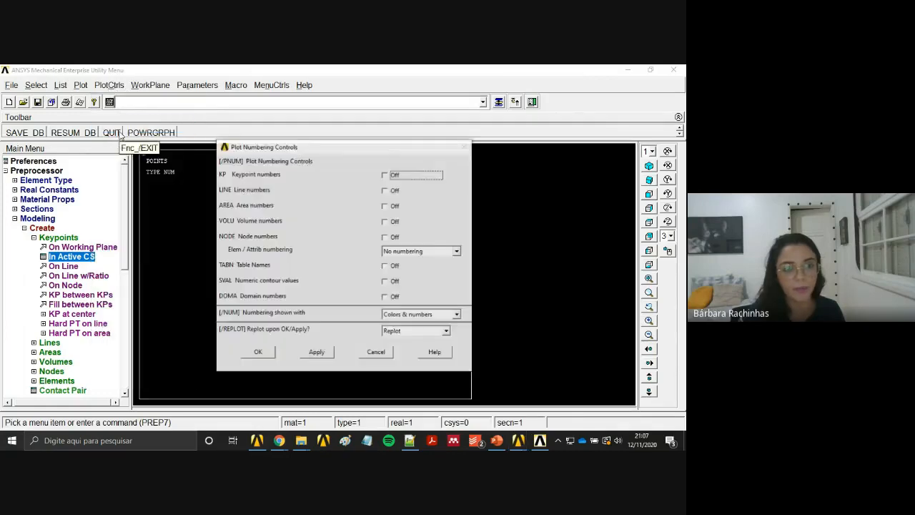
{"action": "left_click", "coordinate": [385, 176]}
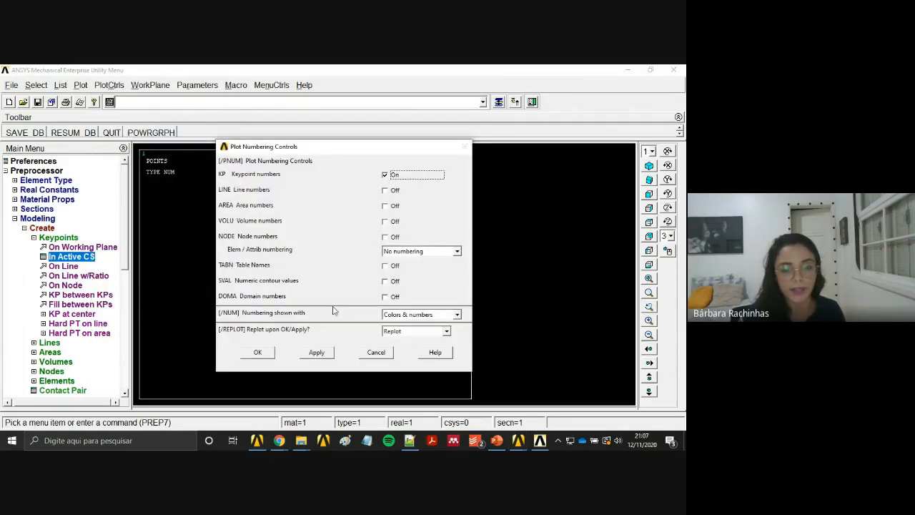
{"action": "left_click", "coordinate": [317, 353]}
{"action": "left_click", "coordinate": [264, 353]}
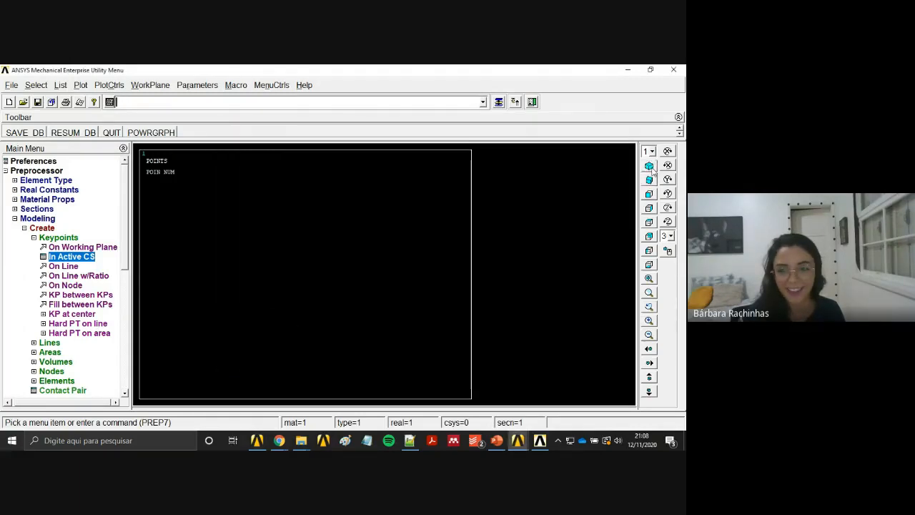
Clear the database and start a new one, reading the start.ans file.
{"action": "left_click", "coordinate": [10, 85]}
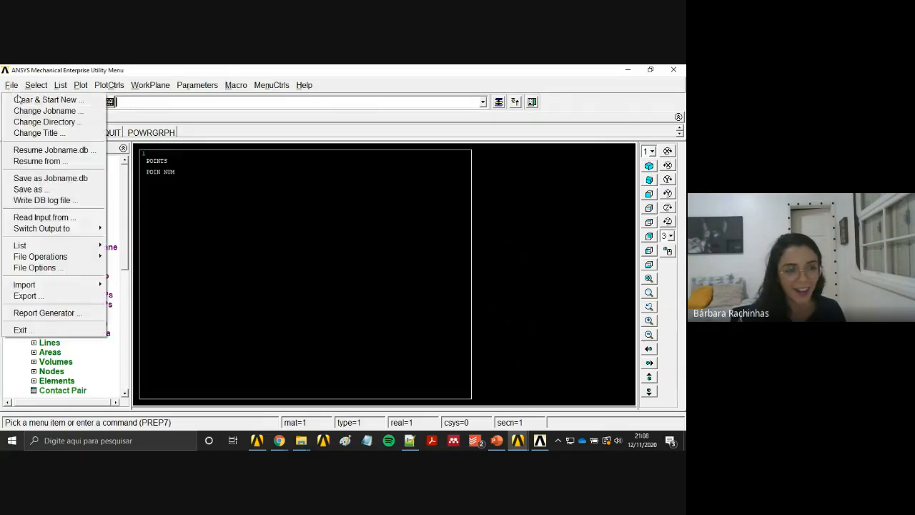
{"action": "left_click", "coordinate": [18, 100]}
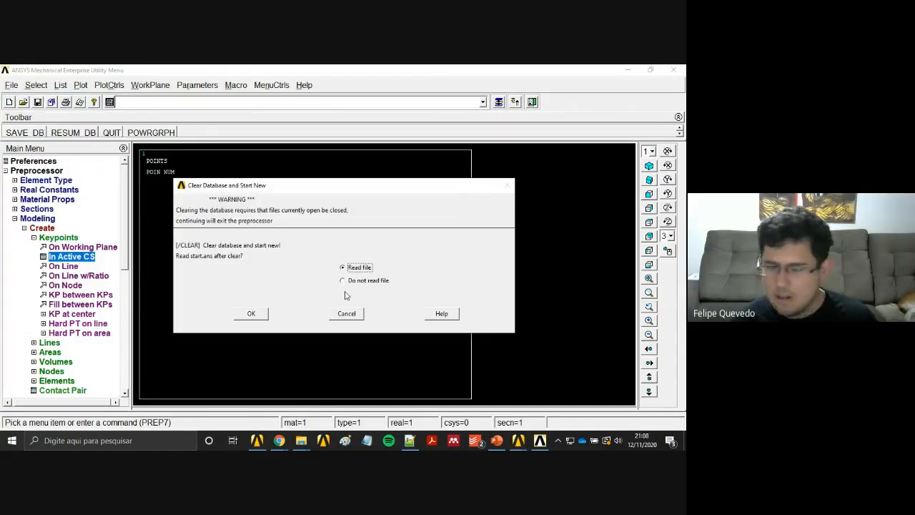
{"action": "left_click", "coordinate": [258, 315]}
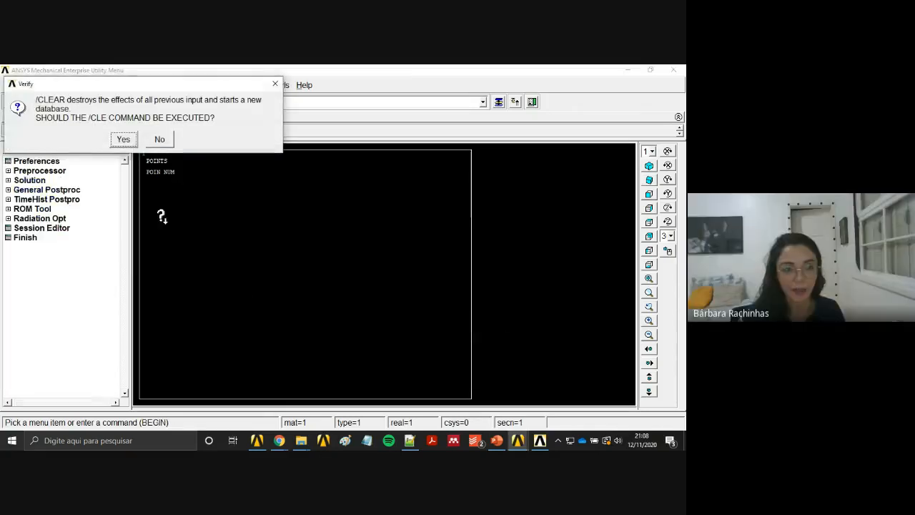
{"action": "left_click", "coordinate": [125, 139]}
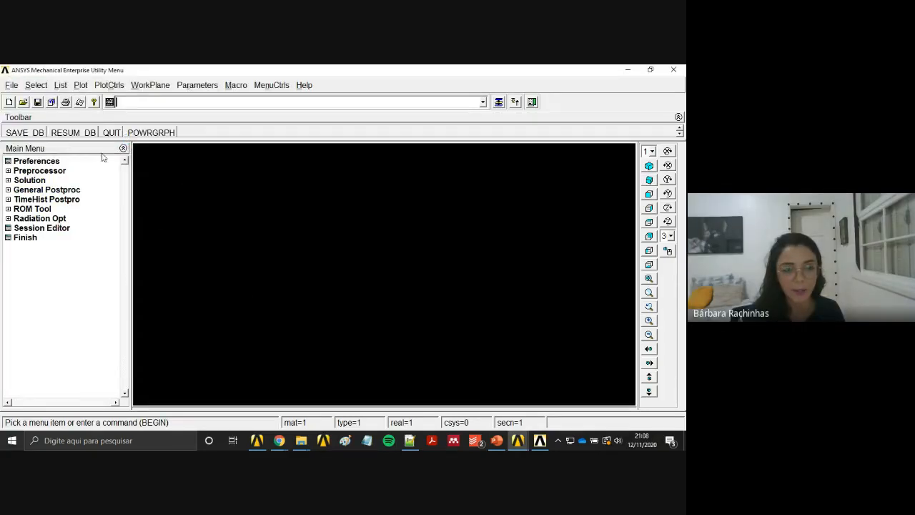
In the preprocessor, define element type 1 as the 3-node 189 beam.
{"action": "left_click", "coordinate": [43, 171]}
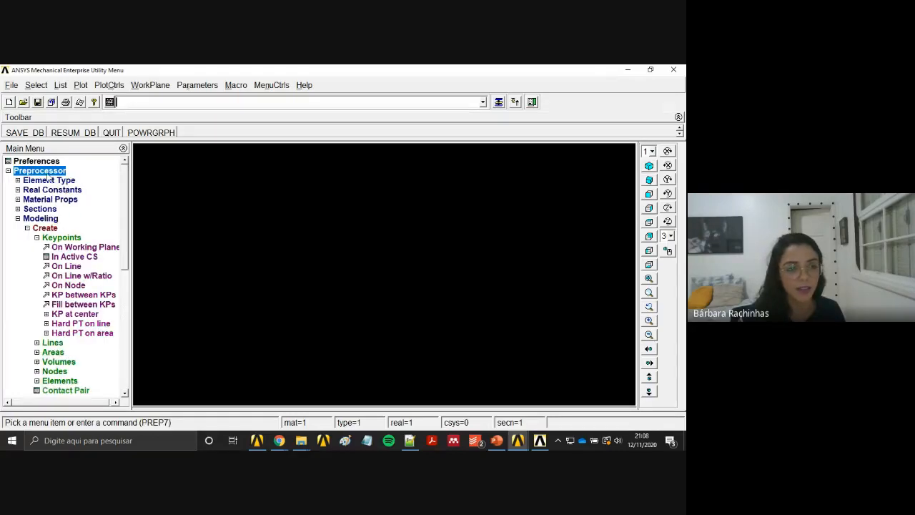
{"action": "left_click", "coordinate": [48, 181]}
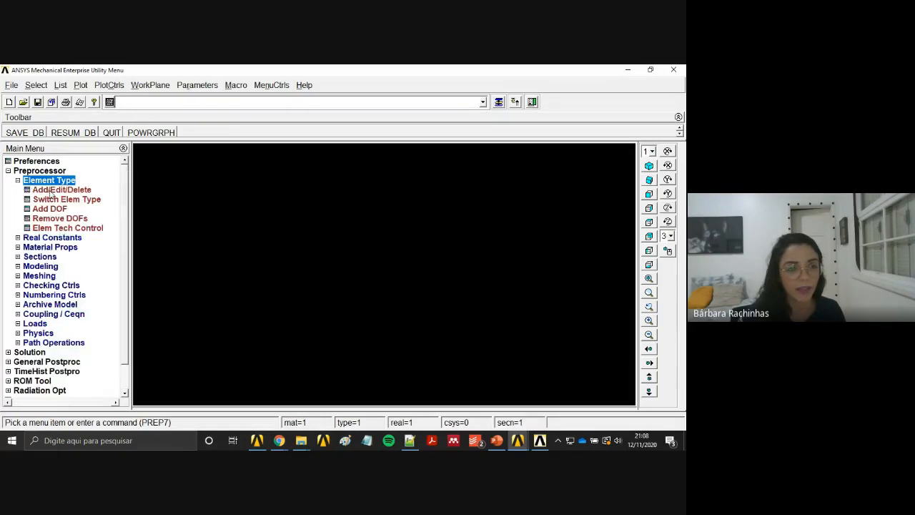
{"action": "left_click", "coordinate": [56, 190]}
{"action": "left_click", "coordinate": [74, 326]}
{"action": "left_click", "coordinate": [365, 229]}
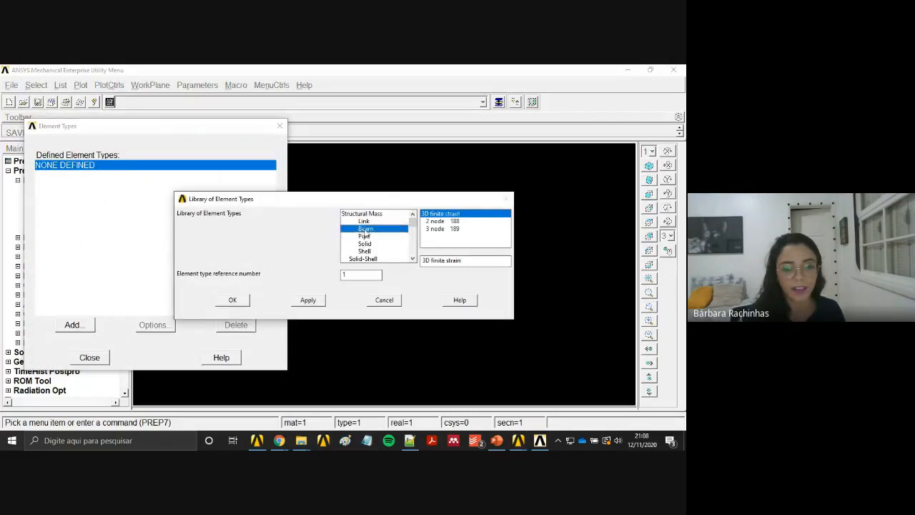
{"action": "left_click", "coordinate": [458, 229]}
{"action": "left_click", "coordinate": [234, 300]}
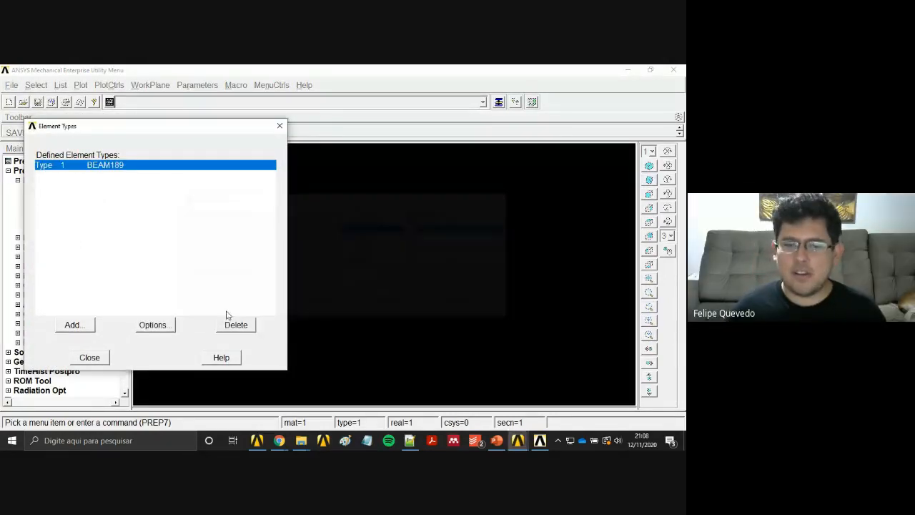
{"action": "left_click", "coordinate": [90, 358]}
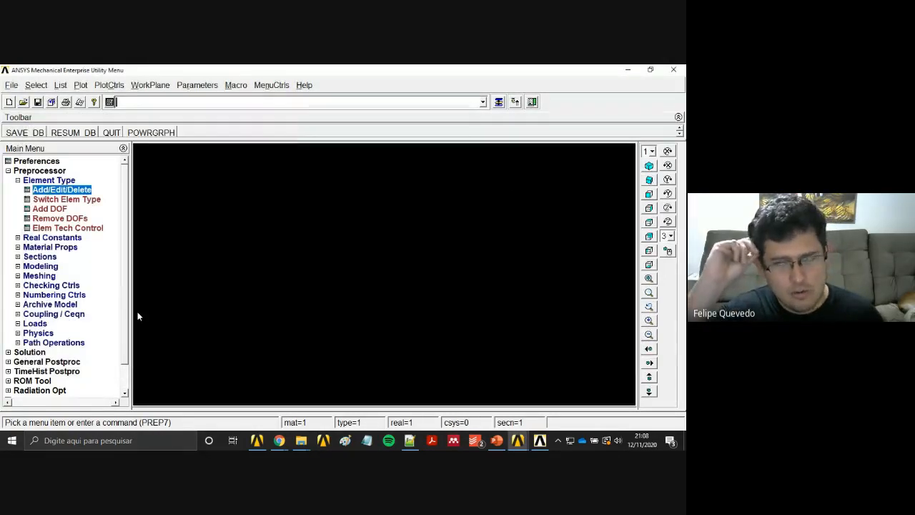
Define material model 1 as structural linear elastic isotropic with EX 2500 and PRXY 0.2.
{"action": "left_click", "coordinate": [43, 181]}
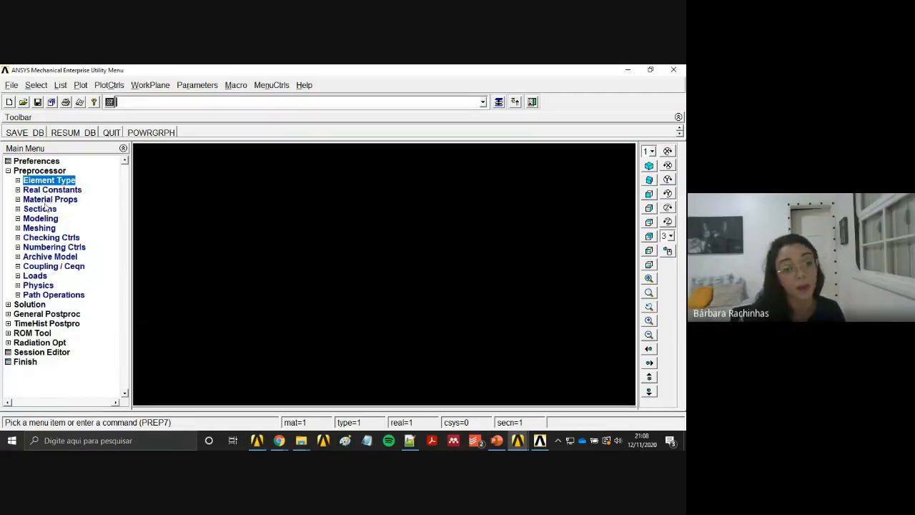
{"action": "left_click", "coordinate": [49, 199]}
{"action": "left_click", "coordinate": [60, 209]}
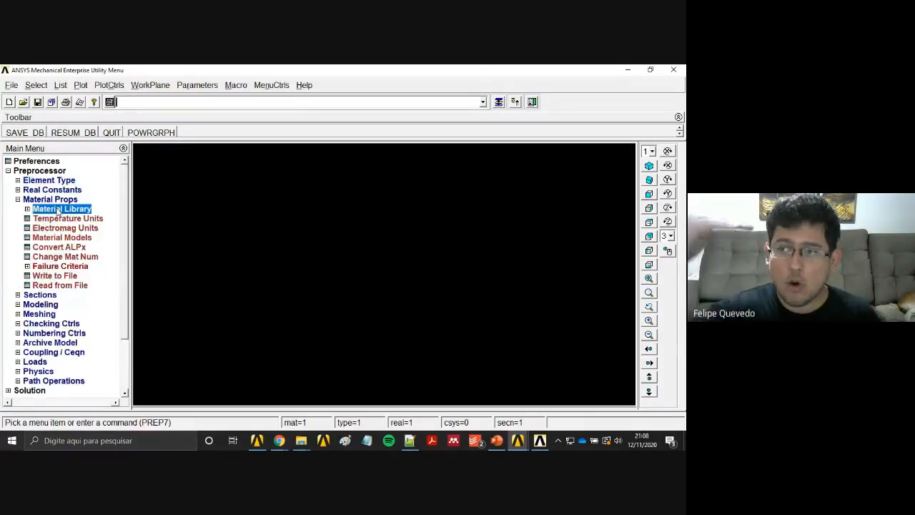
{"action": "left_click", "coordinate": [62, 209]}
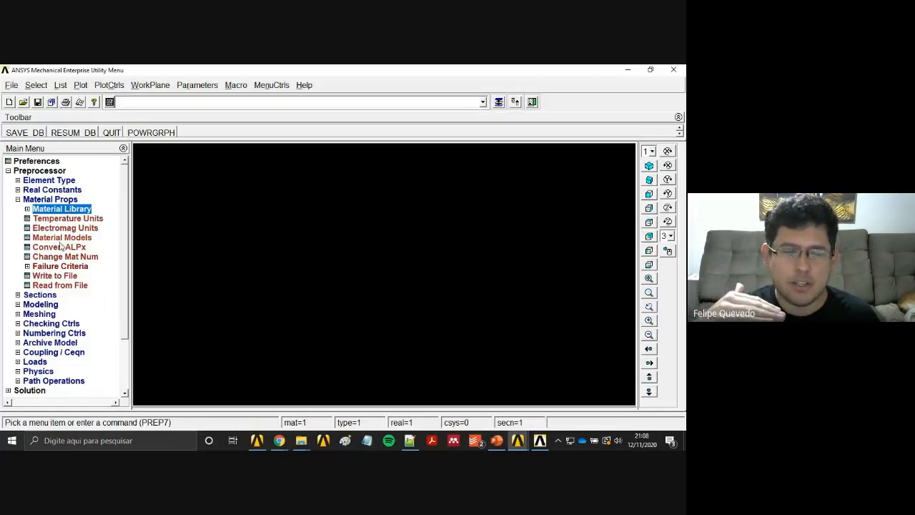
{"action": "left_click", "coordinate": [60, 239]}
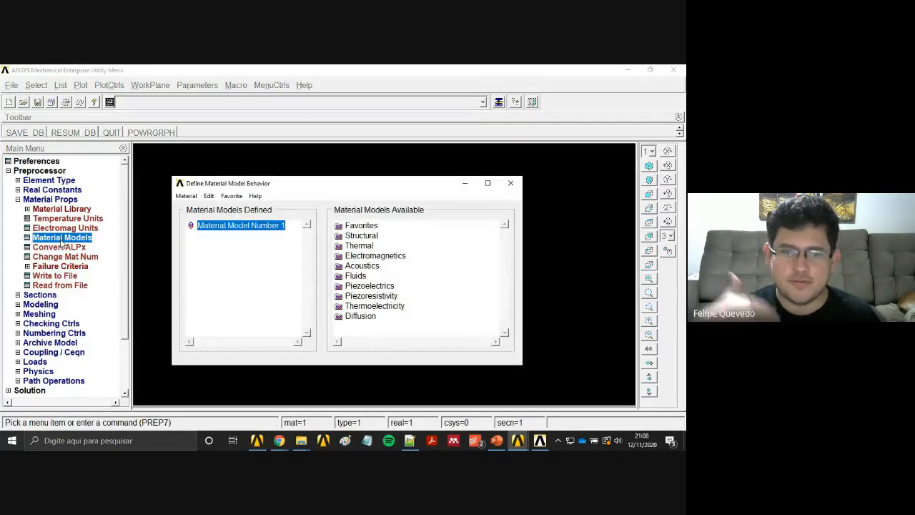
{"action": "double_click", "coordinate": [361, 235]}
{"action": "double_click", "coordinate": [371, 246]}
{"action": "double_click", "coordinate": [387, 255]}
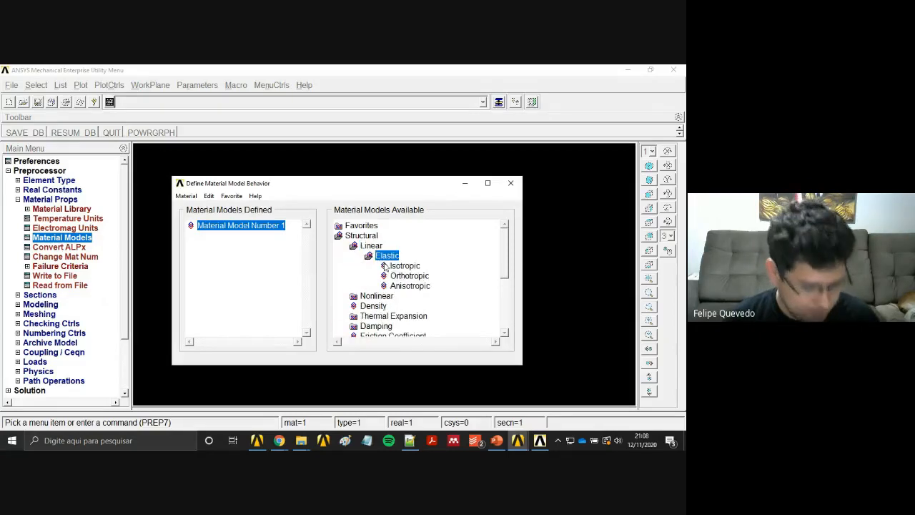
{"action": "double_click", "coordinate": [400, 265]}
{"action": "type", "text": "2"}
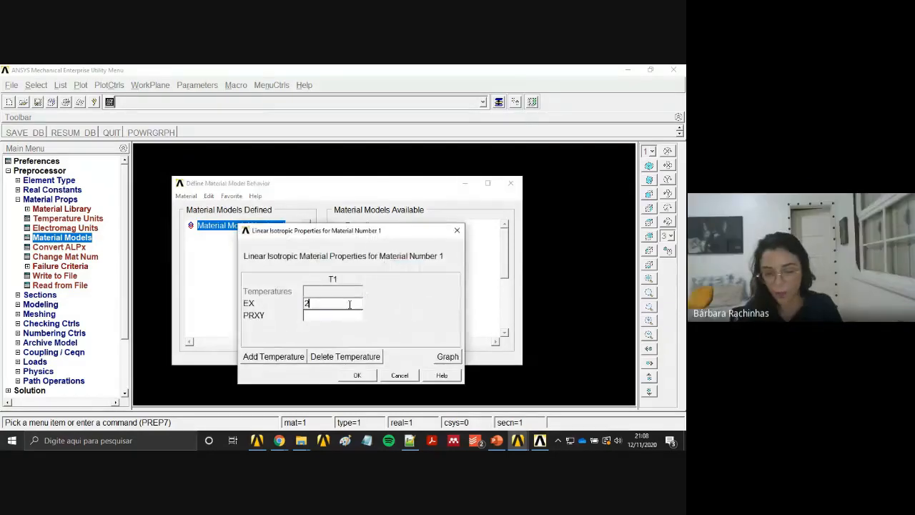
{"action": "type", "text": "500"}
{"action": "left_click", "coordinate": [331, 315]}
{"action": "type", "text": "0"}
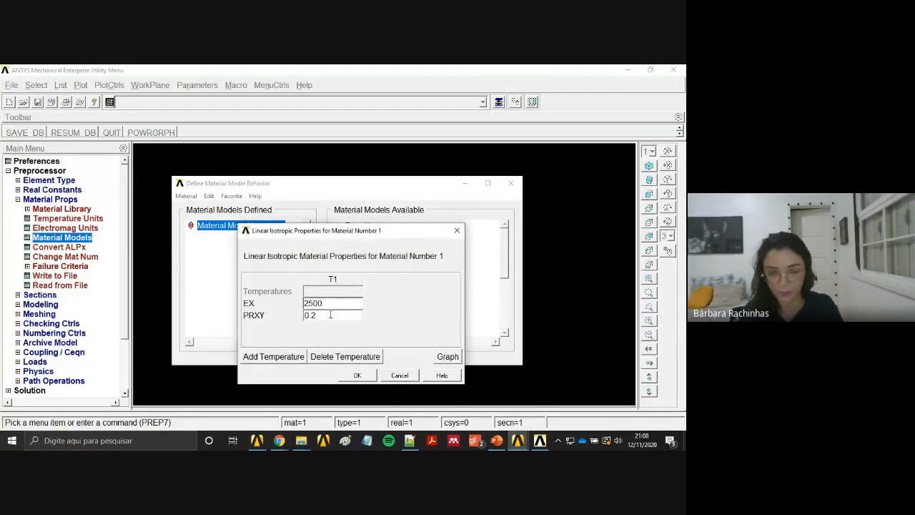
{"action": "type", "text": ".2"}
{"action": "left_click", "coordinate": [359, 376]}
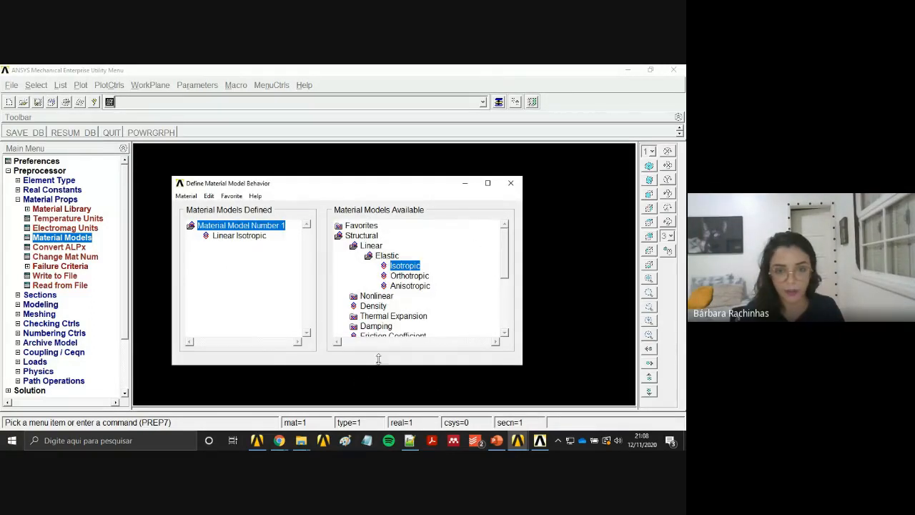
{"action": "left_click", "coordinate": [511, 184]}
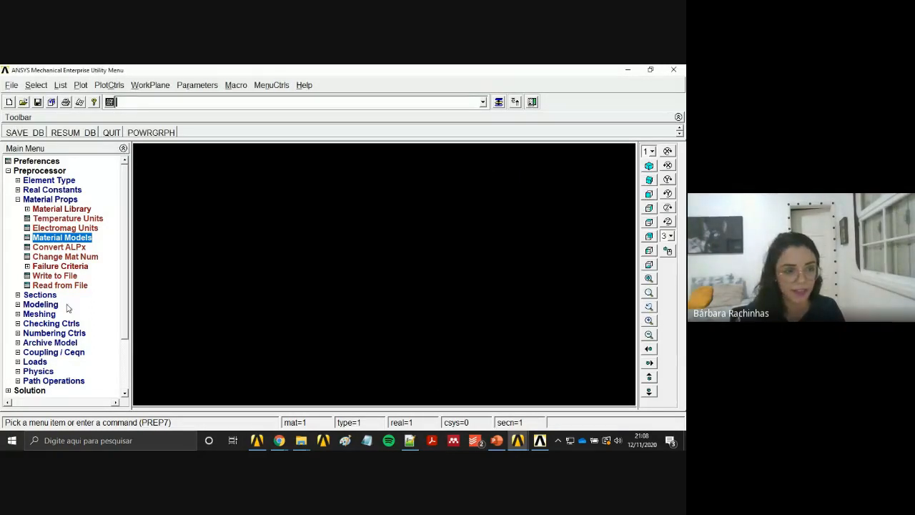
Define solid rectangular beam section 1 with B 25, H 50, Nb 4 and Nh 6.
{"action": "left_click", "coordinate": [32, 201]}
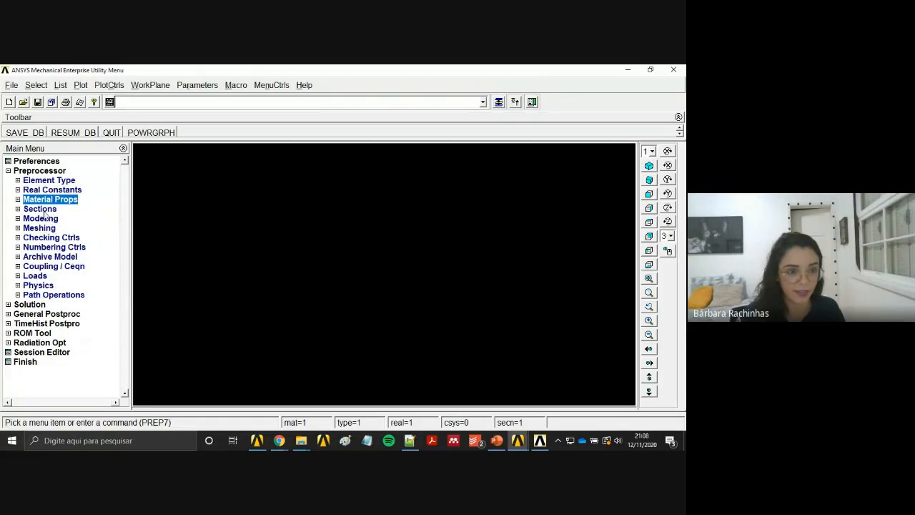
{"action": "left_click", "coordinate": [41, 209]}
{"action": "left_click", "coordinate": [69, 239]}
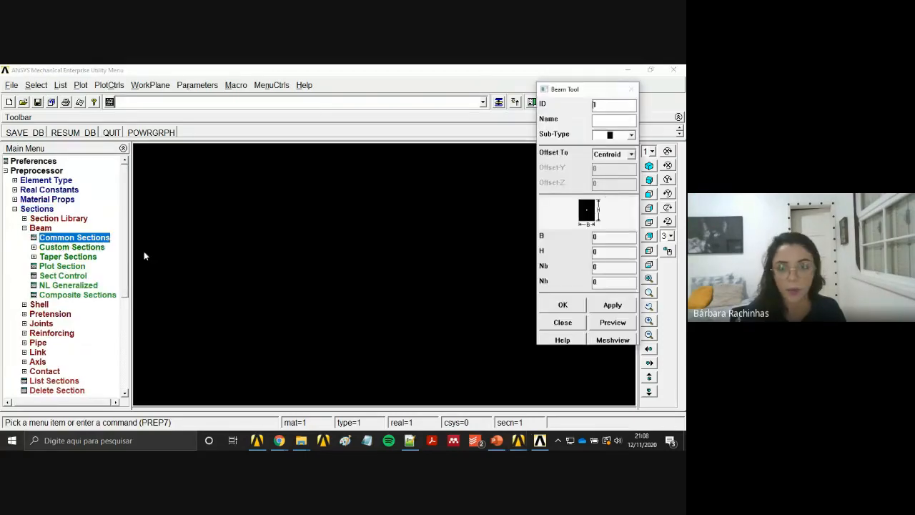
{"action": "double_click", "coordinate": [595, 236]}
{"action": "type", "text": "25"}
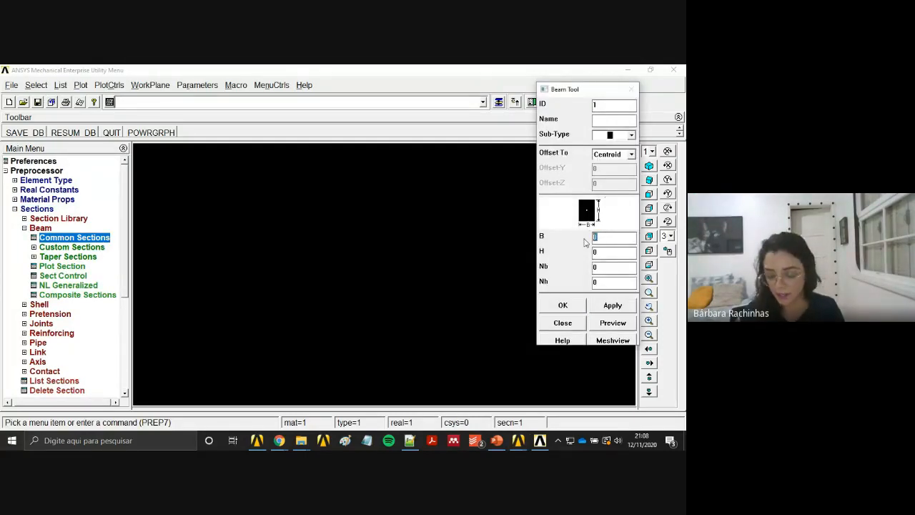
{"action": "double_click", "coordinate": [601, 251]}
{"action": "type", "text": "50"}
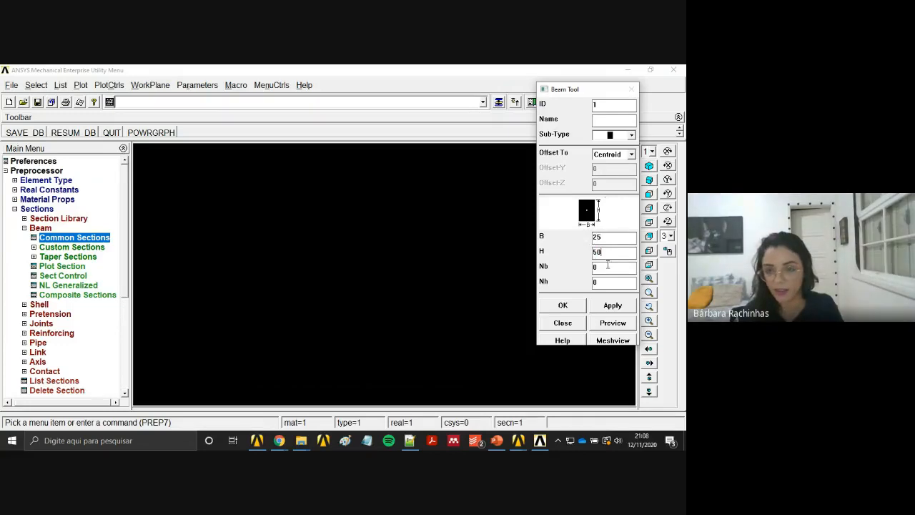
{"action": "key", "text": "Tab"}
{"action": "left_click_drag", "start_coordinate": [607, 281], "coordinate": [586, 283]}
{"action": "type", "text": "4"}
{"action": "type", "text": "6"}
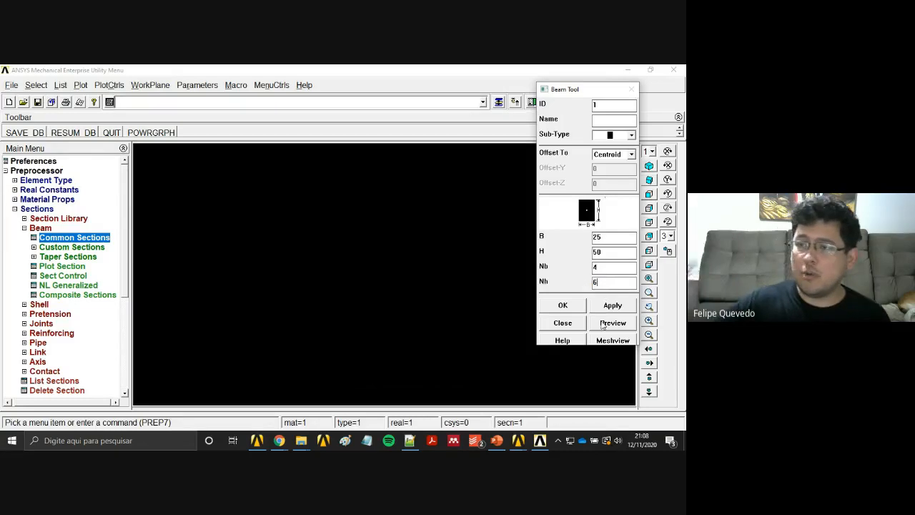
{"action": "left_click", "coordinate": [563, 306]}
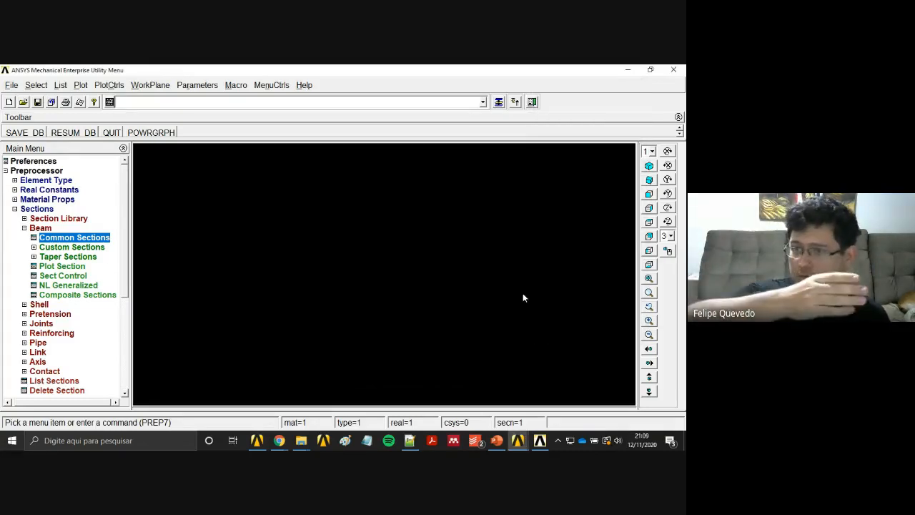
Create keypoint 1 at the origin (0, 0, 0) in the active coordinate system.
{"action": "left_click", "coordinate": [34, 229]}
{"action": "left_click", "coordinate": [36, 208]}
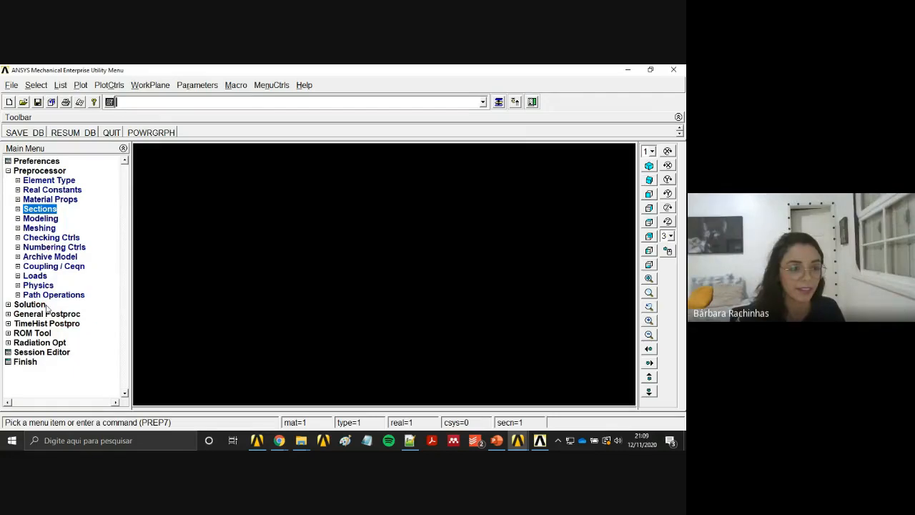
{"action": "left_click", "coordinate": [40, 218]}
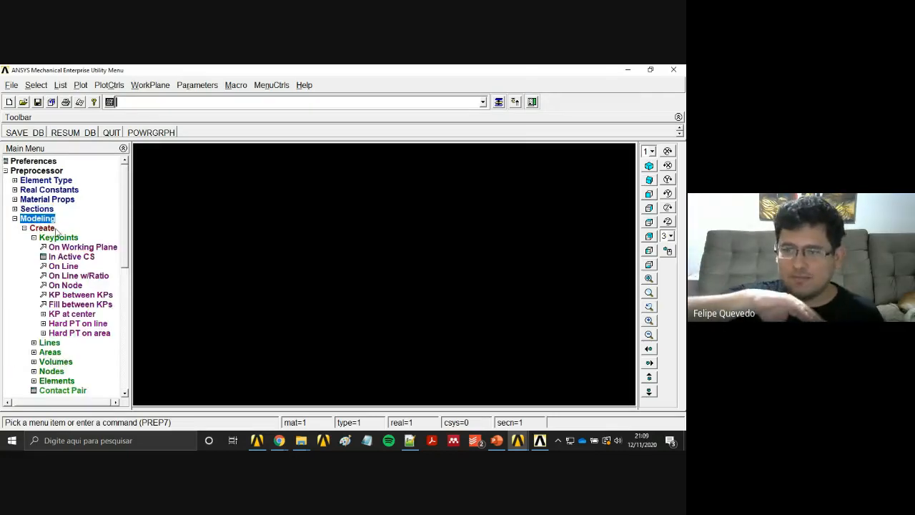
{"action": "left_click", "coordinate": [65, 257]}
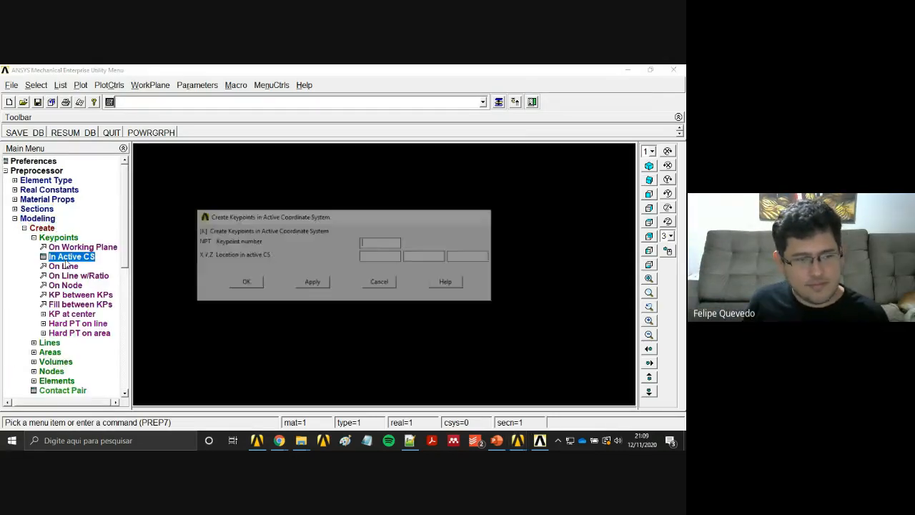
{"action": "type", "text": "1"}
{"action": "left_click", "coordinate": [369, 257]}
{"action": "type", "text": "0"}
{"action": "left_click", "coordinate": [442, 257]}
{"action": "type", "text": "0"}
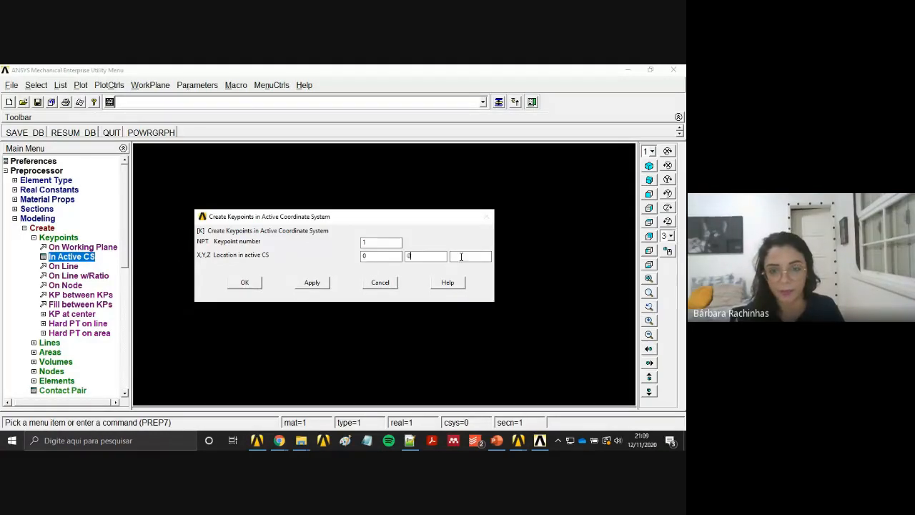
{"action": "left_click", "coordinate": [461, 258]}
{"action": "type", "text": "0"}
{"action": "left_click_drag", "start_coordinate": [342, 218], "coordinate": [444, 207]}
{"action": "left_click", "coordinate": [351, 272]}
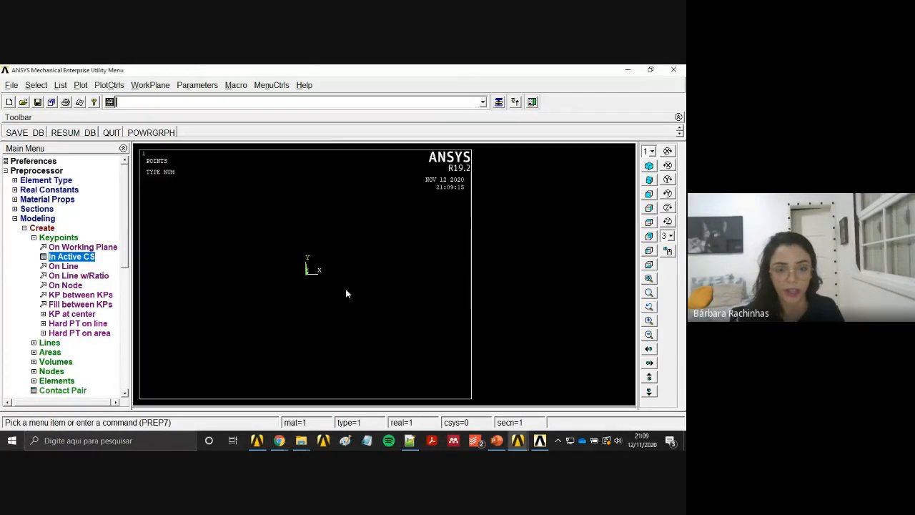
Create keypoint 2 at X 400, Y 0, Z 0 in the active coordinate system.
{"action": "left_click", "coordinate": [71, 257]}
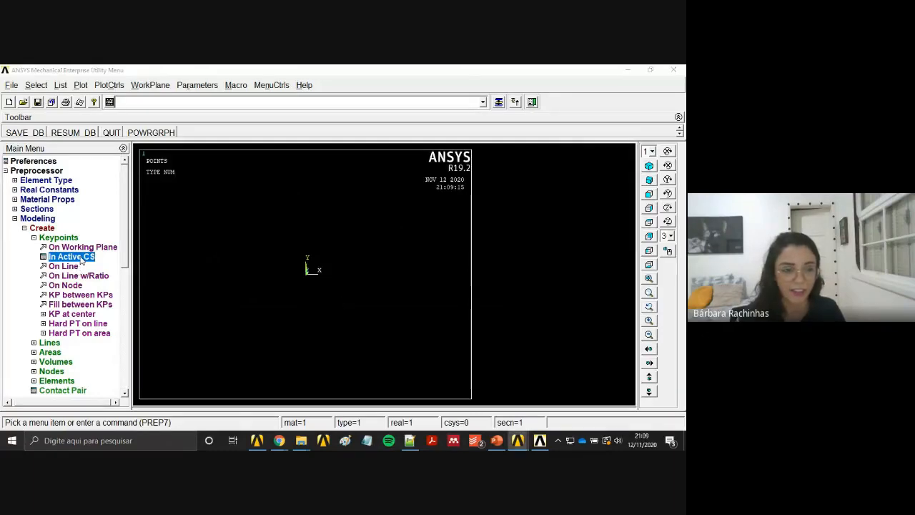
{"action": "type", "text": "2"}
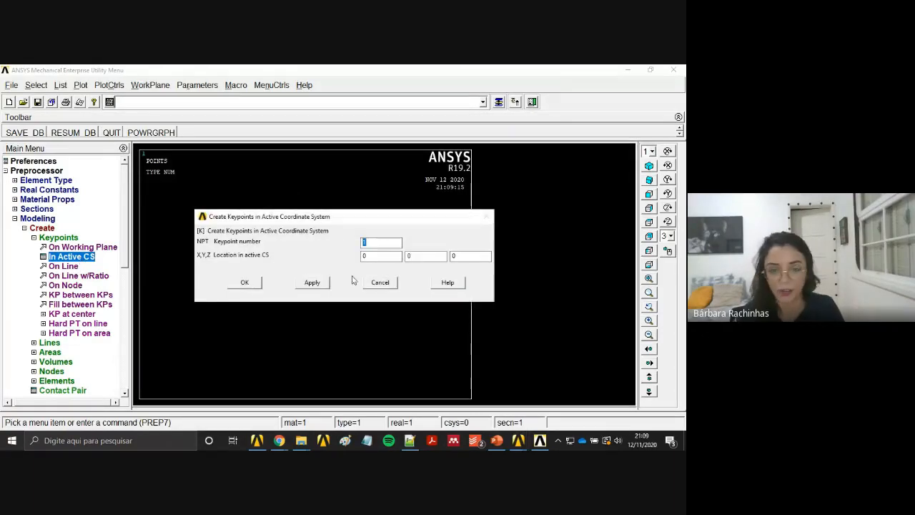
{"action": "key", "text": "Tab"}
{"action": "type", "text": "400"}
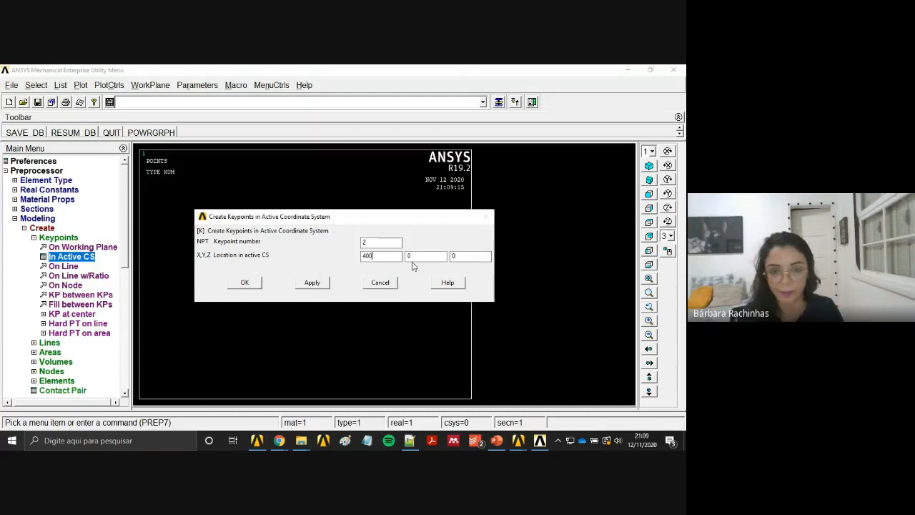
{"action": "left_click", "coordinate": [245, 283]}
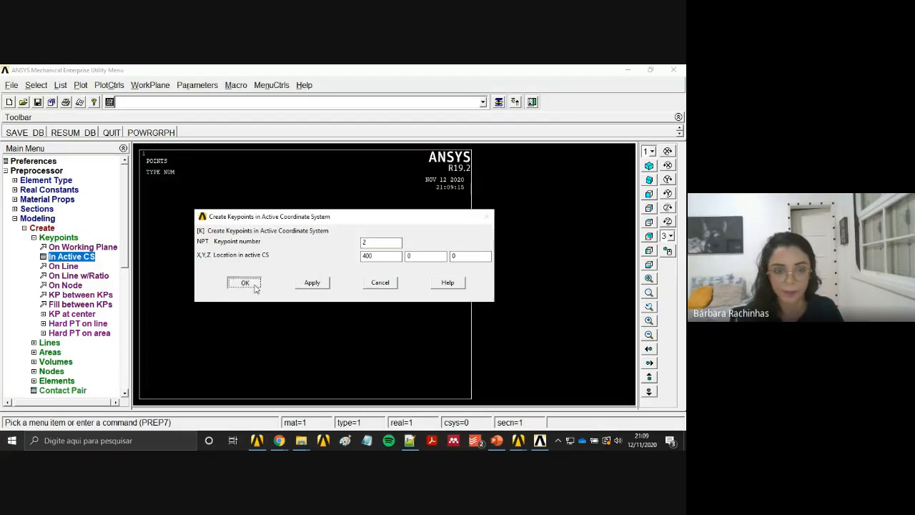
Create keypoint 3 at X 200, Y 50, Z 0 in the active coordinate system.
{"action": "left_click", "coordinate": [71, 257]}
{"action": "type", "text": "3"}
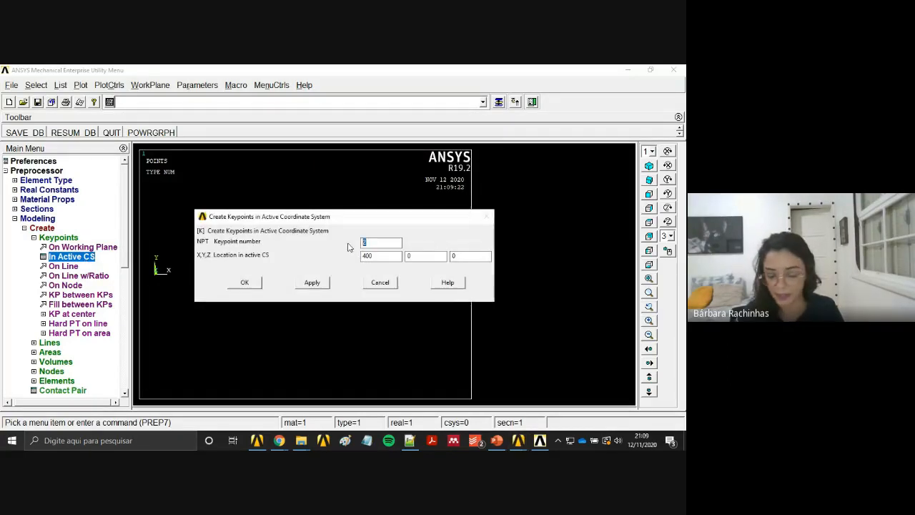
{"action": "key", "text": "Tab"}
{"action": "type", "text": "200"}
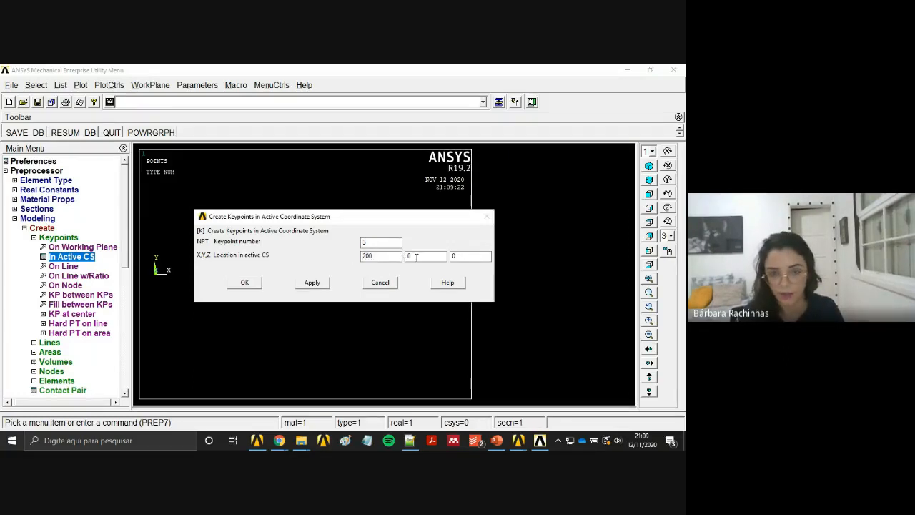
{"action": "key", "text": "Tab"}
{"action": "type", "text": "5"}
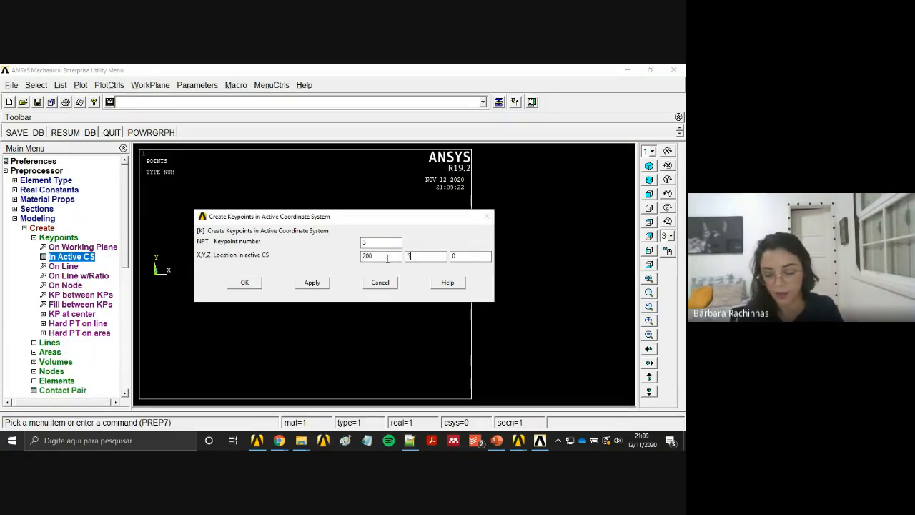
{"action": "type", "text": "0"}
{"action": "left_click", "coordinate": [245, 283]}
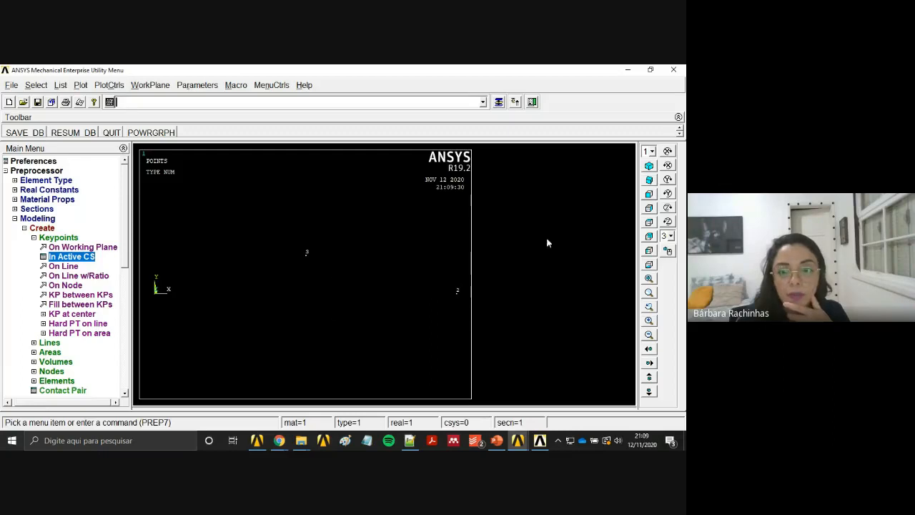
Create a straight line from keypoint 1 to keypoint 2.
{"action": "left_click", "coordinate": [650, 167]}
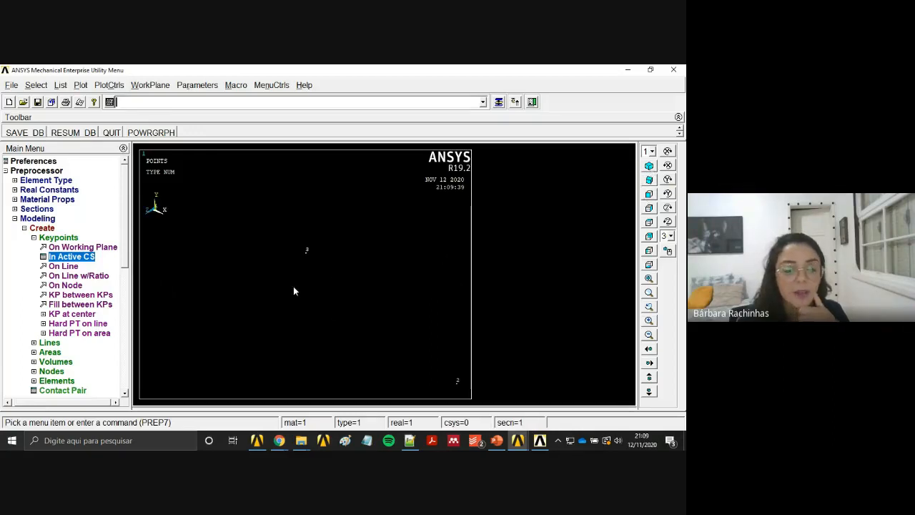
{"action": "left_click", "coordinate": [59, 238]}
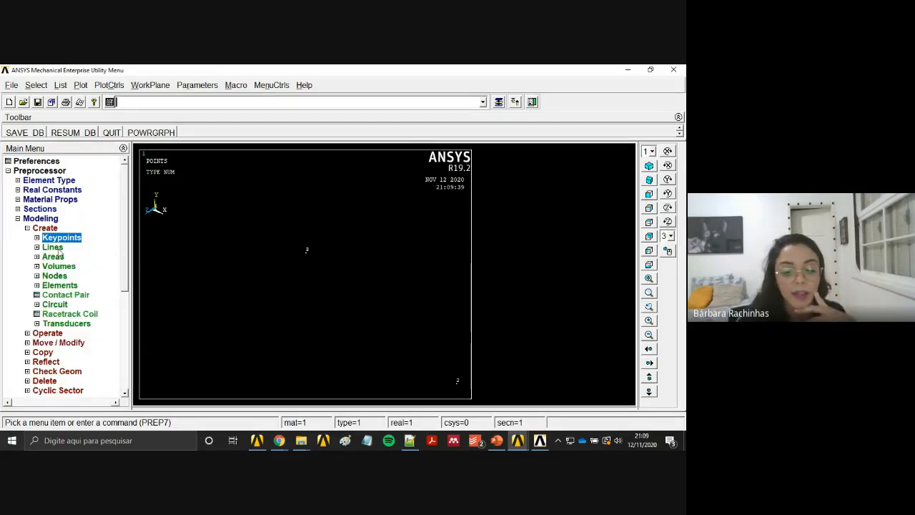
{"action": "left_click", "coordinate": [54, 247]}
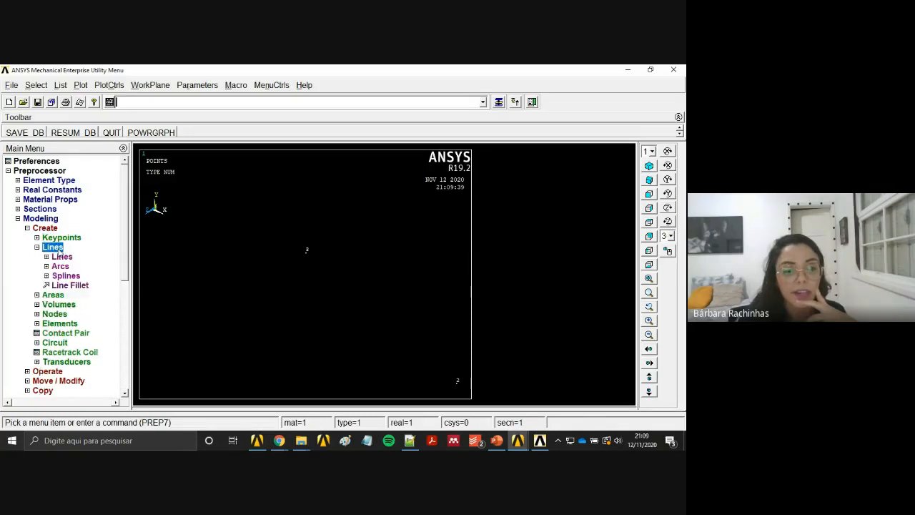
{"action": "left_click", "coordinate": [61, 257]}
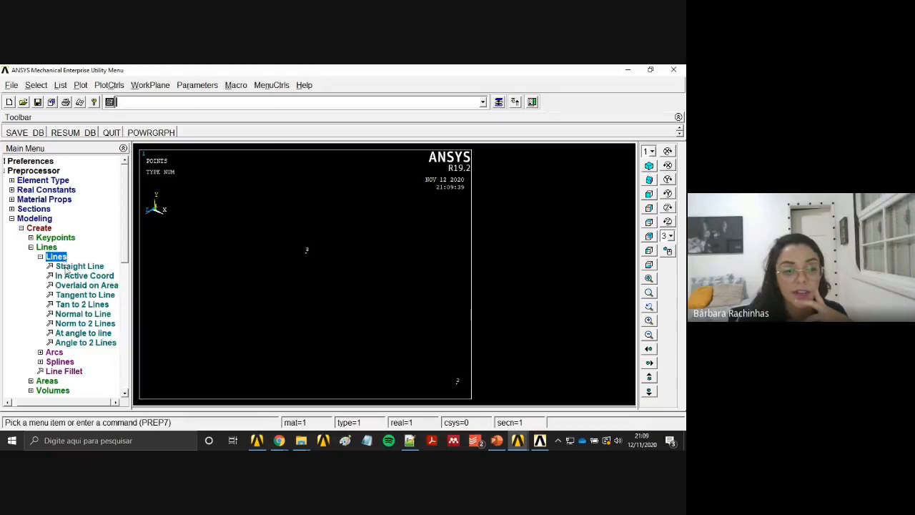
{"action": "left_click", "coordinate": [66, 269]}
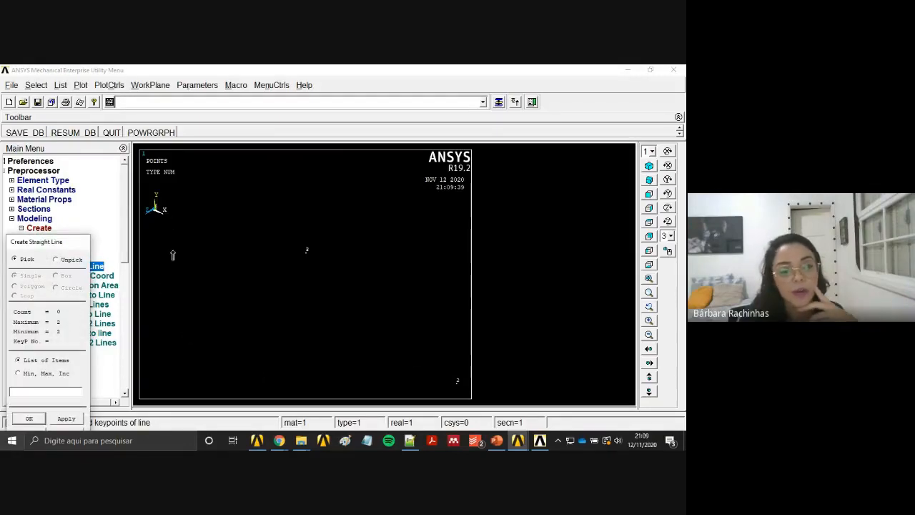
{"action": "left_click", "coordinate": [155, 218]}
{"action": "left_click", "coordinate": [452, 388]}
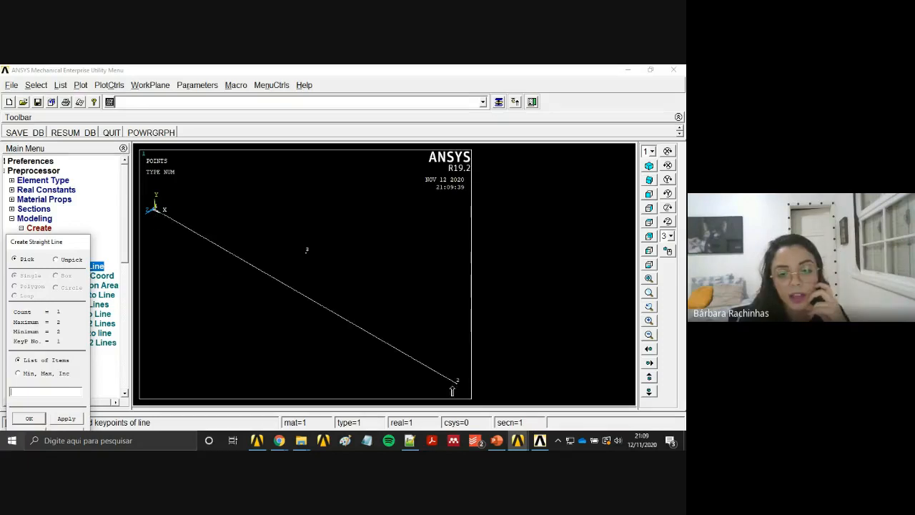
{"action": "left_click", "coordinate": [455, 387]}
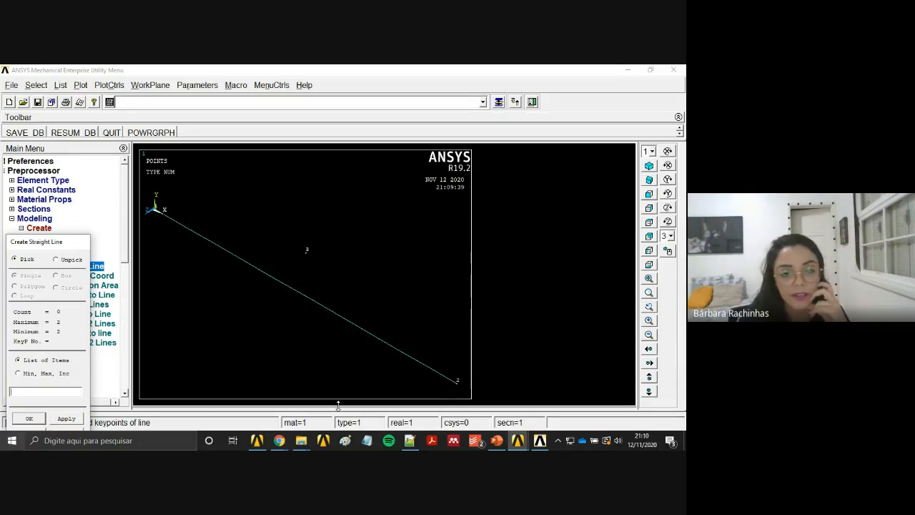
Finish the straight-line creation and turn on keypoint and line numbers in the plot numbering controls.
{"action": "left_click", "coordinate": [30, 418]}
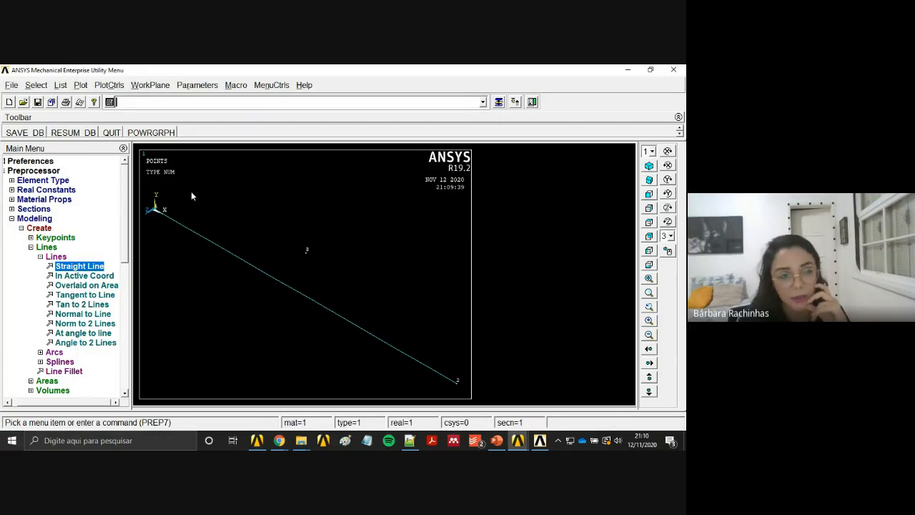
{"action": "left_click", "coordinate": [106, 88]}
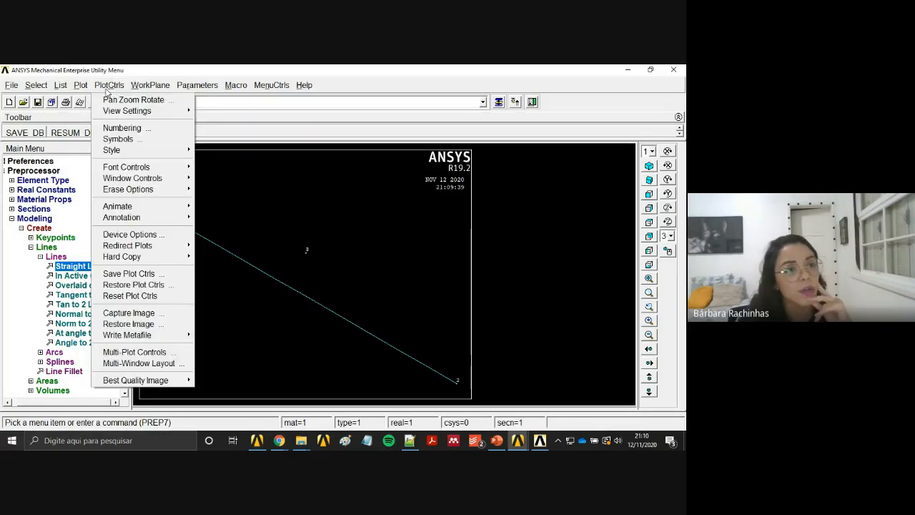
{"action": "left_click", "coordinate": [118, 128]}
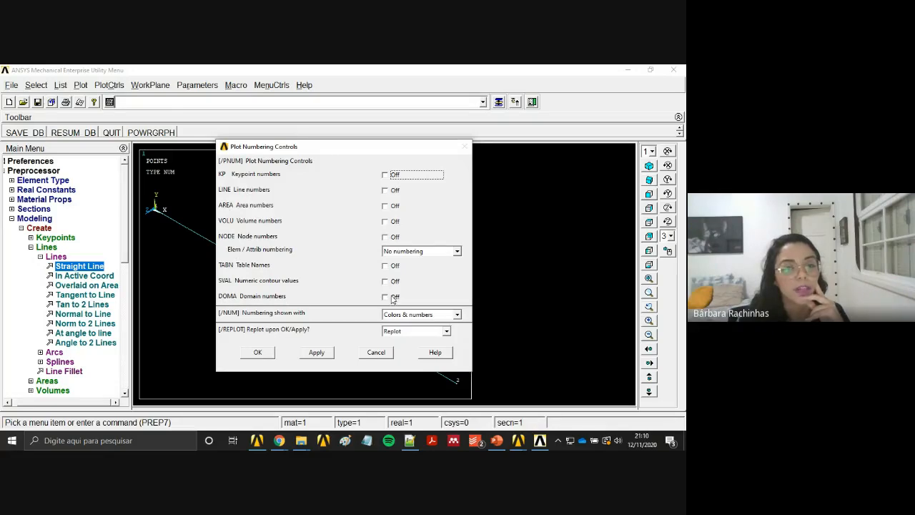
{"action": "left_click", "coordinate": [384, 190]}
{"action": "left_click", "coordinate": [386, 176]}
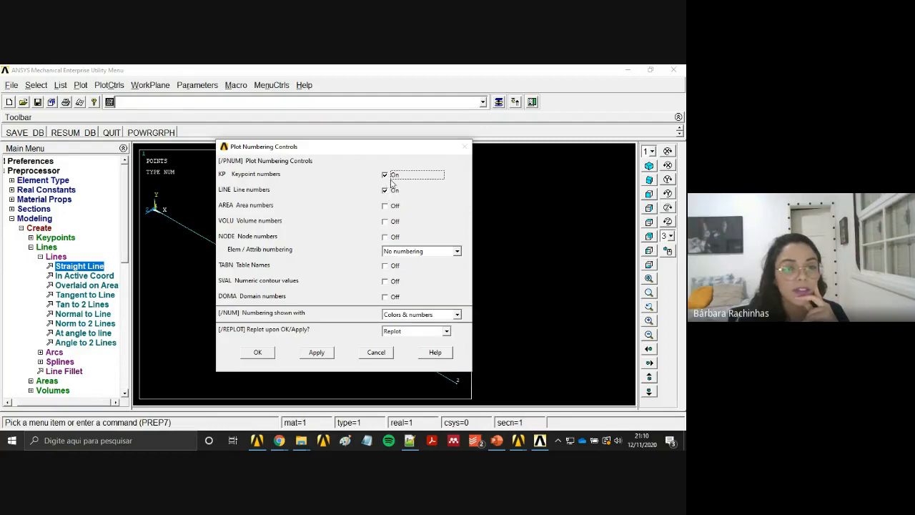
{"action": "left_click", "coordinate": [259, 353]}
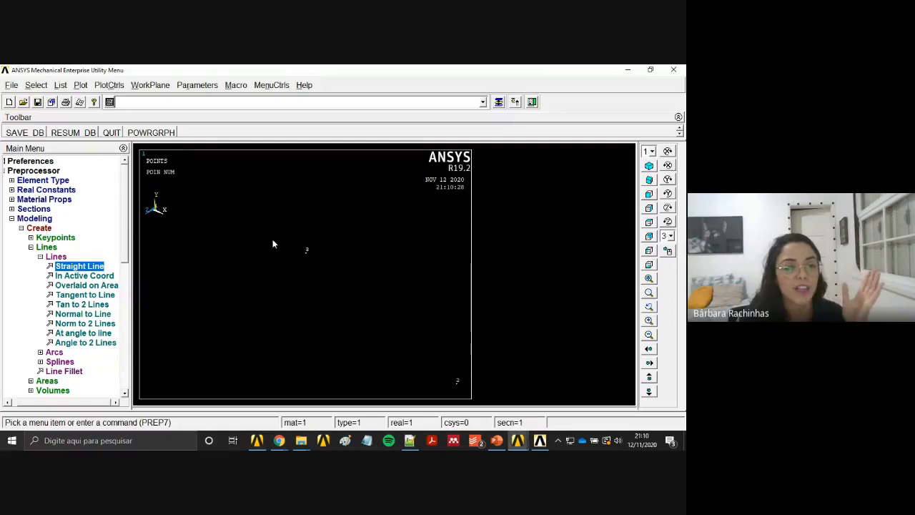
Display the keypoints and lines together with a multi-entity plot.
{"action": "left_click", "coordinate": [61, 87]}
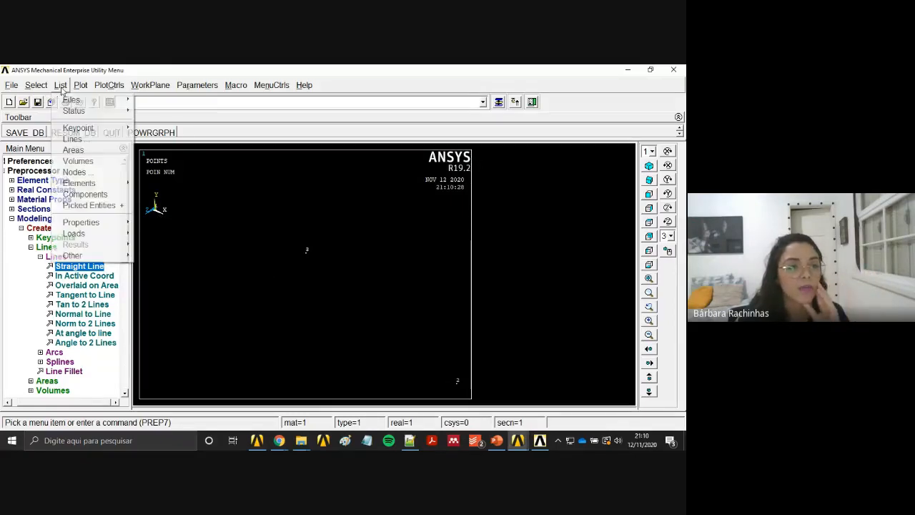
{"action": "mouse_move", "coordinate": [80, 85]}
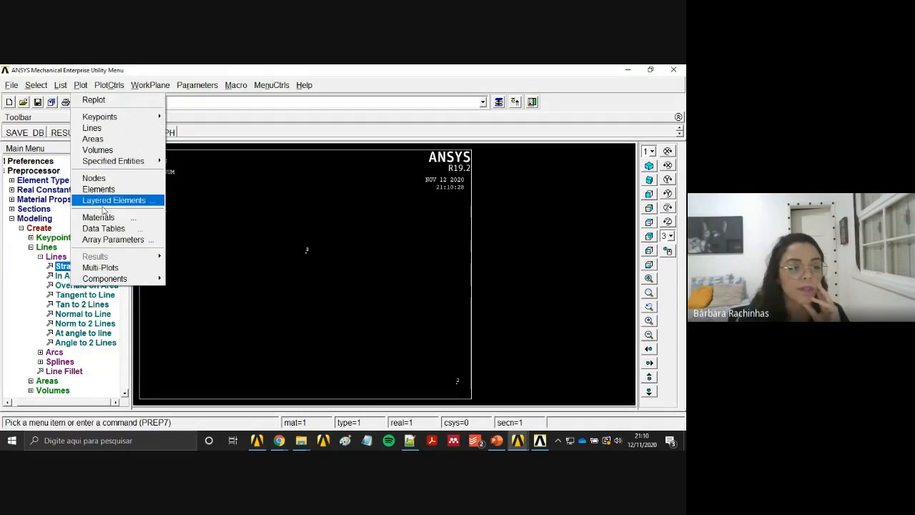
{"action": "left_click", "coordinate": [100, 267]}
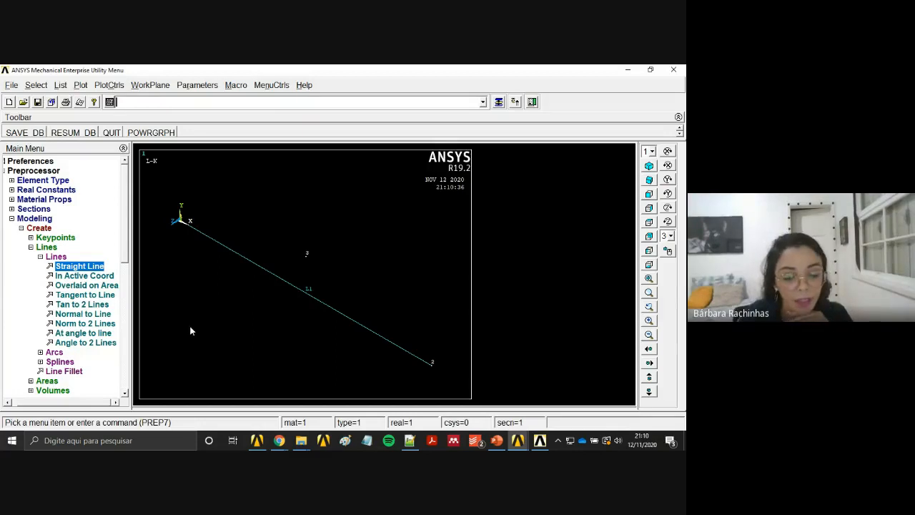
Review the logged LSTR line command and the three keypoint commands in the session editor, and close it without changes.
{"action": "left_click", "coordinate": [47, 257]}
{"action": "left_click", "coordinate": [48, 248]}
{"action": "left_click", "coordinate": [45, 228]}
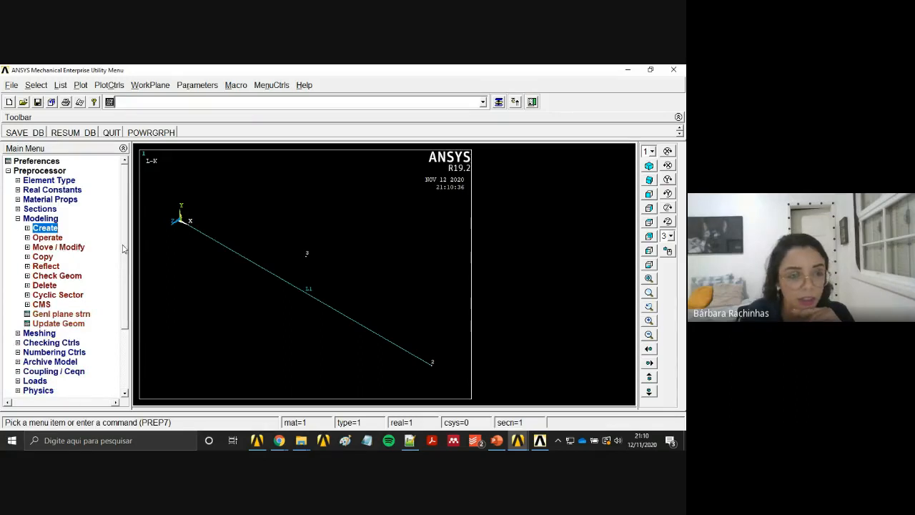
{"action": "scroll", "coordinate": [121, 322], "scroll_direction": "down", "scroll_amount": 3}
{"action": "left_click", "coordinate": [55, 373]}
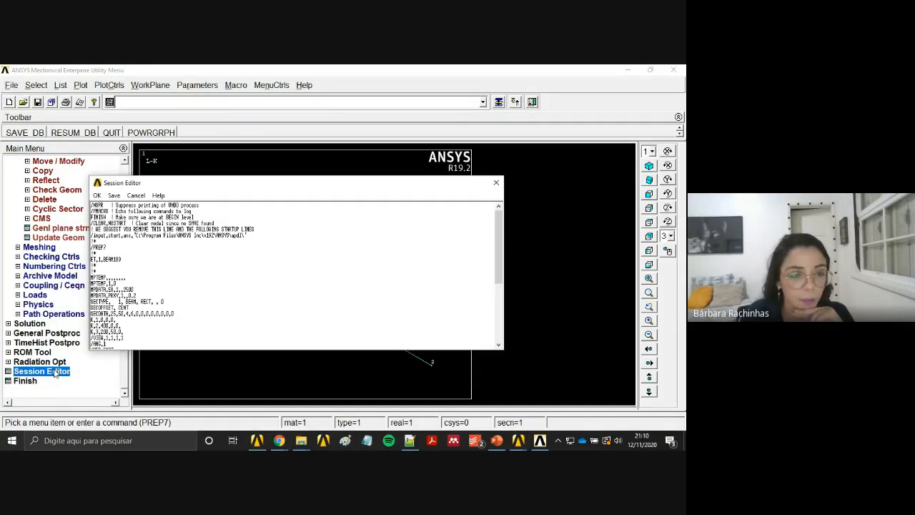
{"action": "left_click_drag", "start_coordinate": [497, 243], "coordinate": [497, 297]}
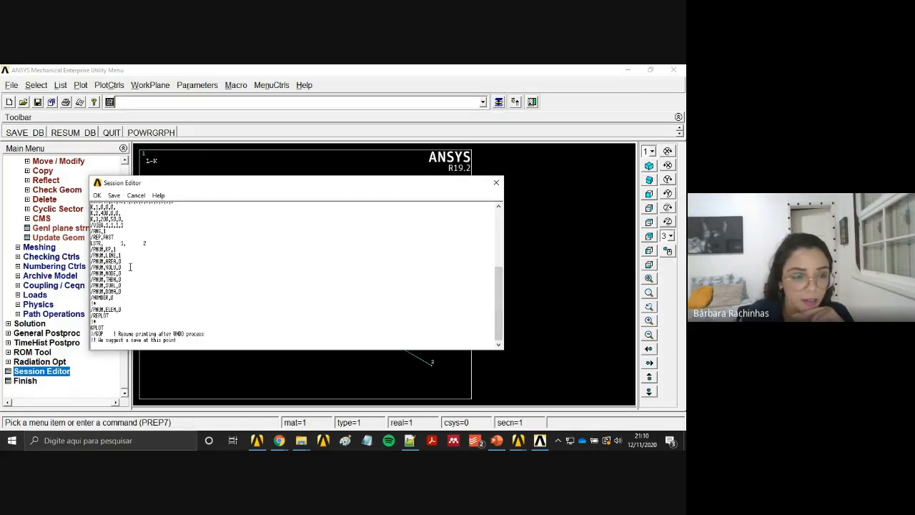
{"action": "left_click_drag", "start_coordinate": [146, 244], "coordinate": [93, 244]}
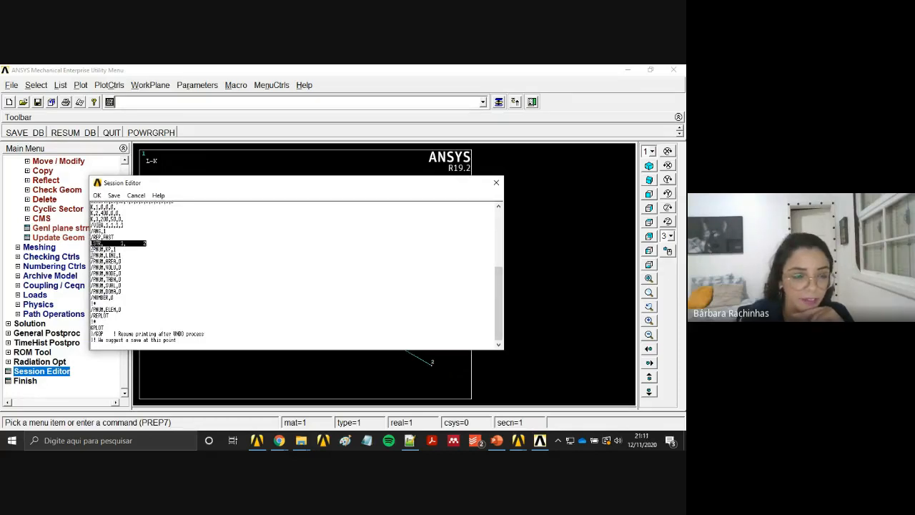
{"action": "scroll", "coordinate": [108, 284], "scroll_direction": "up", "scroll_amount": 3}
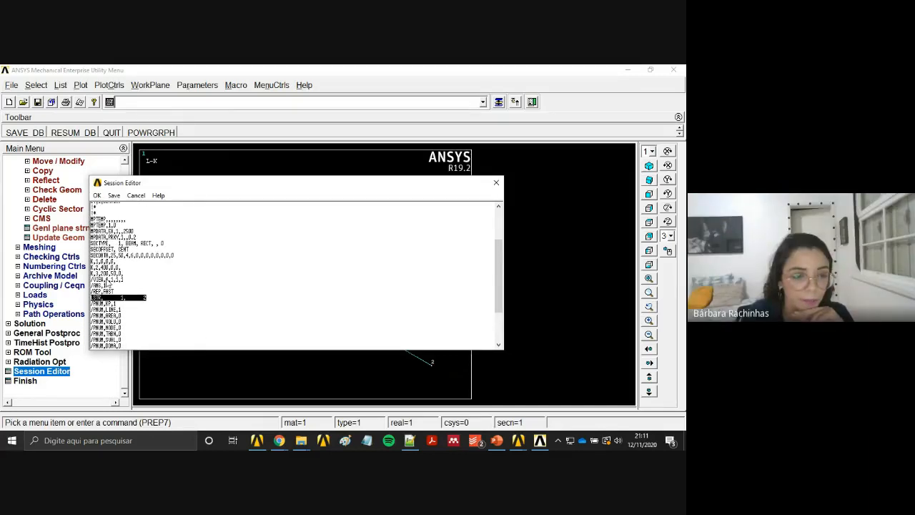
{"action": "left_click_drag", "start_coordinate": [123, 274], "coordinate": [91, 262]}
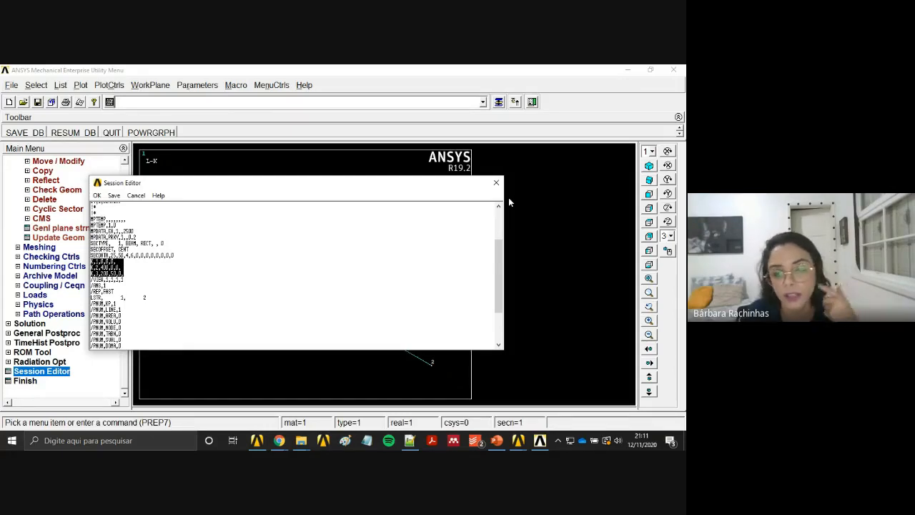
{"action": "left_click_drag", "start_coordinate": [445, 189], "coordinate": [499, 182]}
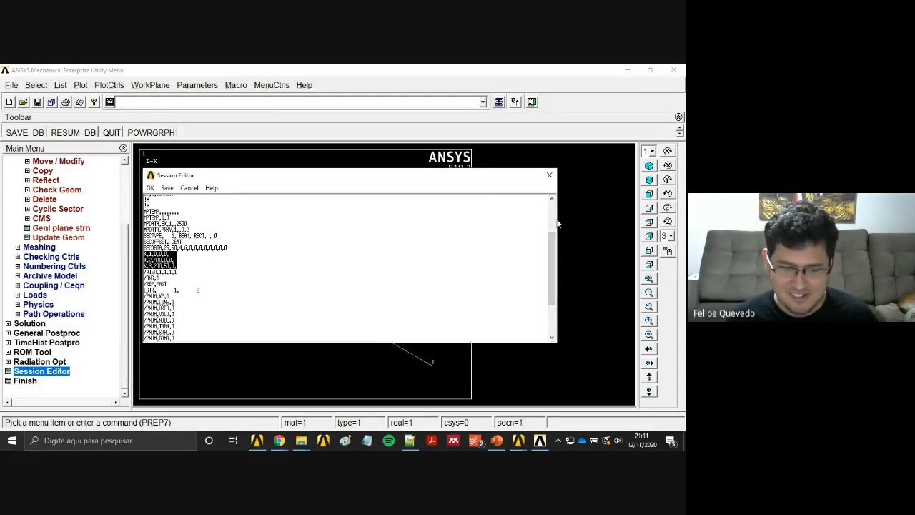
{"action": "left_click", "coordinate": [550, 174]}
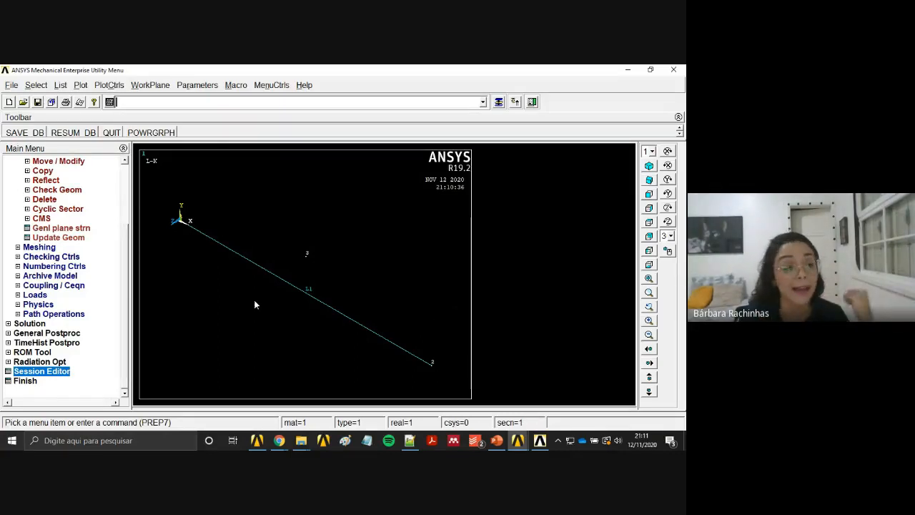
Check the mesh attribute and meshing commands in the VIGAENG_BEAM.txt script in Notepad++, and return to ANSYS.
{"action": "scroll", "coordinate": [127, 226], "scroll_direction": "up", "scroll_amount": 3}
{"action": "scroll", "coordinate": [127, 226], "scroll_direction": "up", "scroll_amount": 1}
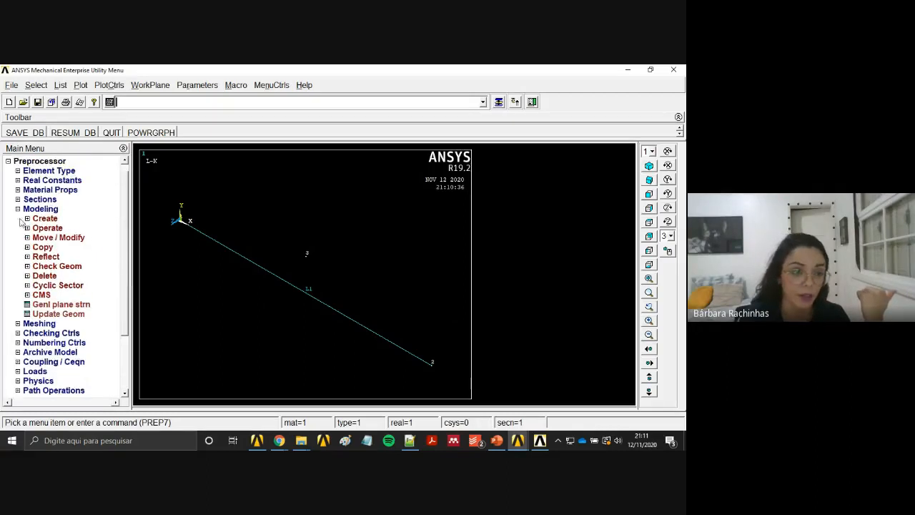
{"action": "left_click", "coordinate": [40, 208]}
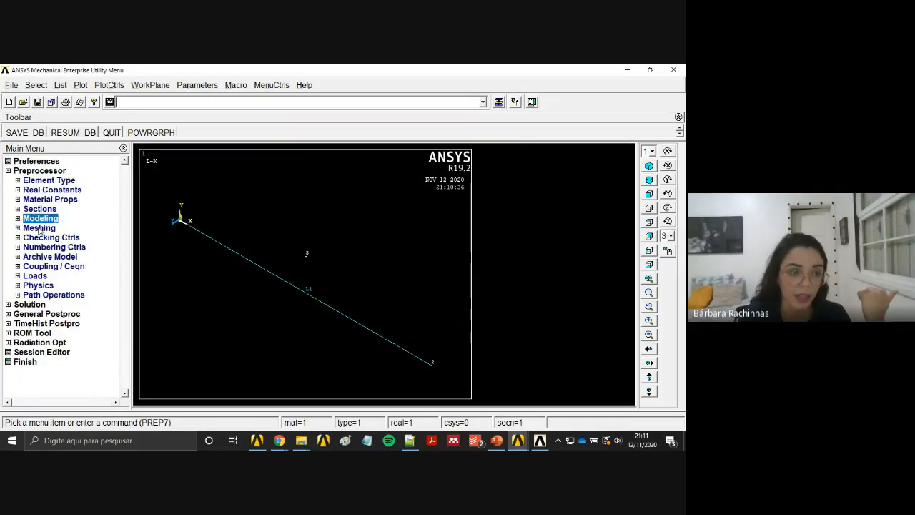
{"action": "left_click", "coordinate": [411, 441]}
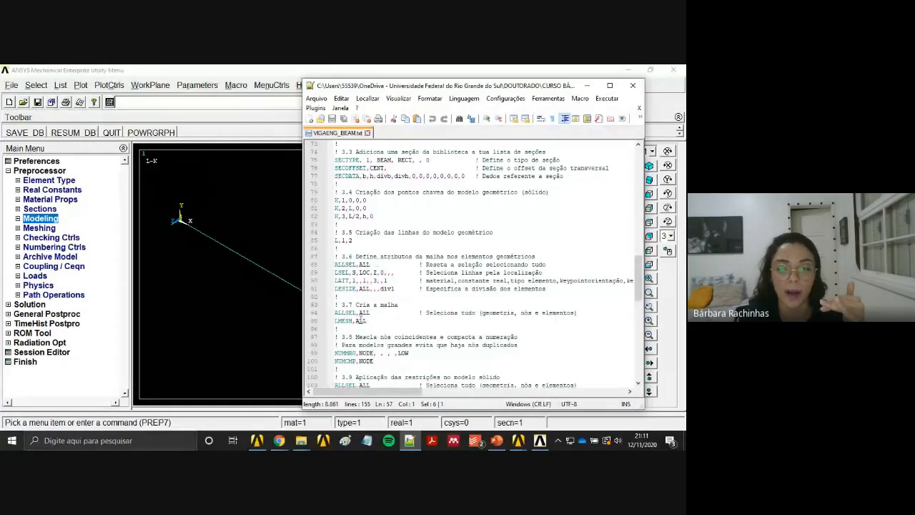
{"action": "left_click", "coordinate": [587, 85]}
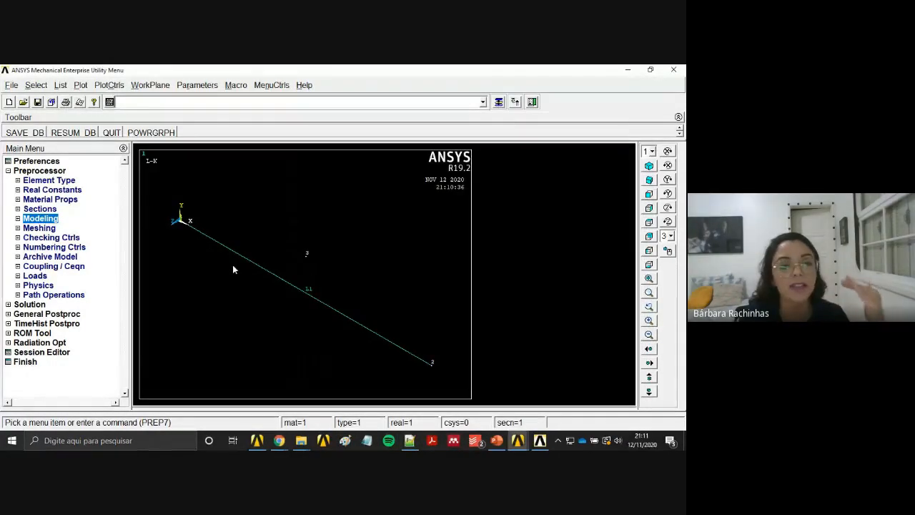
Open the mesh attribute settings for all lines.
{"action": "left_click", "coordinate": [40, 228]}
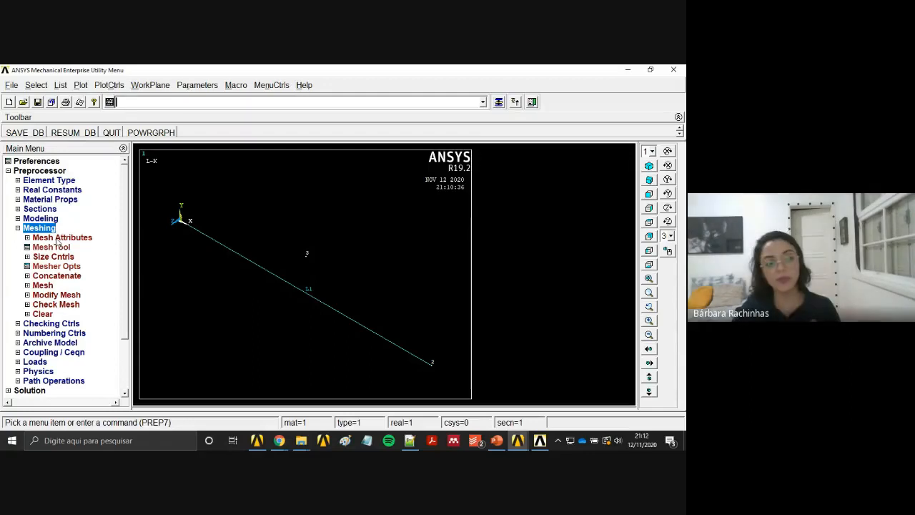
{"action": "left_click", "coordinate": [58, 239]}
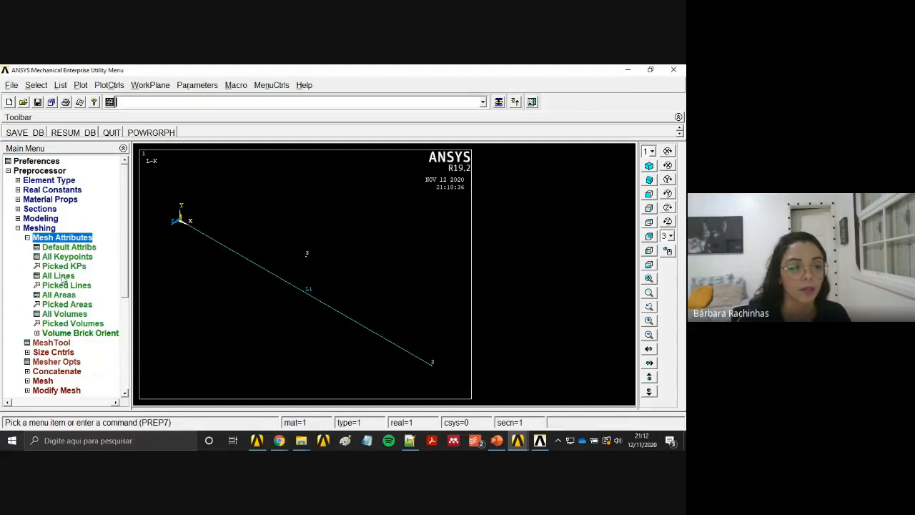
{"action": "left_click", "coordinate": [60, 276]}
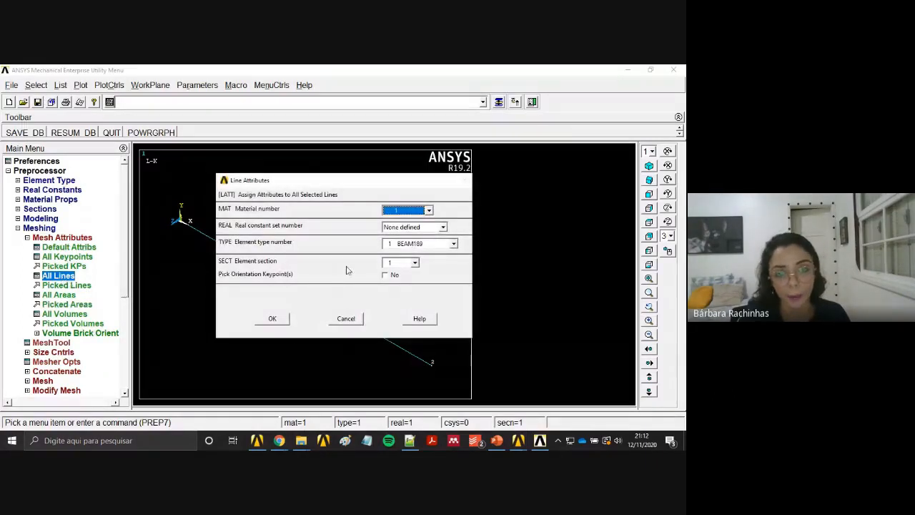
{"action": "left_click_drag", "start_coordinate": [354, 187], "coordinate": [351, 183]}
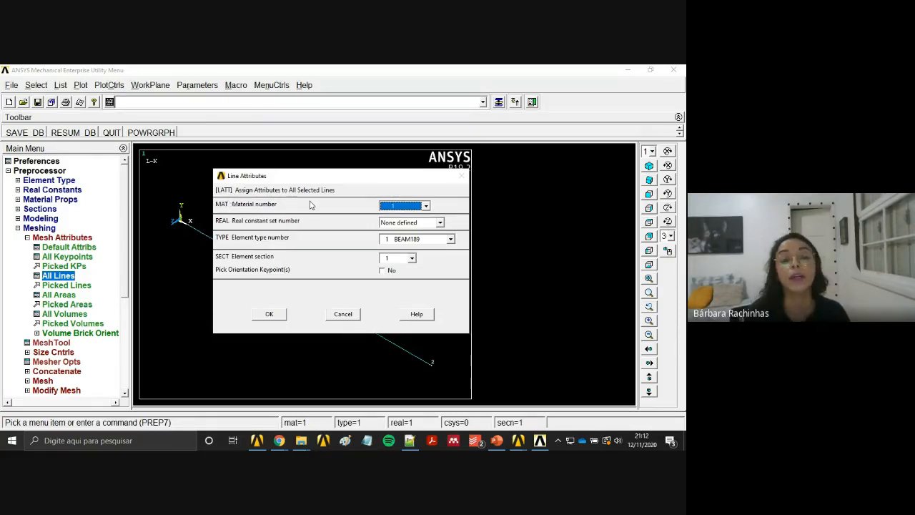
Compare the LATT command in the VIGAENG_BEAM.txt script in Notepad++ with the line attribute settings.
{"action": "left_click", "coordinate": [410, 439]}
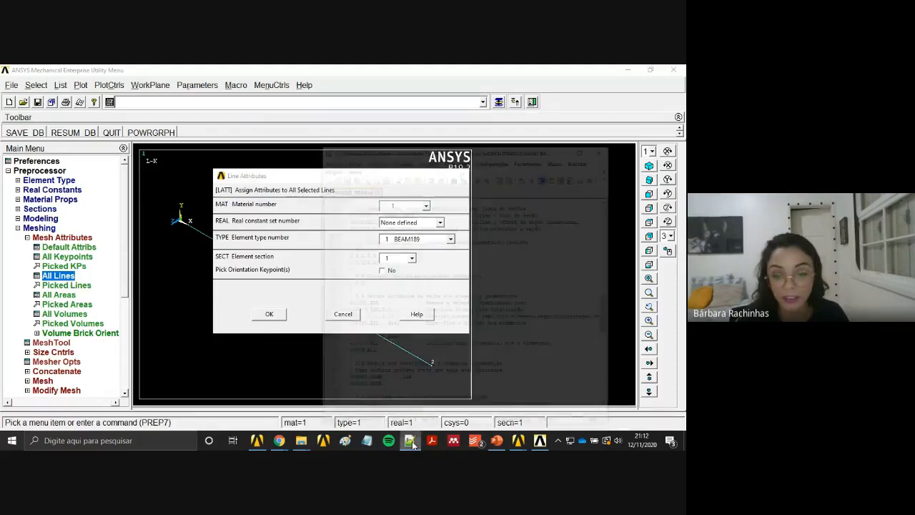
{"action": "left_click_drag", "start_coordinate": [335, 280], "coordinate": [402, 281]}
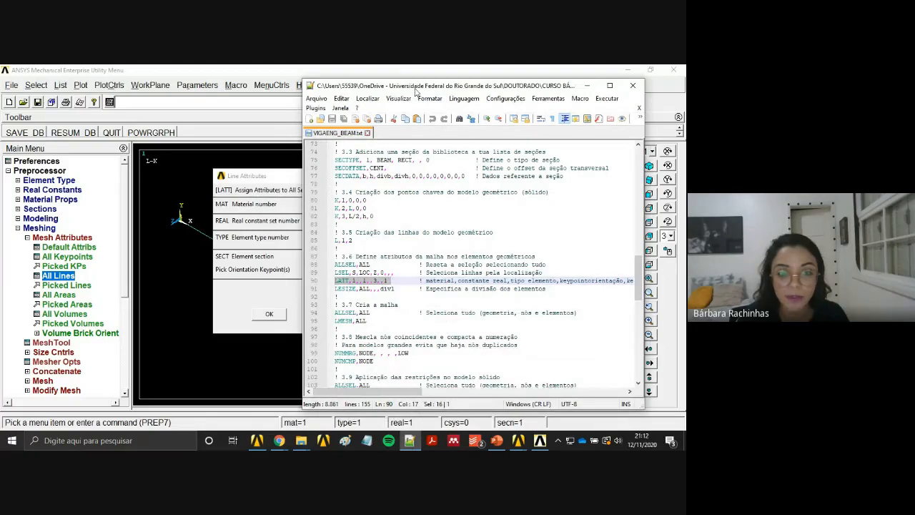
{"action": "left_click_drag", "start_coordinate": [415, 91], "coordinate": [577, 85]}
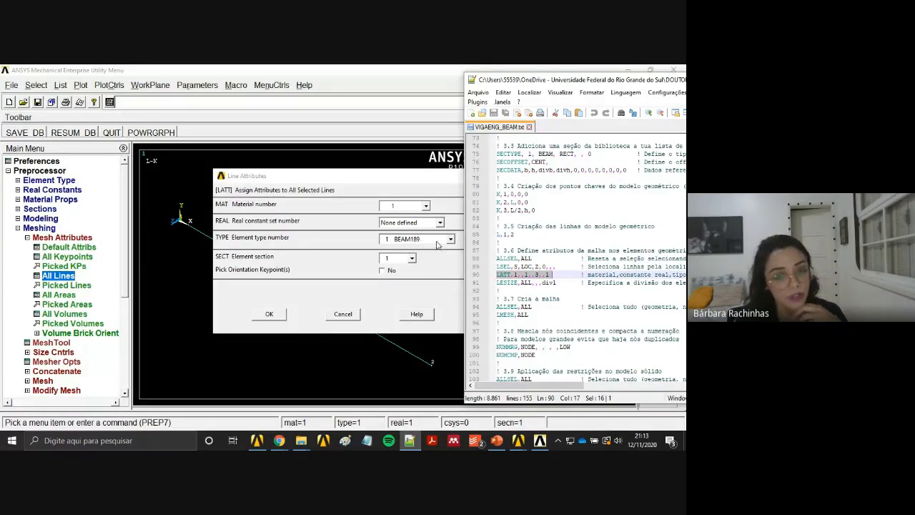
Assign material 1, element type 1 BEAM189 and section 1 to all lines, with keypoint 3 as the orientation keypoint.
{"action": "left_click", "coordinate": [418, 244]}
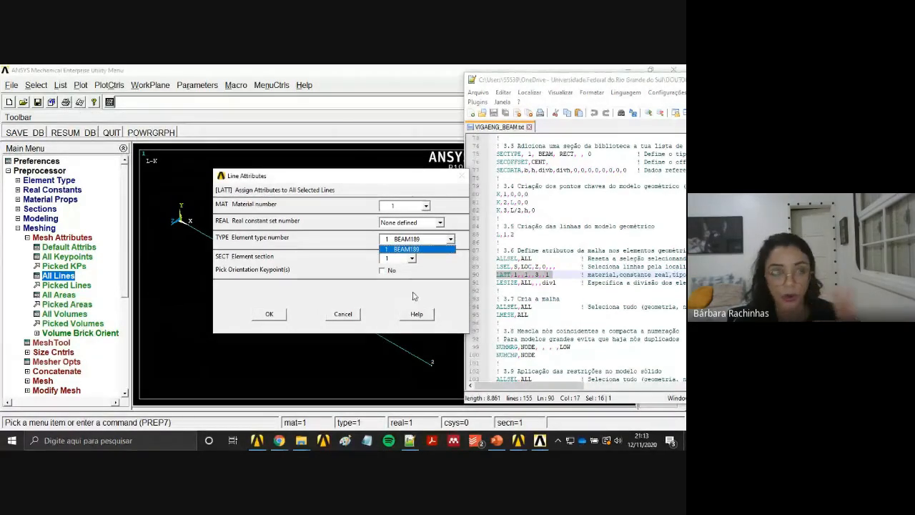
{"action": "left_click", "coordinate": [429, 249]}
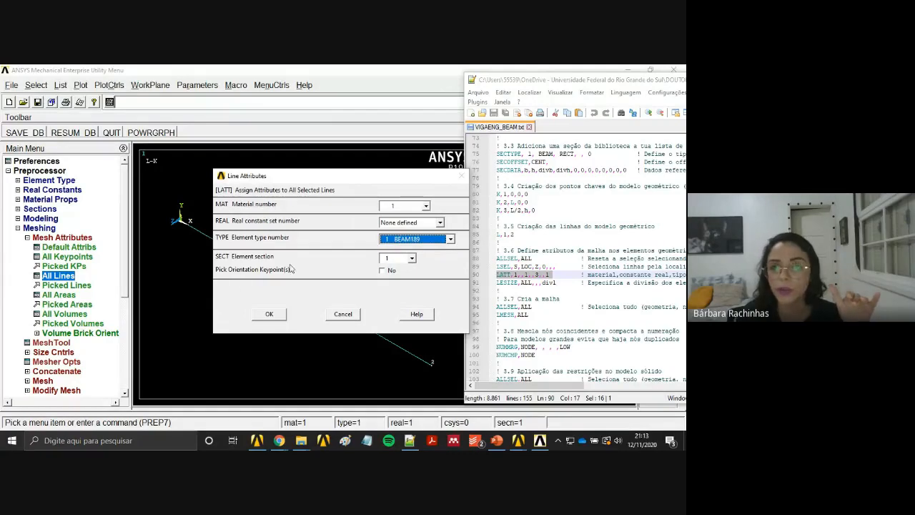
{"action": "left_click_drag", "start_coordinate": [592, 88], "coordinate": [401, 105]}
{"action": "left_click", "coordinate": [564, 97]}
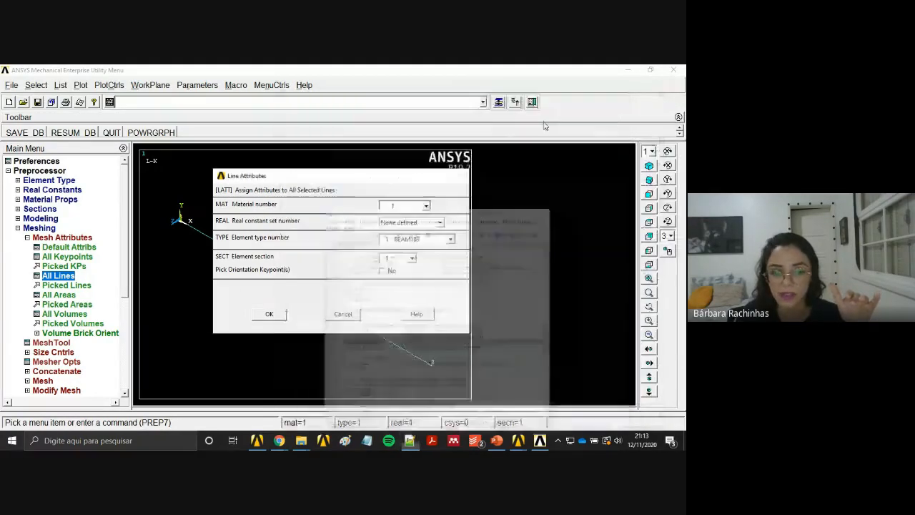
{"action": "left_click", "coordinate": [384, 274]}
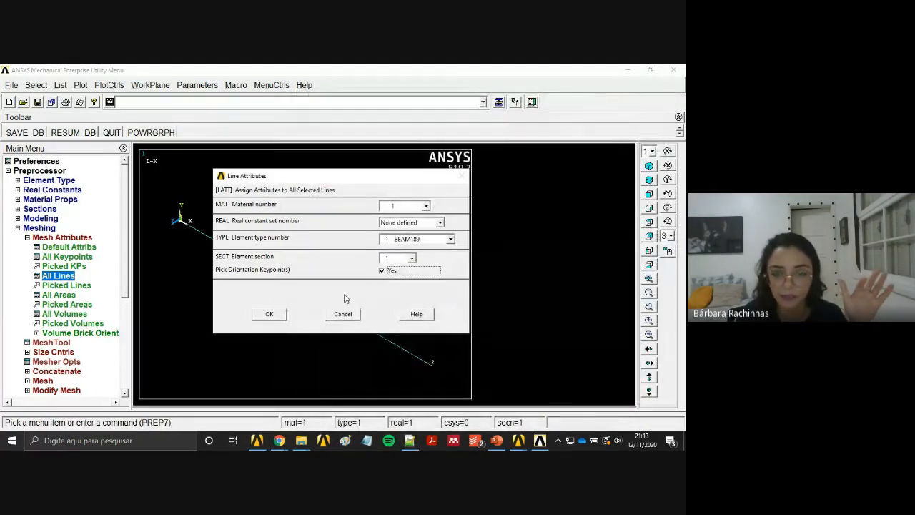
{"action": "left_click", "coordinate": [278, 317]}
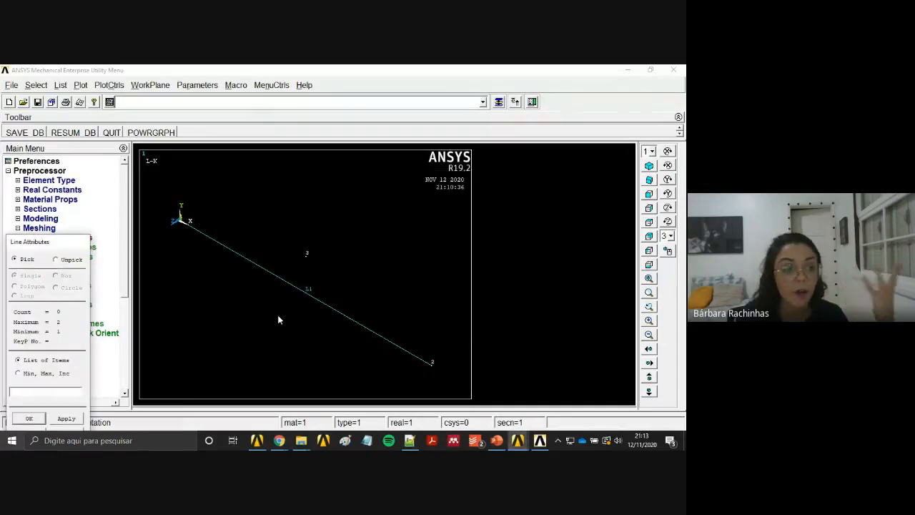
{"action": "left_click", "coordinate": [306, 260]}
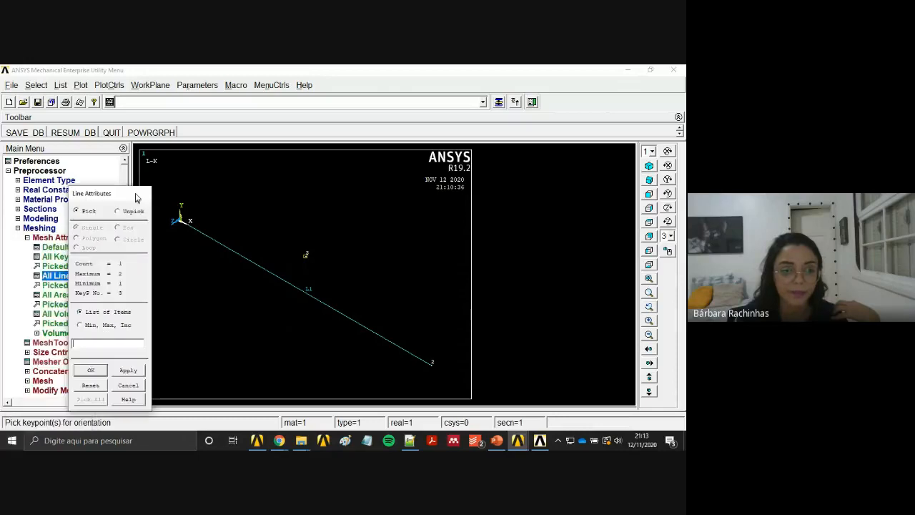
{"action": "left_click", "coordinate": [92, 363]}
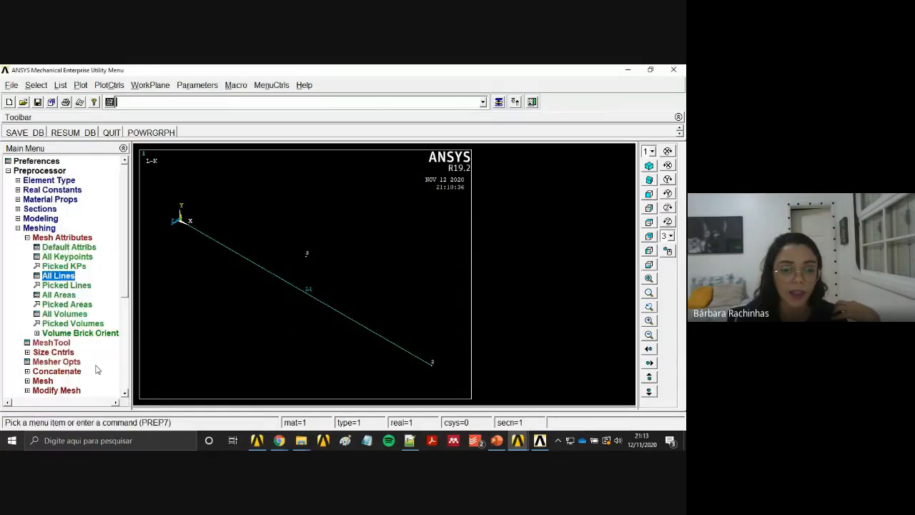
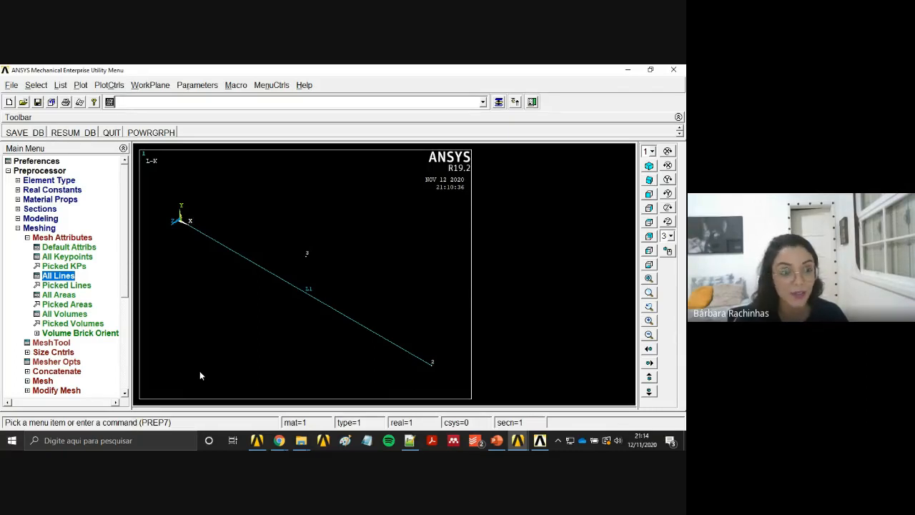
Set the element size on all lines to 20 element divisions.
{"action": "left_click", "coordinate": [41, 239]}
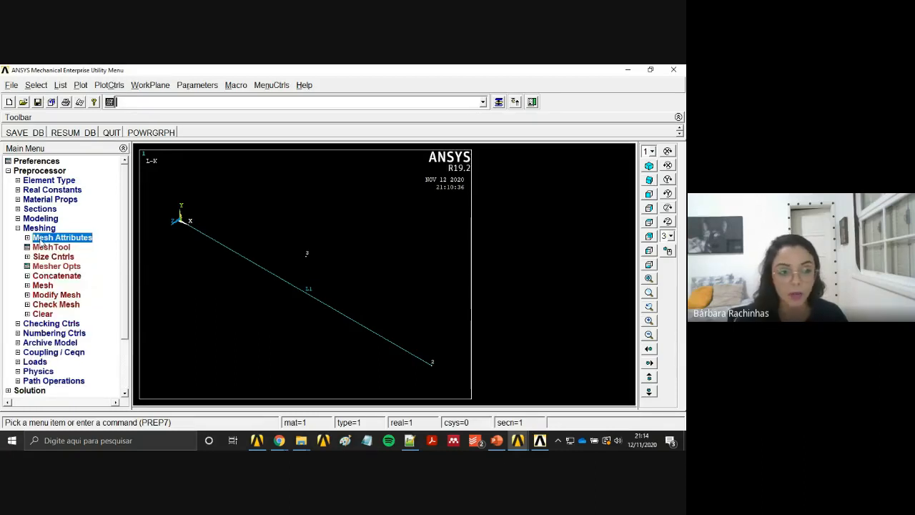
{"action": "left_click", "coordinate": [50, 256]}
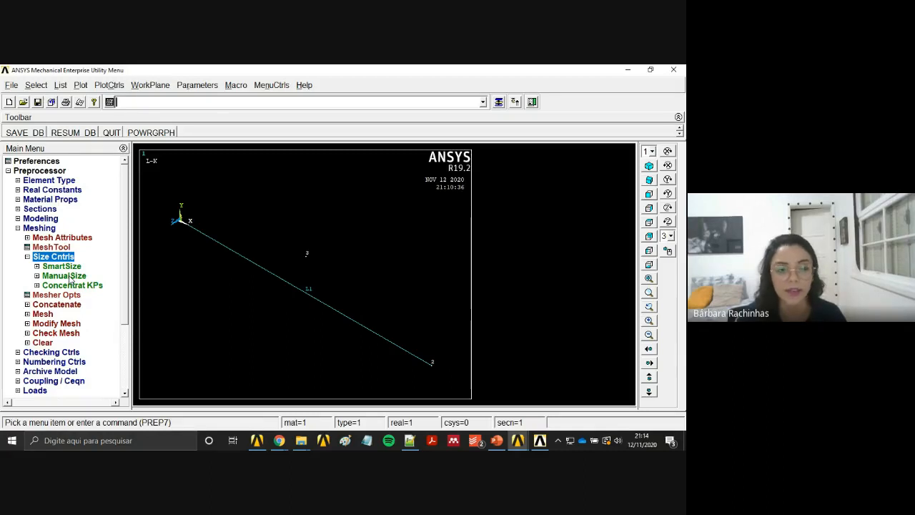
{"action": "left_click", "coordinate": [69, 276]}
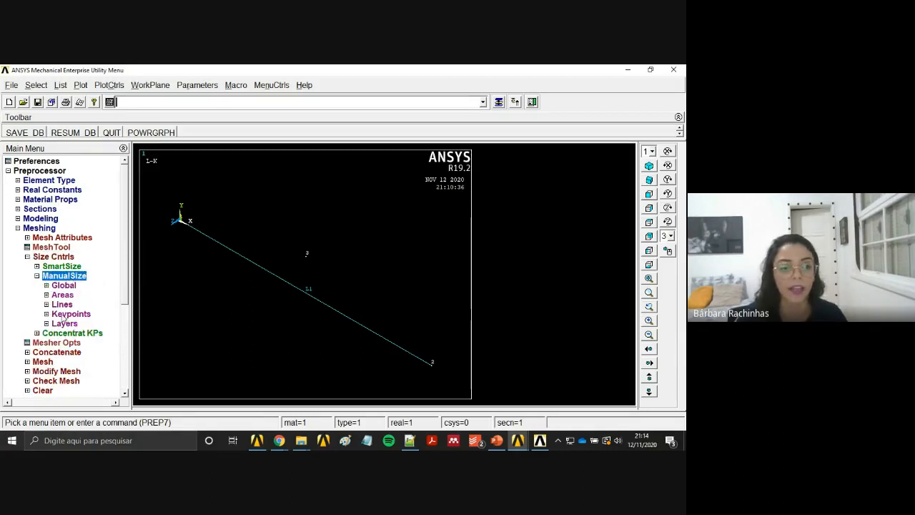
{"action": "left_click", "coordinate": [62, 306]}
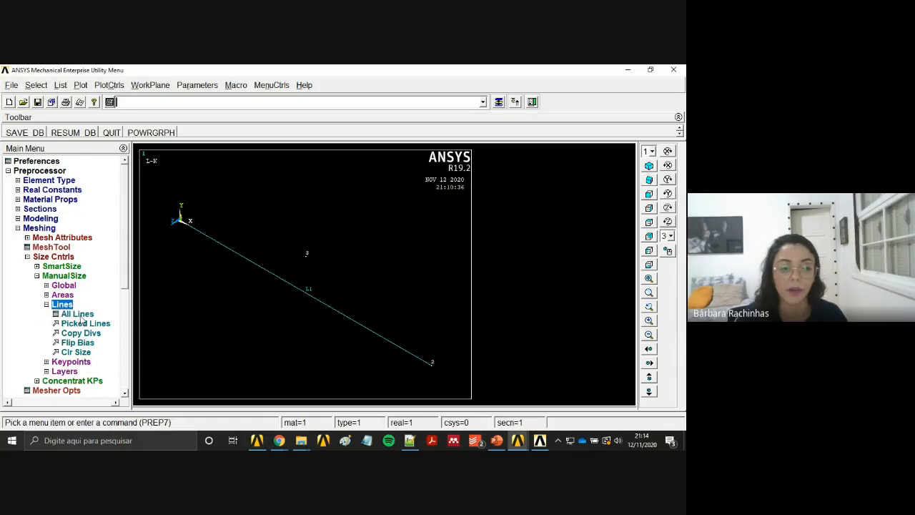
{"action": "left_click", "coordinate": [77, 315]}
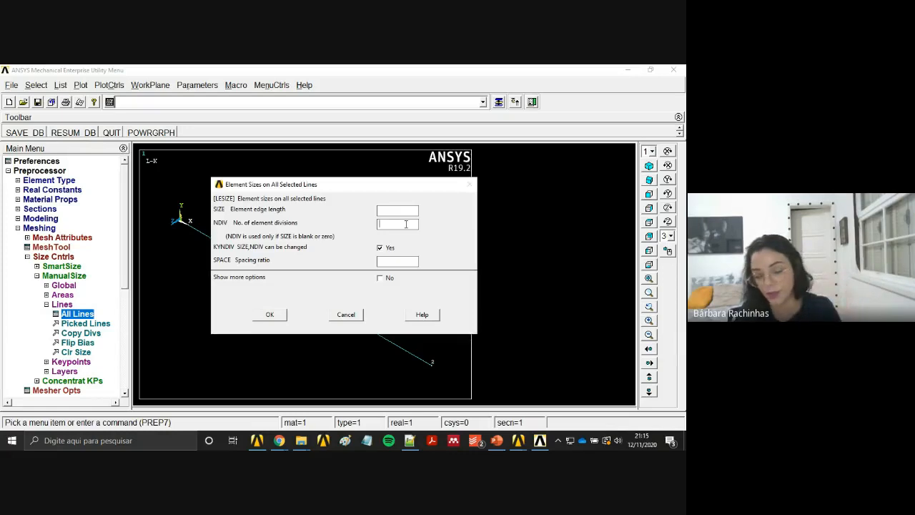
{"action": "type", "text": "20"}
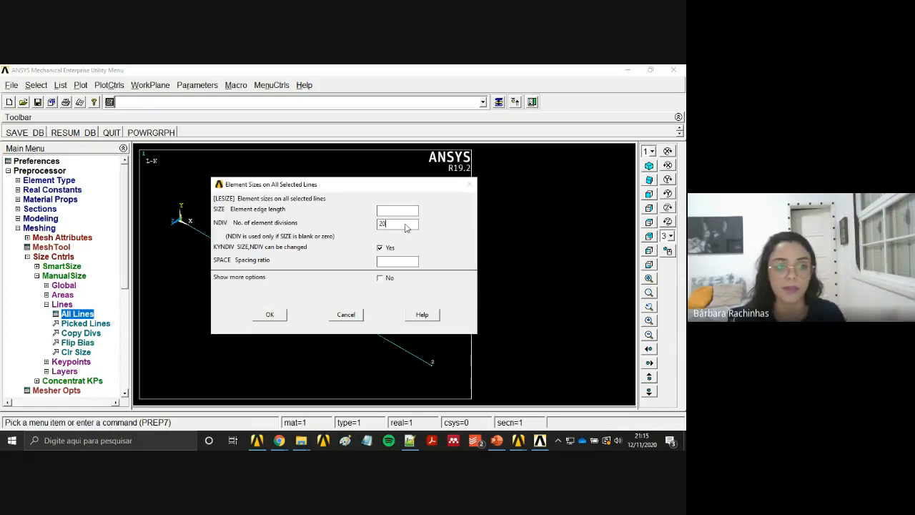
{"action": "left_click", "coordinate": [272, 315]}
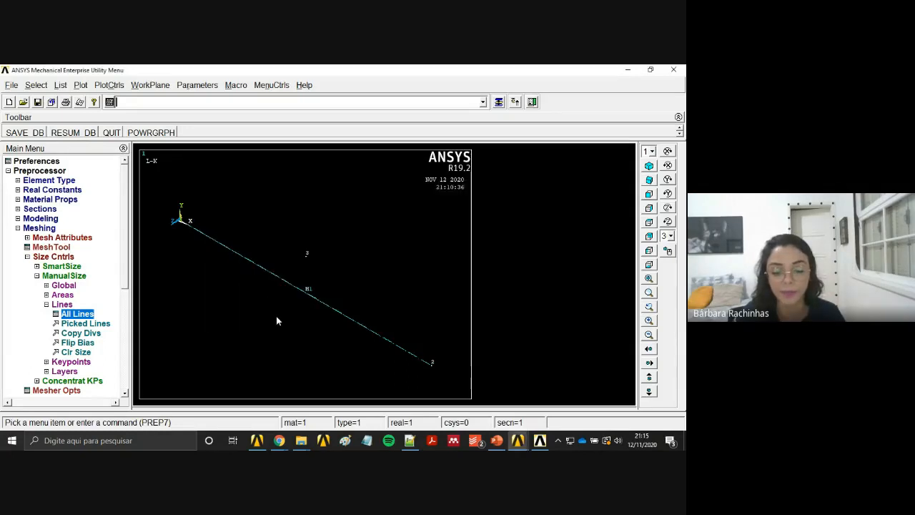
Mesh the beam line with the assigned attributes and divisions.
{"action": "left_click", "coordinate": [57, 305]}
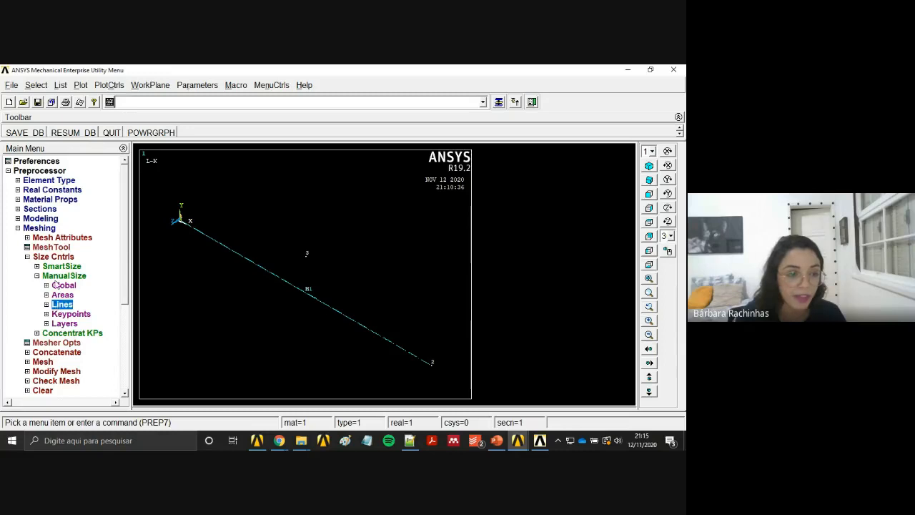
{"action": "left_click", "coordinate": [58, 276]}
{"action": "left_click", "coordinate": [46, 259]}
{"action": "left_click", "coordinate": [44, 285]}
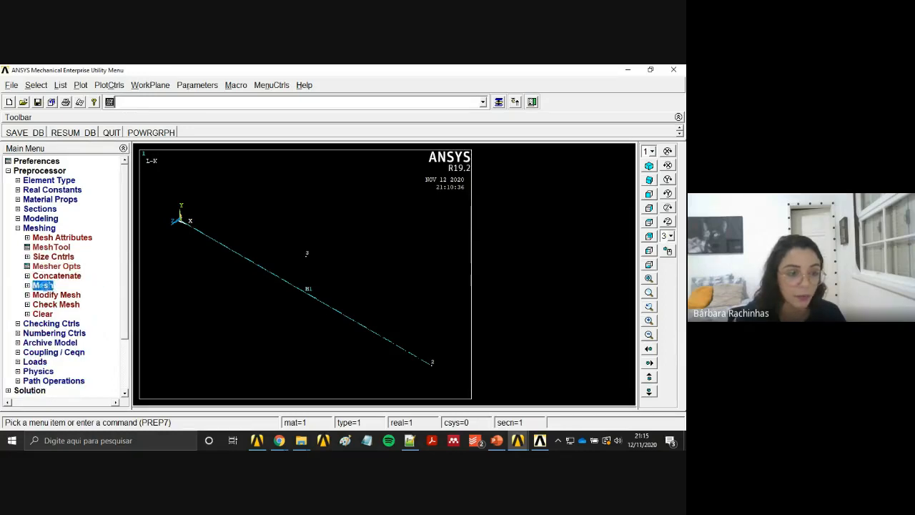
{"action": "left_click", "coordinate": [53, 306]}
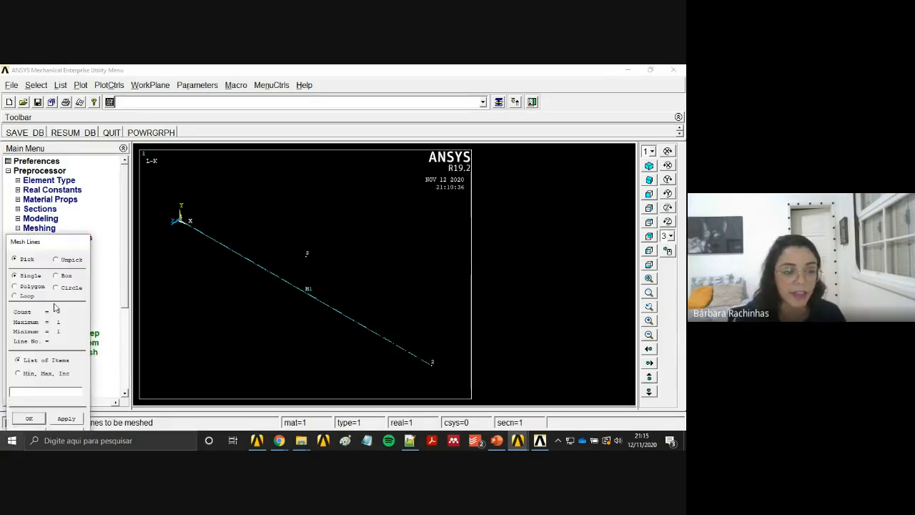
{"action": "left_click", "coordinate": [229, 256]}
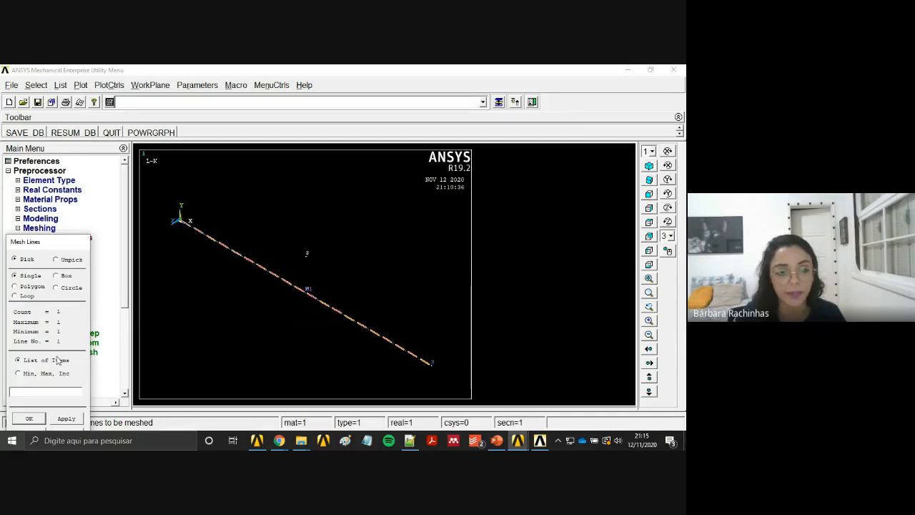
{"action": "left_click", "coordinate": [28, 418]}
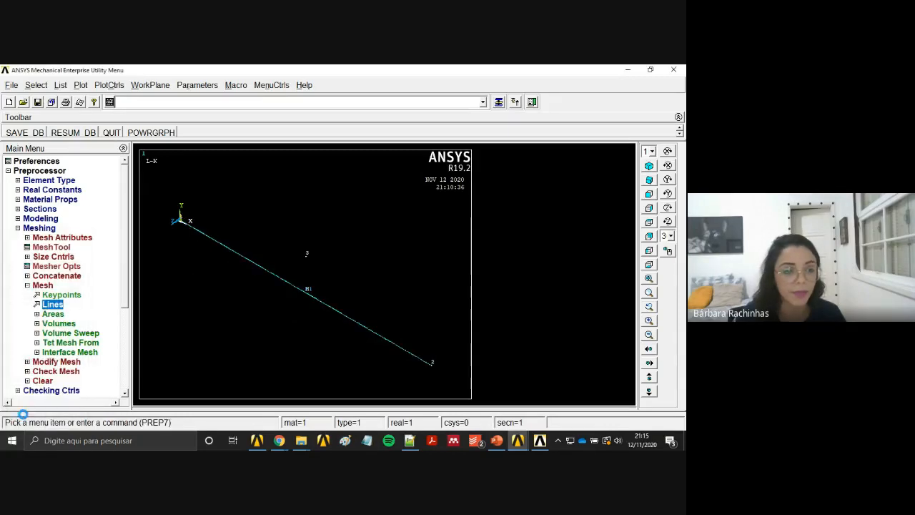
{"action": "left_click", "coordinate": [43, 287]}
{"action": "left_click", "coordinate": [37, 229]}
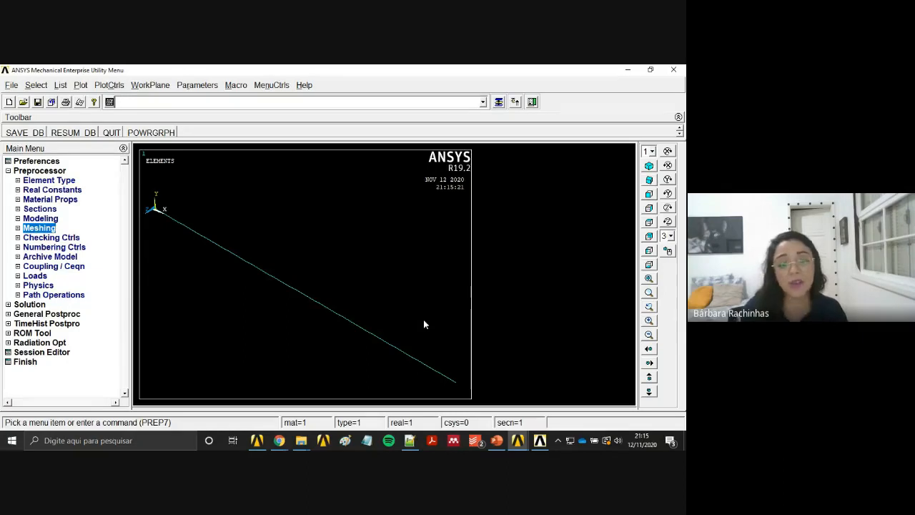
Turn on the element shape display in the Size and Shape settings, consulting the /ESHAPE command in the VIGAENG_BEAM.txt script in Notepad++.
{"action": "left_click", "coordinate": [115, 87]}
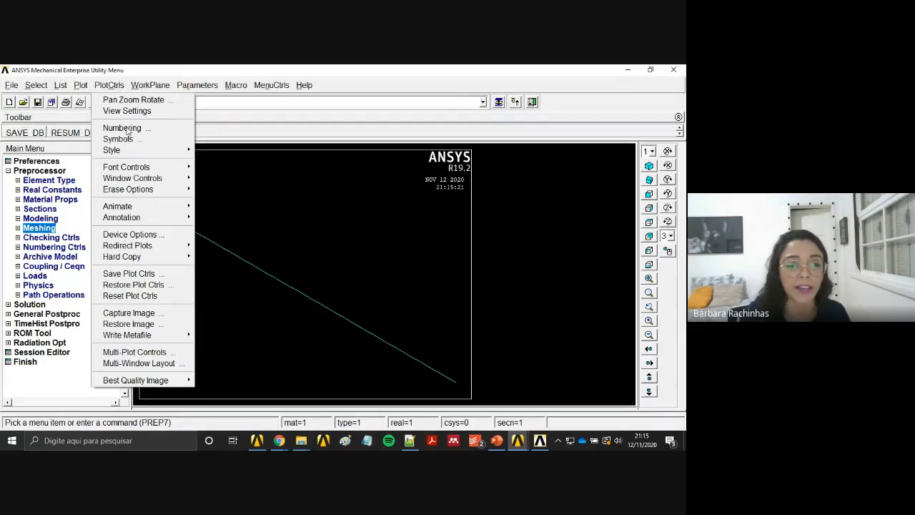
{"action": "mouse_move", "coordinate": [127, 151]}
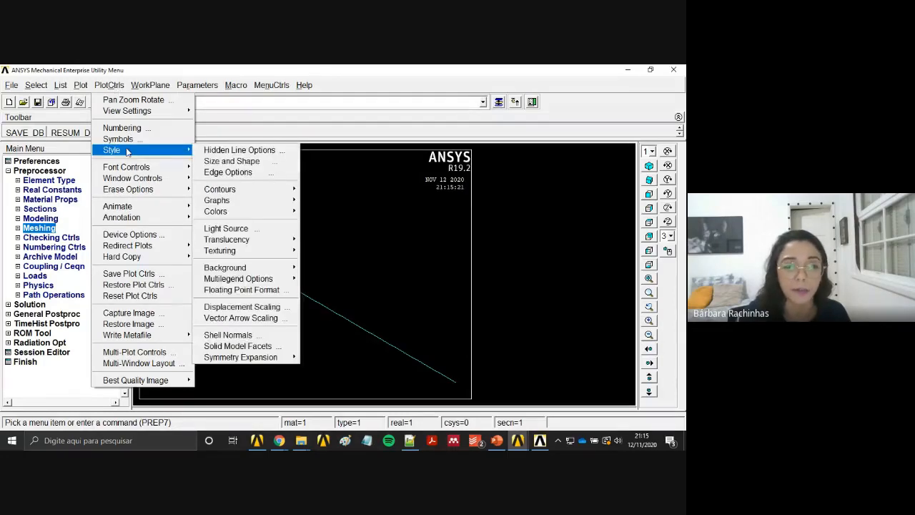
{"action": "left_click", "coordinate": [253, 161]}
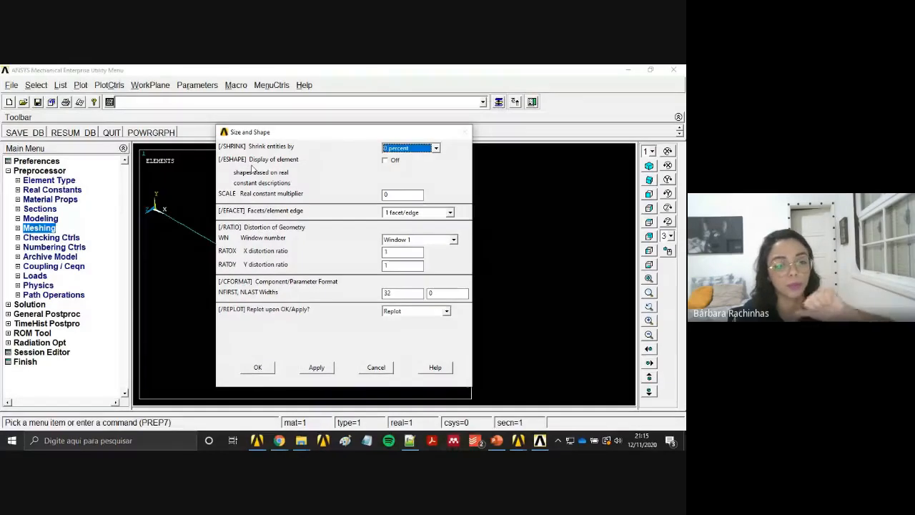
{"action": "left_click", "coordinate": [411, 441]}
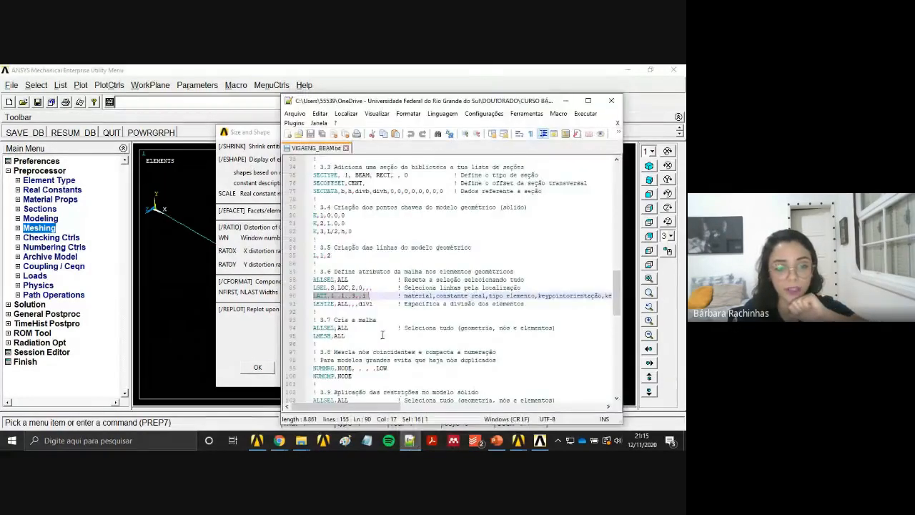
{"action": "scroll", "coordinate": [383, 335], "scroll_direction": "down", "scroll_amount": 6}
{"action": "scroll", "coordinate": [383, 335], "scroll_direction": "down", "scroll_amount": 1}
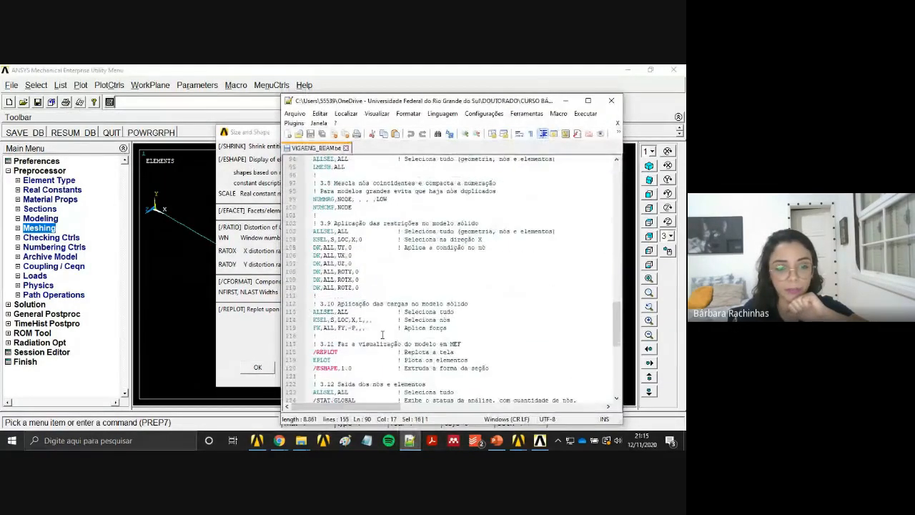
{"action": "scroll", "coordinate": [383, 335], "scroll_direction": "down", "scroll_amount": 4}
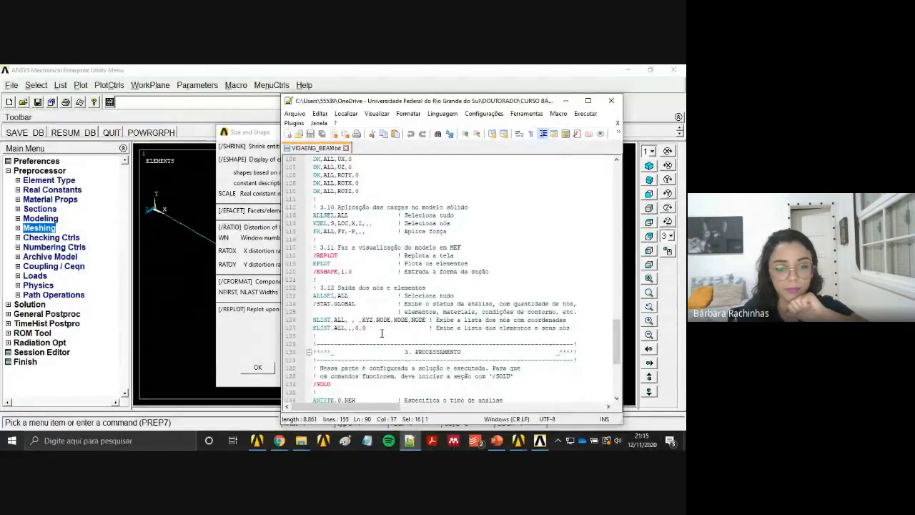
{"action": "scroll", "coordinate": [382, 335], "scroll_direction": "up", "scroll_amount": 1}
{"action": "left_click", "coordinate": [314, 296]}
{"action": "left_click_drag", "start_coordinate": [314, 295], "coordinate": [340, 295]}
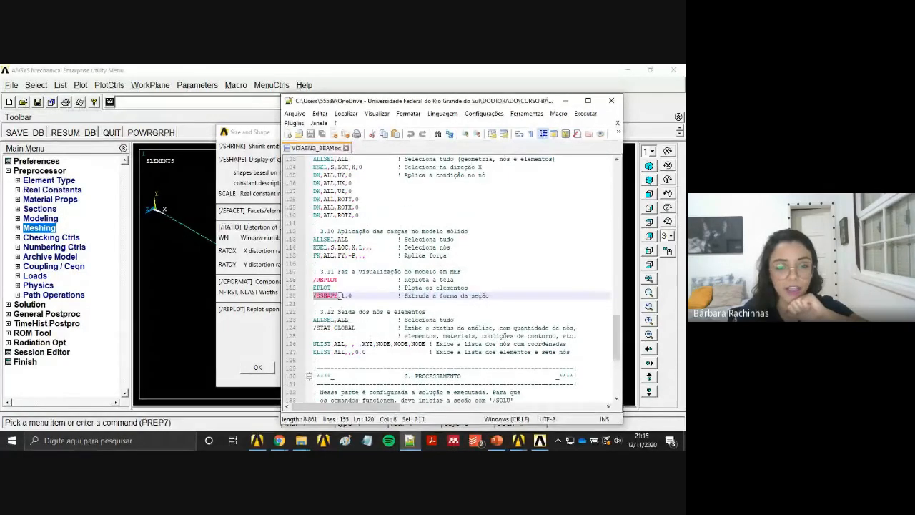
{"action": "left_click", "coordinate": [565, 100]}
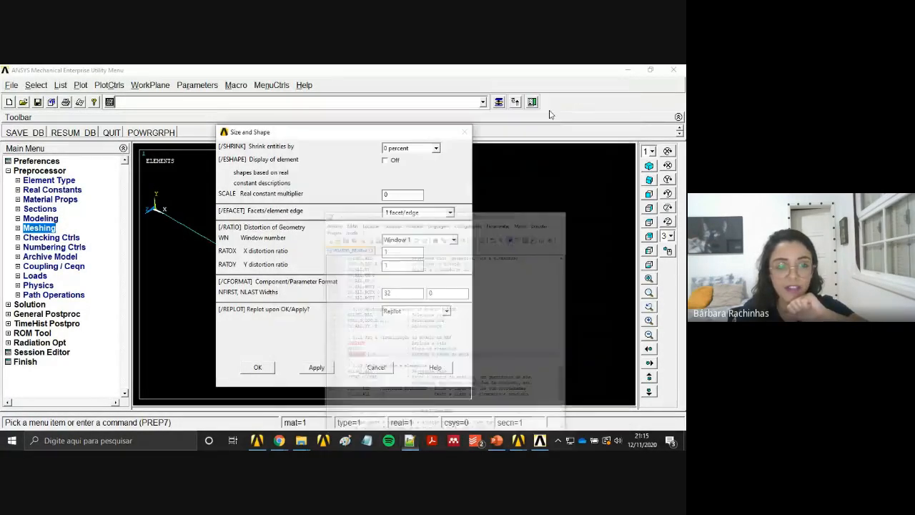
{"action": "left_click", "coordinate": [256, 368]}
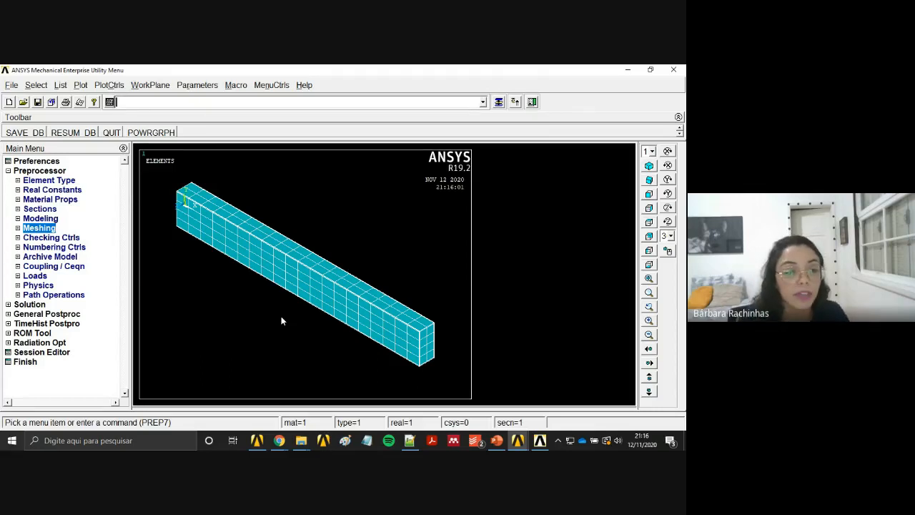
Merge coincident nodes, retaining the lowest number.
{"action": "left_click", "coordinate": [55, 247]}
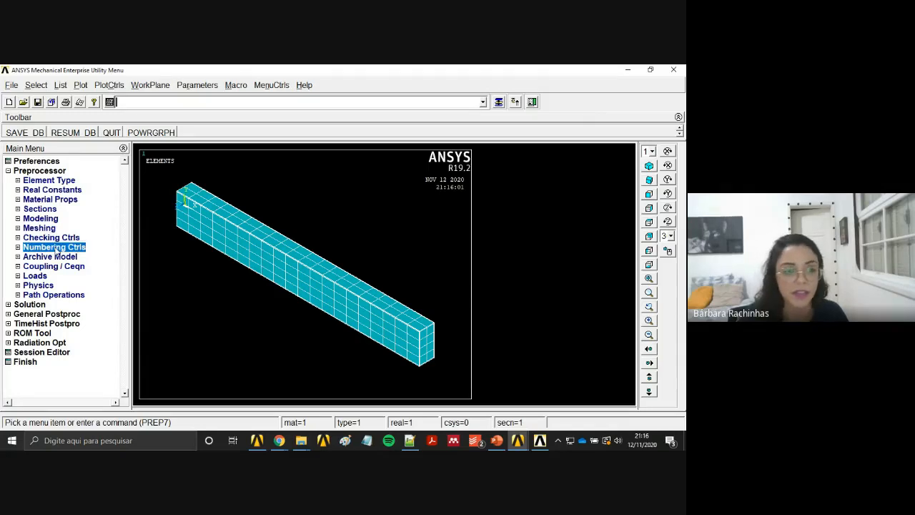
{"action": "left_click", "coordinate": [64, 266]}
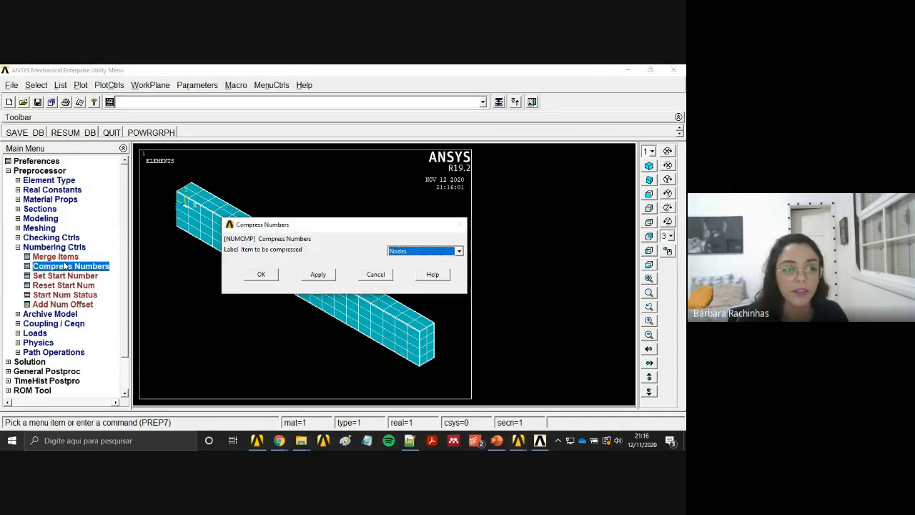
{"action": "left_click", "coordinate": [373, 274]}
{"action": "left_click", "coordinate": [56, 256]}
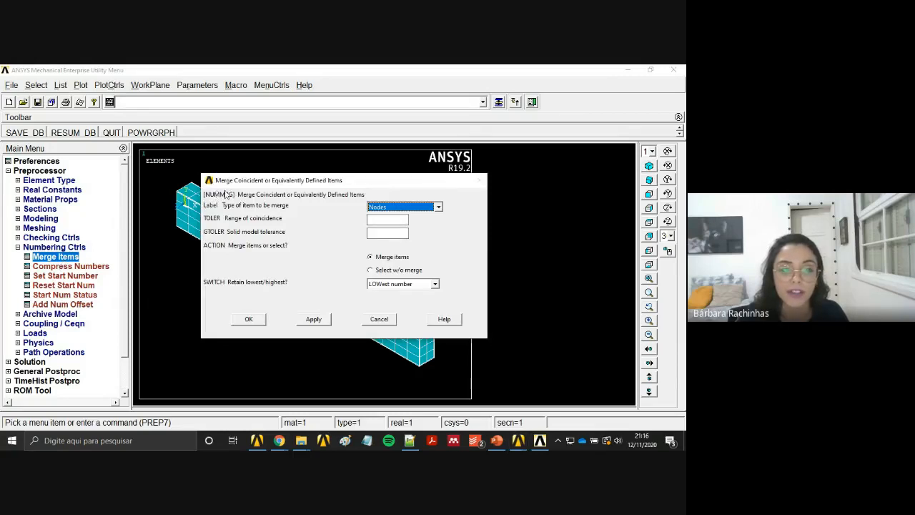
{"action": "left_click", "coordinate": [395, 207]}
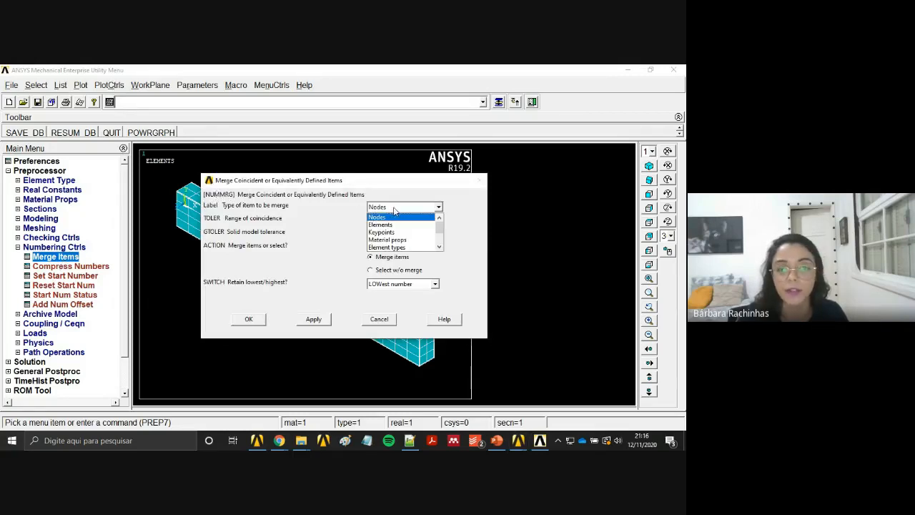
{"action": "left_click", "coordinate": [378, 217]}
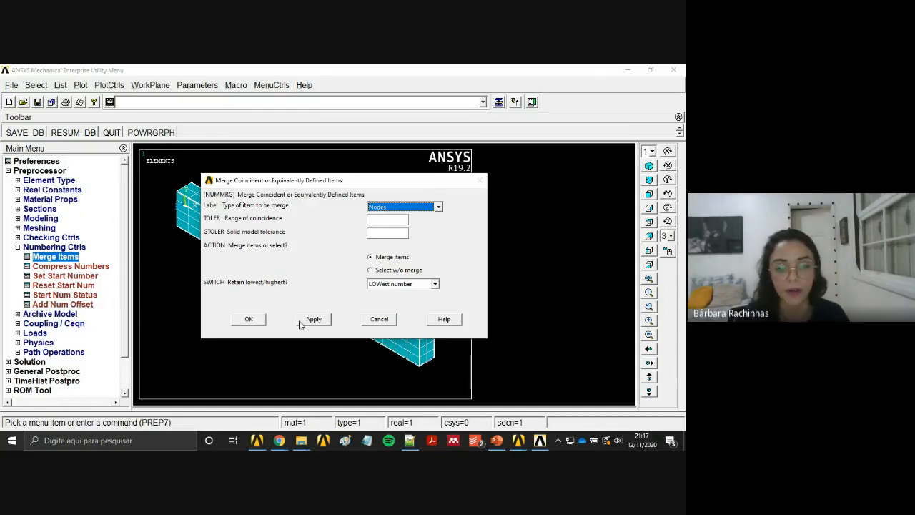
{"action": "left_click", "coordinate": [252, 319]}
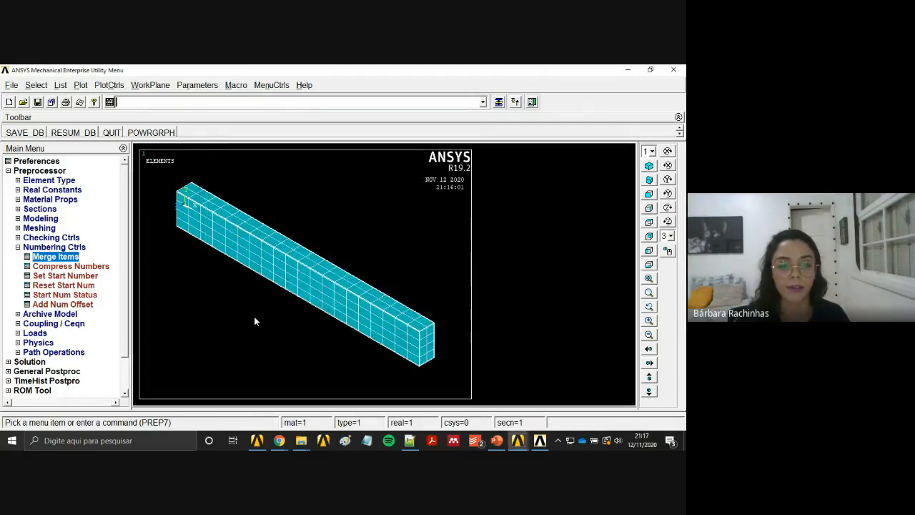
{"action": "left_click", "coordinate": [60, 248]}
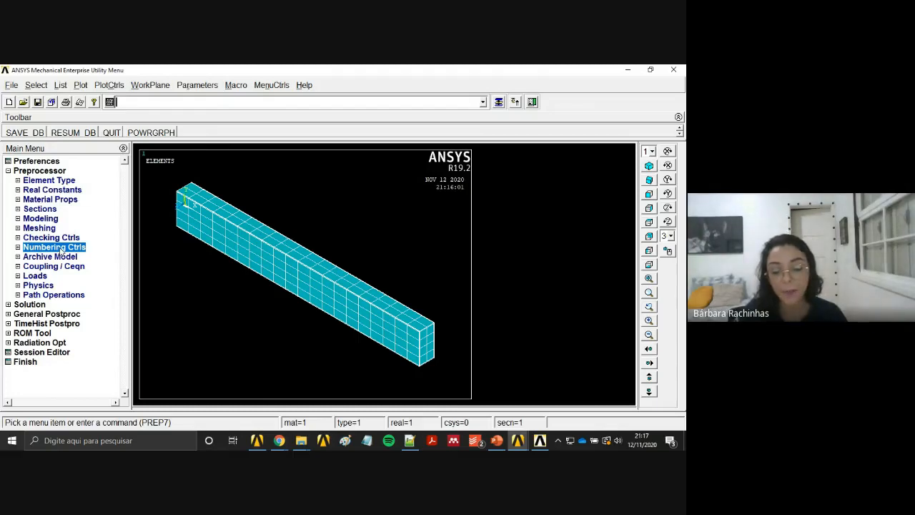
Open the Session Editor and highlight the NUMMRG command near the end of the session log.
{"action": "left_click", "coordinate": [52, 355]}
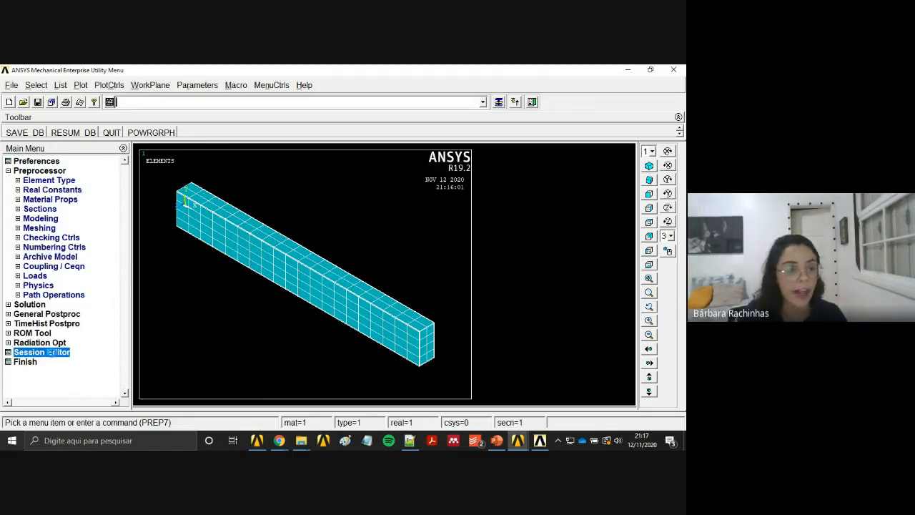
{"action": "left_click_drag", "start_coordinate": [500, 223], "coordinate": [488, 330]}
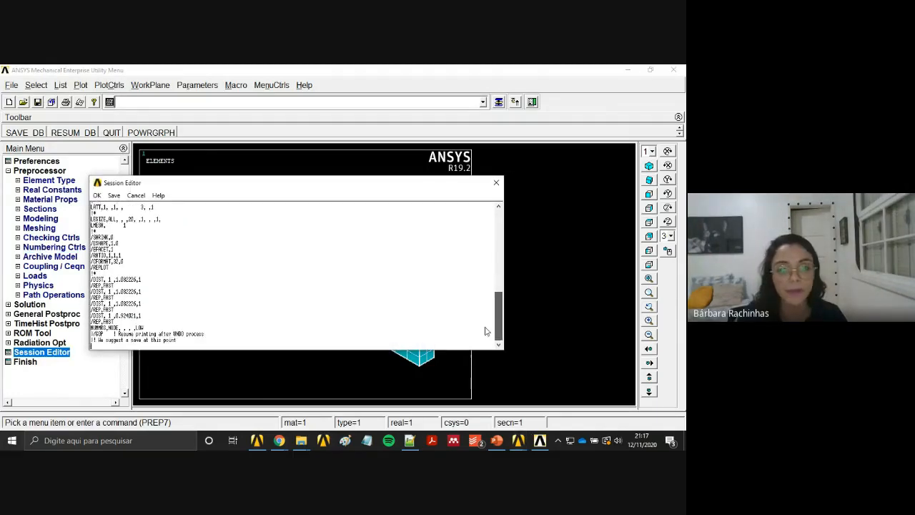
{"action": "left_click_drag", "start_coordinate": [148, 328], "coordinate": [130, 328]}
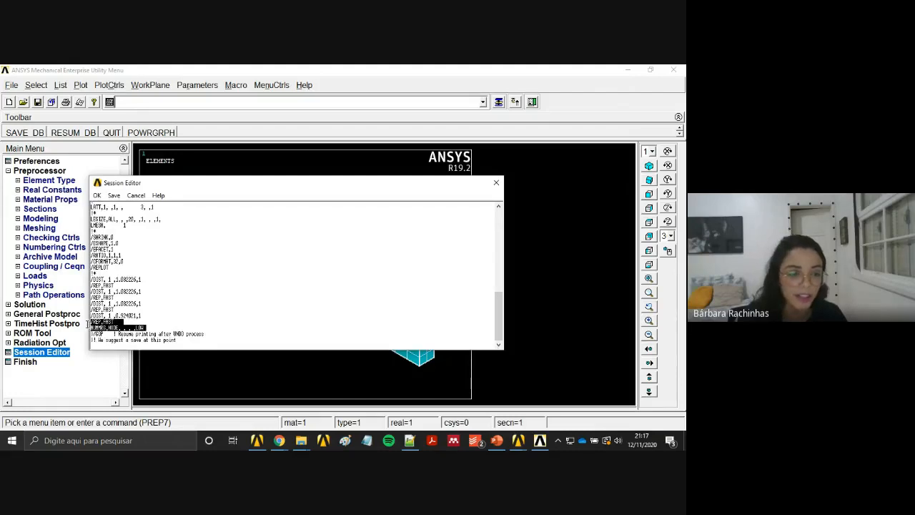
Check the NUMMRG and NUMCMP commands in section 3.8 of the VIGAENG_BEAM.txt script in Notepad++, and return to ANSYS.
{"action": "left_click", "coordinate": [411, 442]}
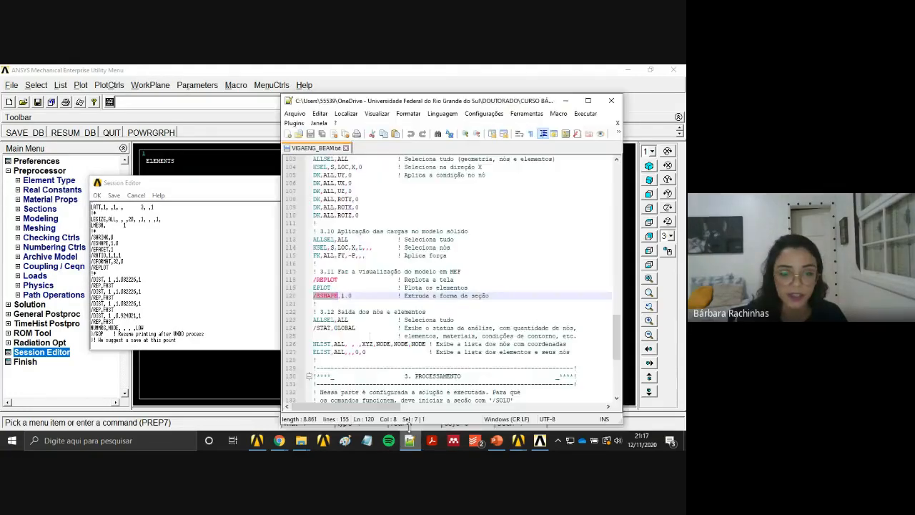
{"action": "scroll", "coordinate": [344, 295], "scroll_direction": "down", "scroll_amount": 1}
{"action": "scroll", "coordinate": [346, 289], "scroll_direction": "up", "scroll_amount": 1}
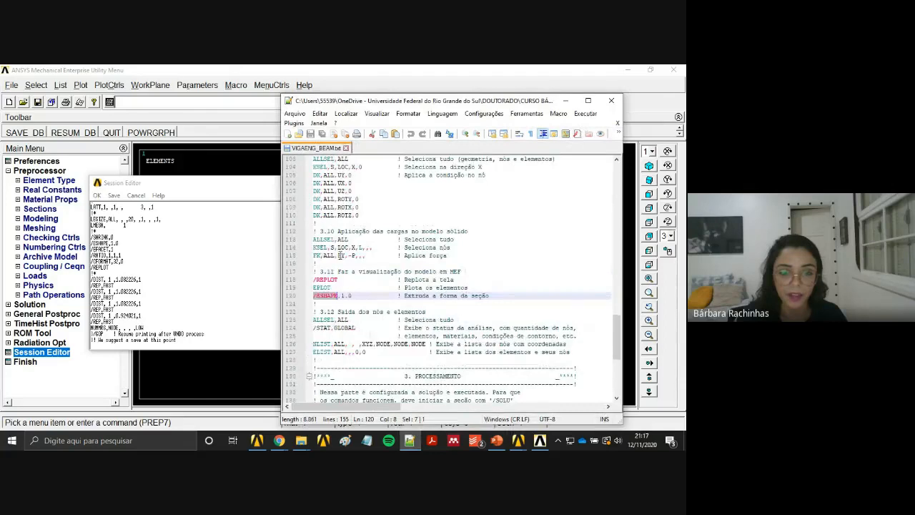
{"action": "scroll", "coordinate": [346, 289], "scroll_direction": "down", "scroll_amount": 2}
{"action": "scroll", "coordinate": [350, 300], "scroll_direction": "up", "scroll_amount": 2}
{"action": "scroll", "coordinate": [356, 309], "scroll_direction": "up", "scroll_amount": 5}
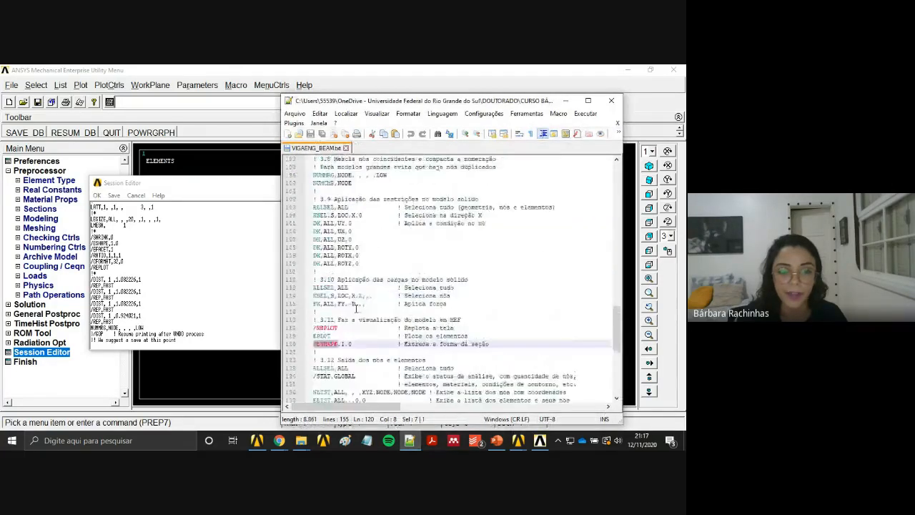
{"action": "left_click_drag", "start_coordinate": [365, 256], "coordinate": [313, 239]}
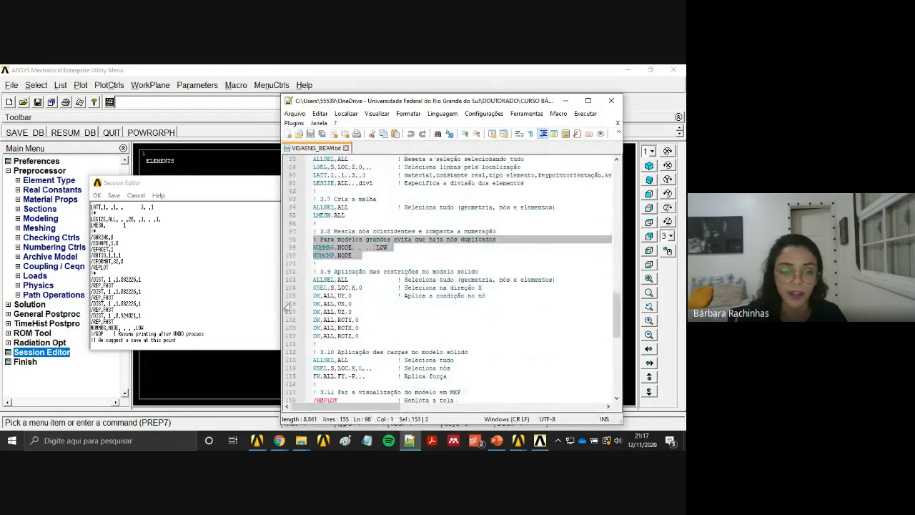
{"action": "left_click", "coordinate": [565, 100]}
Review the LATT and LMESH commands recorded in the Session Editor.
{"action": "scroll", "coordinate": [121, 255], "scroll_direction": "up", "scroll_amount": 2}
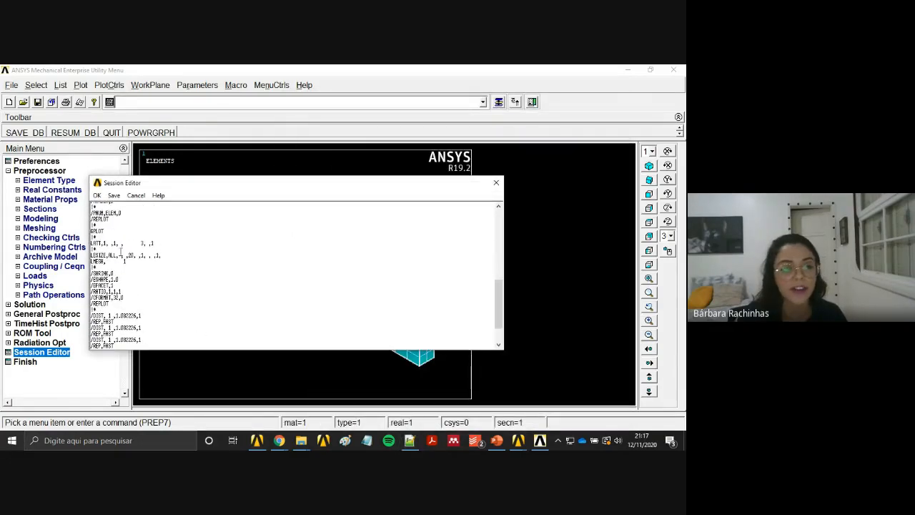
{"action": "left_click_drag", "start_coordinate": [160, 245], "coordinate": [88, 245]}
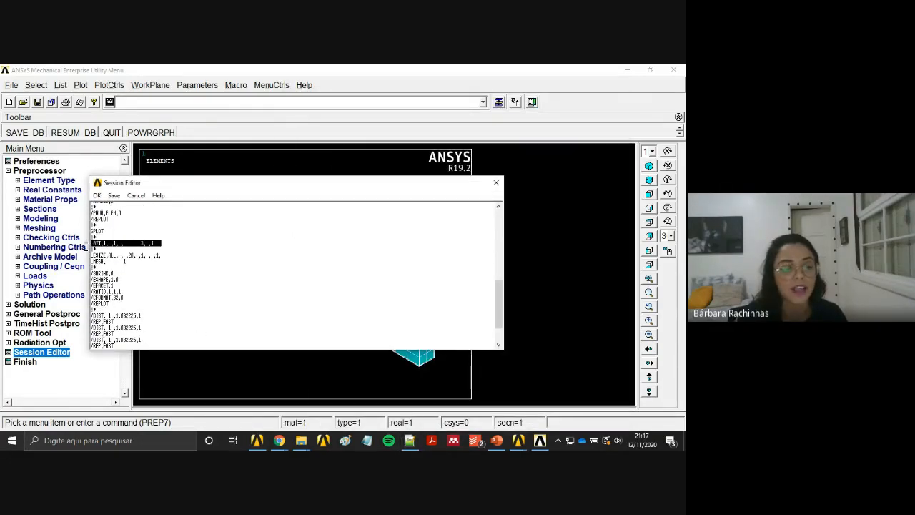
{"action": "left_click_drag", "start_coordinate": [158, 266], "coordinate": [95, 266]}
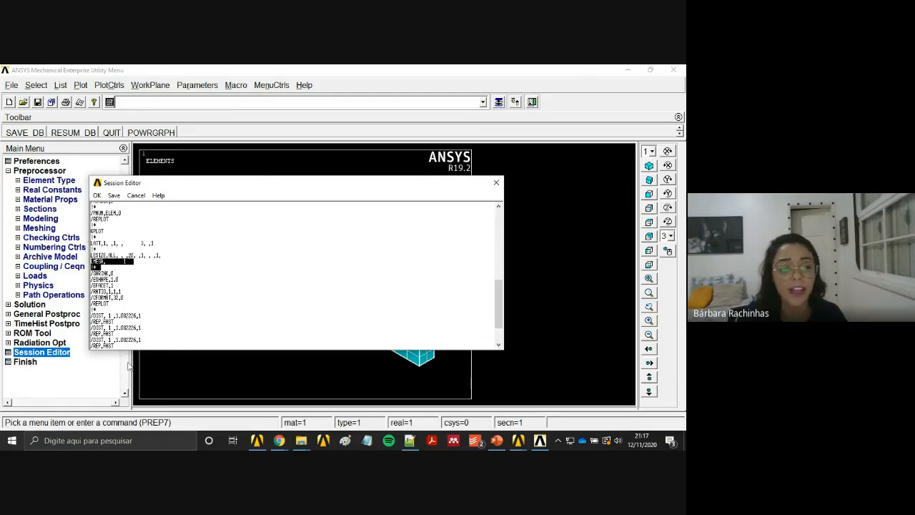
Review the /DIST and /REP,FAST view commands near the end of the session log, and close the Session Editor.
{"action": "scroll", "coordinate": [133, 309], "scroll_direction": "down", "scroll_amount": 2}
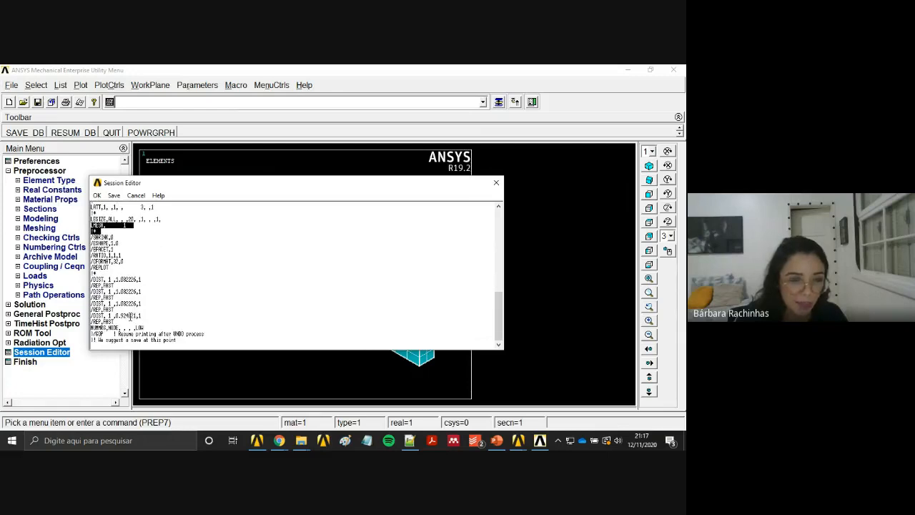
{"action": "left_click_drag", "start_coordinate": [145, 317], "coordinate": [91, 279]}
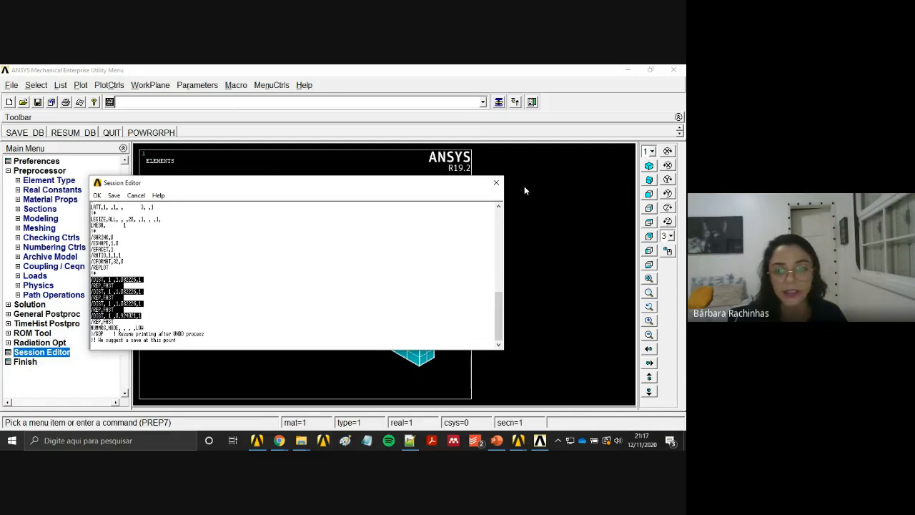
{"action": "left_click", "coordinate": [496, 182]}
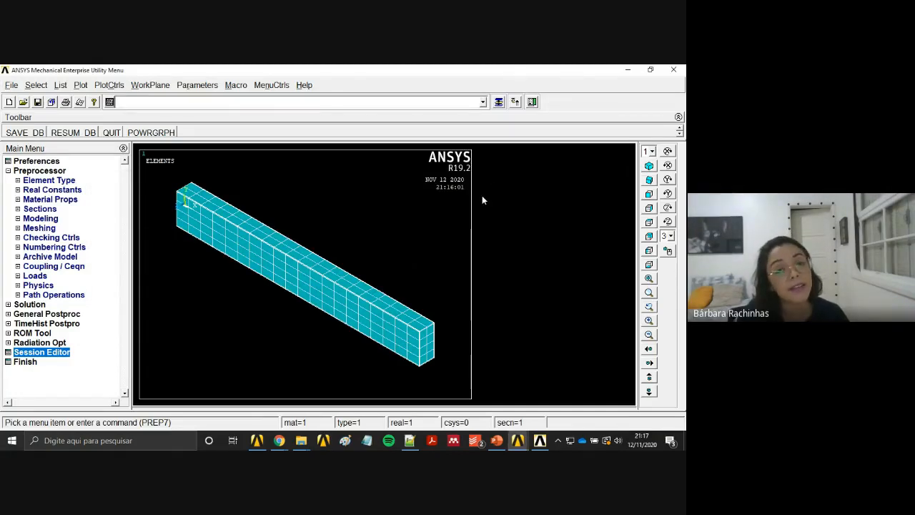
Copy the /UDOC,1,DATE,0 command from VIGAENG_BEAM.txt and run it in ANSYS to hide the date and logo.
{"action": "left_click", "coordinate": [411, 442]}
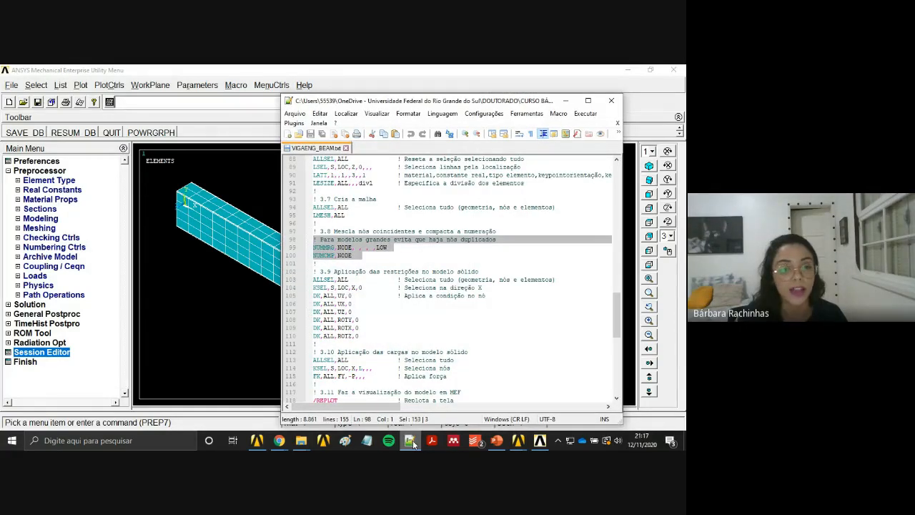
{"action": "left_click_drag", "start_coordinate": [616, 318], "coordinate": [615, 185]}
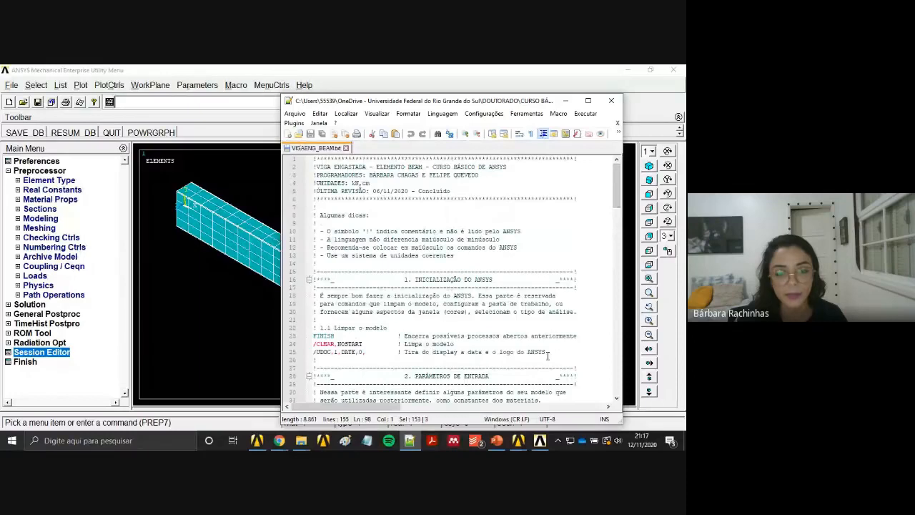
{"action": "left_click_drag", "start_coordinate": [548, 355], "coordinate": [313, 356]}
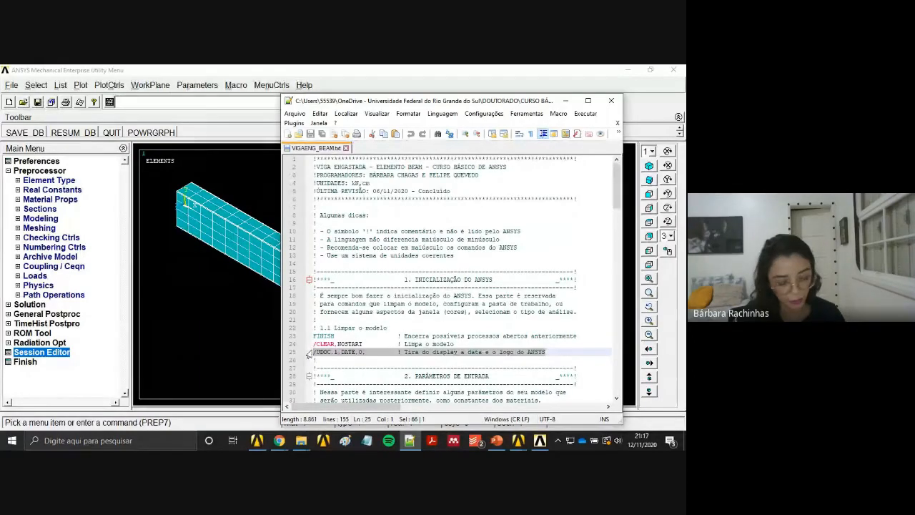
{"action": "left_click", "coordinate": [169, 102]}
{"action": "right_click", "coordinate": [170, 103]}
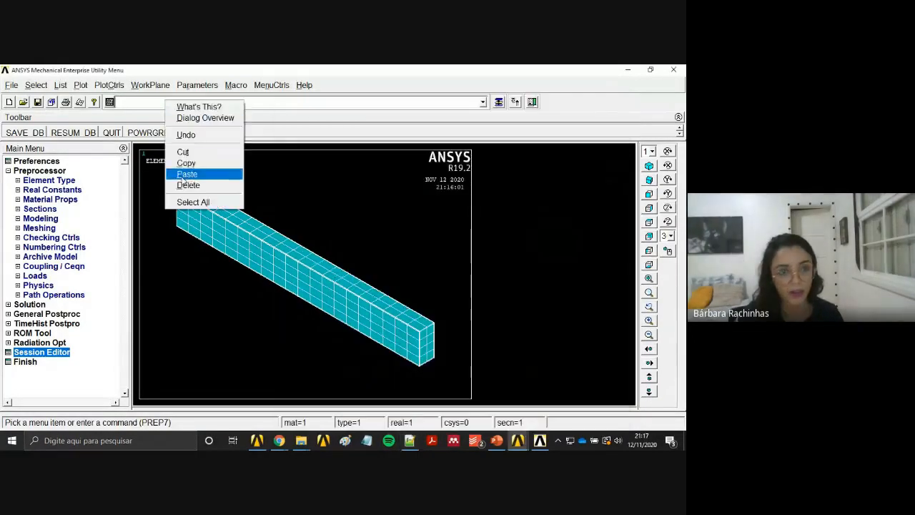
{"action": "left_click", "coordinate": [184, 176]}
{"action": "key", "text": "Return"}
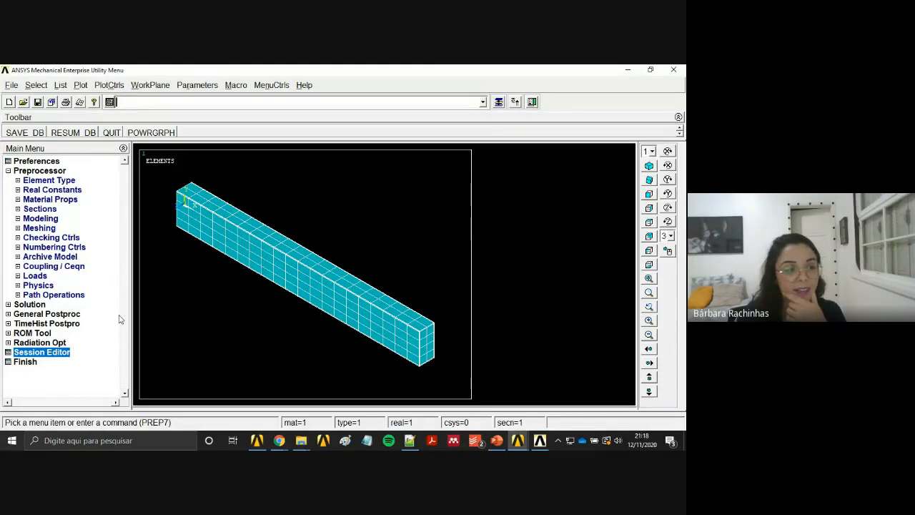
{"action": "left_click", "coordinate": [32, 276]}
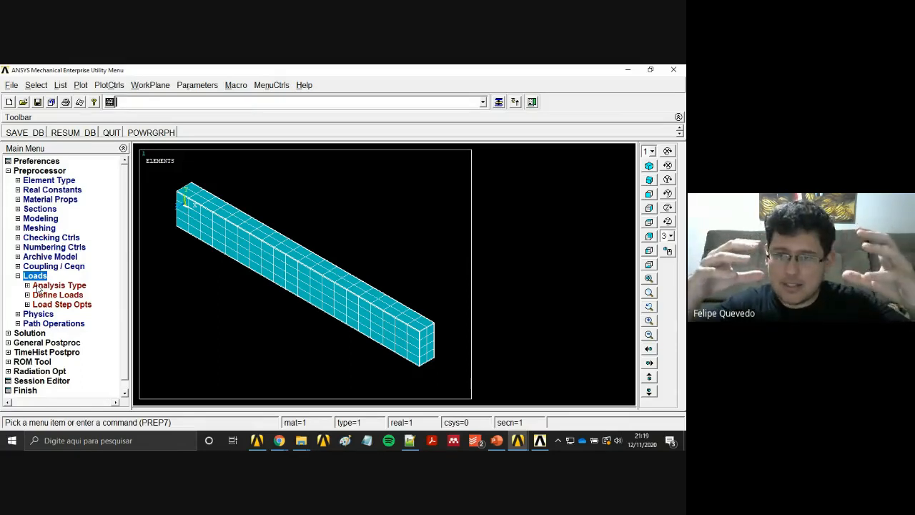
{"action": "left_click", "coordinate": [37, 288]}
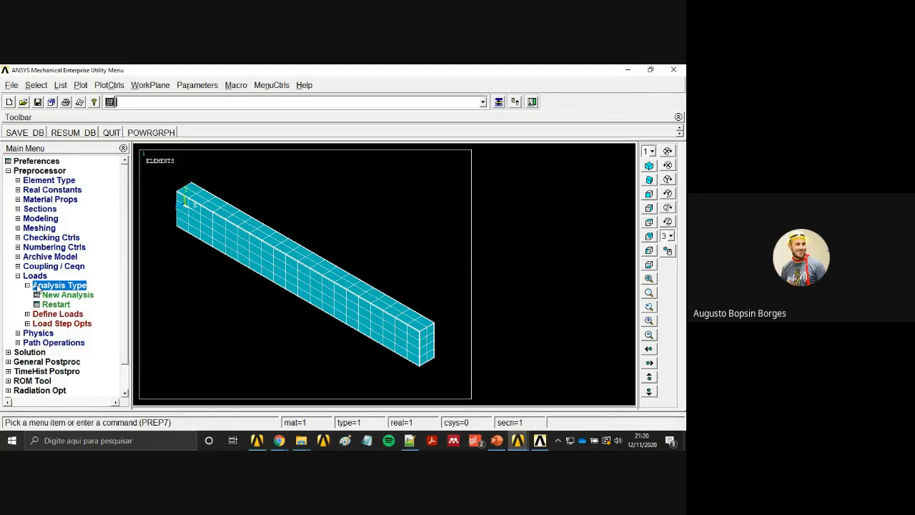
Switch to the Google Meet call, read its chat messages, and return to ANSYS.
{"action": "left_click", "coordinate": [279, 441]}
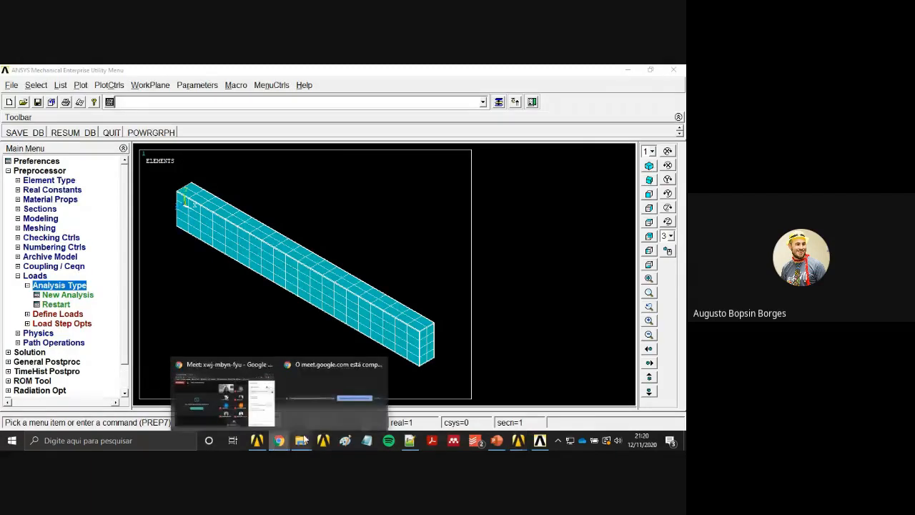
{"action": "left_click", "coordinate": [256, 411]}
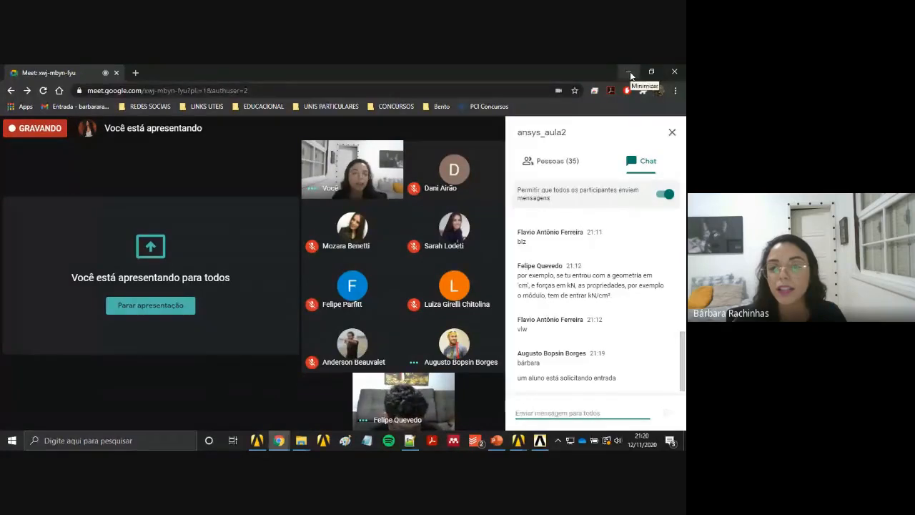
{"action": "left_click", "coordinate": [630, 71]}
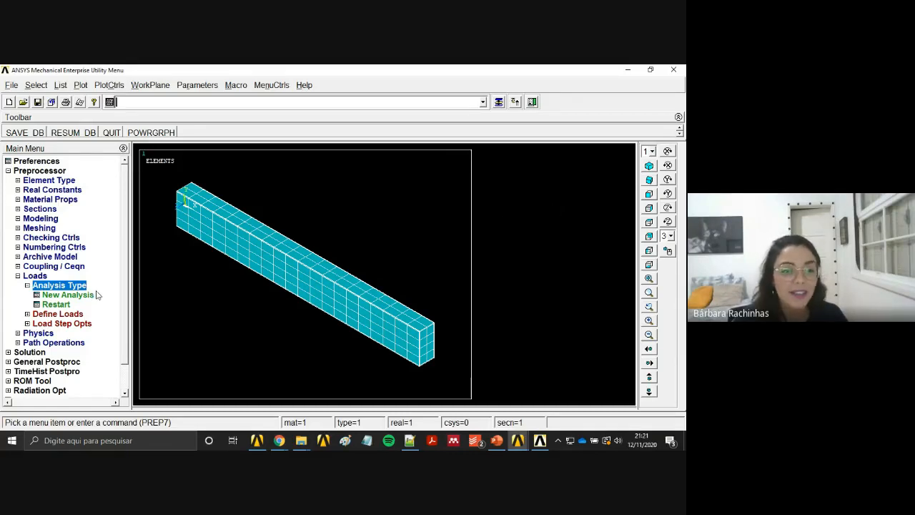
Open the structural displacement constraint definition for keypoints in the preprocessor's loads.
{"action": "left_click", "coordinate": [39, 277]}
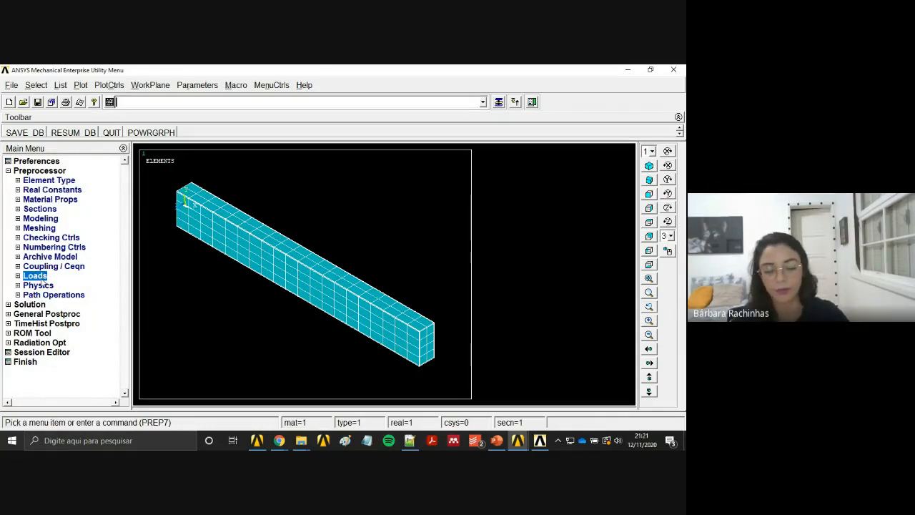
{"action": "left_click", "coordinate": [36, 276]}
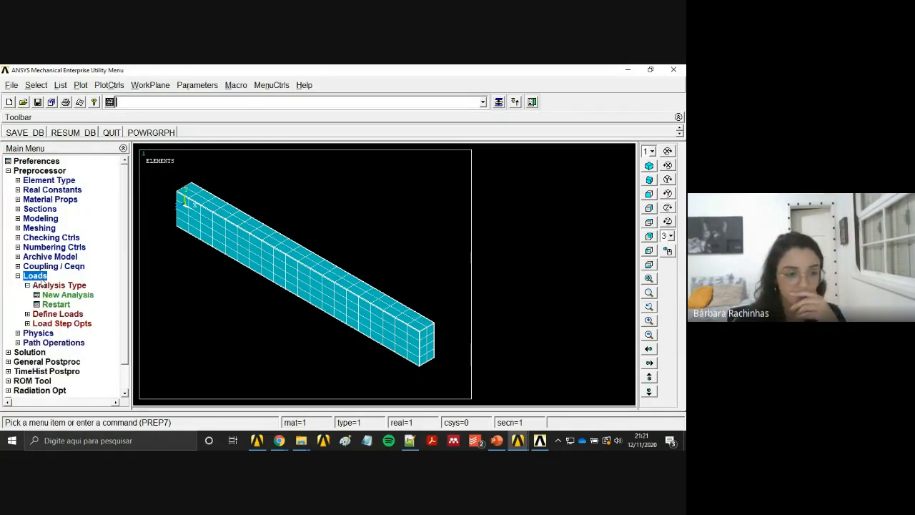
{"action": "left_click", "coordinate": [58, 316]}
{"action": "left_click", "coordinate": [62, 316]}
{"action": "left_click", "coordinate": [63, 318]}
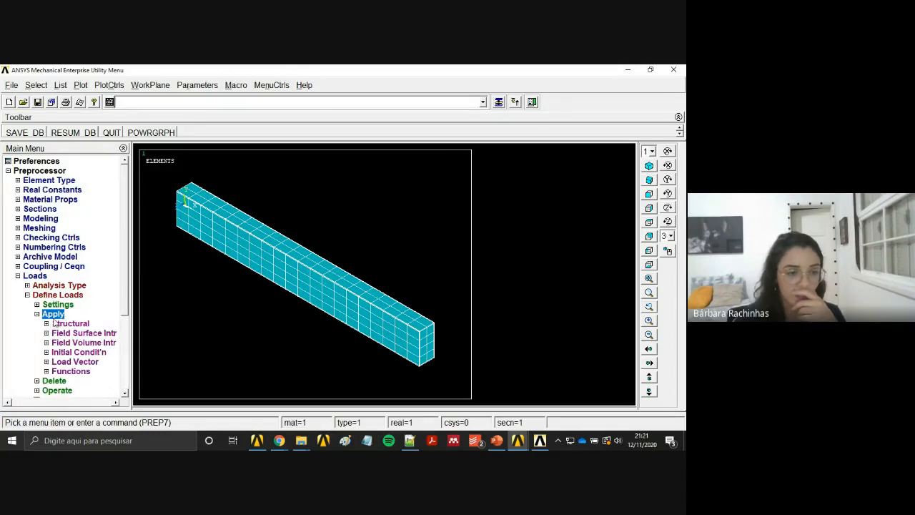
{"action": "left_click", "coordinate": [71, 324]}
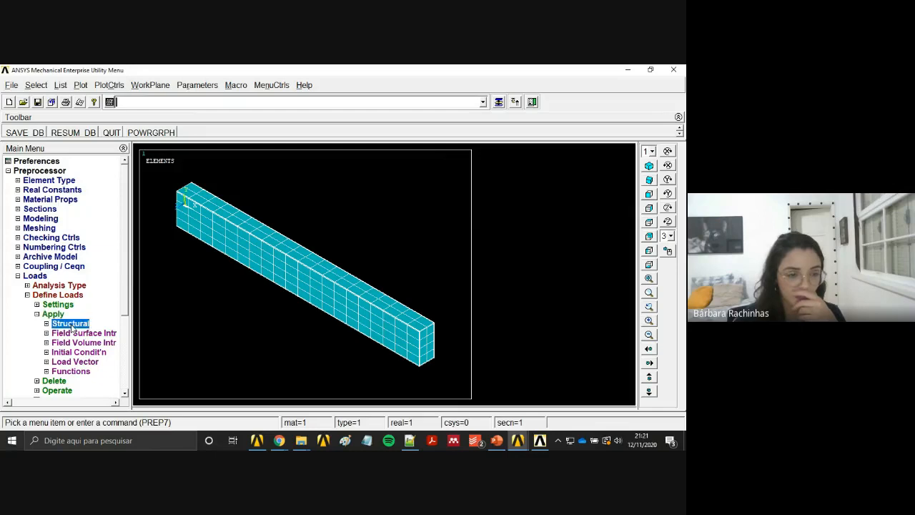
{"action": "left_click_drag", "start_coordinate": [126, 279], "coordinate": [136, 306]}
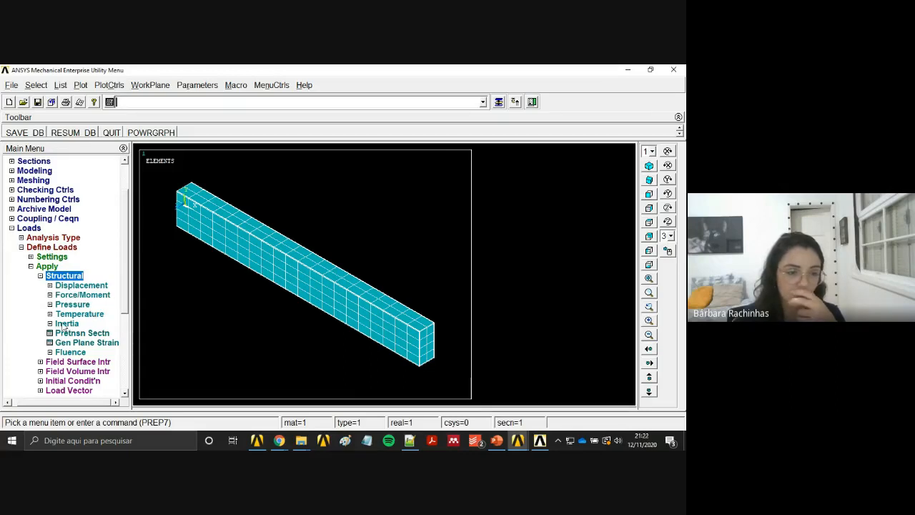
{"action": "left_click", "coordinate": [90, 286]}
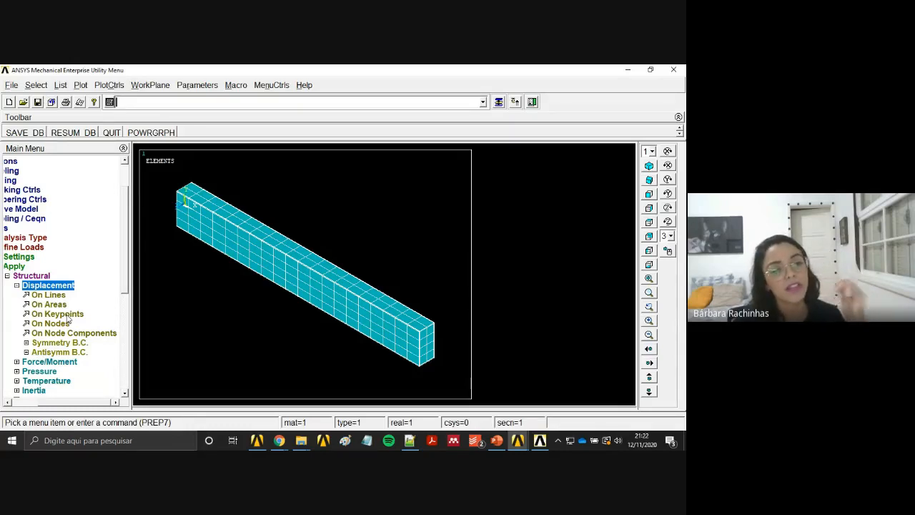
{"action": "left_click", "coordinate": [68, 317]}
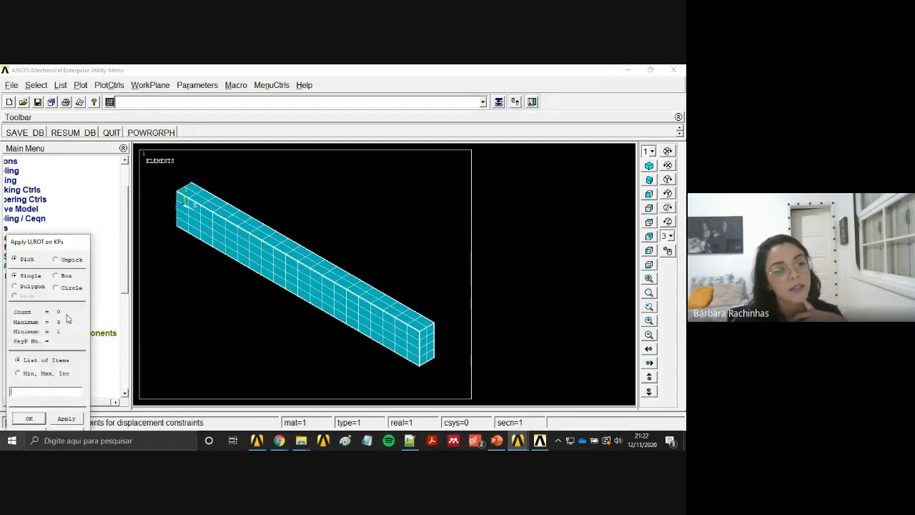
{"action": "left_click_drag", "start_coordinate": [57, 250], "coordinate": [93, 143]}
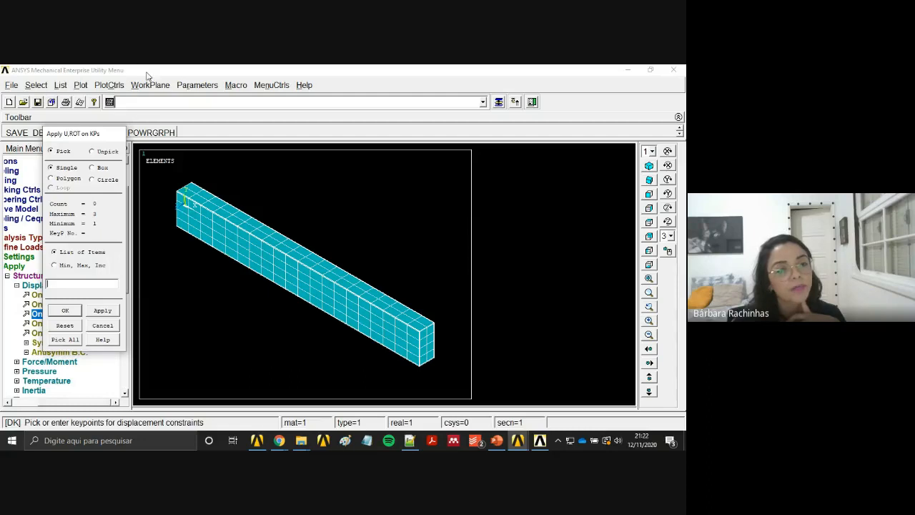
Turn off the display of element shapes based on real constant descriptions and replot the beam.
{"action": "left_click", "coordinate": [109, 86]}
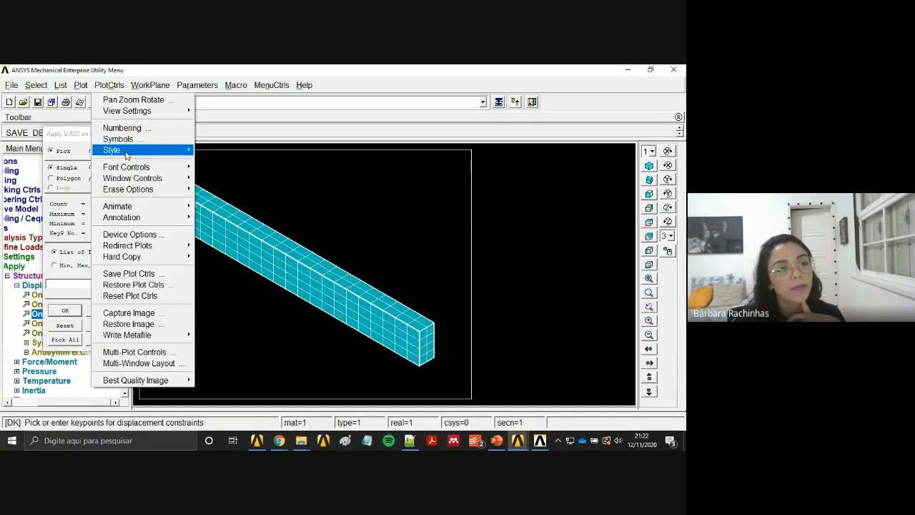
{"action": "mouse_move", "coordinate": [123, 149]}
{"action": "left_click", "coordinate": [215, 164]}
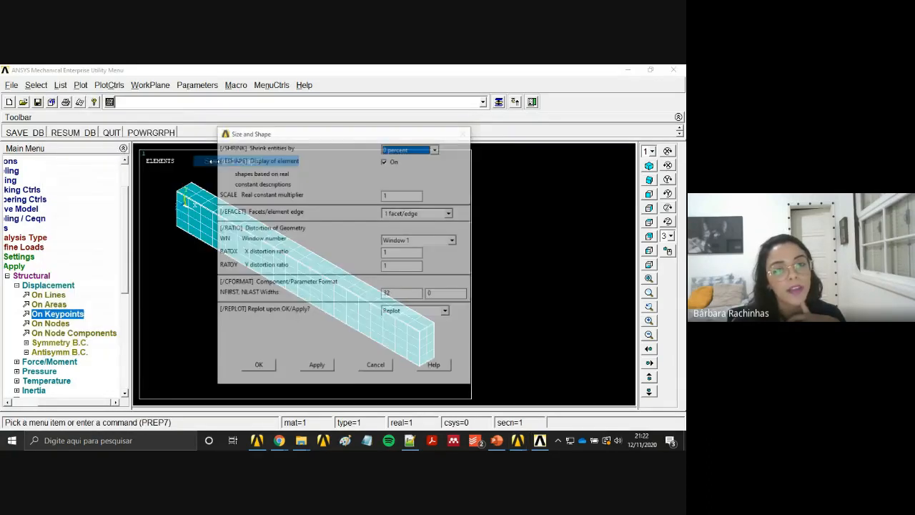
{"action": "left_click", "coordinate": [257, 367]}
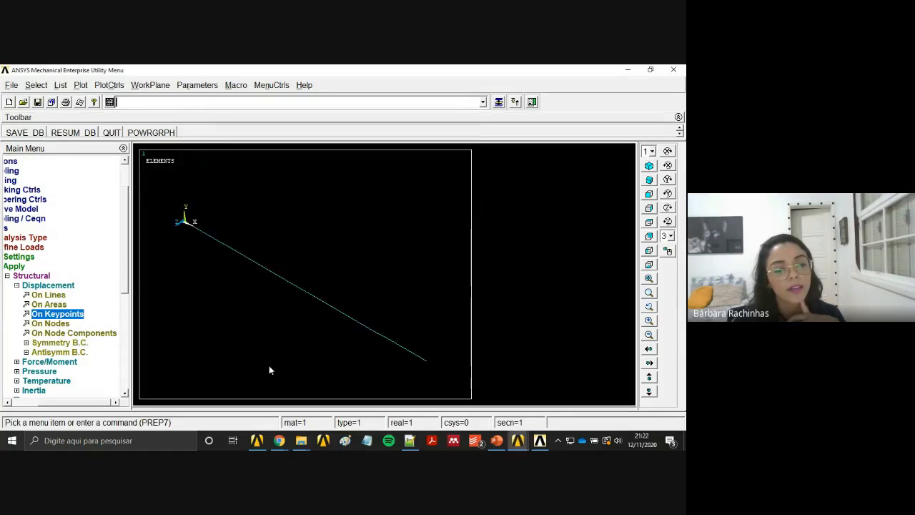
Constrain all degrees of freedom at the keypoint at the beam's origin with a constant displacement value of 0.
{"action": "left_click", "coordinate": [63, 316]}
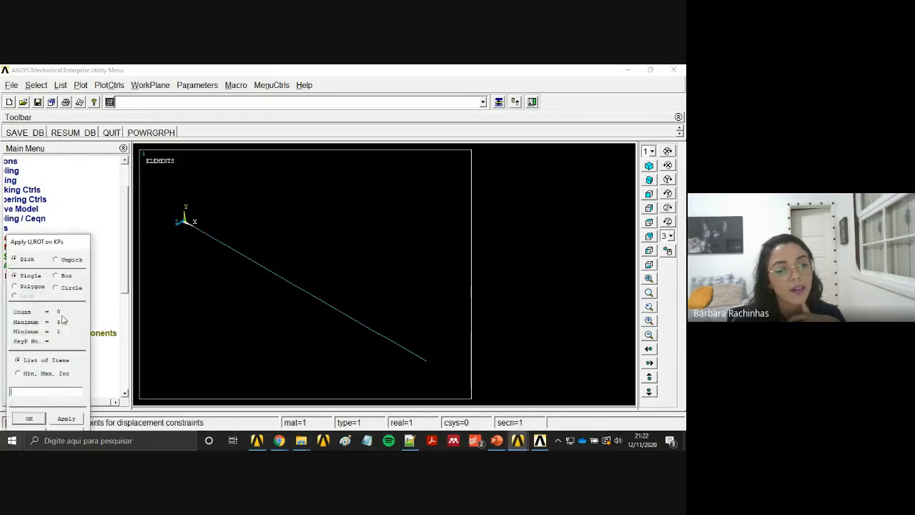
{"action": "left_click", "coordinate": [183, 222]}
{"action": "left_click_drag", "start_coordinate": [89, 242], "coordinate": [142, 156]}
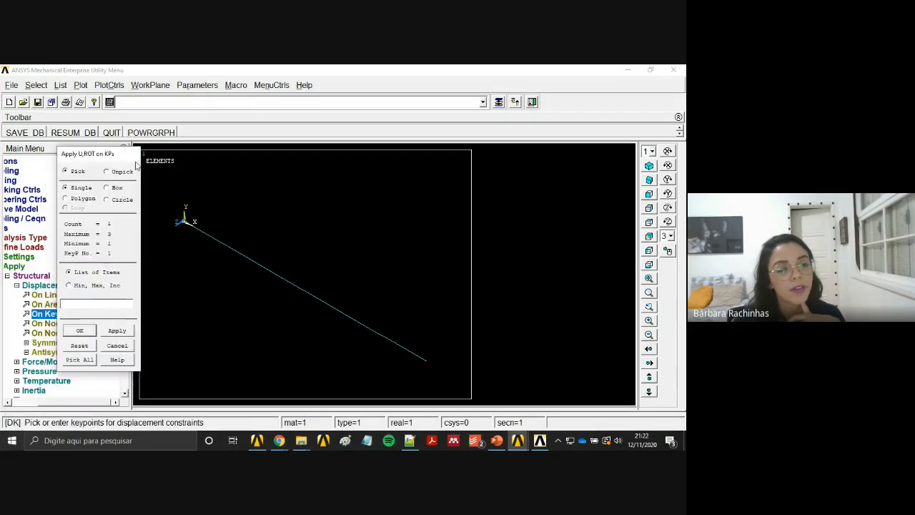
{"action": "left_click", "coordinate": [80, 332]}
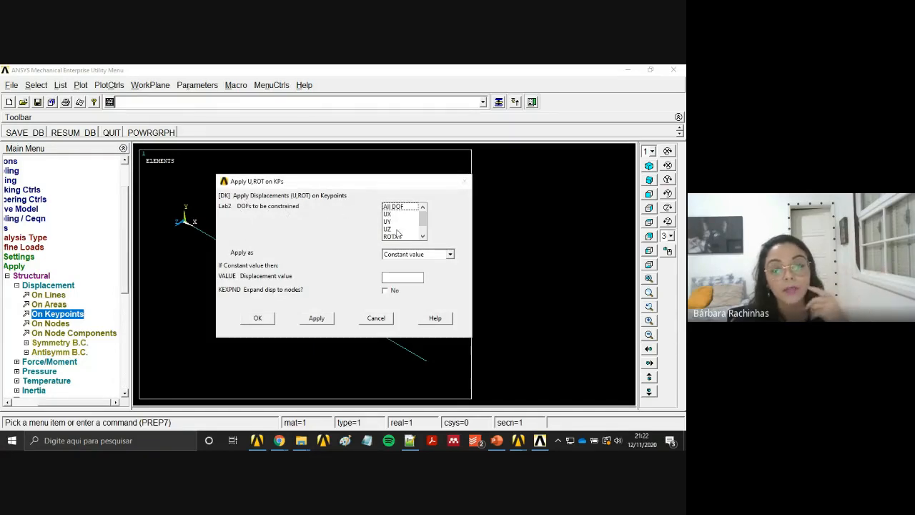
{"action": "left_click", "coordinate": [402, 207]}
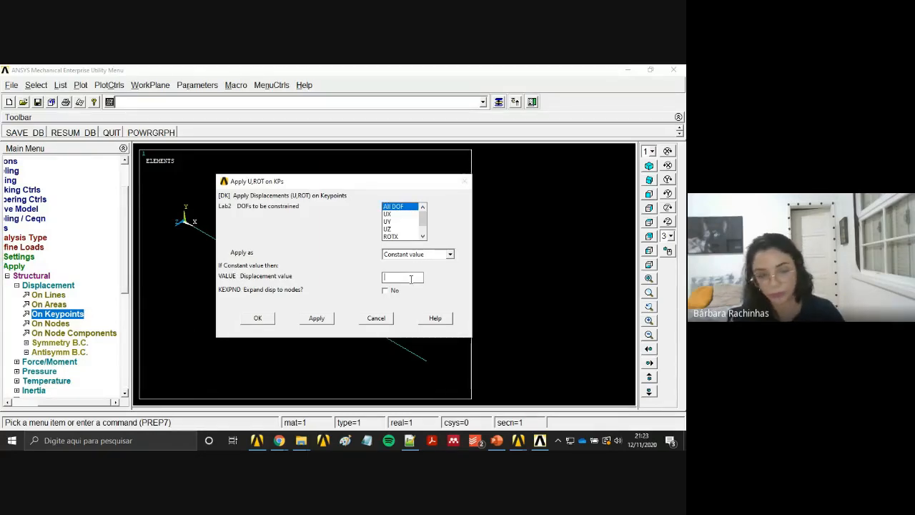
{"action": "type", "text": "0"}
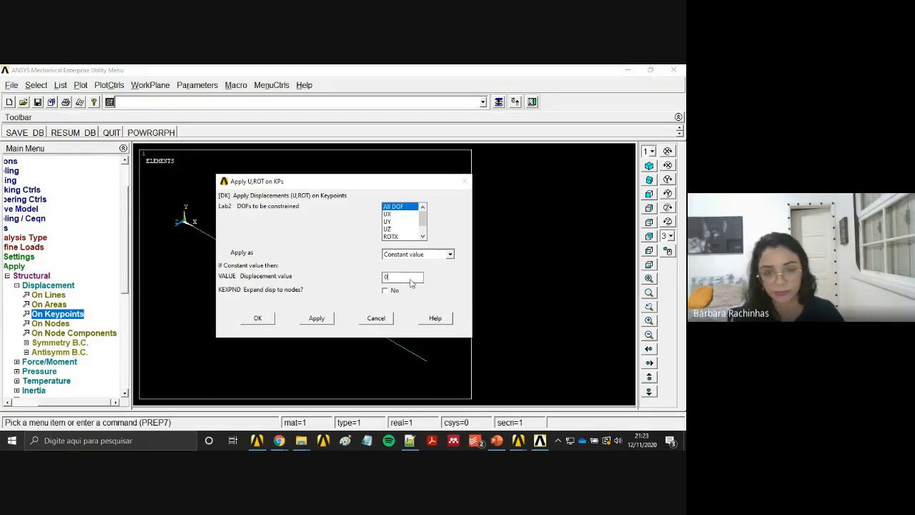
{"action": "left_click", "coordinate": [259, 318]}
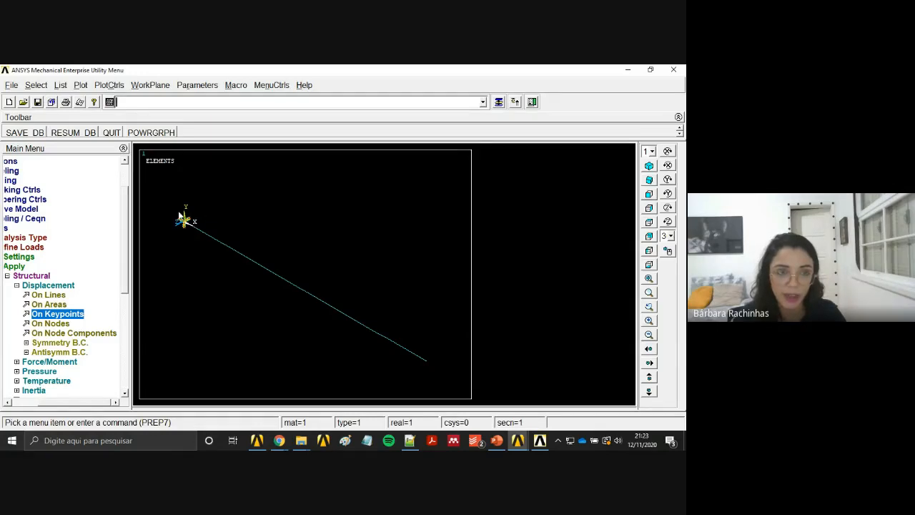
{"action": "left_click", "coordinate": [113, 86]}
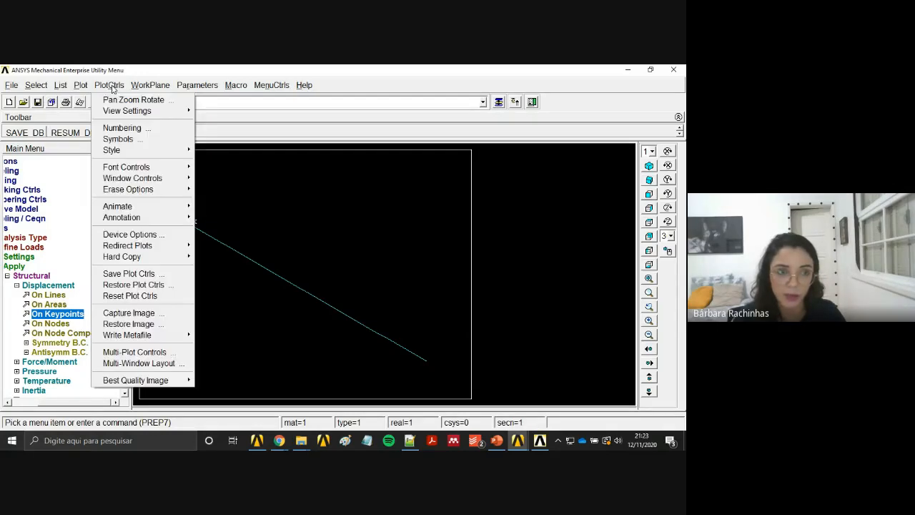
{"action": "left_click", "coordinate": [128, 140]}
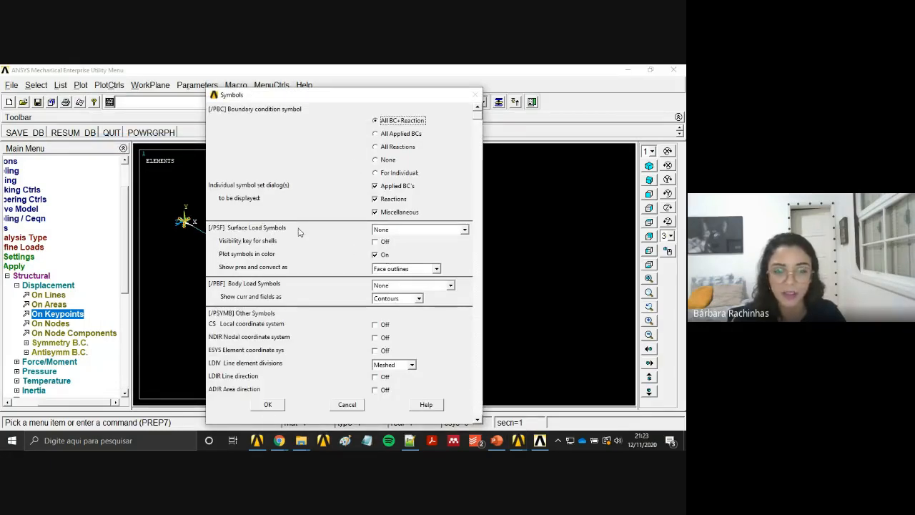
{"action": "left_click", "coordinate": [399, 230]}
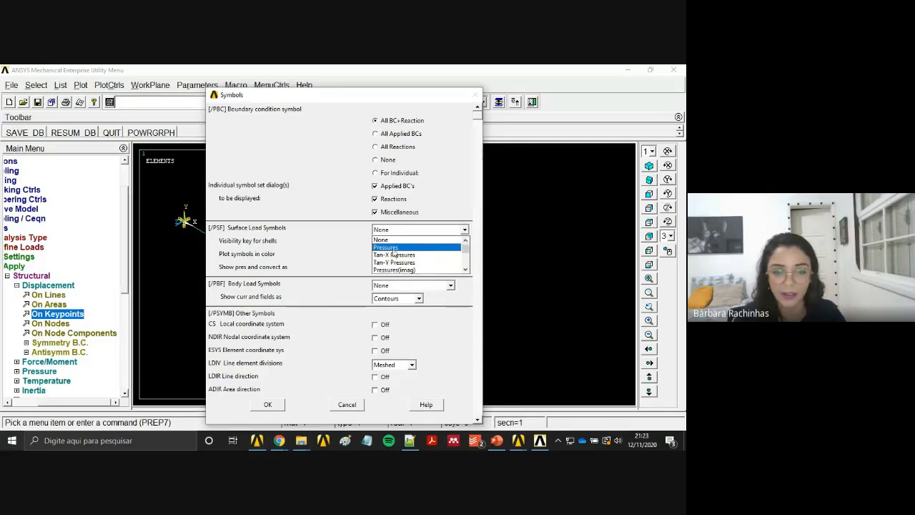
{"action": "left_click", "coordinate": [392, 253]}
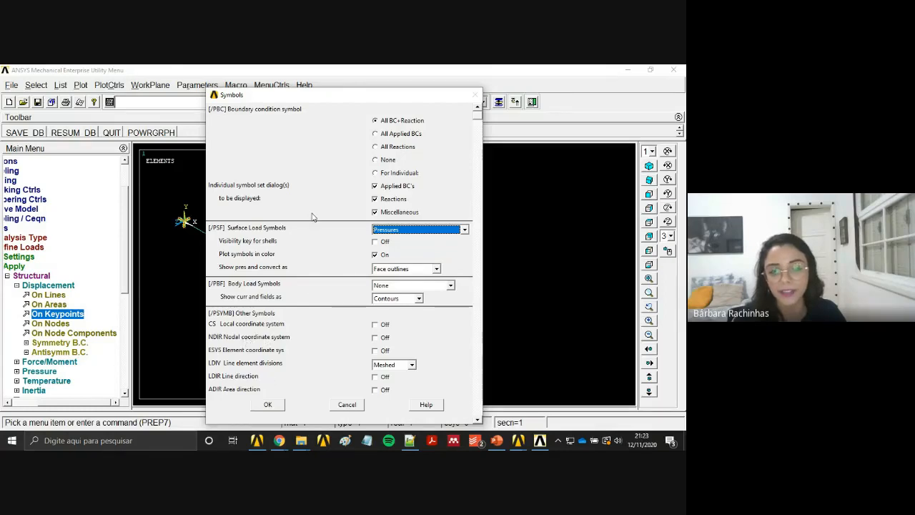
{"action": "left_click", "coordinate": [416, 270]}
{"action": "left_click", "coordinate": [417, 270]}
{"action": "left_click", "coordinate": [416, 270]}
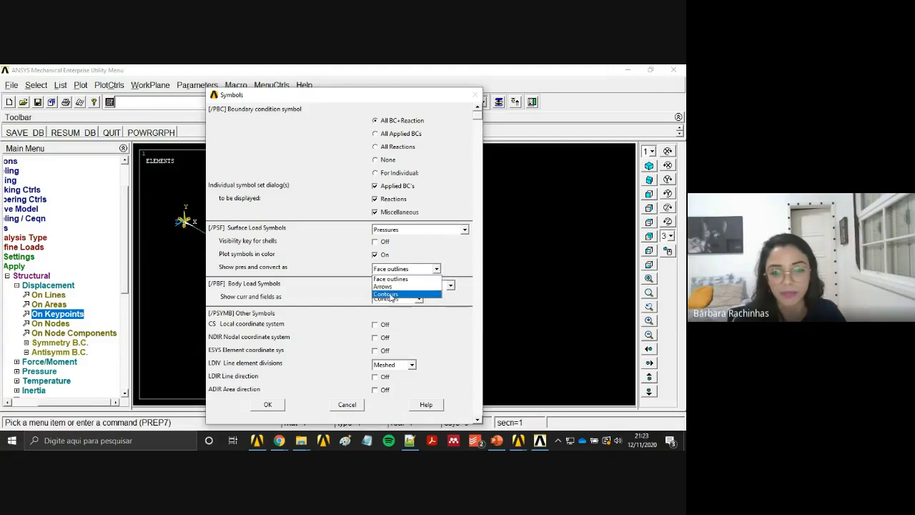
{"action": "left_click", "coordinate": [287, 244]}
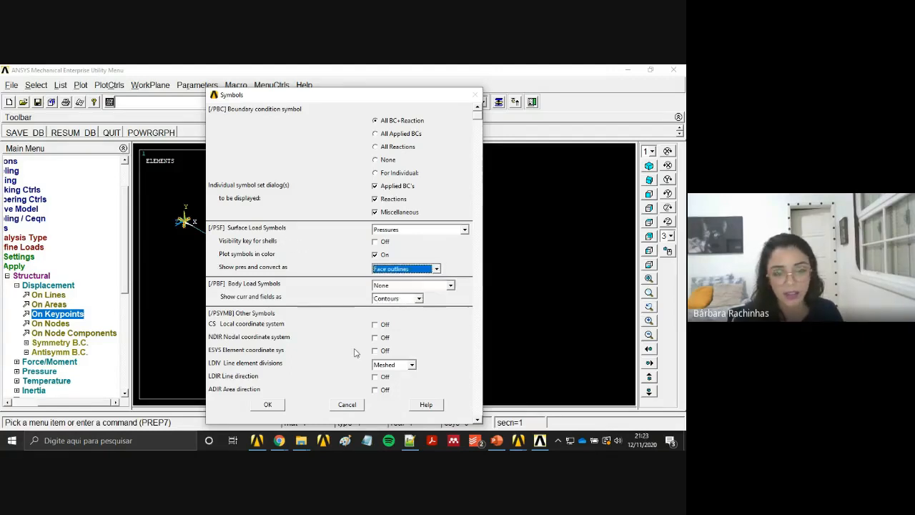
{"action": "left_click", "coordinate": [347, 405]}
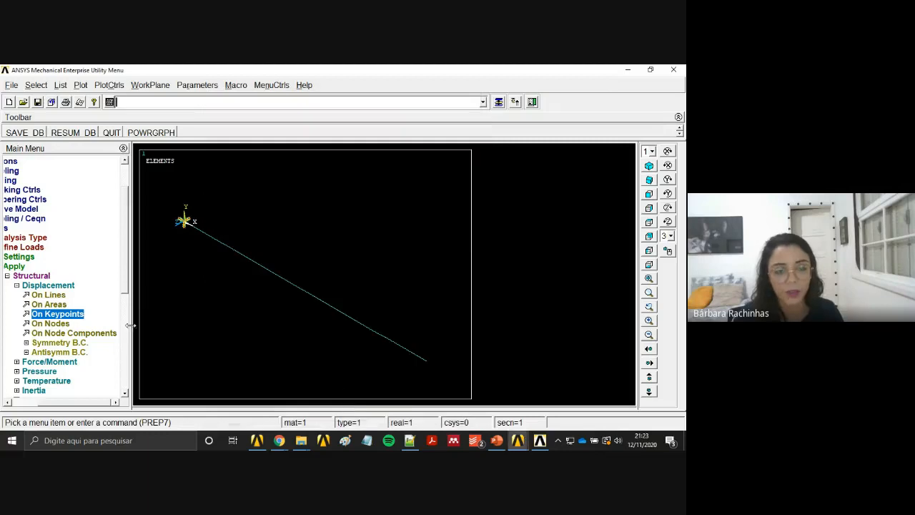
Apply a constant FY force of -100 to the keypoint at the beam's free end.
{"action": "left_click", "coordinate": [17, 285]}
{"action": "left_click", "coordinate": [71, 295]}
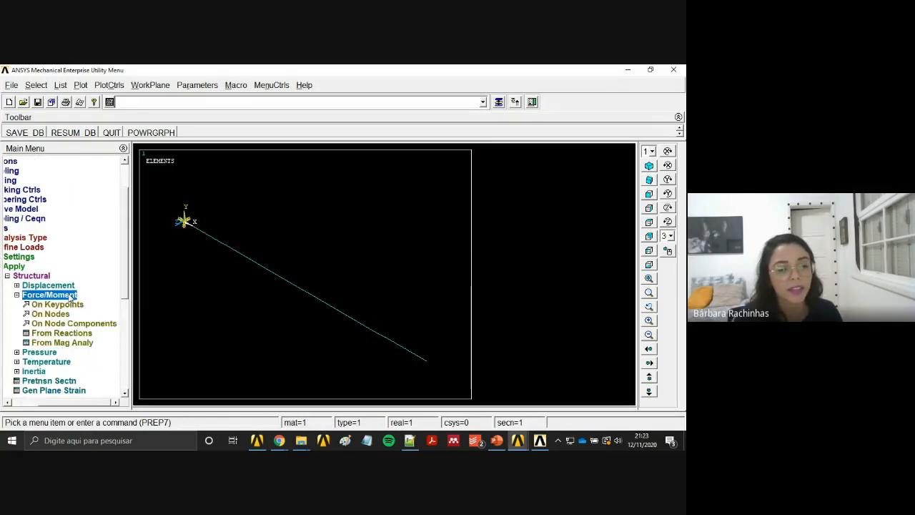
{"action": "left_click", "coordinate": [60, 305]}
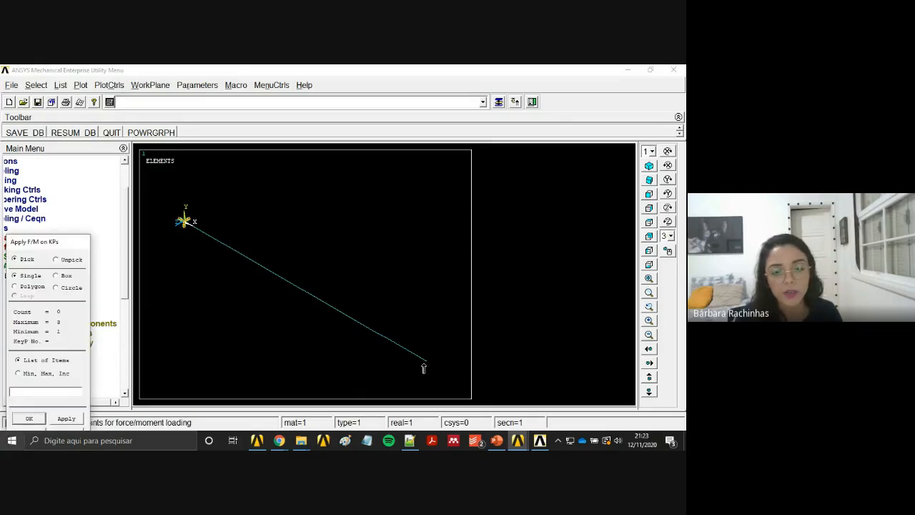
{"action": "left_click", "coordinate": [30, 418]}
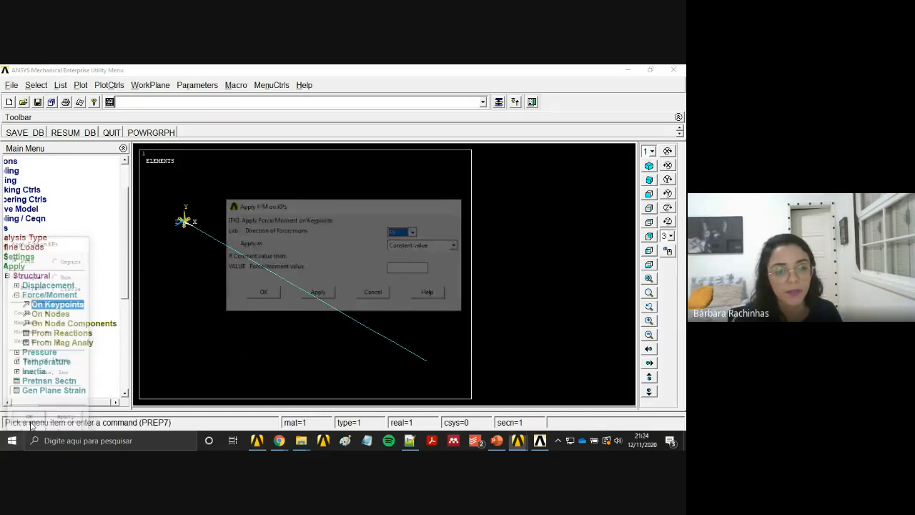
{"action": "left_click", "coordinate": [414, 236]}
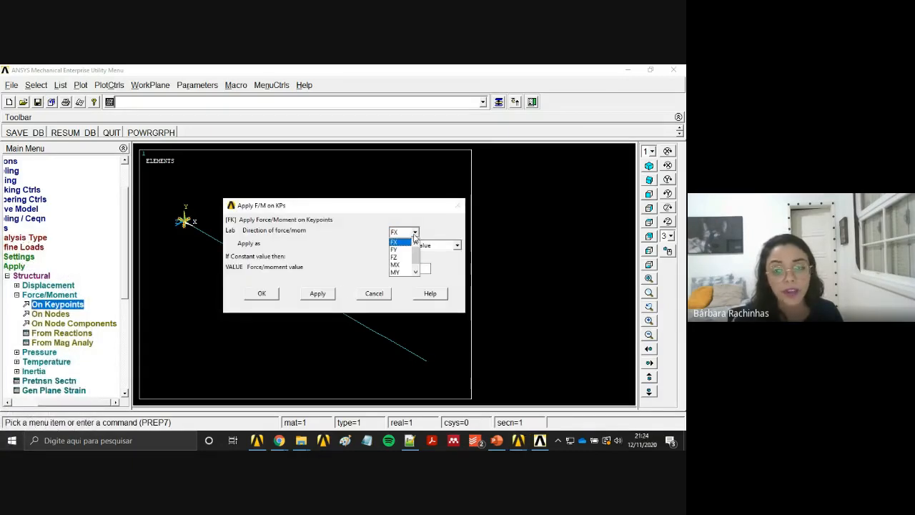
{"action": "left_click", "coordinate": [401, 251]}
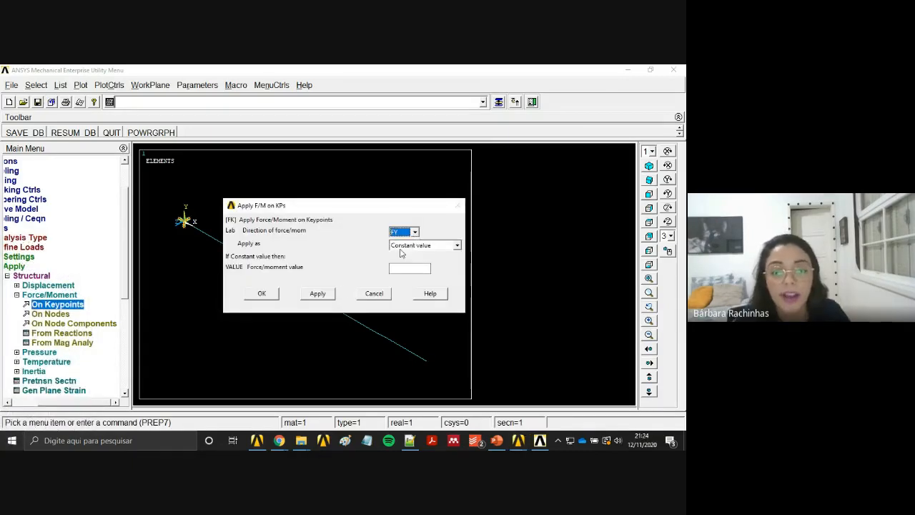
{"action": "left_click", "coordinate": [418, 245]}
{"action": "left_click", "coordinate": [420, 252]}
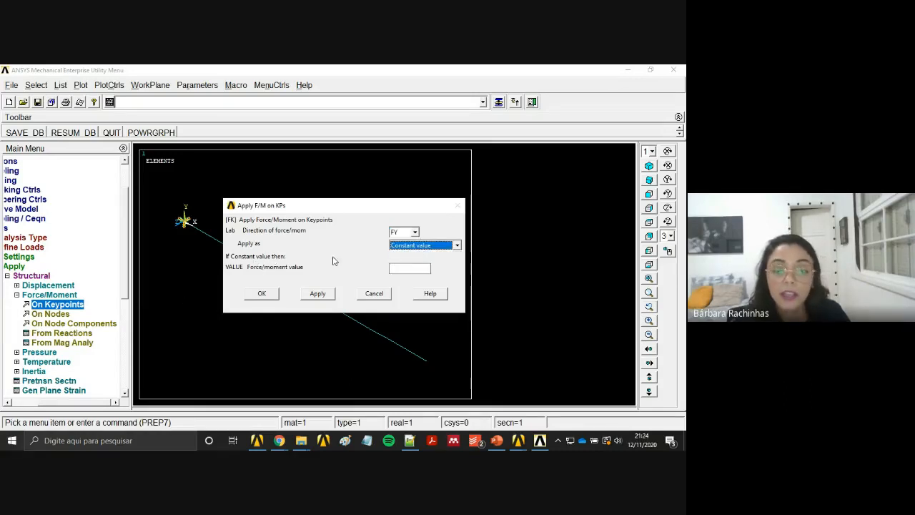
{"action": "left_click", "coordinate": [412, 268]}
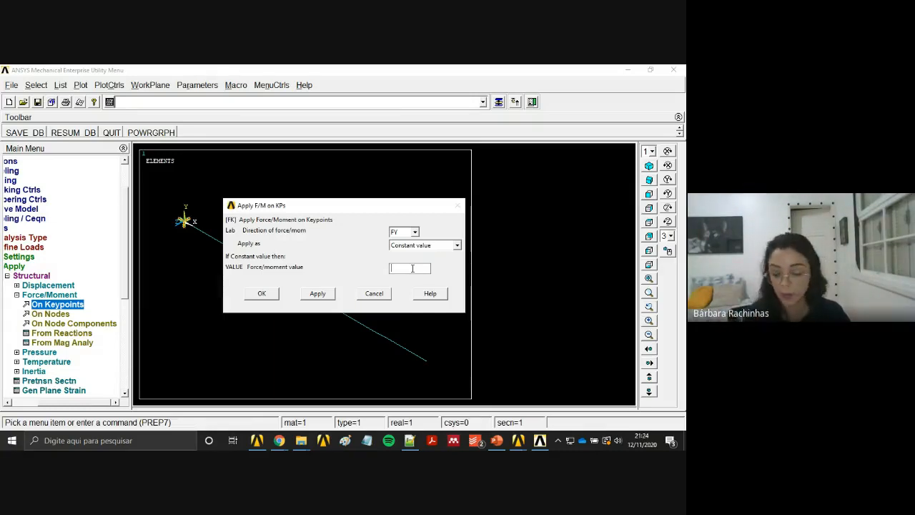
{"action": "type", "text": "-100"}
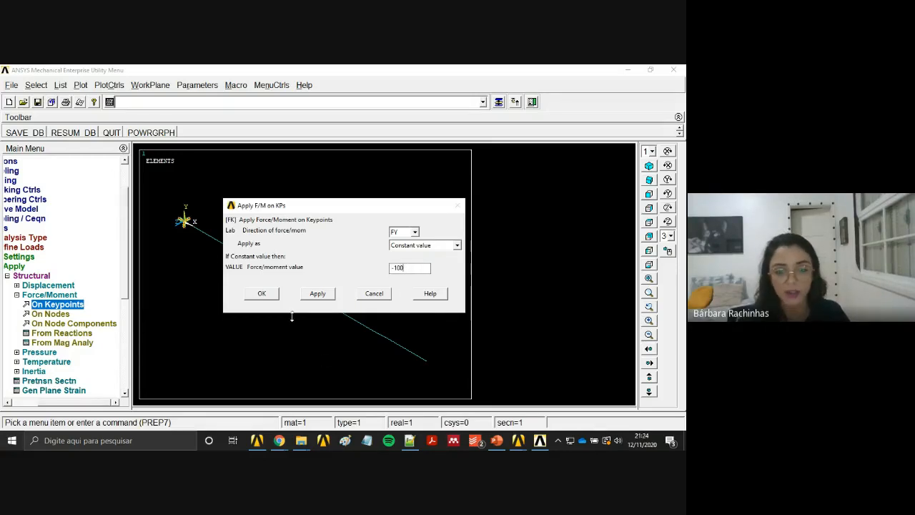
{"action": "left_click", "coordinate": [263, 293]}
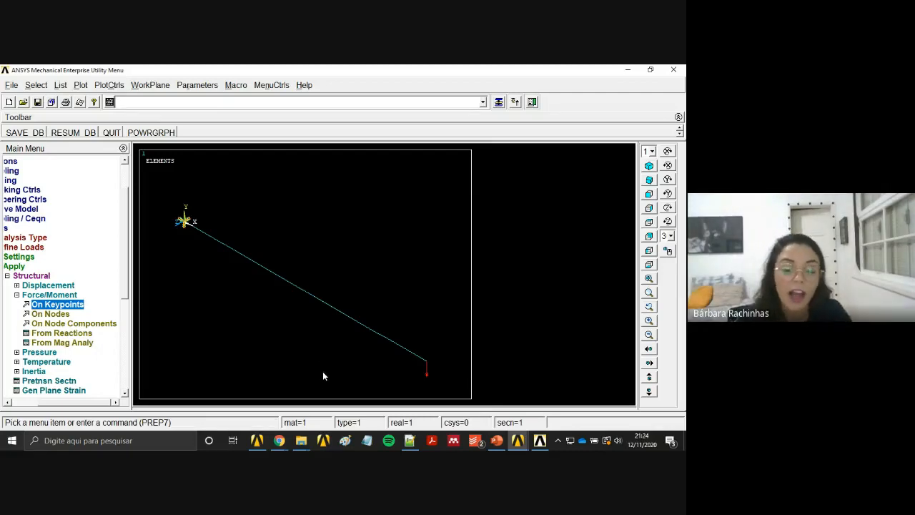
Collapse the expanded loads branches and list the coordinates of all keypoints, closing the listing after reading it.
{"action": "left_click", "coordinate": [26, 278]}
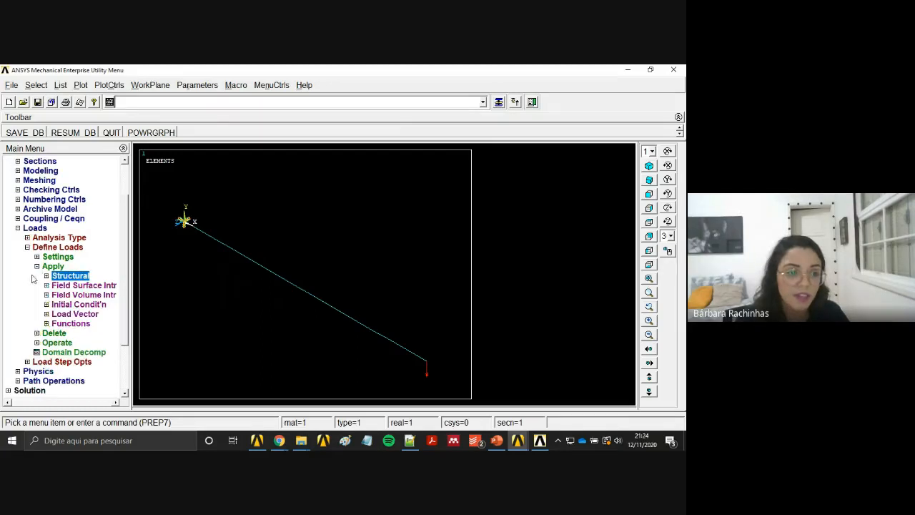
{"action": "left_click", "coordinate": [45, 267]}
{"action": "left_click", "coordinate": [44, 248]}
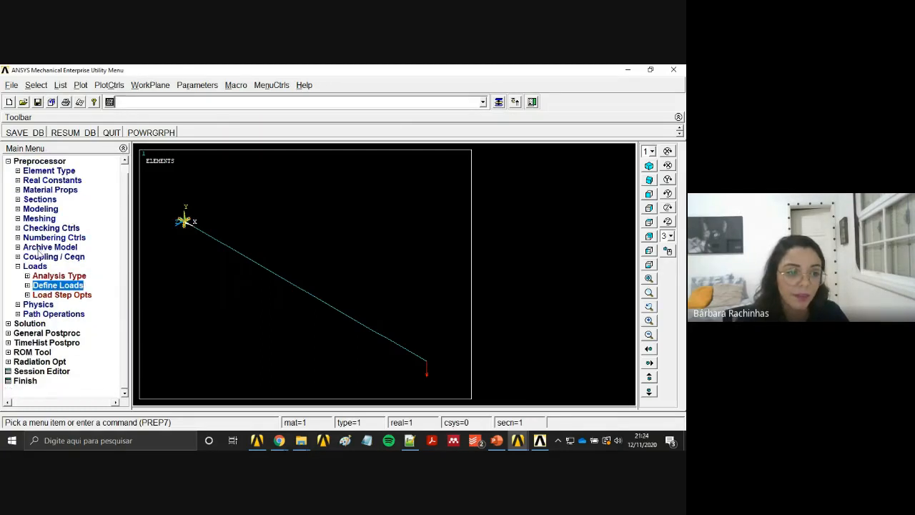
{"action": "left_click", "coordinate": [36, 266]}
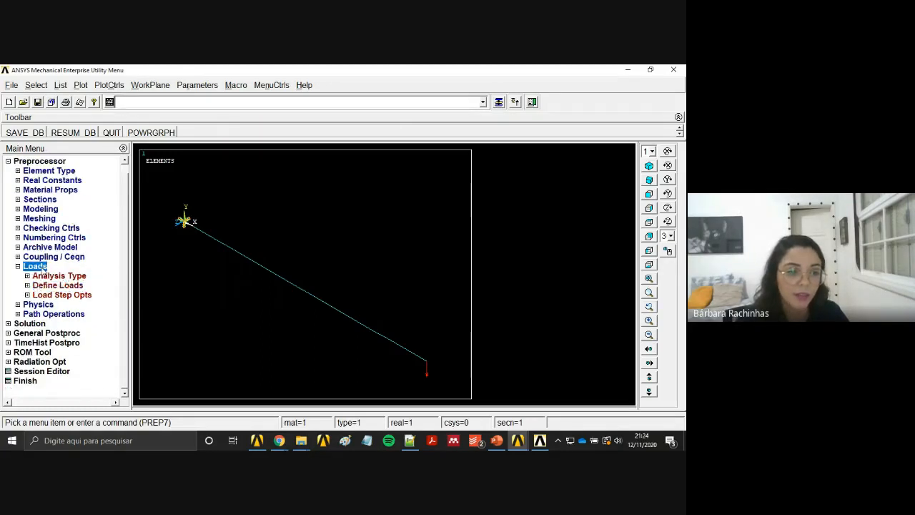
{"action": "left_click", "coordinate": [61, 85]}
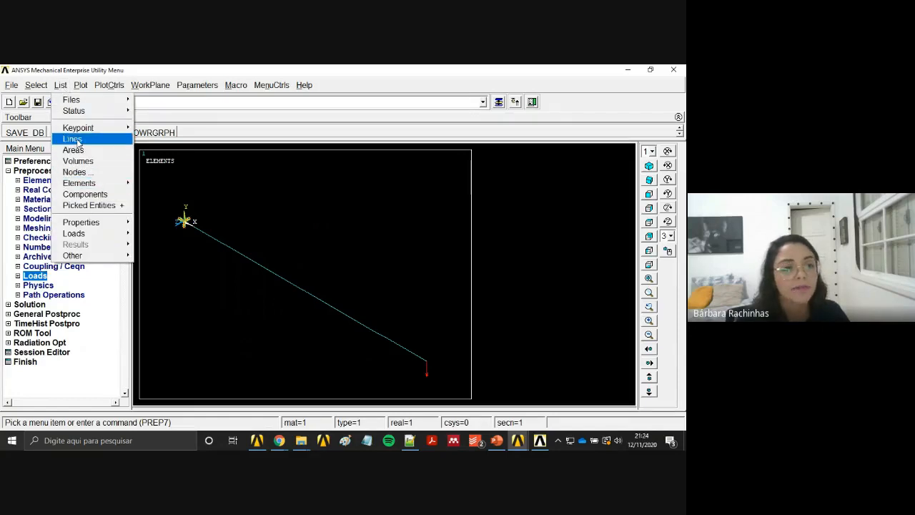
{"action": "mouse_move", "coordinate": [77, 128]}
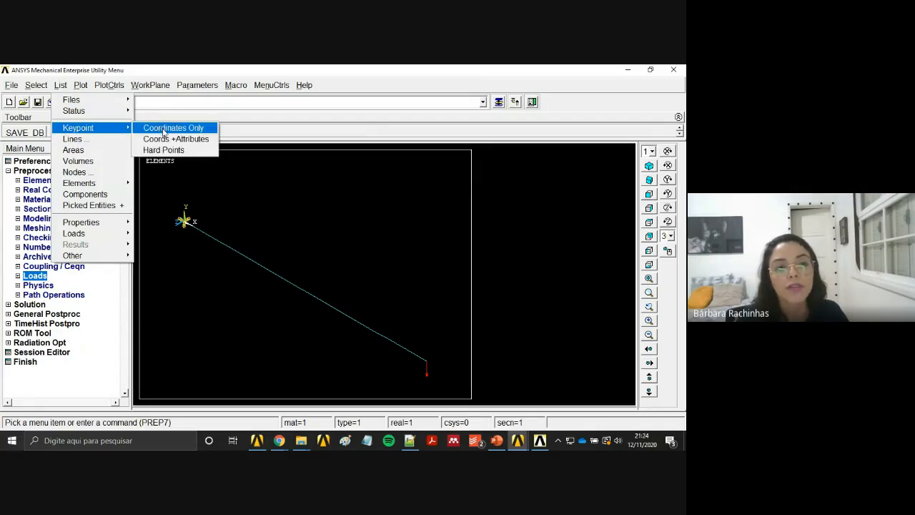
{"action": "left_click", "coordinate": [163, 133]}
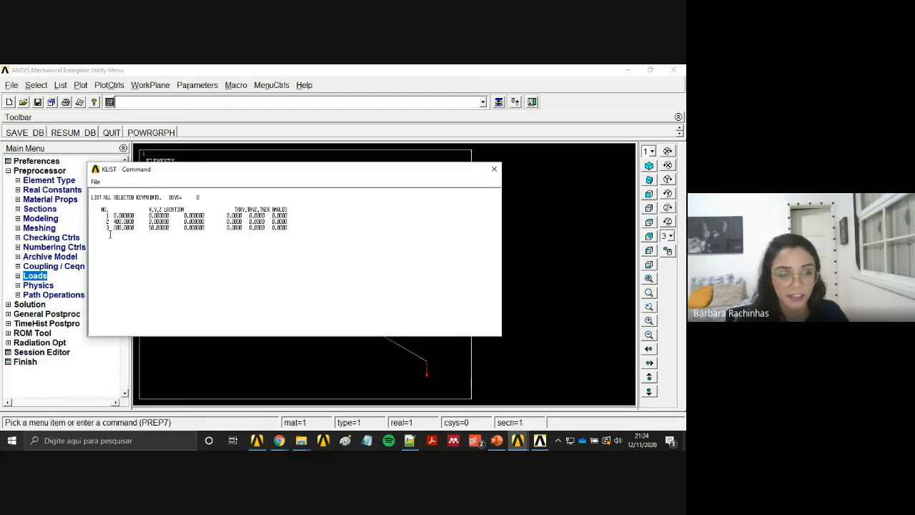
{"action": "left_click", "coordinate": [494, 170]}
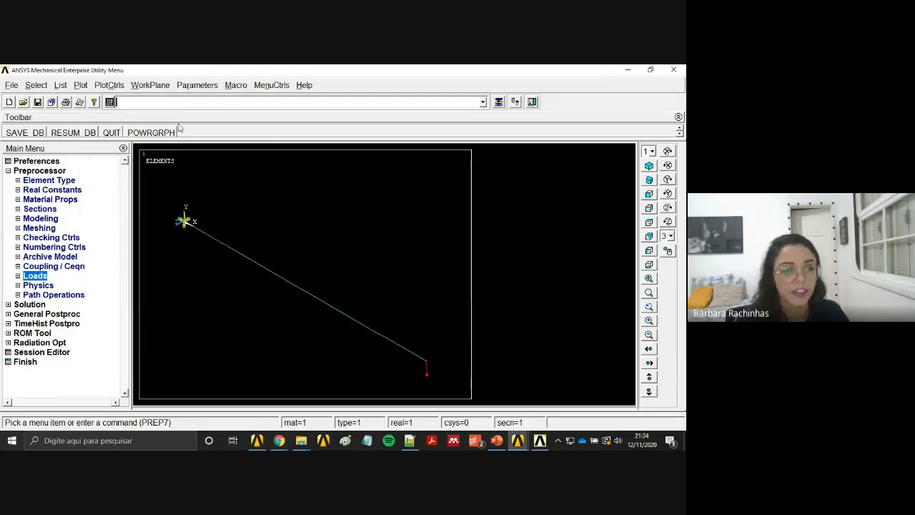
Plot only the model's keypoints in the graphics area.
{"action": "left_click", "coordinate": [60, 85]}
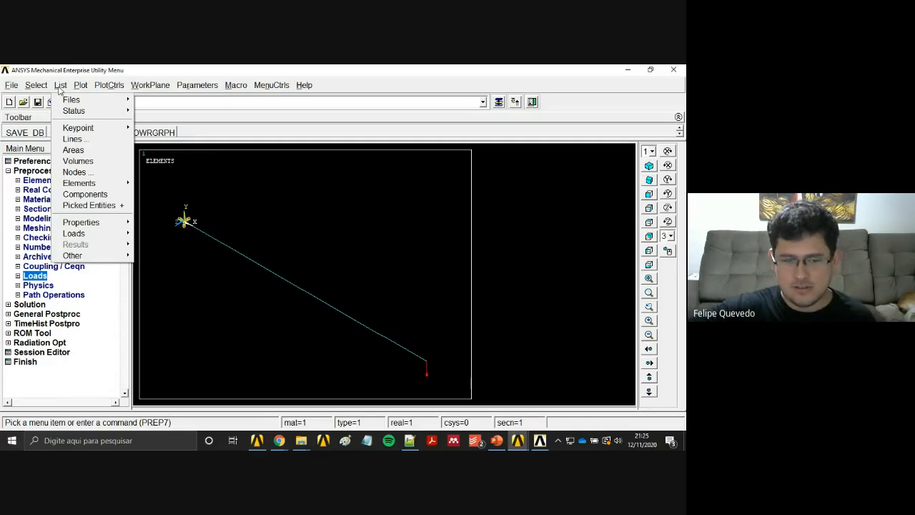
{"action": "mouse_move", "coordinate": [82, 87]}
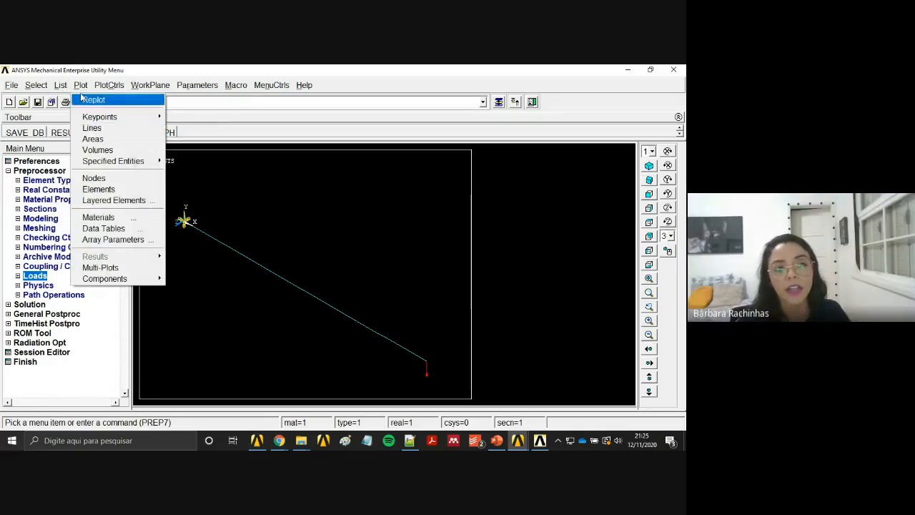
{"action": "mouse_move", "coordinate": [87, 118]}
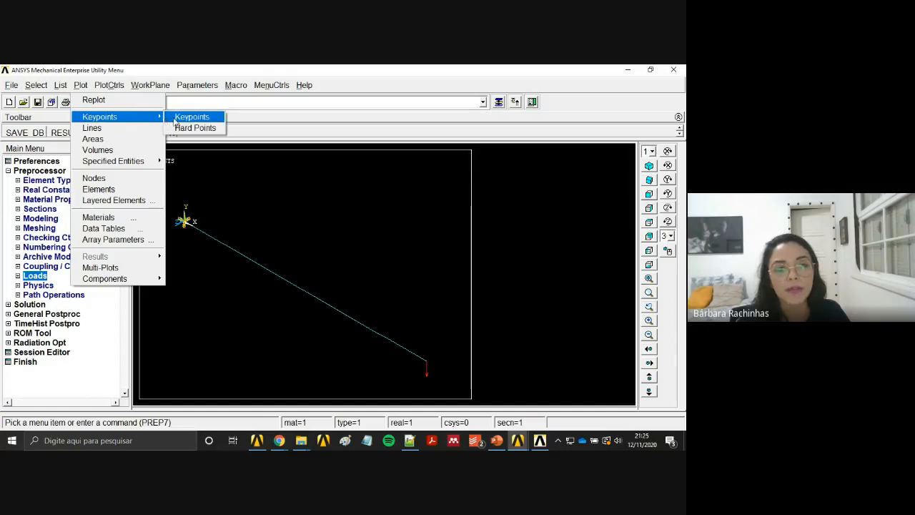
{"action": "left_click", "coordinate": [176, 120]}
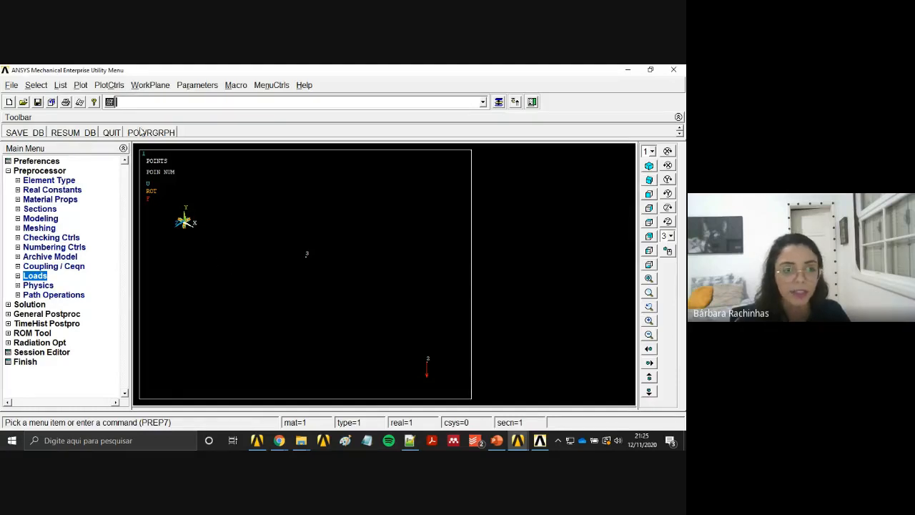
Turn on node numbers in the plot numbering controls and set the element attribute numbering to Element numbers.
{"action": "left_click", "coordinate": [108, 85]}
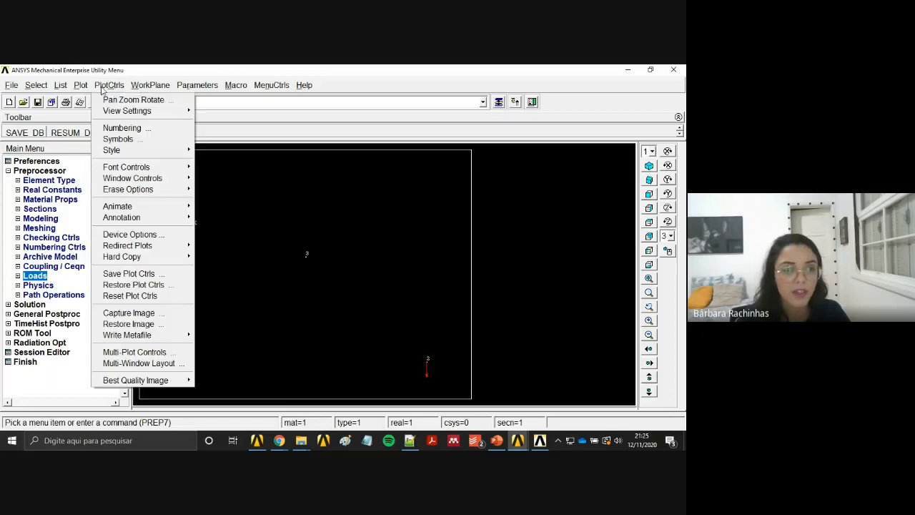
{"action": "left_click", "coordinate": [123, 128]}
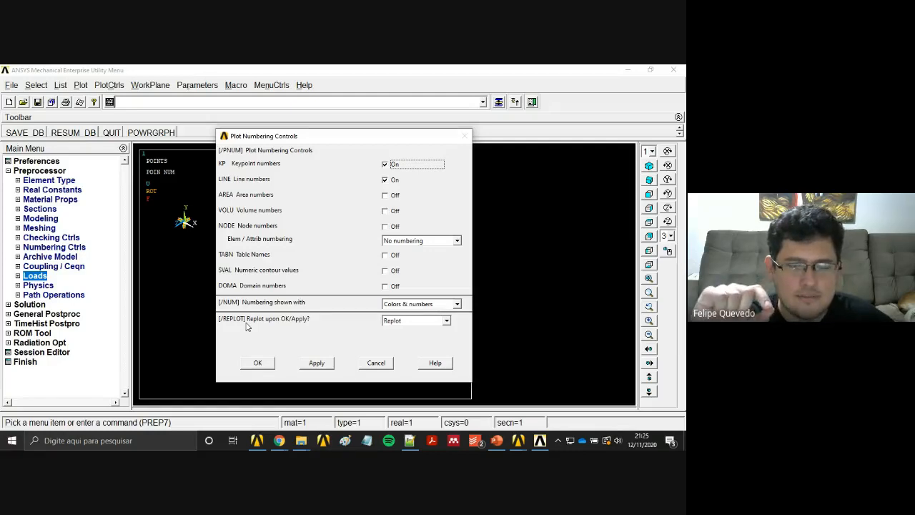
{"action": "left_click", "coordinate": [386, 226]}
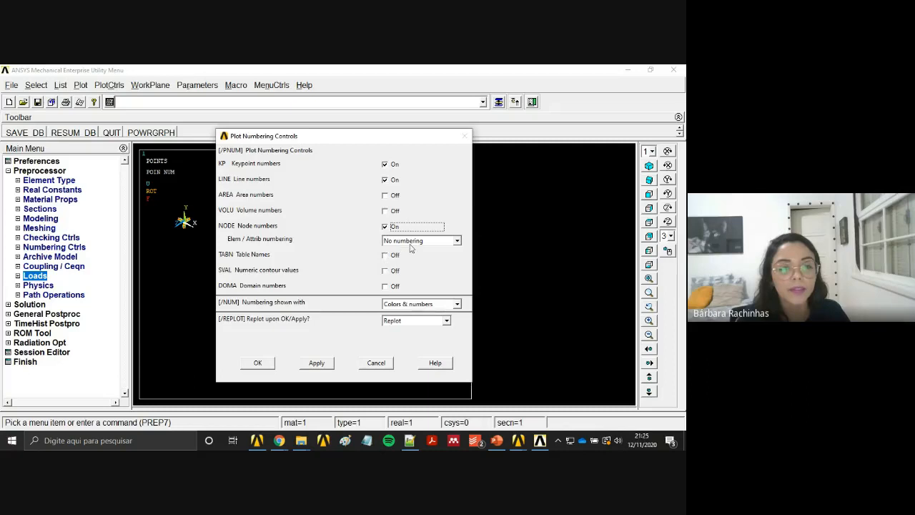
{"action": "left_click", "coordinate": [410, 243]}
{"action": "left_click", "coordinate": [408, 259]}
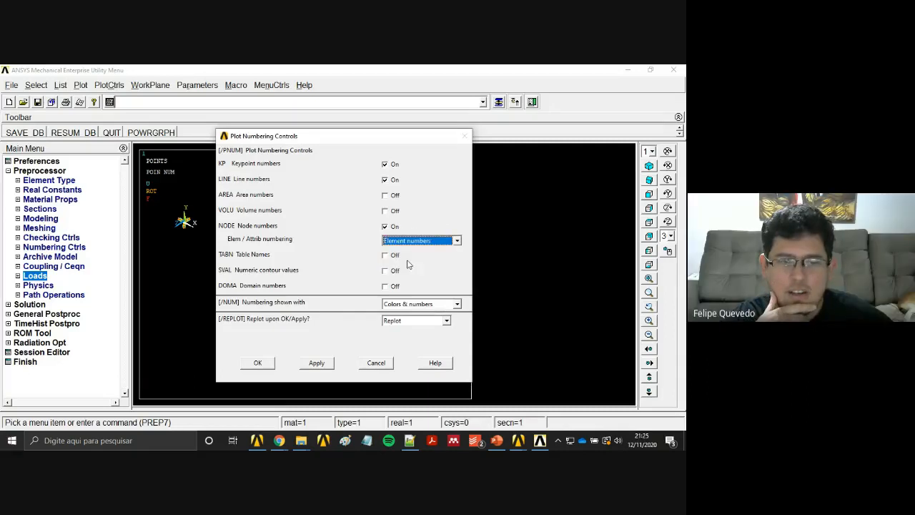
{"action": "left_click", "coordinate": [259, 366]}
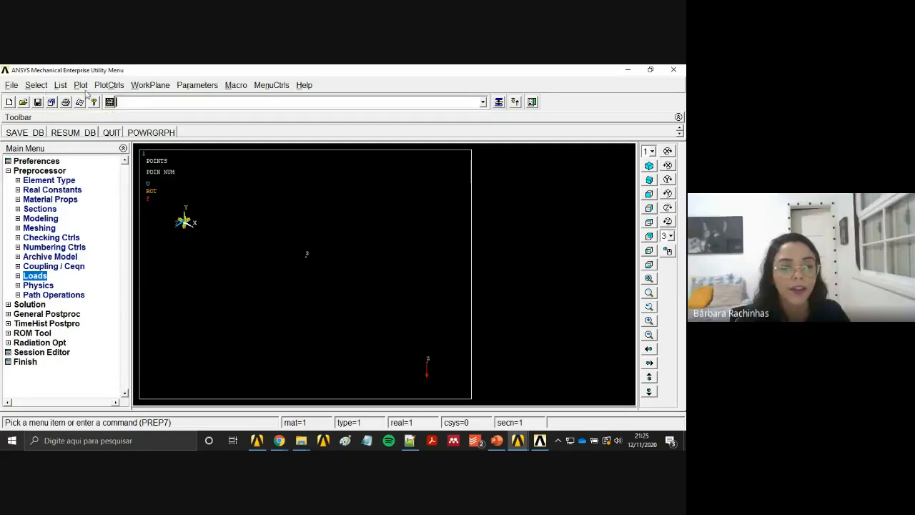
Plot the elements and examine the node and element numbers along the beam.
{"action": "left_click", "coordinate": [80, 86]}
{"action": "left_click", "coordinate": [104, 189]}
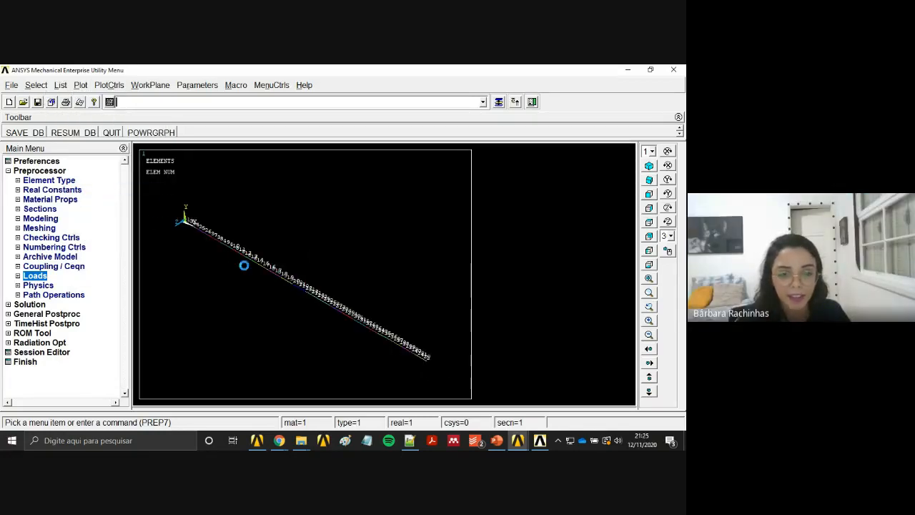
{"action": "scroll", "coordinate": [244, 266], "scroll_direction": "up", "scroll_amount": 5}
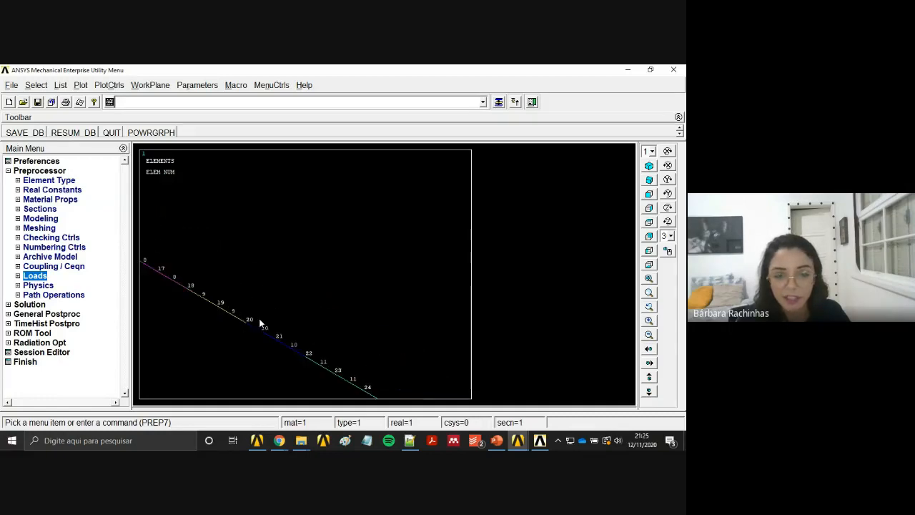
{"action": "left_click", "coordinate": [670, 251]}
{"action": "left_click_drag", "start_coordinate": [327, 323], "coordinate": [393, 323]}
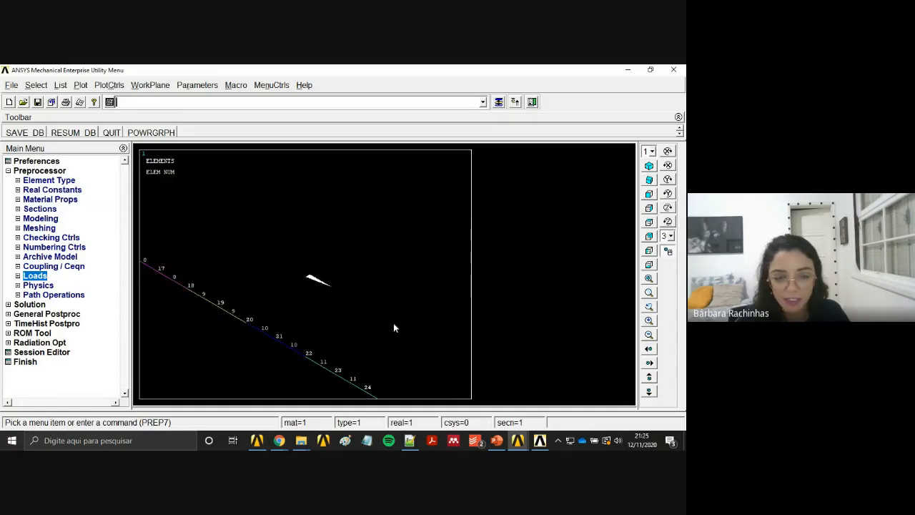
{"action": "left_click_drag", "start_coordinate": [310, 315], "coordinate": [387, 315]}
{"action": "scroll", "coordinate": [379, 316], "scroll_direction": "down", "scroll_amount": 5}
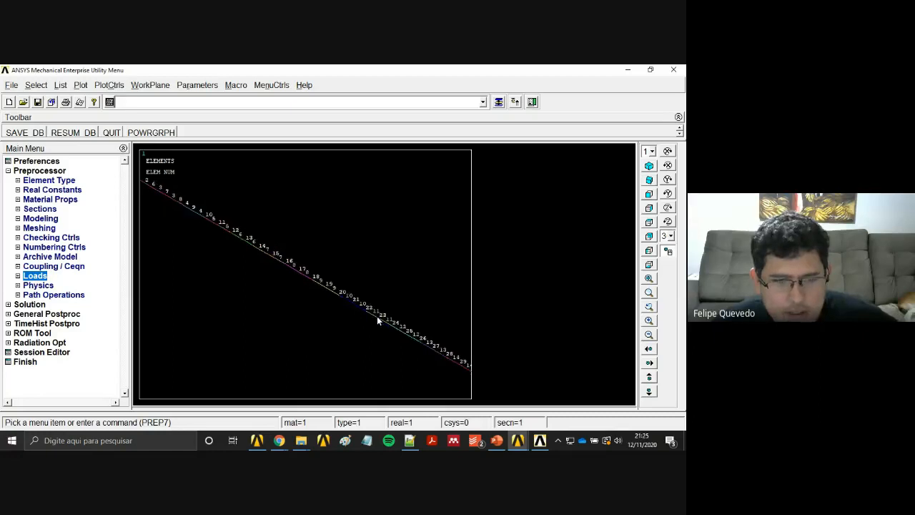
{"action": "scroll", "coordinate": [377, 317], "scroll_direction": "down", "scroll_amount": 2}
{"action": "left_click_drag", "start_coordinate": [381, 322], "coordinate": [352, 325]}
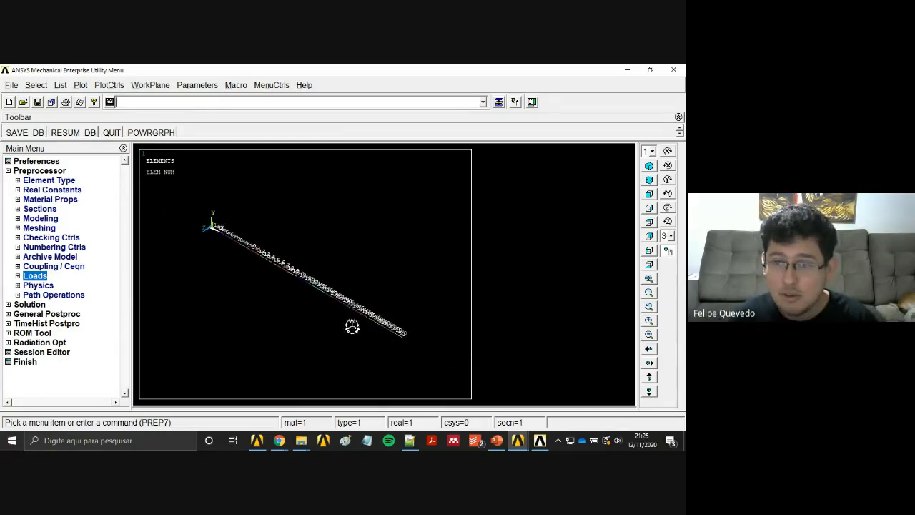
{"action": "scroll", "coordinate": [372, 339], "scroll_direction": "up", "scroll_amount": 4}
{"action": "scroll", "coordinate": [400, 351], "scroll_direction": "up", "scroll_amount": 4}
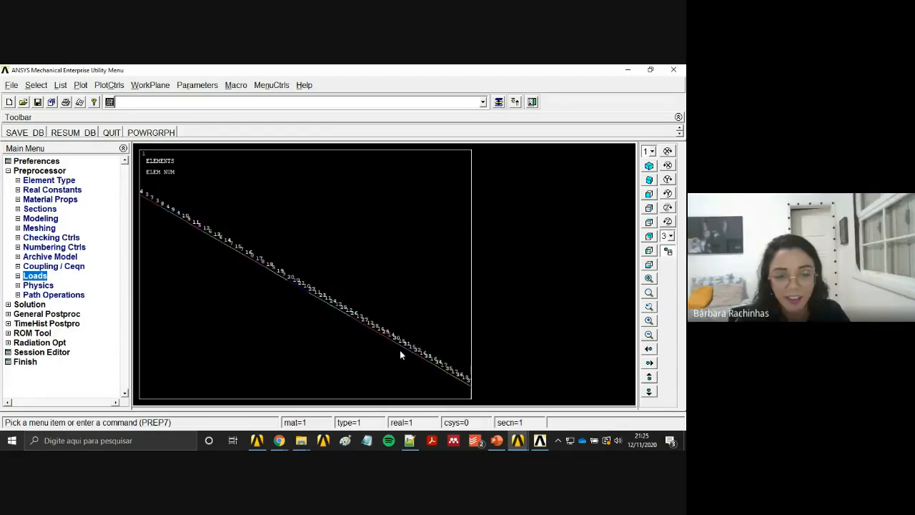
{"action": "scroll", "coordinate": [365, 349], "scroll_direction": "up", "scroll_amount": 3}
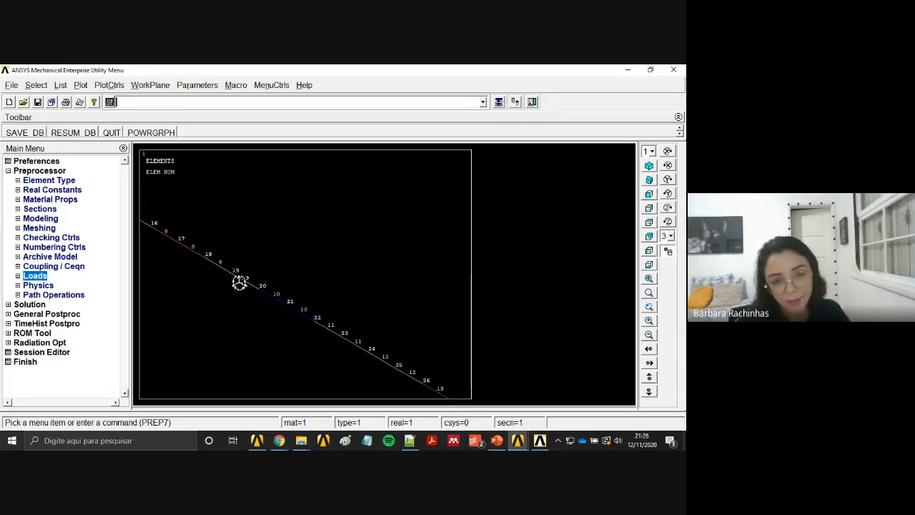
{"action": "scroll", "coordinate": [255, 326], "scroll_direction": "down", "scroll_amount": 2}
{"action": "scroll", "coordinate": [256, 330], "scroll_direction": "down", "scroll_amount": 4}
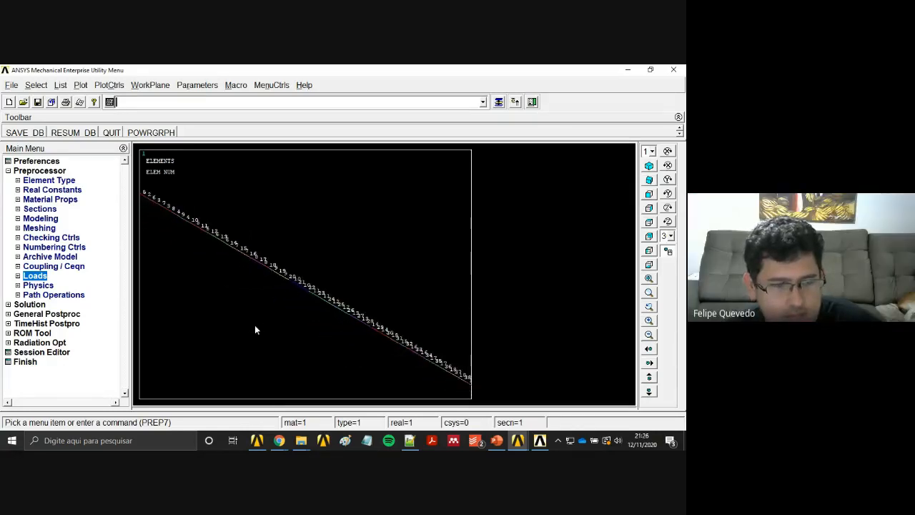
{"action": "scroll", "coordinate": [291, 315], "scroll_direction": "down", "scroll_amount": 1}
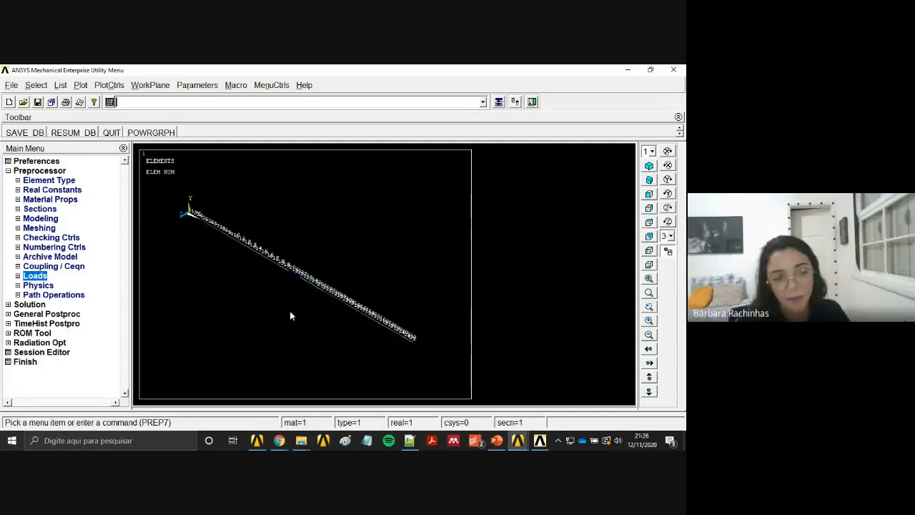
Show the multi-plot of all entities and examine the nodes, orientation nodes, support and load together.
{"action": "left_click", "coordinate": [79, 85]}
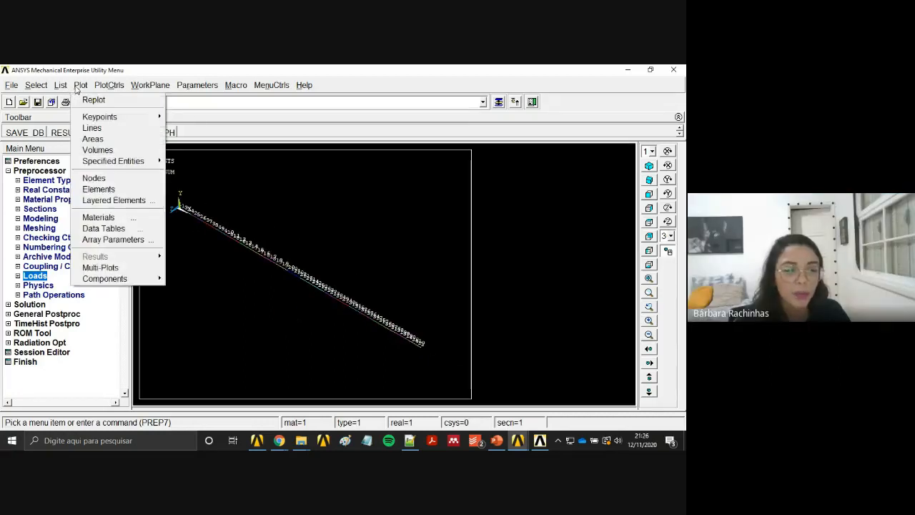
{"action": "left_click", "coordinate": [101, 267]}
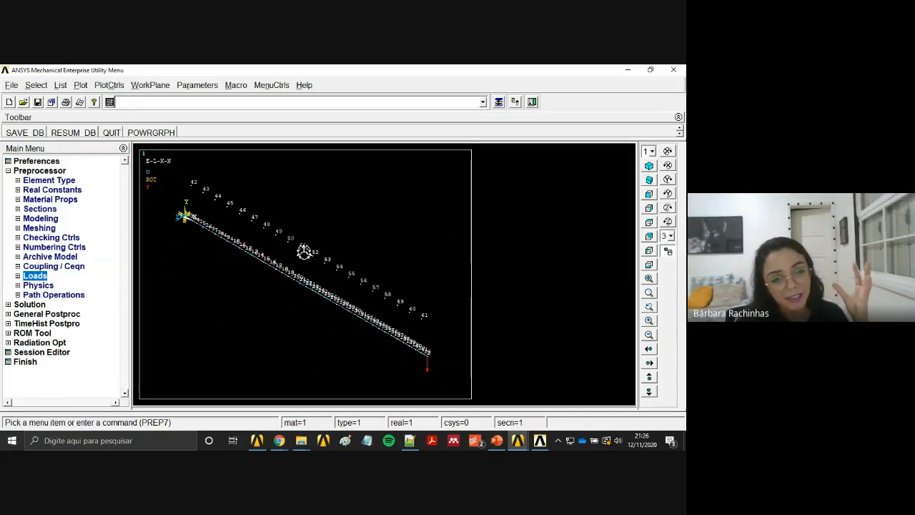
{"action": "scroll", "coordinate": [304, 250], "scroll_direction": "up", "scroll_amount": 1}
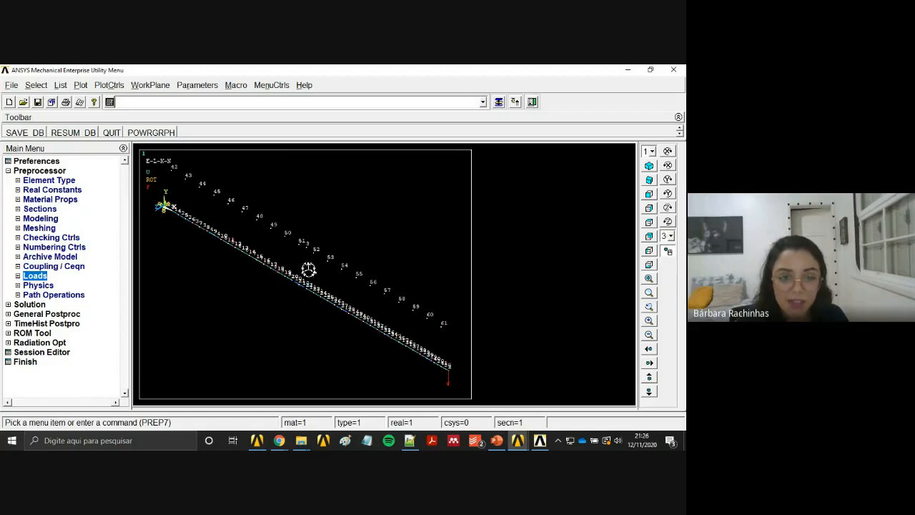
{"action": "scroll", "coordinate": [422, 311], "scroll_direction": "down", "scroll_amount": 2}
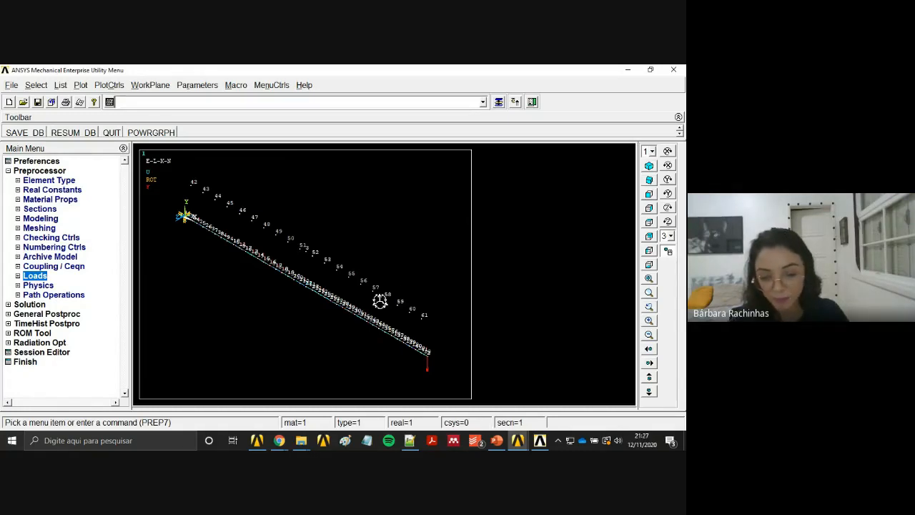
{"action": "right_click_drag", "start_coordinate": [451, 334], "coordinate": [259, 281]}
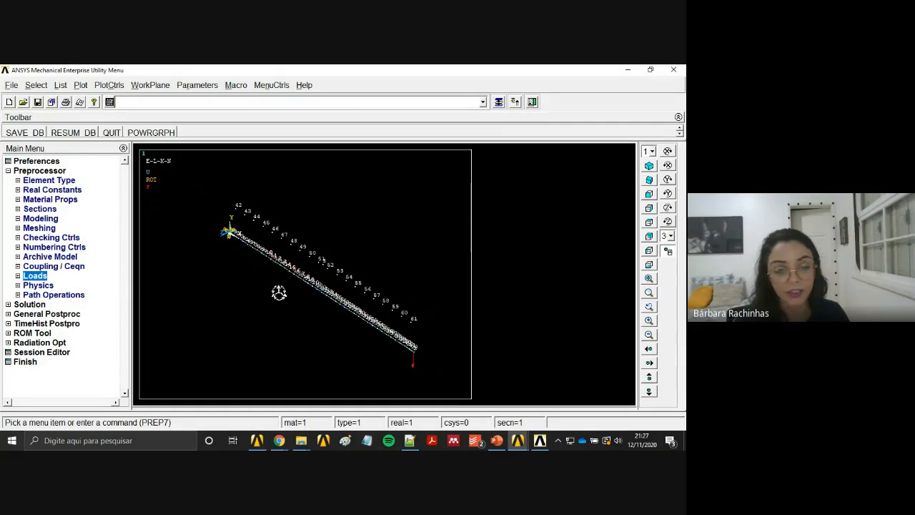
List the elements with their nodes and attributes, closing the listing after checking the connectivity.
{"action": "left_click", "coordinate": [60, 85]}
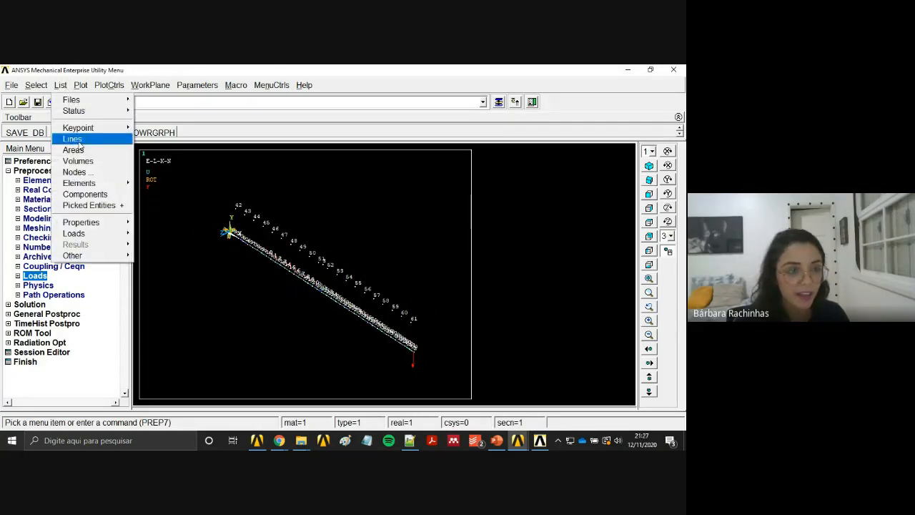
{"action": "mouse_move", "coordinate": [80, 183]}
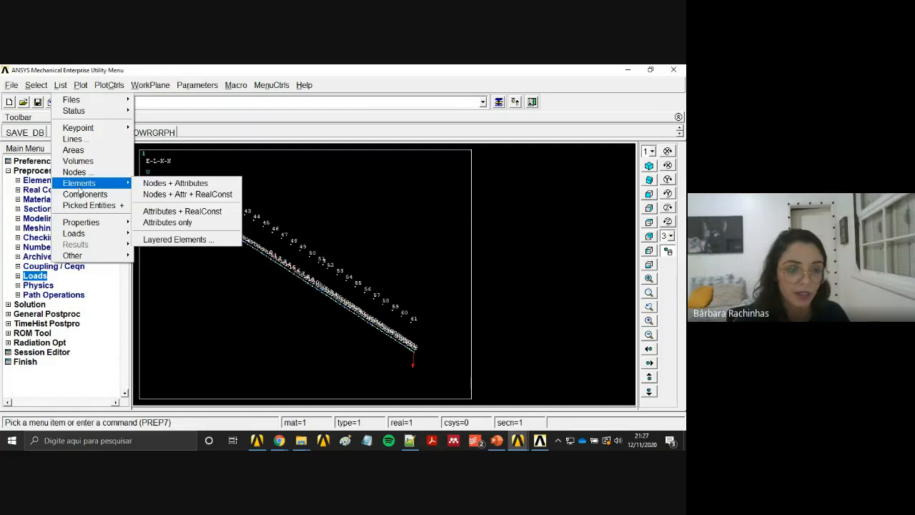
{"action": "left_click", "coordinate": [172, 184]}
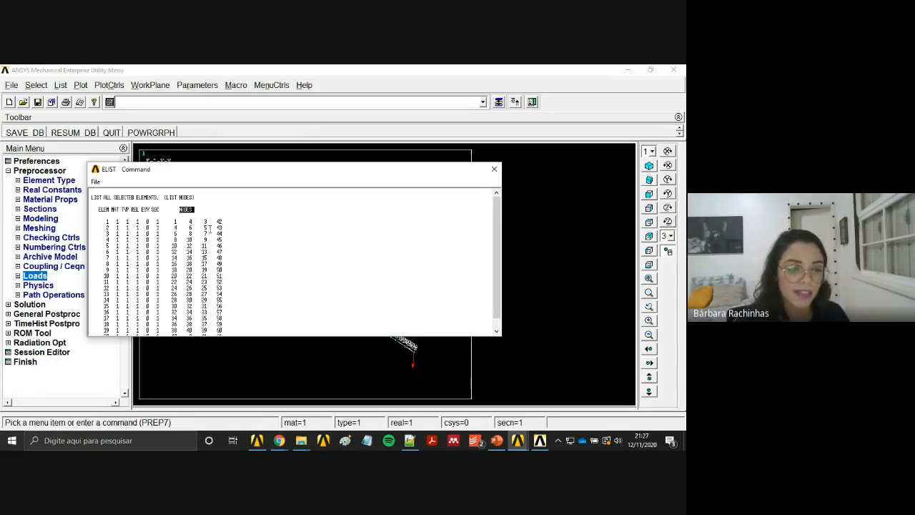
{"action": "left_click", "coordinate": [493, 169]}
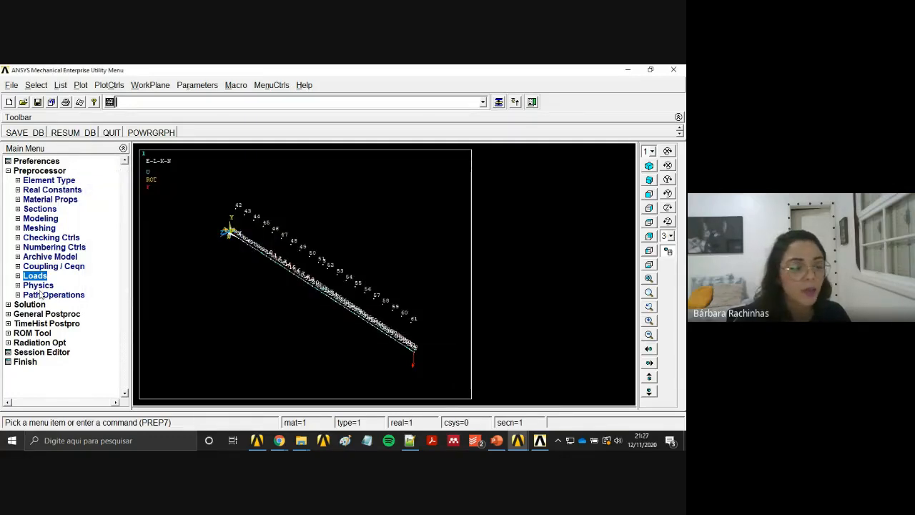
Plot the beam section with ID 1 to review its shape and section properties.
{"action": "left_click", "coordinate": [36, 208]}
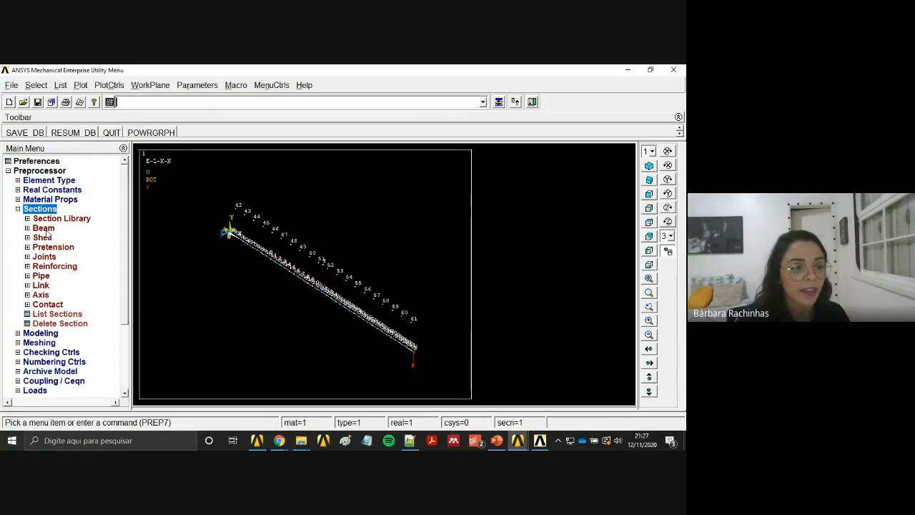
{"action": "left_click", "coordinate": [43, 228]}
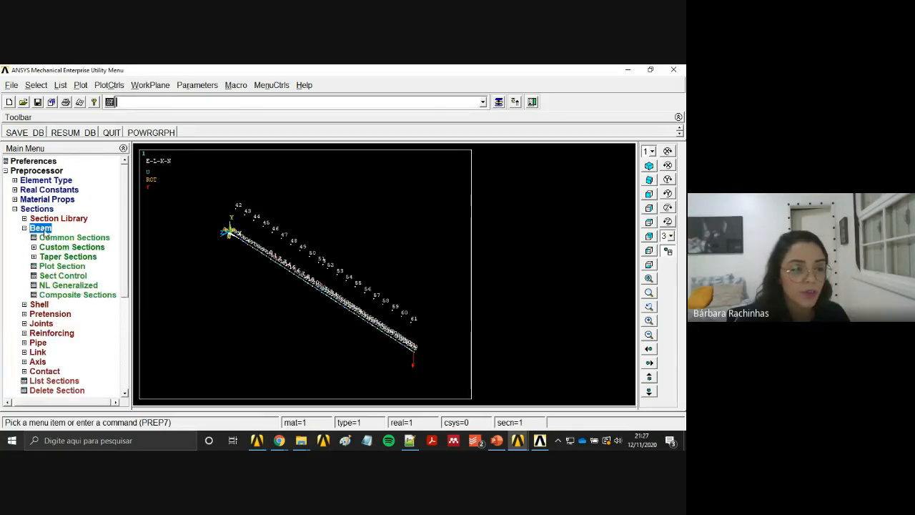
{"action": "left_click", "coordinate": [62, 268]}
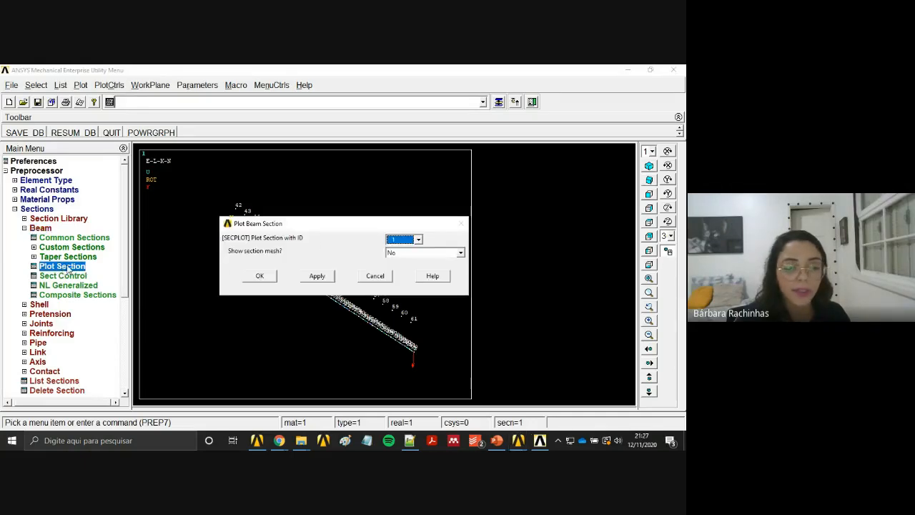
{"action": "left_click", "coordinate": [412, 253]}
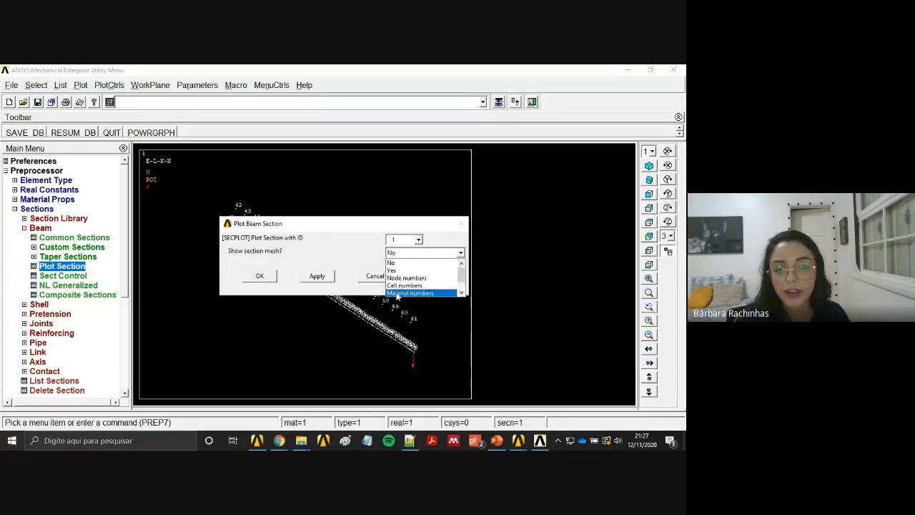
{"action": "left_click_drag", "start_coordinate": [462, 277], "coordinate": [462, 288]}
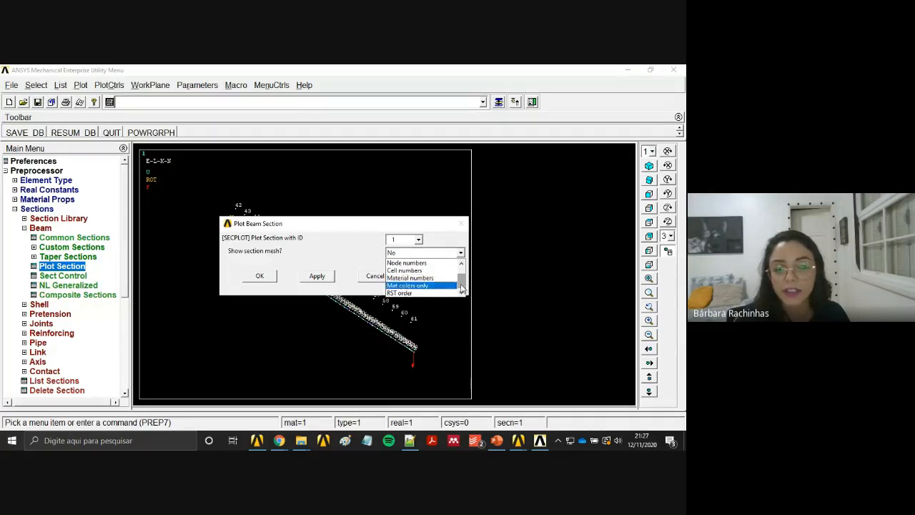
{"action": "scroll", "coordinate": [398, 278], "scroll_direction": "up", "scroll_amount": 1}
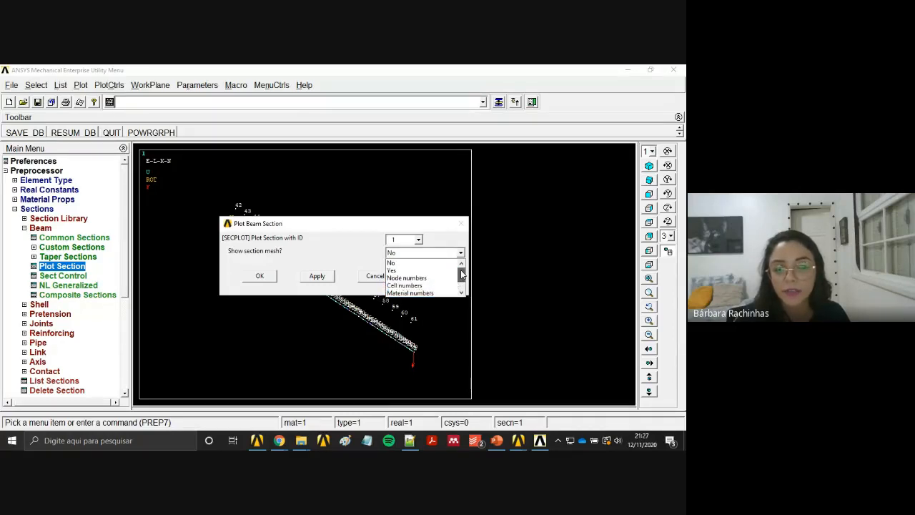
{"action": "left_click", "coordinate": [392, 270]}
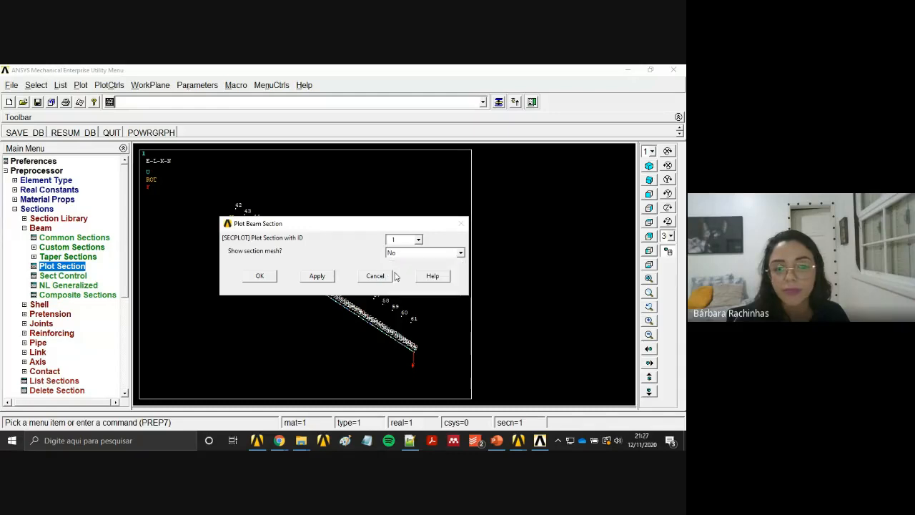
{"action": "left_click", "coordinate": [259, 277]}
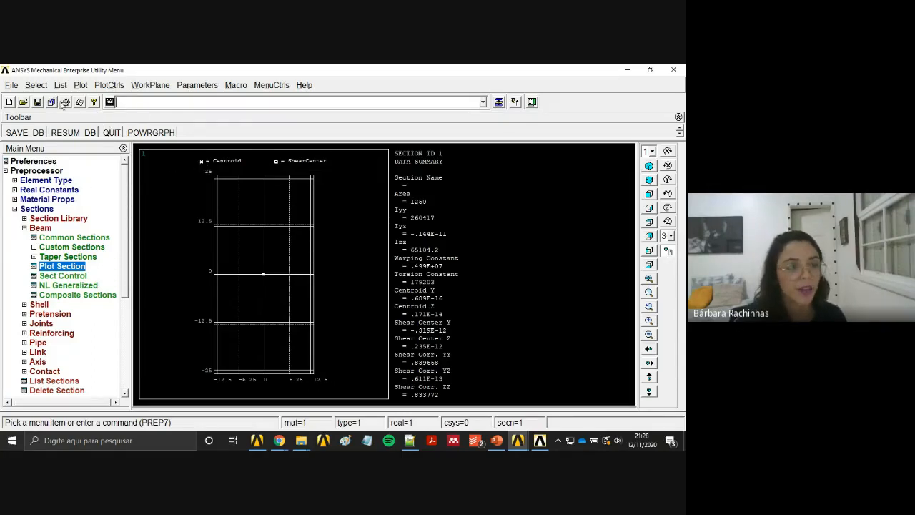
Replot the elements with eplot and turn on the element shape display in the size and shape style settings.
{"action": "left_click", "coordinate": [140, 102]}
{"action": "type", "text": "eplot"}
{"action": "key", "text": "Return"}
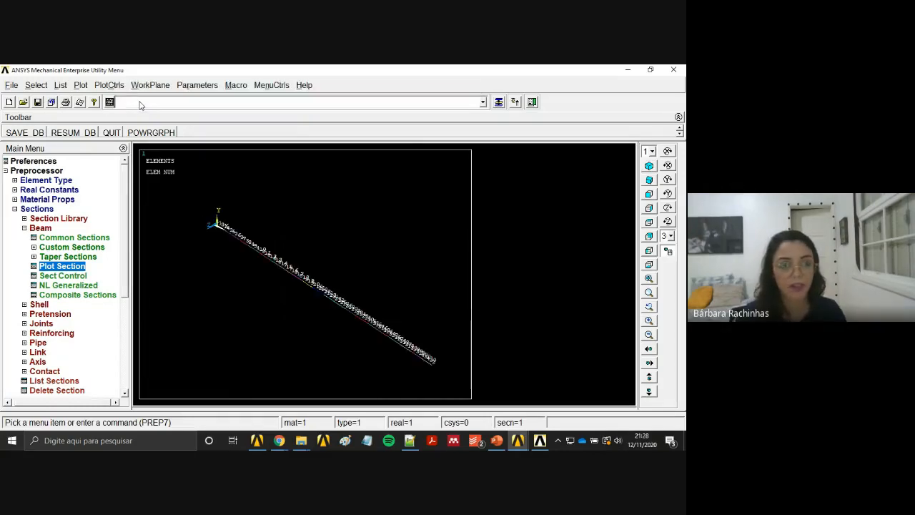
{"action": "left_click", "coordinate": [81, 85]}
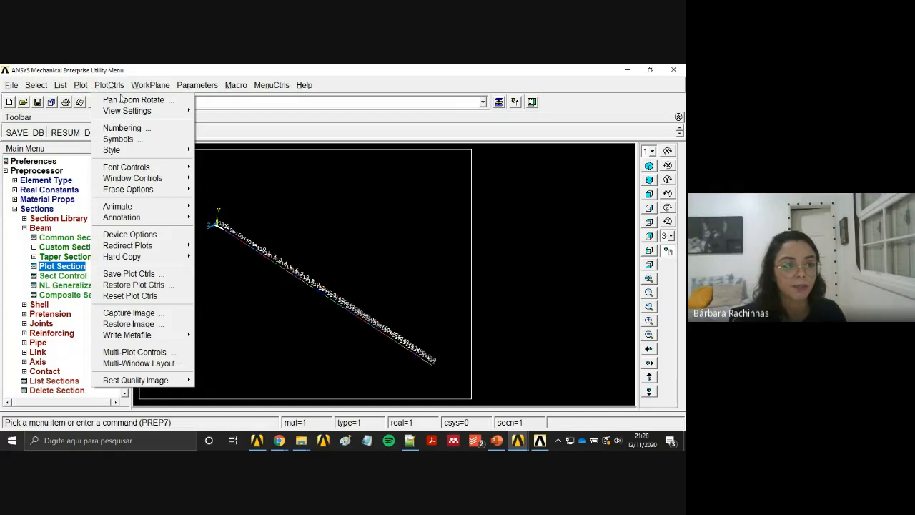
{"action": "mouse_move", "coordinate": [133, 150]}
{"action": "left_click", "coordinate": [226, 163]}
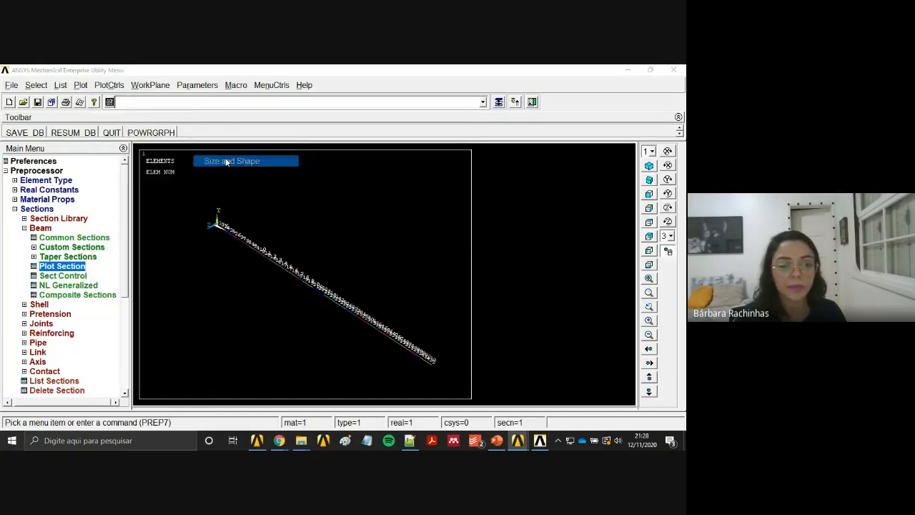
{"action": "left_click", "coordinate": [258, 356]}
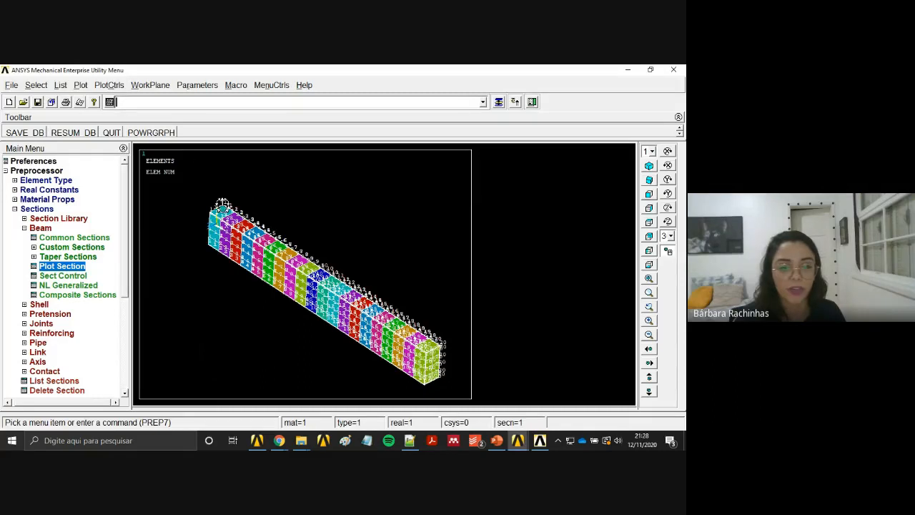
Turn off the node numbers and set the element/attribute numbering to No numbering in the plot numbering controls.
{"action": "left_click", "coordinate": [81, 85]}
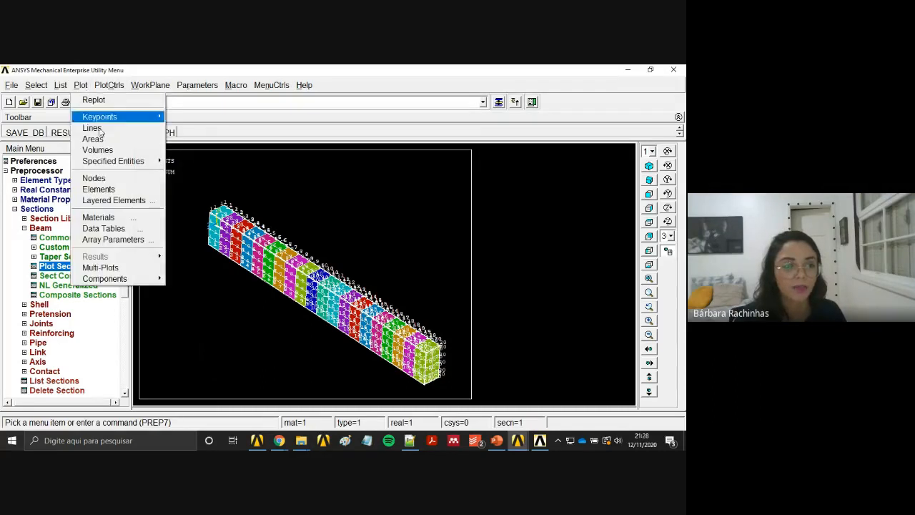
{"action": "mouse_move", "coordinate": [116, 88]}
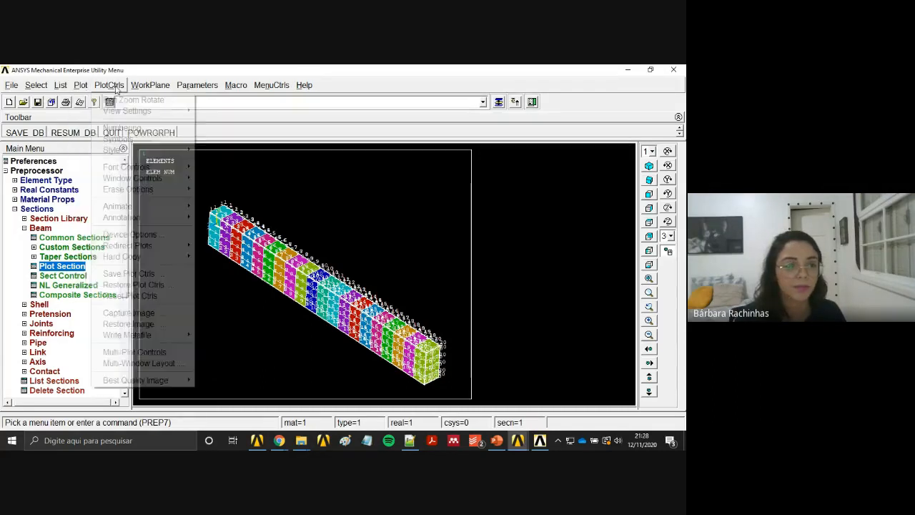
{"action": "left_click", "coordinate": [129, 128]}
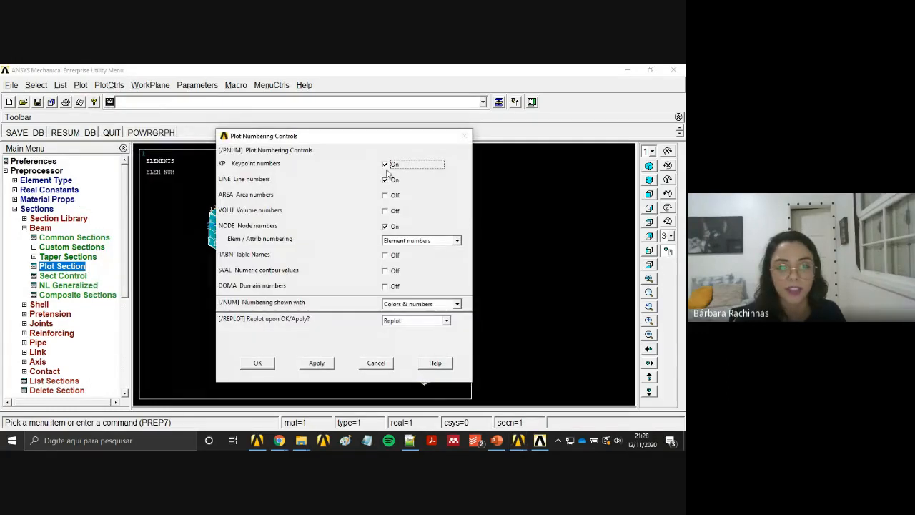
{"action": "left_click", "coordinate": [386, 227]}
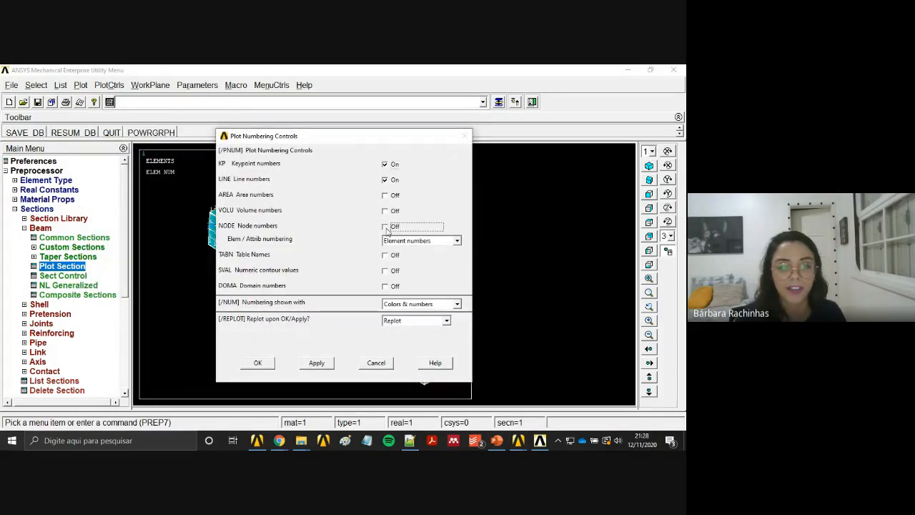
{"action": "left_click", "coordinate": [427, 243]}
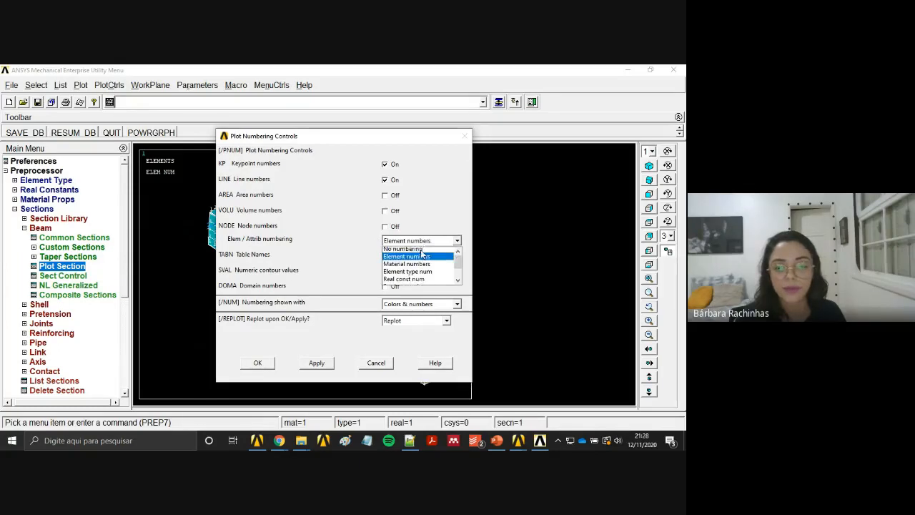
{"action": "left_click", "coordinate": [422, 250]}
{"action": "left_click", "coordinate": [259, 366]}
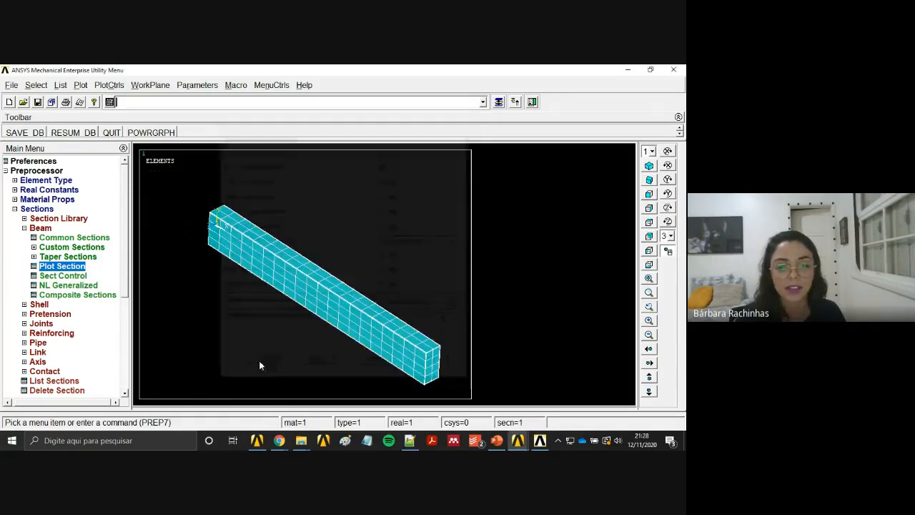
Examine the beam's 3D element shape, looking closely at the cross-section mesh on its free end face and along its length.
{"action": "left_click_drag", "start_coordinate": [215, 219], "coordinate": [186, 194], "text": "ctrl"}
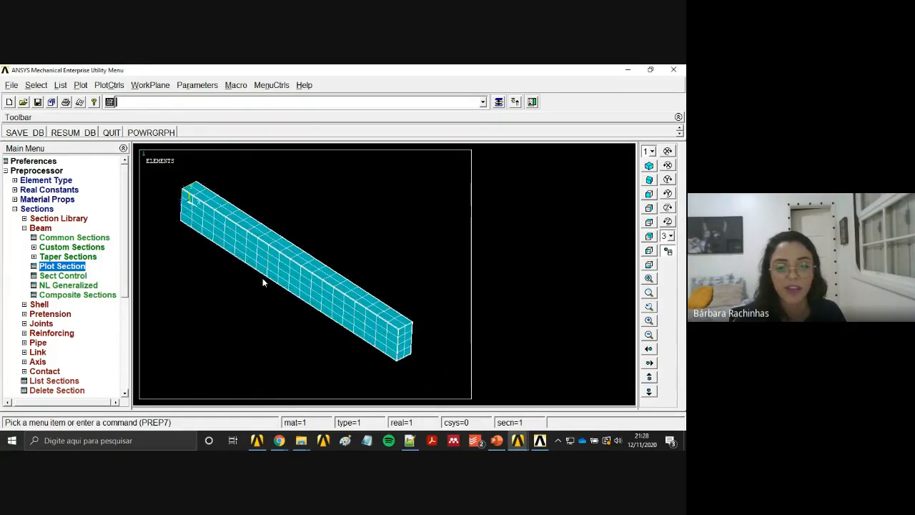
{"action": "left_click_drag", "start_coordinate": [263, 281], "coordinate": [226, 252], "text": "ctrl"}
{"action": "scroll", "coordinate": [371, 346], "scroll_direction": "up", "scroll_amount": 3}
{"action": "left_click_drag", "start_coordinate": [283, 315], "coordinate": [231, 297], "text": "ctrl"}
{"action": "scroll", "coordinate": [326, 331], "scroll_direction": "up", "scroll_amount": 3}
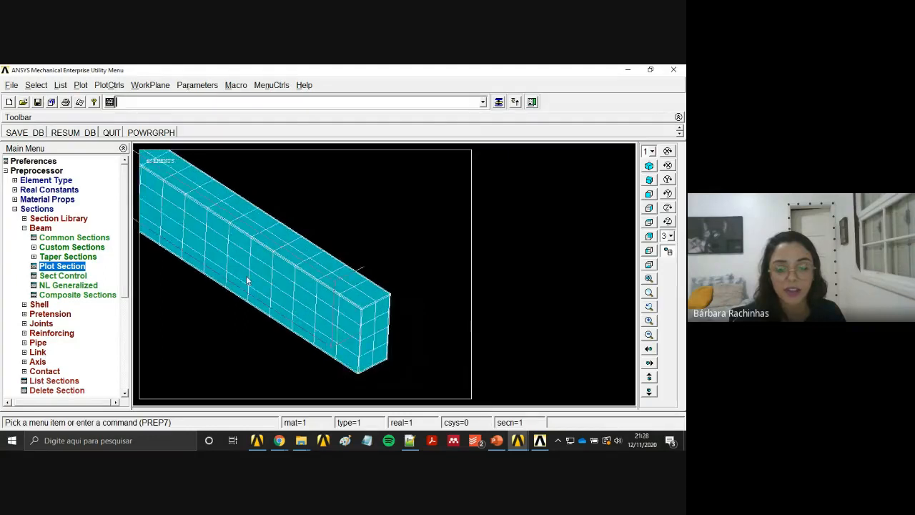
{"action": "scroll", "coordinate": [308, 339], "scroll_direction": "up", "scroll_amount": 5}
{"action": "left_click_drag", "start_coordinate": [287, 312], "coordinate": [263, 306], "text": "ctrl"}
{"action": "scroll", "coordinate": [309, 347], "scroll_direction": "up", "scroll_amount": 4, "text": "ctrl"}
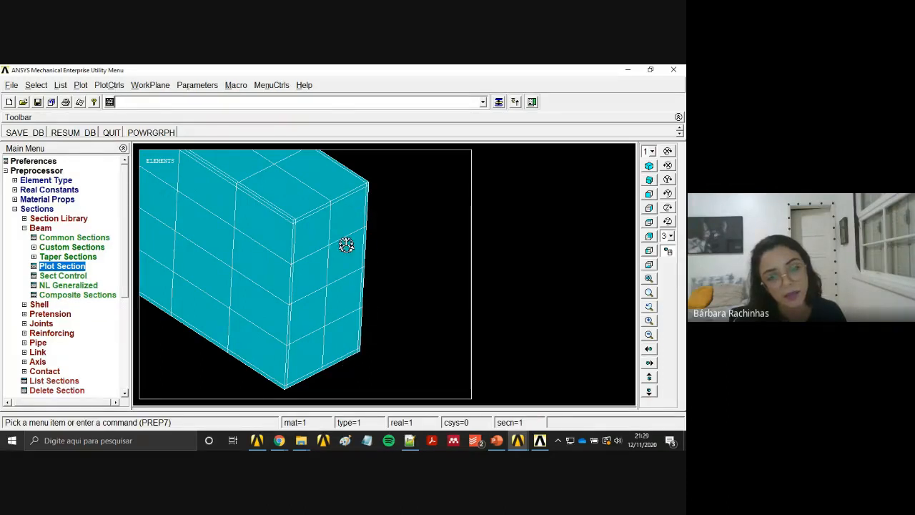
{"action": "scroll", "coordinate": [346, 244], "scroll_direction": "down", "scroll_amount": 4}
{"action": "scroll", "coordinate": [300, 247], "scroll_direction": "down", "scroll_amount": 3}
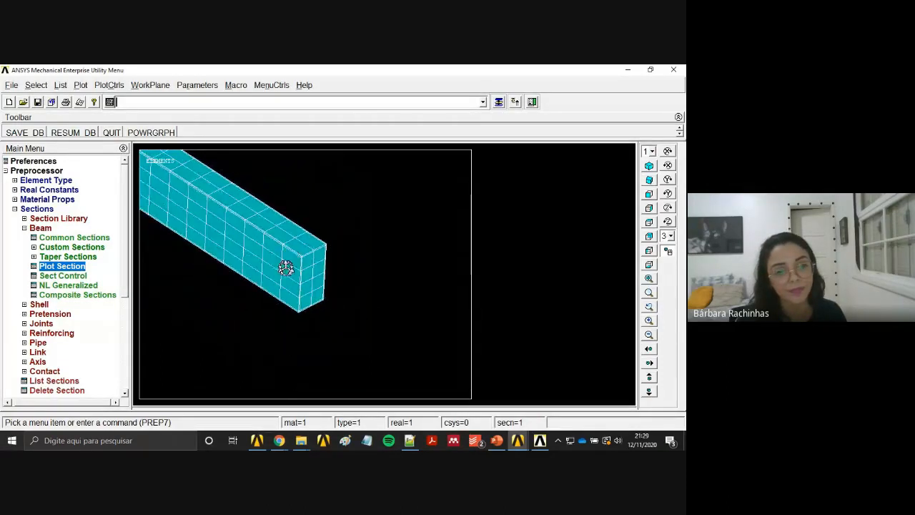
{"action": "scroll", "coordinate": [319, 272], "scroll_direction": "up", "scroll_amount": 5}
{"action": "scroll", "coordinate": [344, 319], "scroll_direction": "up", "scroll_amount": 3}
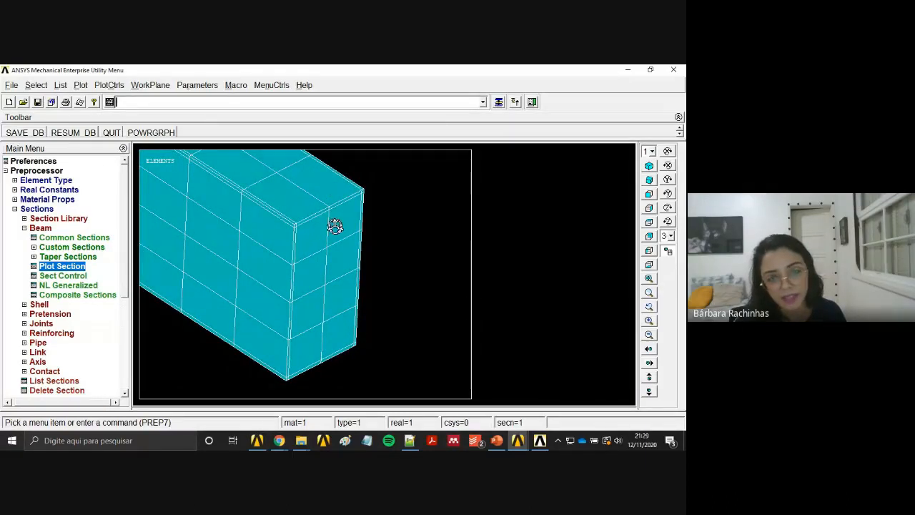
{"action": "scroll", "coordinate": [352, 198], "scroll_direction": "down", "scroll_amount": 3}
{"action": "scroll", "coordinate": [299, 275], "scroll_direction": "down", "scroll_amount": 4}
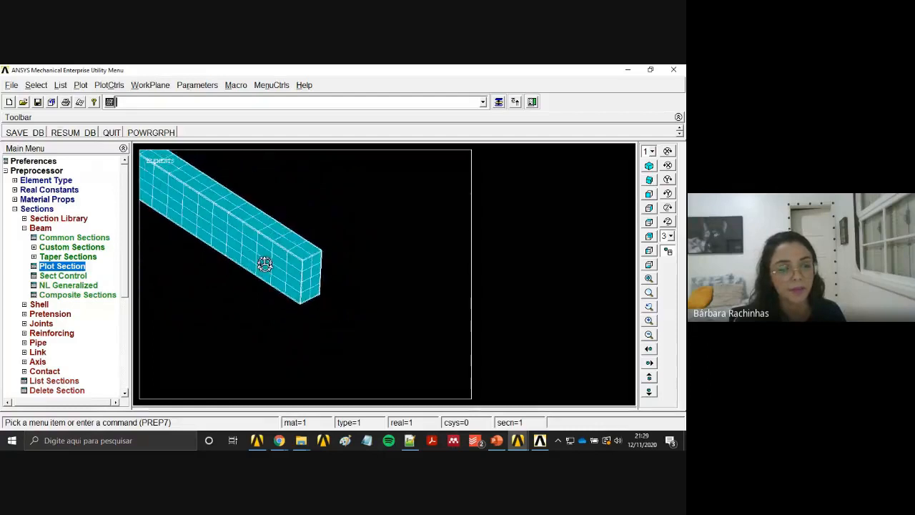
{"action": "left_click_drag", "start_coordinate": [280, 288], "coordinate": [347, 343]}
{"action": "scroll", "coordinate": [233, 257], "scroll_direction": "up", "scroll_amount": 2}
{"action": "right_click_drag", "start_coordinate": [233, 263], "coordinate": [241, 284]}
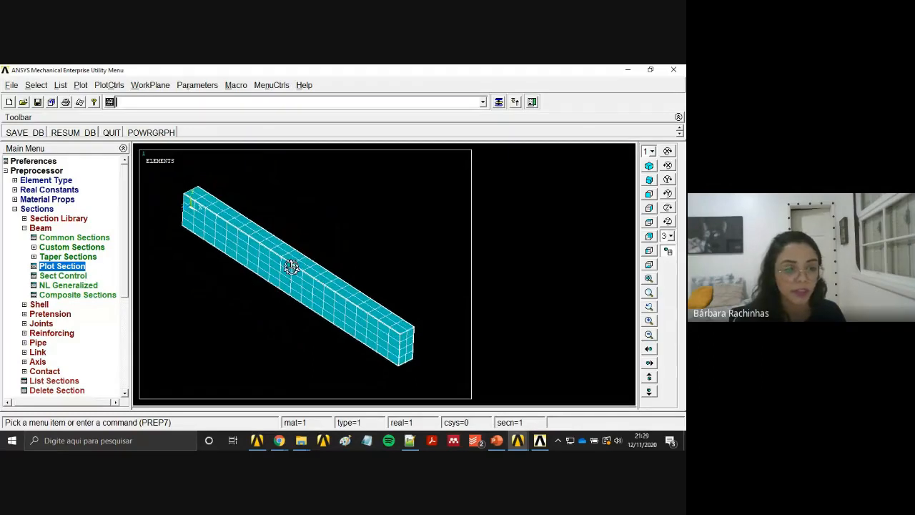
Solve the current load step and close the solution status listing and the completion note.
{"action": "left_click", "coordinate": [41, 229]}
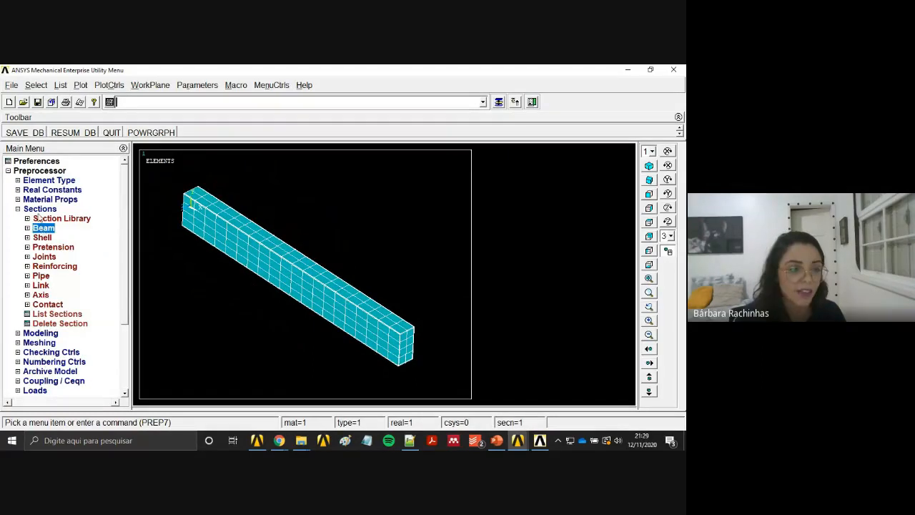
{"action": "left_click", "coordinate": [37, 209]}
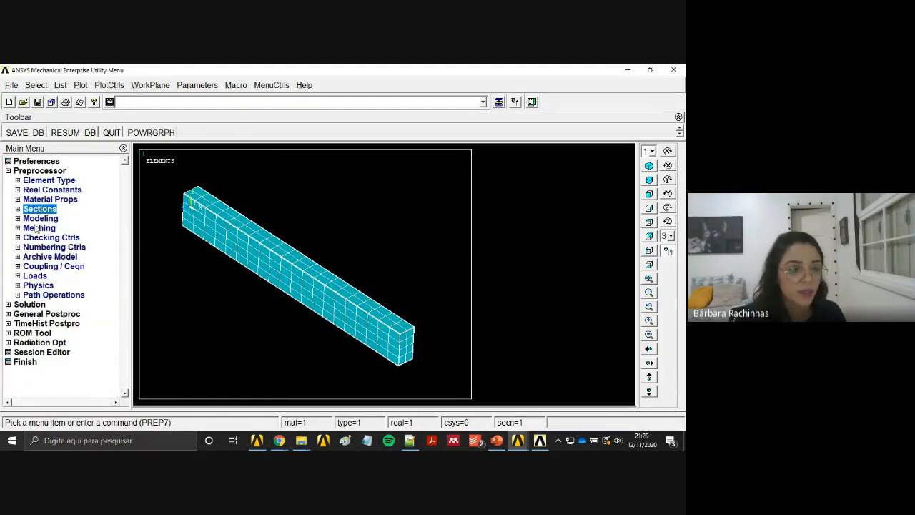
{"action": "left_click", "coordinate": [31, 171]}
{"action": "left_click", "coordinate": [31, 181]}
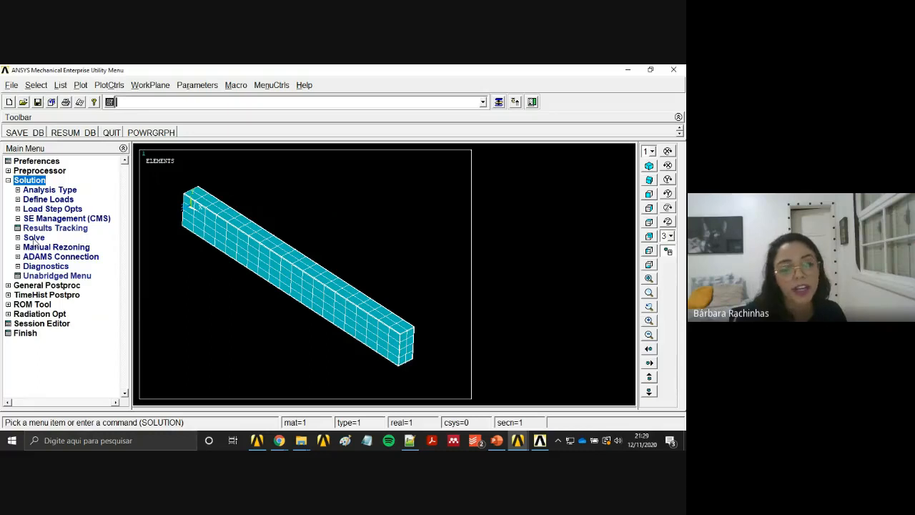
{"action": "left_click", "coordinate": [34, 237]}
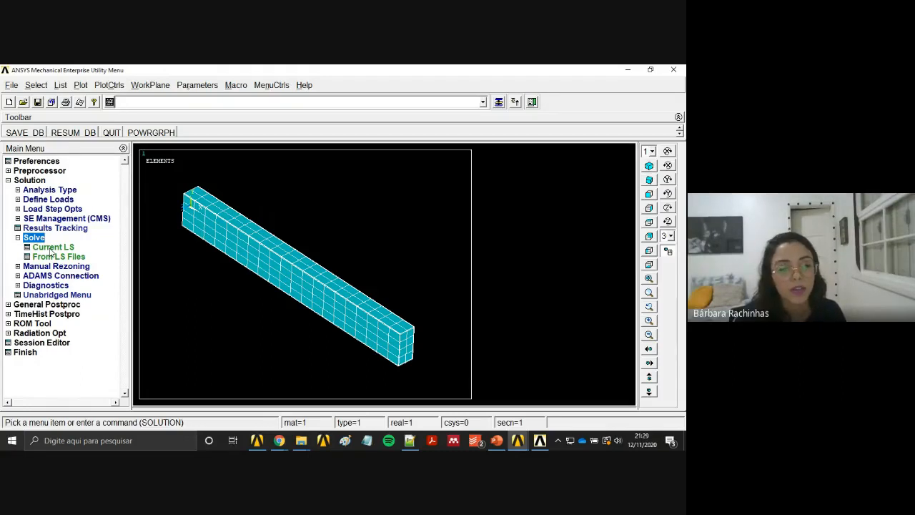
{"action": "left_click", "coordinate": [52, 248]}
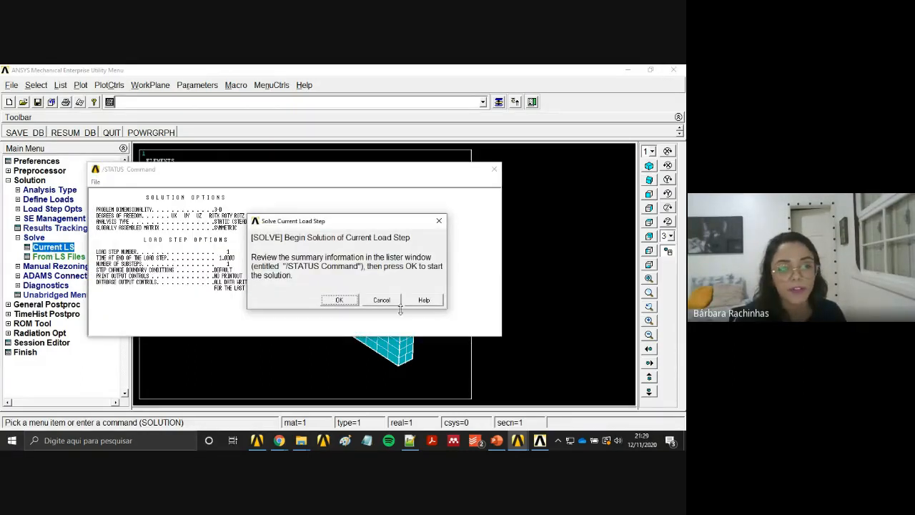
{"action": "left_click", "coordinate": [340, 300]}
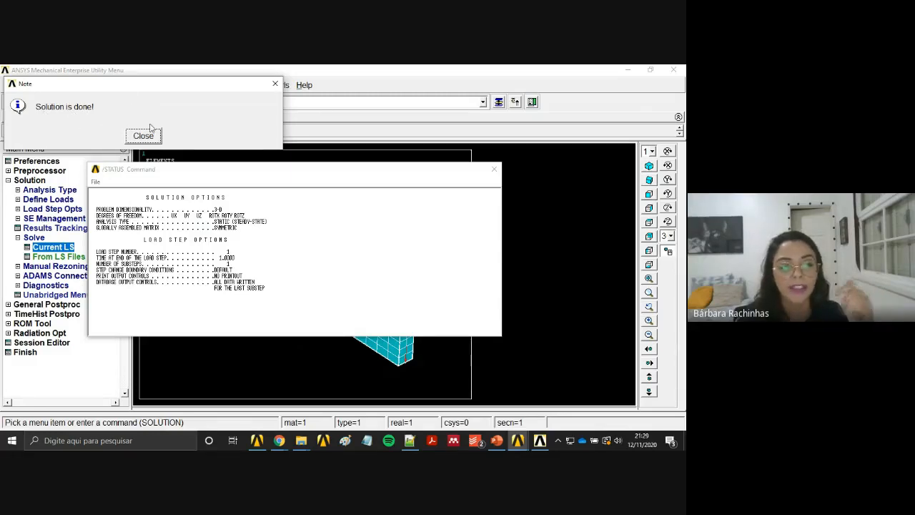
{"action": "left_click", "coordinate": [495, 171]}
{"action": "left_click_drag", "start_coordinate": [146, 88], "coordinate": [175, 96]}
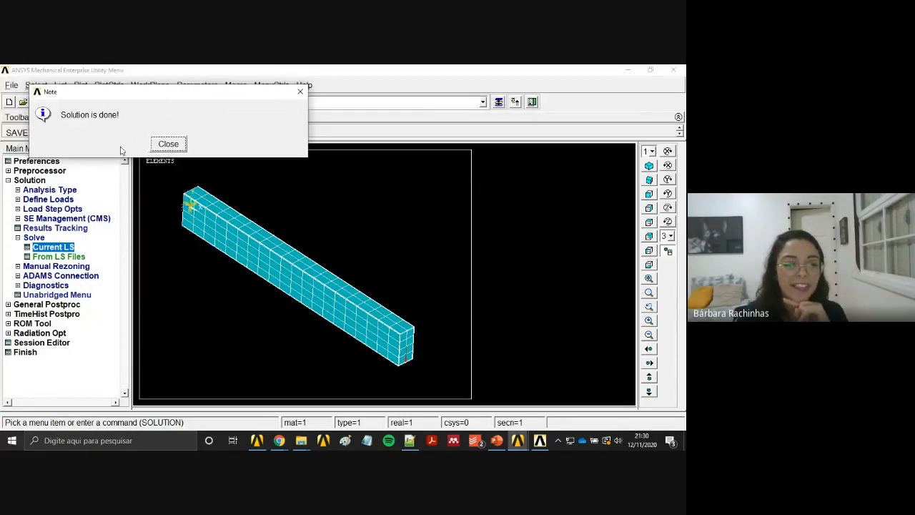
{"action": "left_click", "coordinate": [170, 144]}
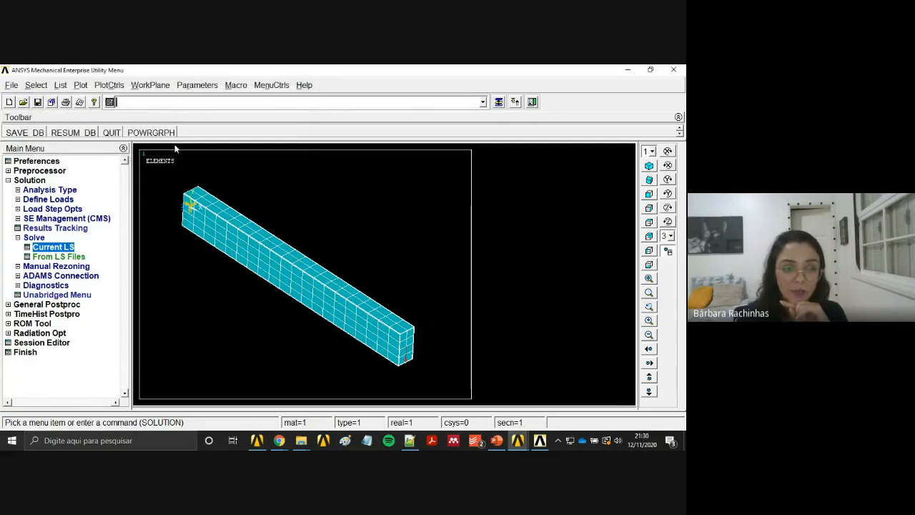
Plot the beam's deformed shape together with the undeformed model and show it in front view.
{"action": "left_click", "coordinate": [40, 238]}
{"action": "left_click", "coordinate": [27, 181]}
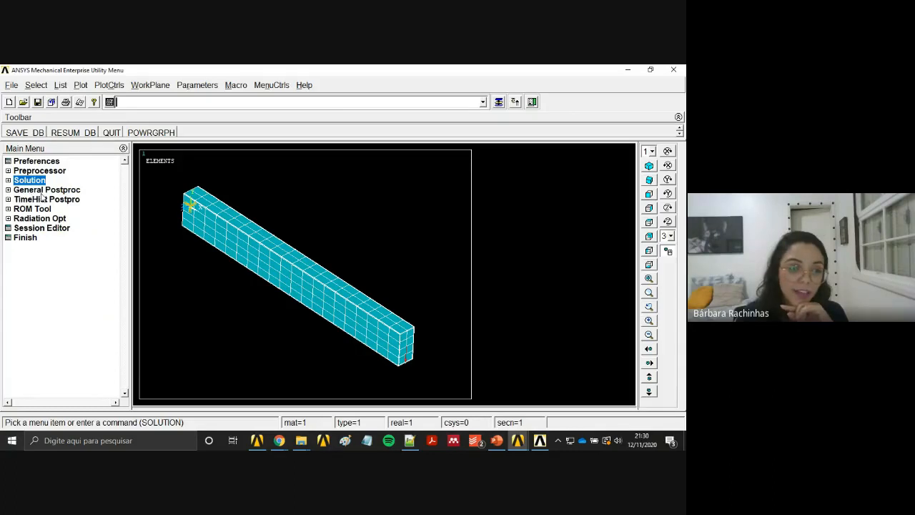
{"action": "left_click", "coordinate": [45, 191]}
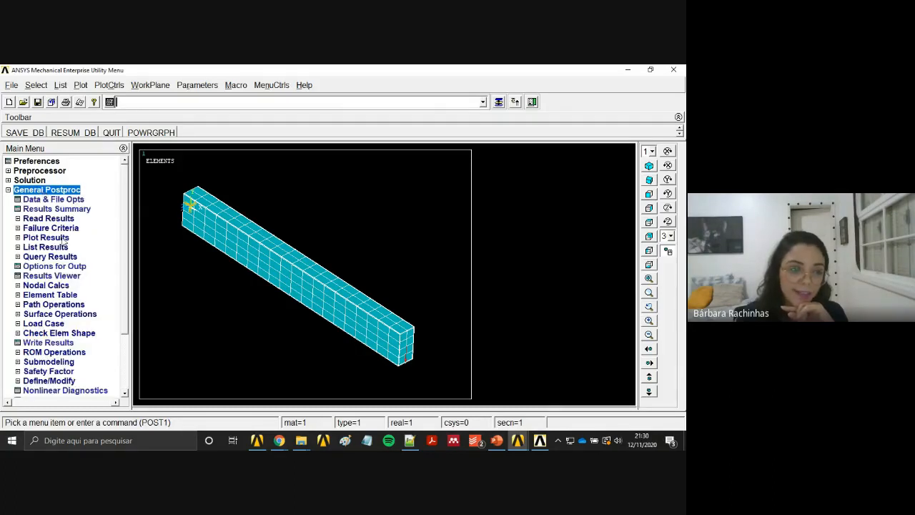
{"action": "scroll", "coordinate": [127, 206], "scroll_direction": "down", "scroll_amount": 1}
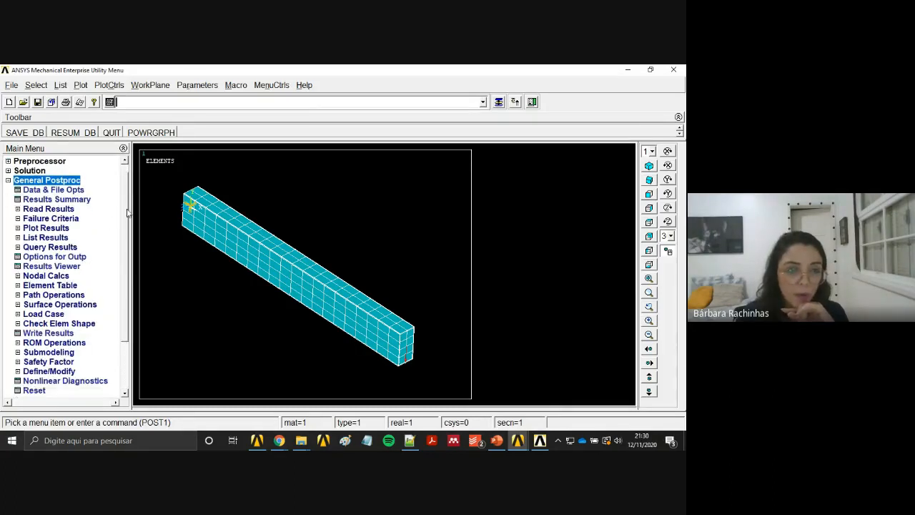
{"action": "scroll", "coordinate": [127, 204], "scroll_direction": "up", "scroll_amount": 1}
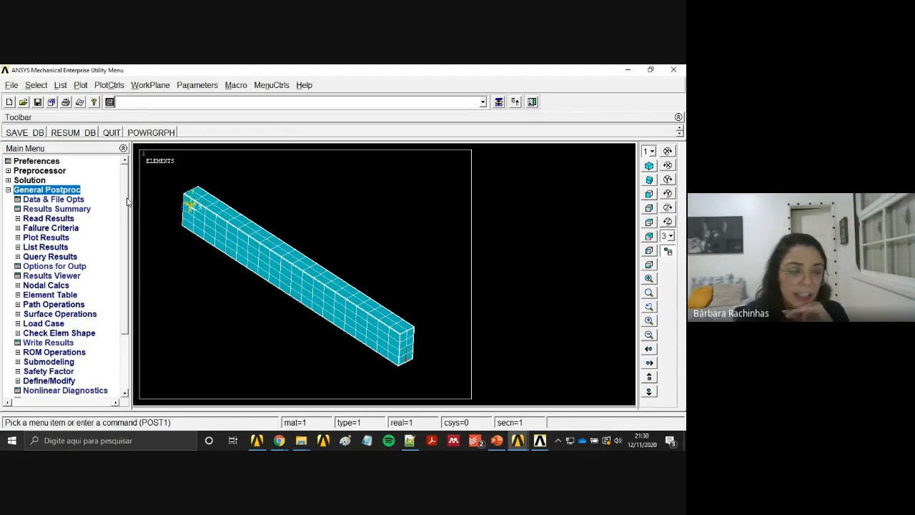
{"action": "left_click", "coordinate": [46, 237]}
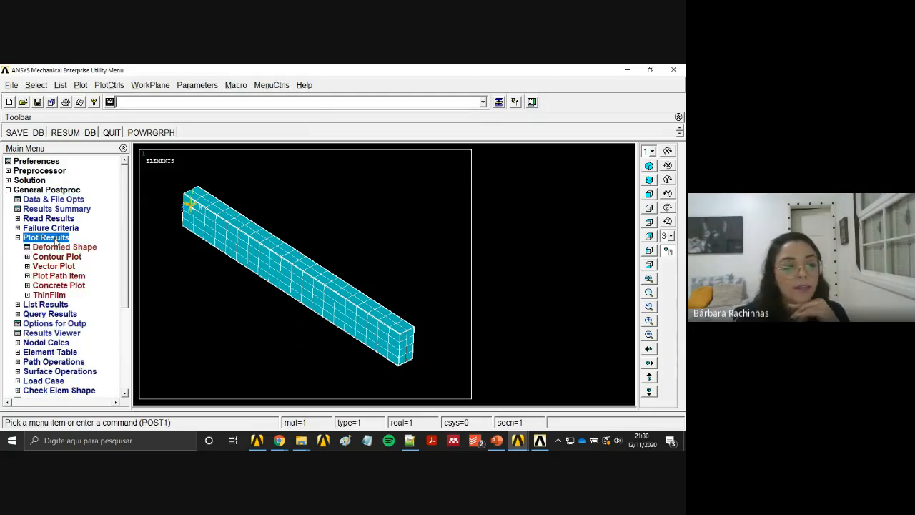
{"action": "left_click", "coordinate": [57, 247]}
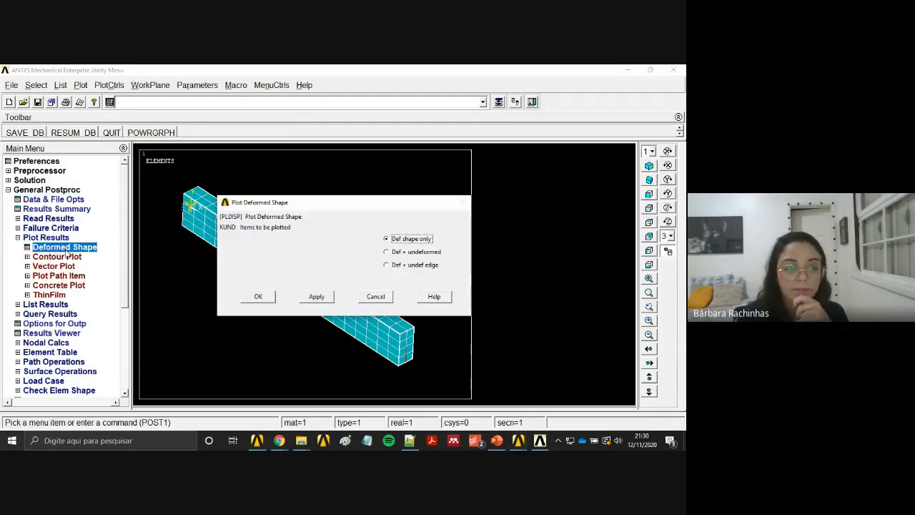
{"action": "left_click", "coordinate": [405, 254]}
{"action": "left_click", "coordinate": [258, 296]}
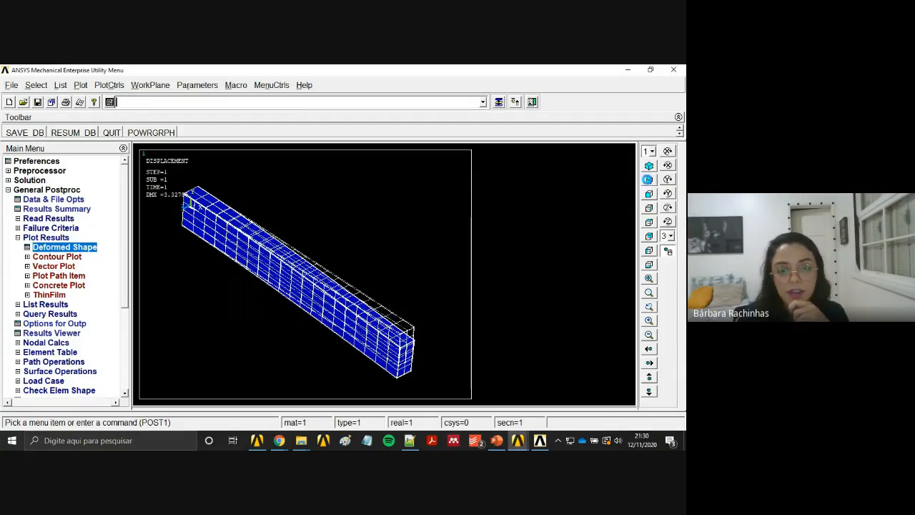
{"action": "left_click", "coordinate": [650, 180]}
{"action": "left_click", "coordinate": [650, 193]}
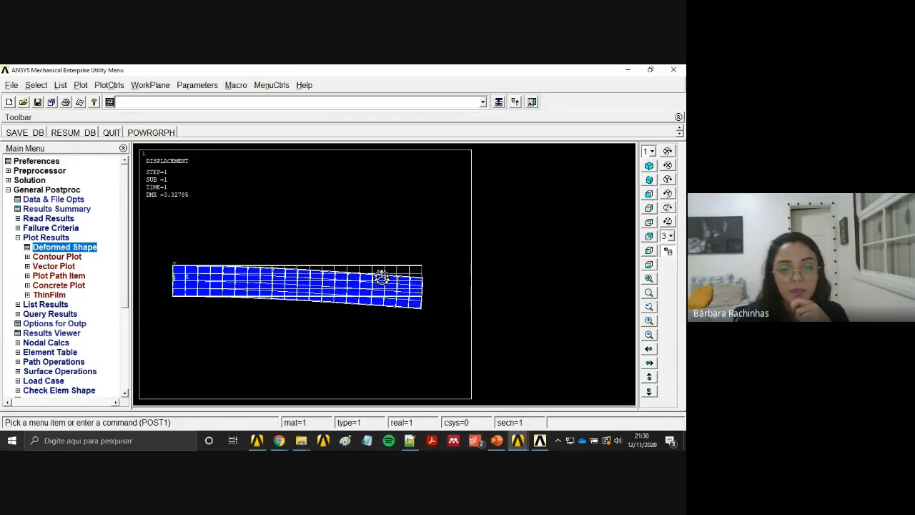
Plot the nodal solution contour of the Y-component of displacement as deformed shape with undeformed model, using the Auto Calculated scale factor.
{"action": "left_click", "coordinate": [54, 257]}
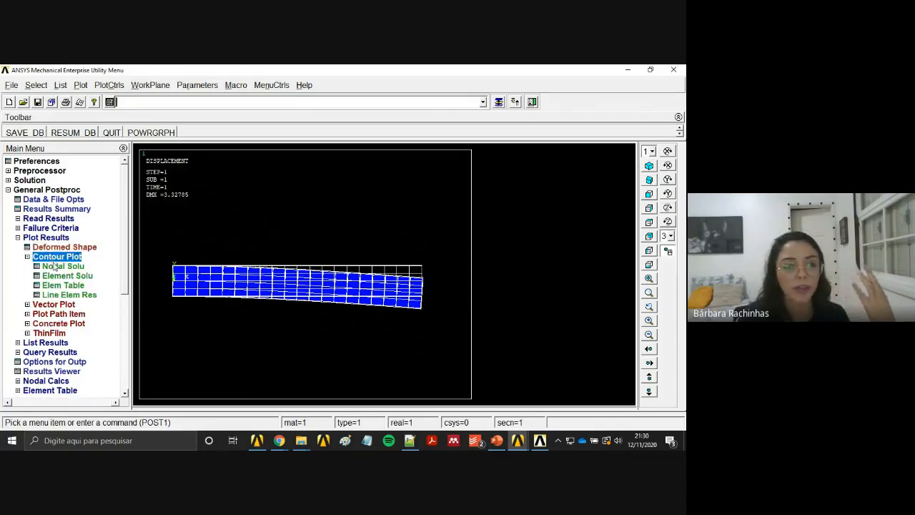
{"action": "left_click", "coordinate": [57, 266]}
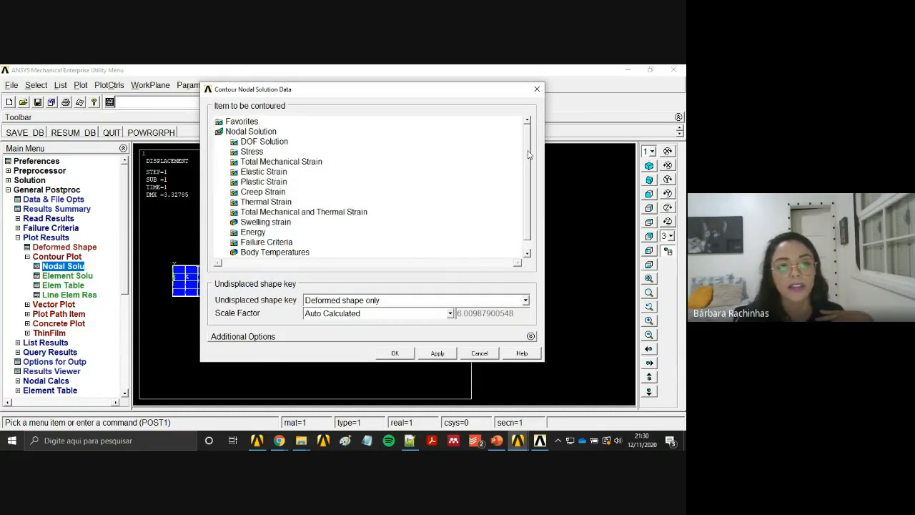
{"action": "double_click", "coordinate": [264, 141]}
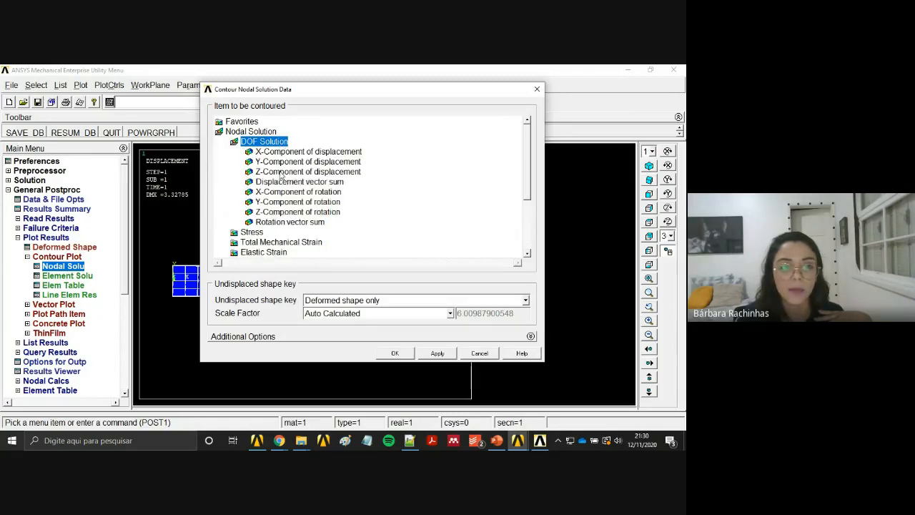
{"action": "left_click", "coordinate": [282, 163]}
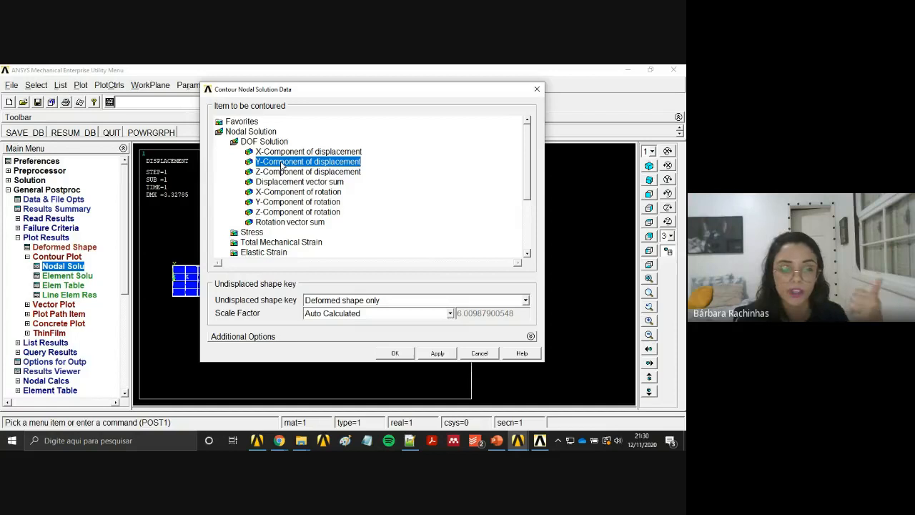
{"action": "left_click", "coordinate": [393, 301]}
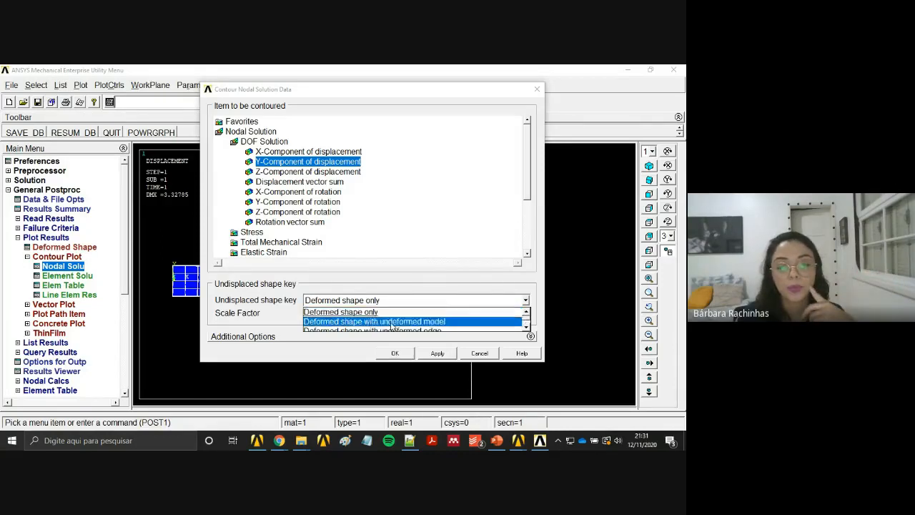
{"action": "left_click", "coordinate": [392, 322]}
{"action": "left_click", "coordinate": [376, 314]}
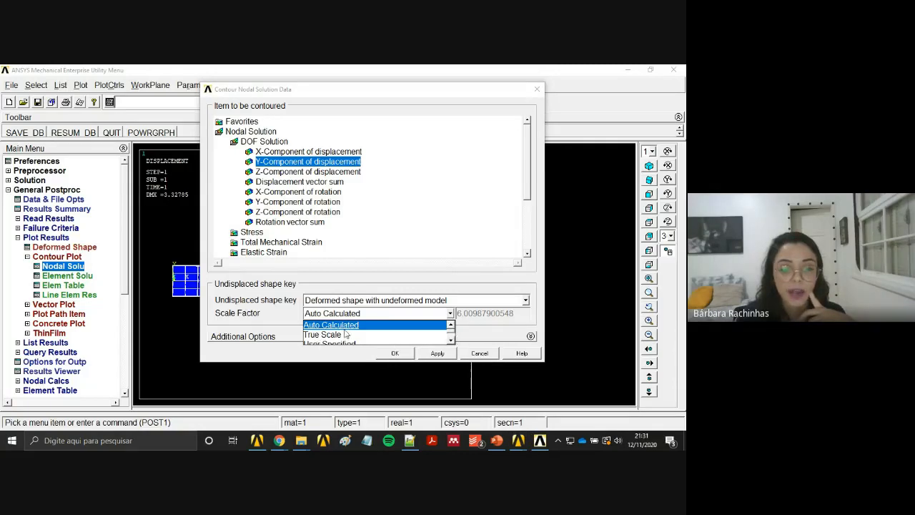
{"action": "left_click", "coordinate": [453, 342]}
{"action": "left_click", "coordinate": [453, 341]}
{"action": "left_click", "coordinate": [450, 329]}
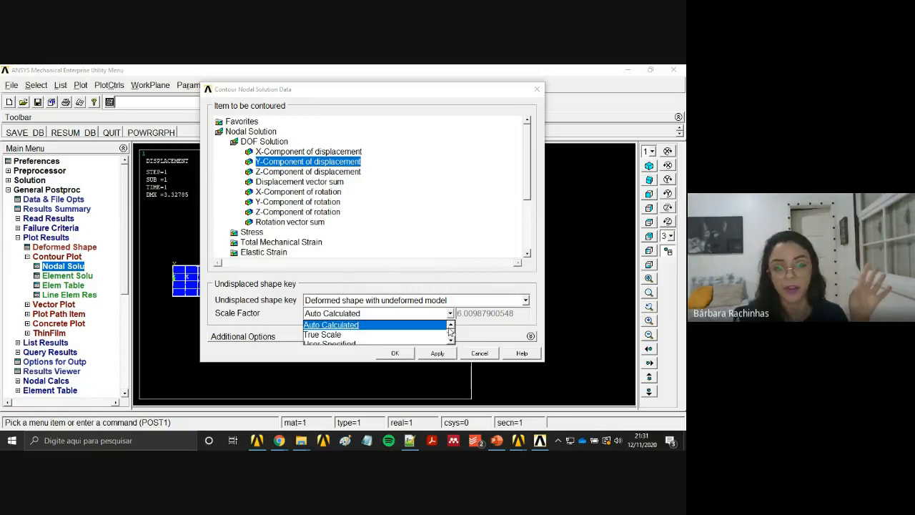
{"action": "left_click", "coordinate": [360, 325]}
{"action": "left_click", "coordinate": [387, 358]}
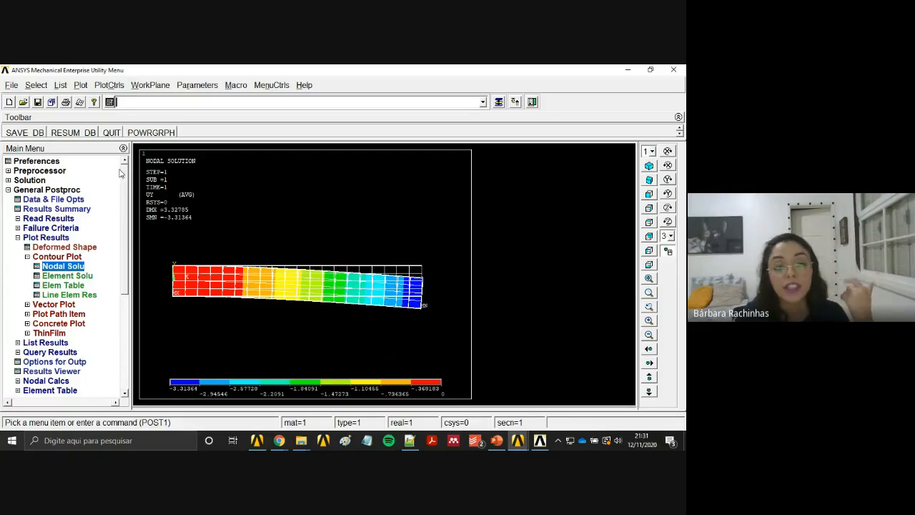
Replot the Y-component of displacement contour with a User Specified scale factor of 20 and show it in front view.
{"action": "left_click", "coordinate": [650, 180]}
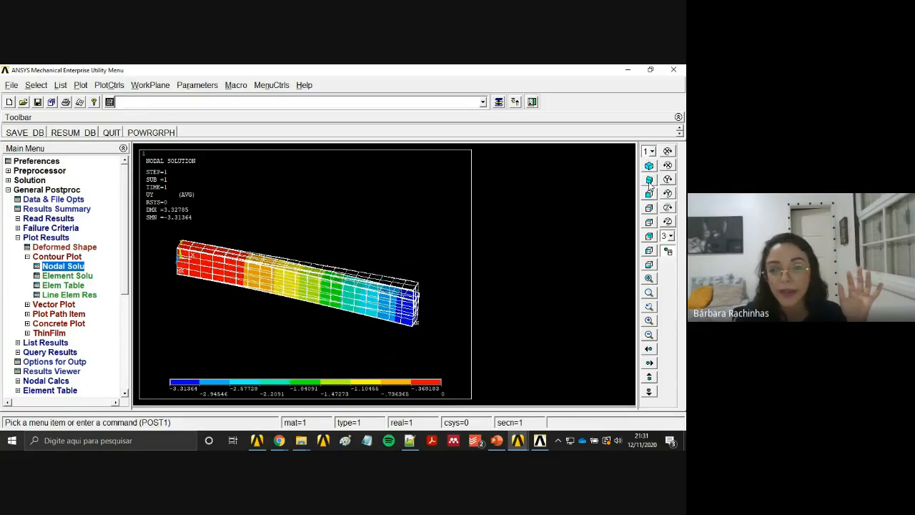
{"action": "left_click", "coordinate": [72, 266]}
{"action": "left_click", "coordinate": [388, 315]}
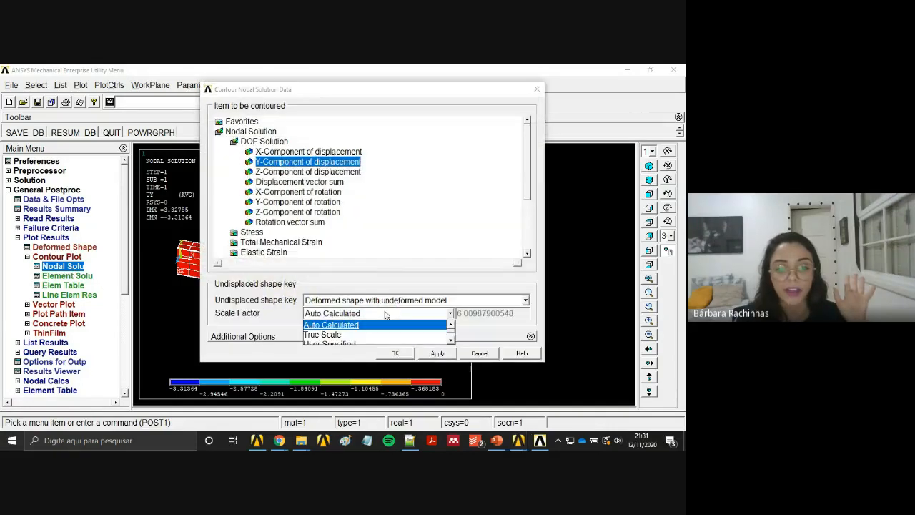
{"action": "left_click", "coordinate": [353, 344]}
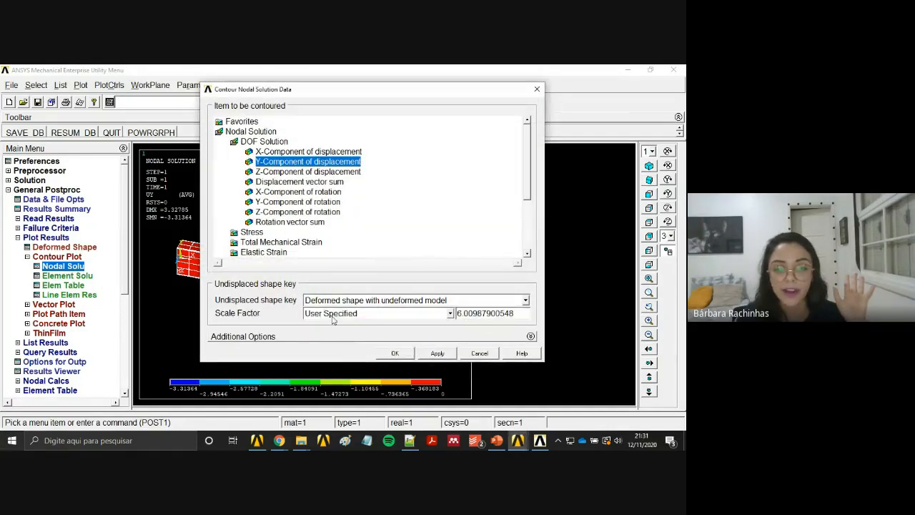
{"action": "left_click_drag", "start_coordinate": [521, 315], "coordinate": [455, 315]}
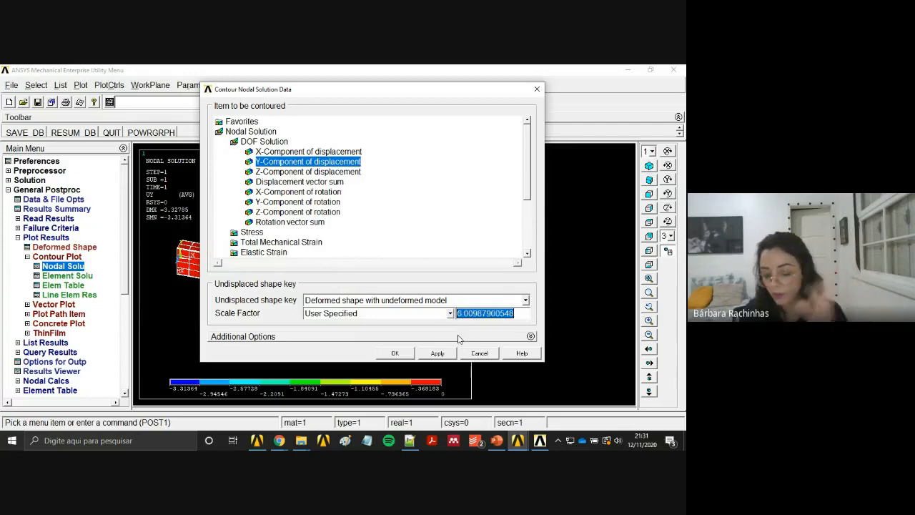
{"action": "type", "text": "20"}
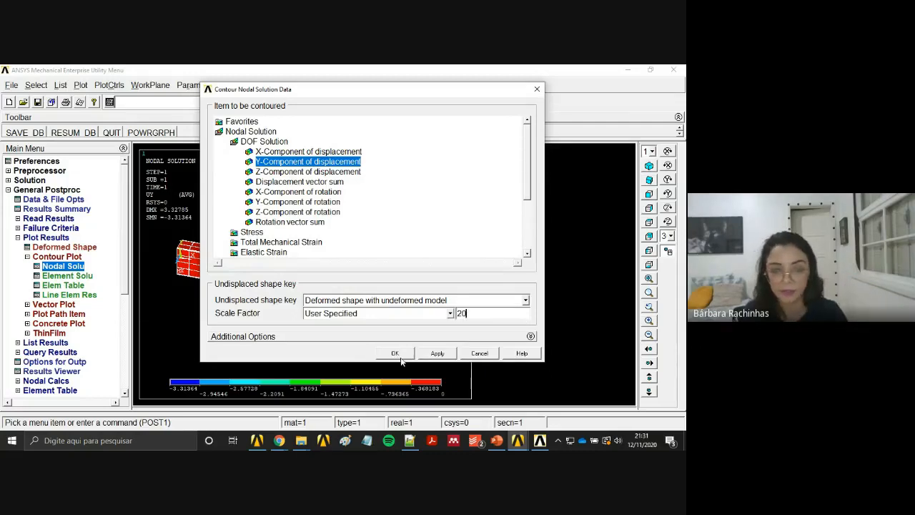
{"action": "left_click", "coordinate": [396, 353]}
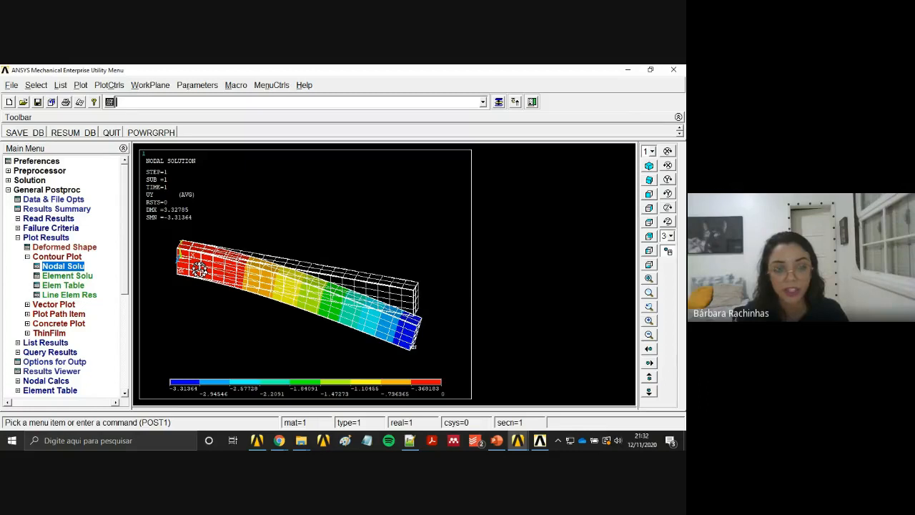
{"action": "left_click", "coordinate": [650, 195]}
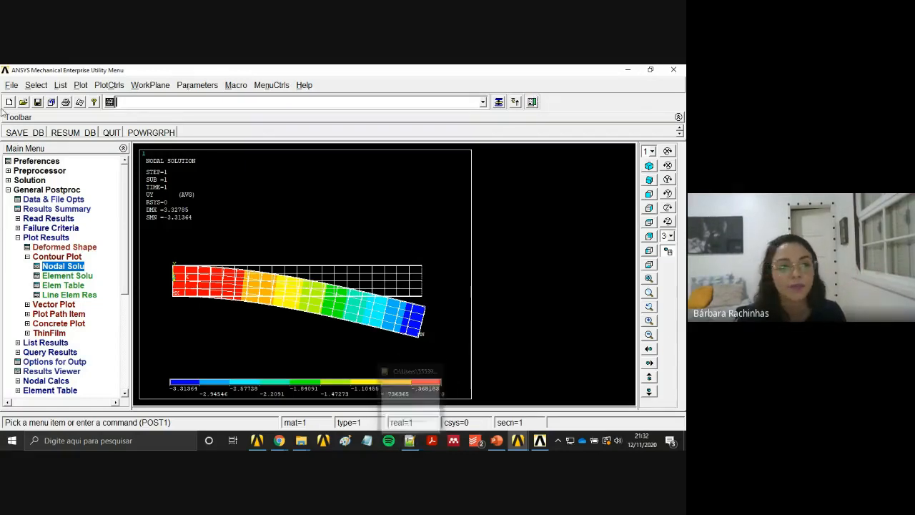
Switch to the text editor and review the FINISH and /CLEAR,NOSTART commands in the VIGAENG_BEAM.txt script.
{"action": "left_click", "coordinate": [12, 86]}
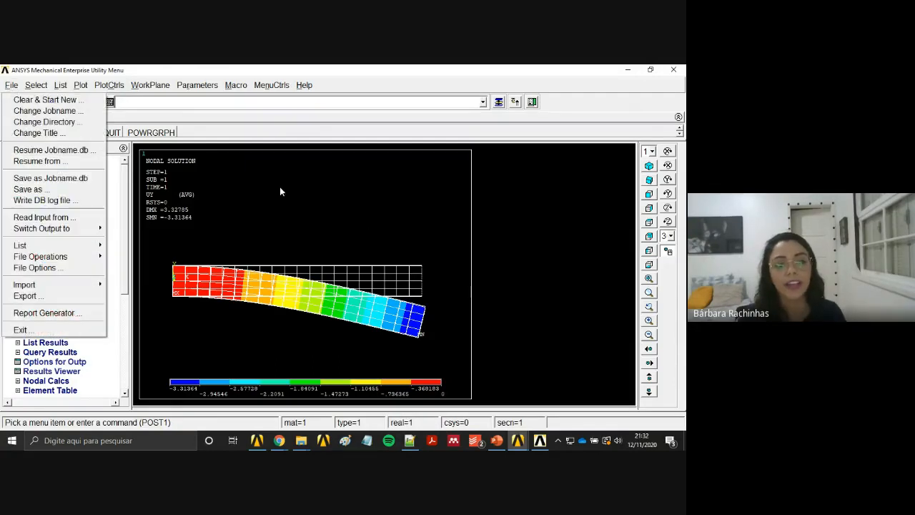
{"action": "left_click", "coordinate": [283, 207]}
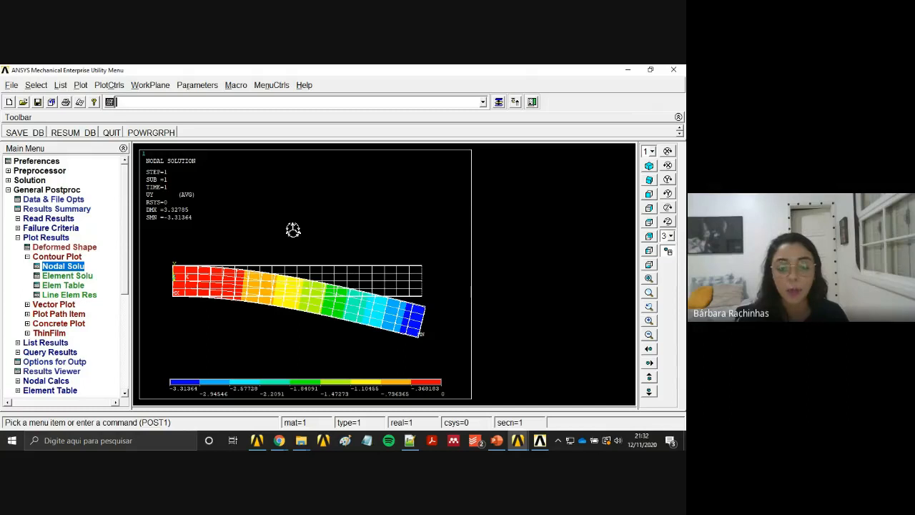
{"action": "left_click", "coordinate": [410, 441]}
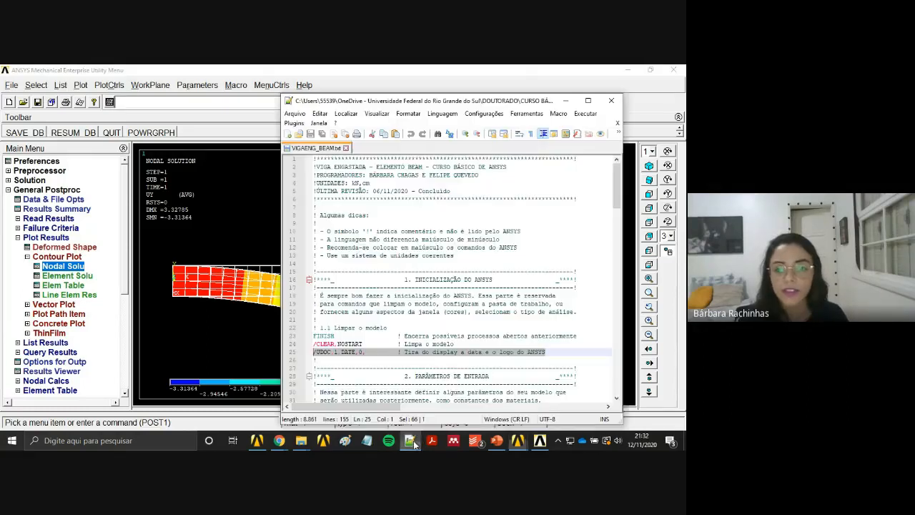
{"action": "left_click", "coordinate": [352, 343]}
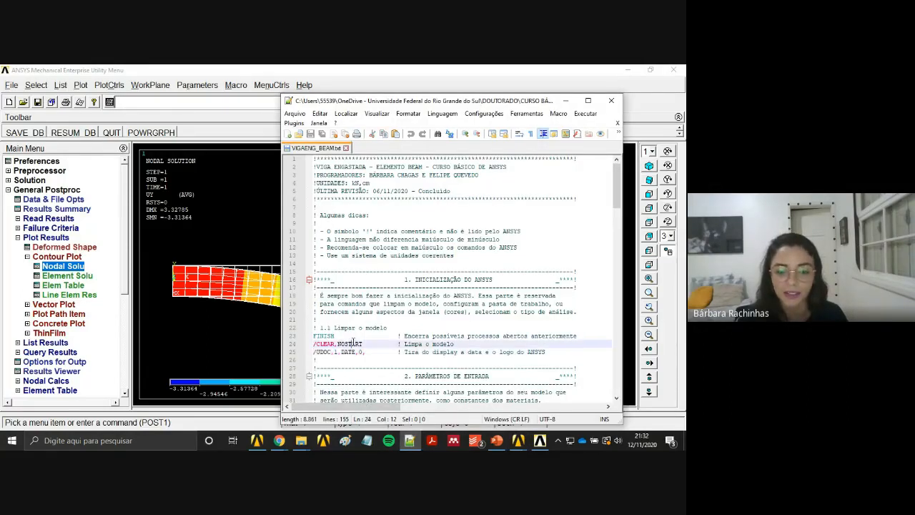
{"action": "left_click_drag", "start_coordinate": [455, 344], "coordinate": [308, 348]}
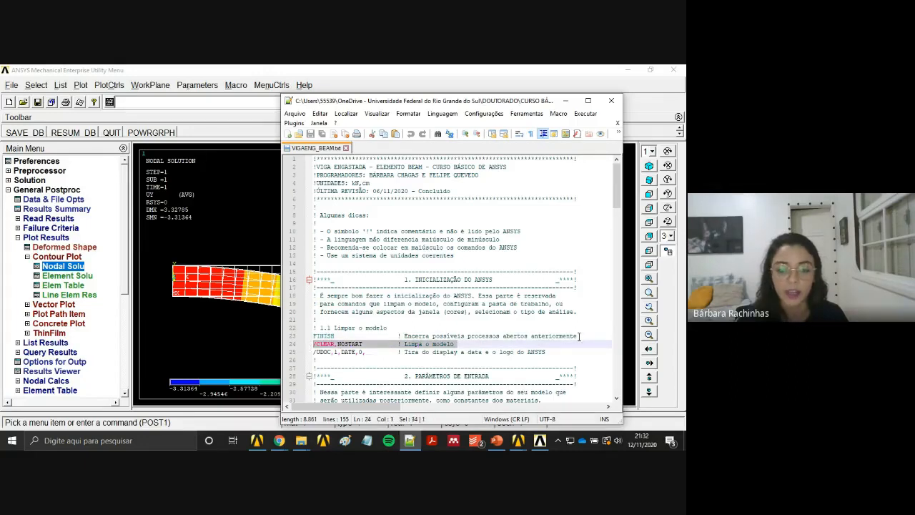
{"action": "left_click_drag", "start_coordinate": [580, 336], "coordinate": [300, 334]}
{"action": "left_click_drag", "start_coordinate": [477, 344], "coordinate": [311, 346]}
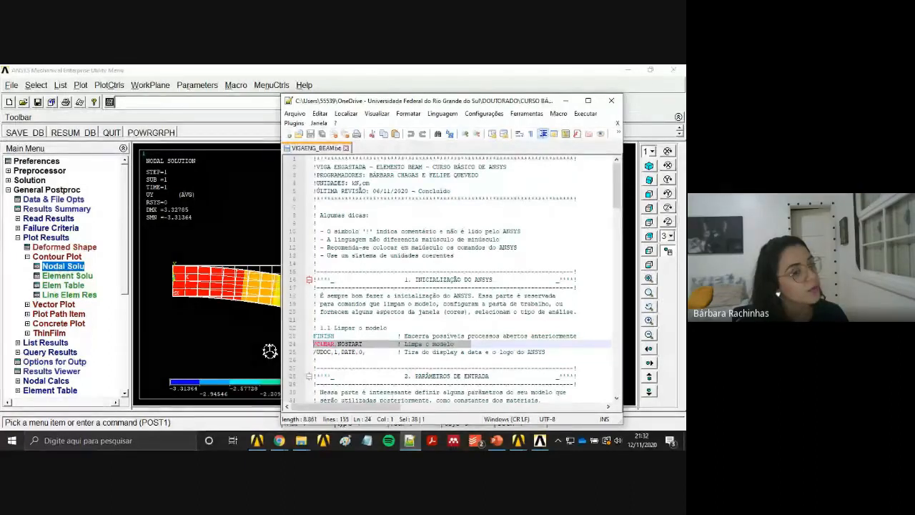
Return to ANSYS and plot the Y-component of displacement as a contour from the Results Viewer.
{"action": "left_click", "coordinate": [44, 238]}
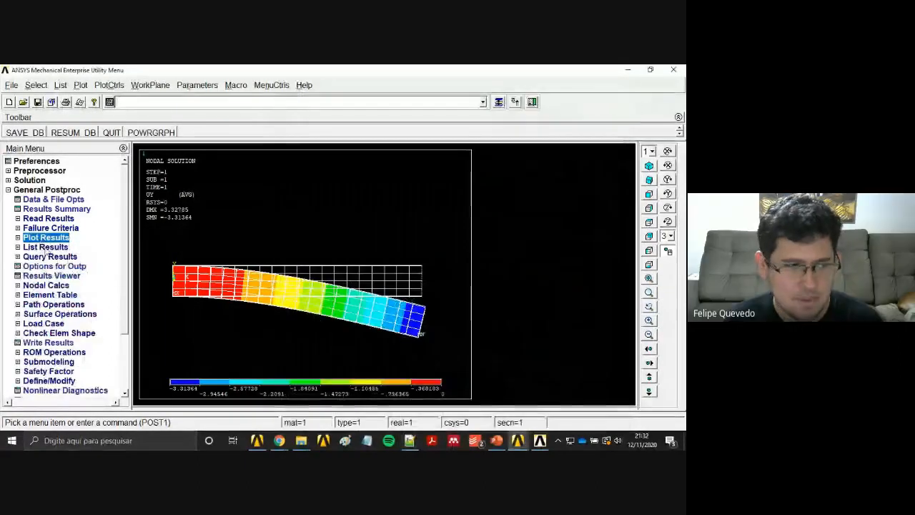
{"action": "left_click", "coordinate": [46, 277]}
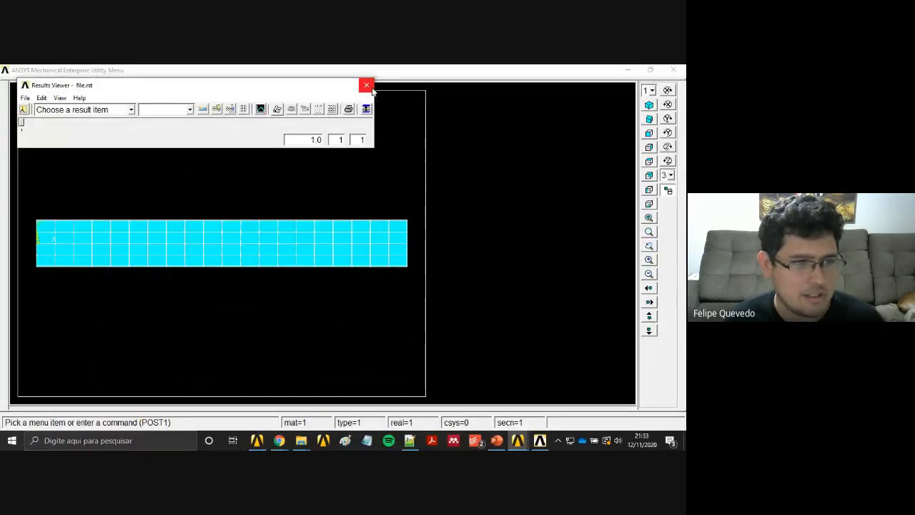
{"action": "left_click", "coordinate": [367, 86]}
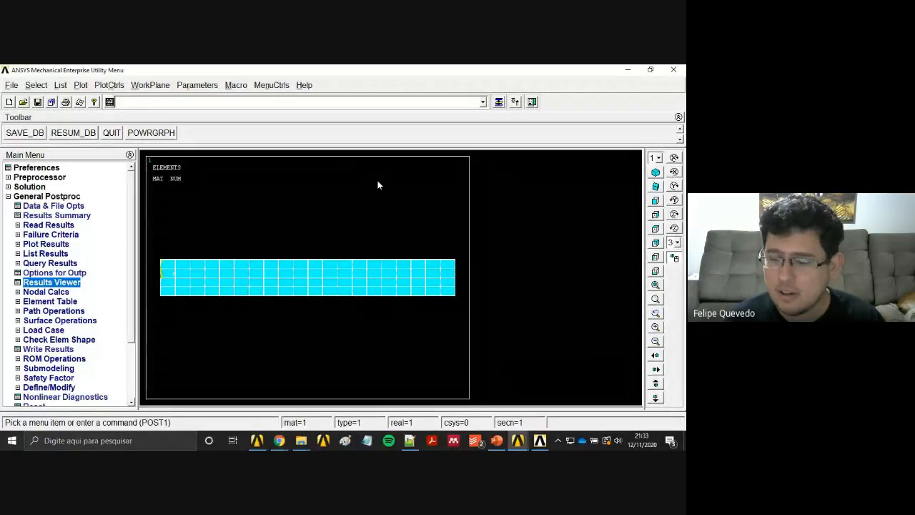
{"action": "left_click", "coordinate": [71, 284]}
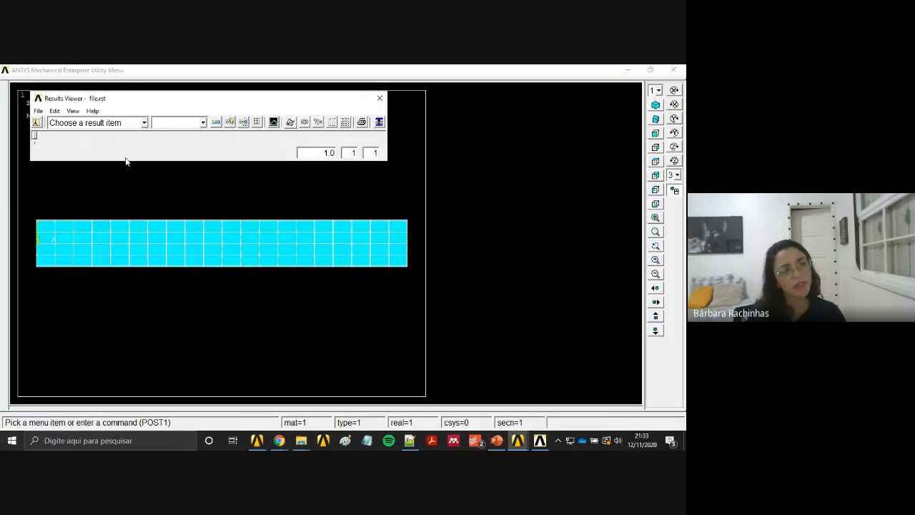
{"action": "left_click", "coordinate": [118, 123]}
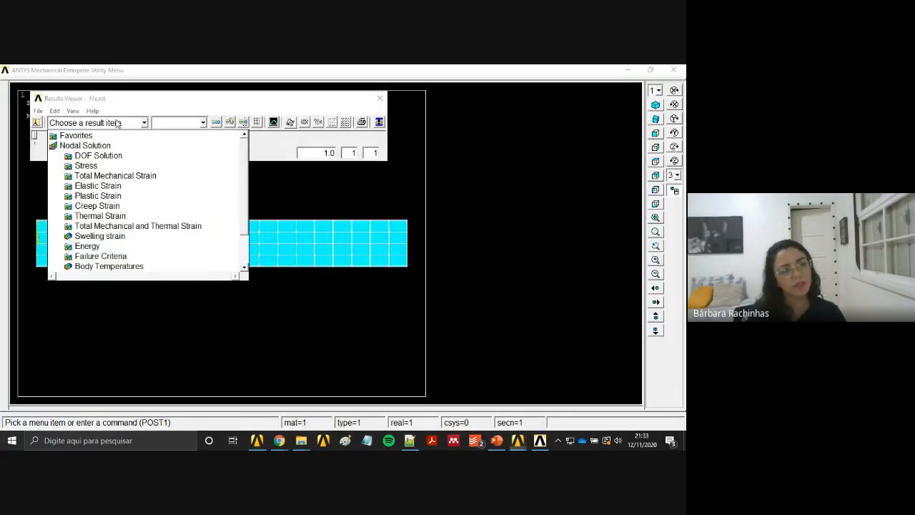
{"action": "double_click", "coordinate": [113, 157]}
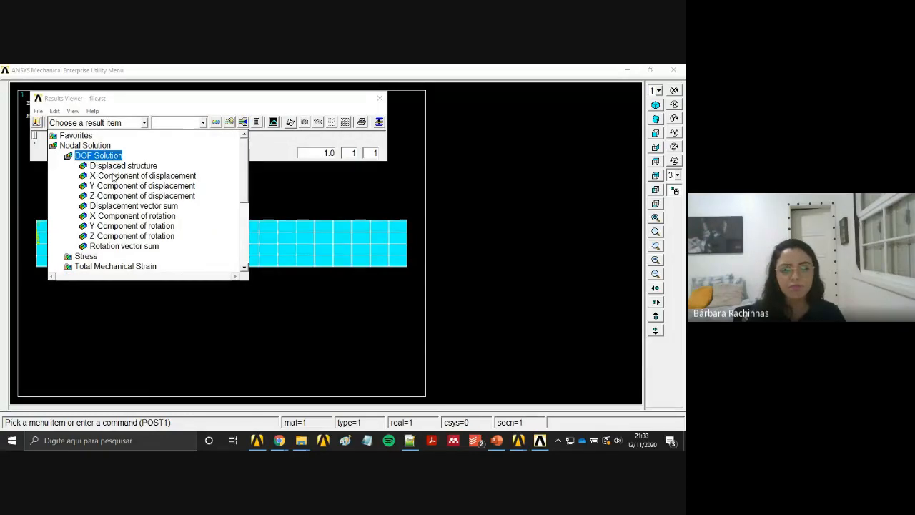
{"action": "left_click", "coordinate": [110, 186]}
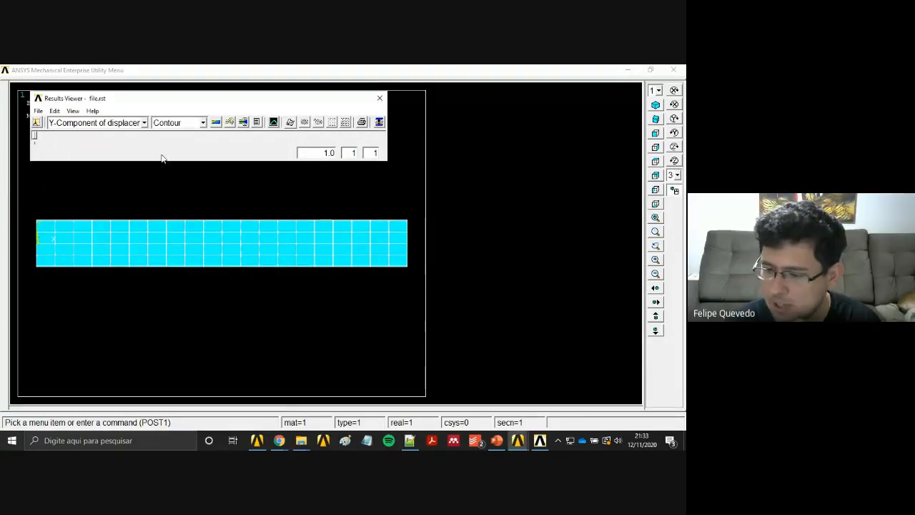
{"action": "left_click", "coordinate": [216, 123]}
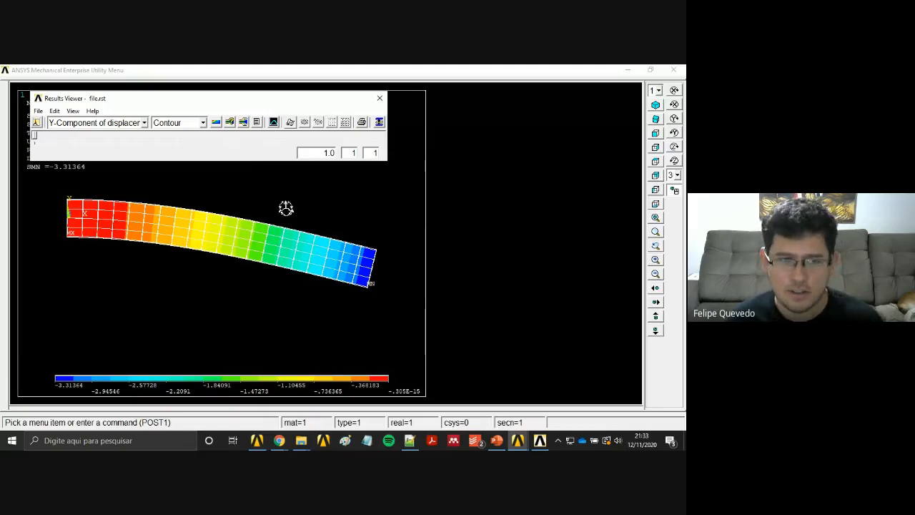
Tilt the beam's displacement contour plot and close the Results Viewer.
{"action": "mouse_move", "coordinate": [294, 209]}
{"action": "middle_mouse_down", "text": "ctrl"}
{"action": "mouse_move", "coordinate": [277, 224]}
{"action": "mouse_move", "coordinate": [301, 218]}
{"action": "middle_mouse_up", "text": "ctrl"}
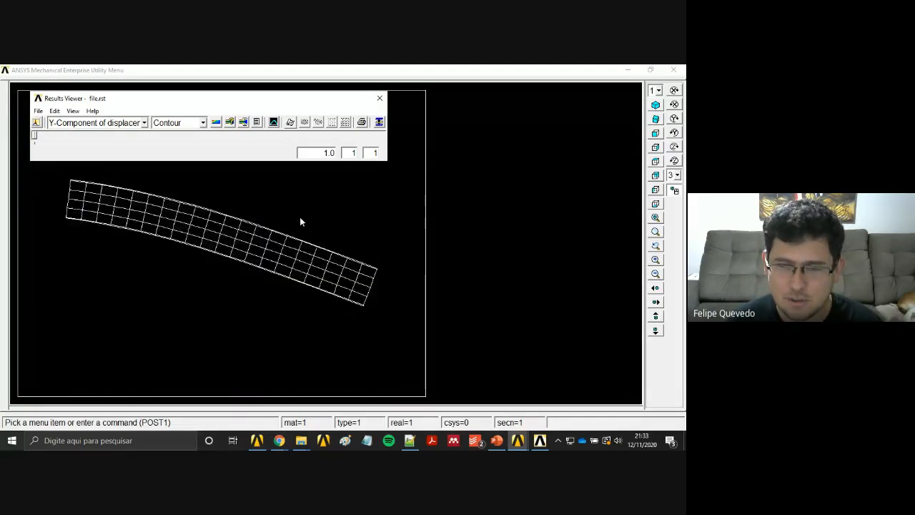
{"action": "left_click", "coordinate": [380, 98]}
{"action": "middle_click_drag", "start_coordinate": [412, 201], "coordinate": [369, 262], "text": "ctrl"}
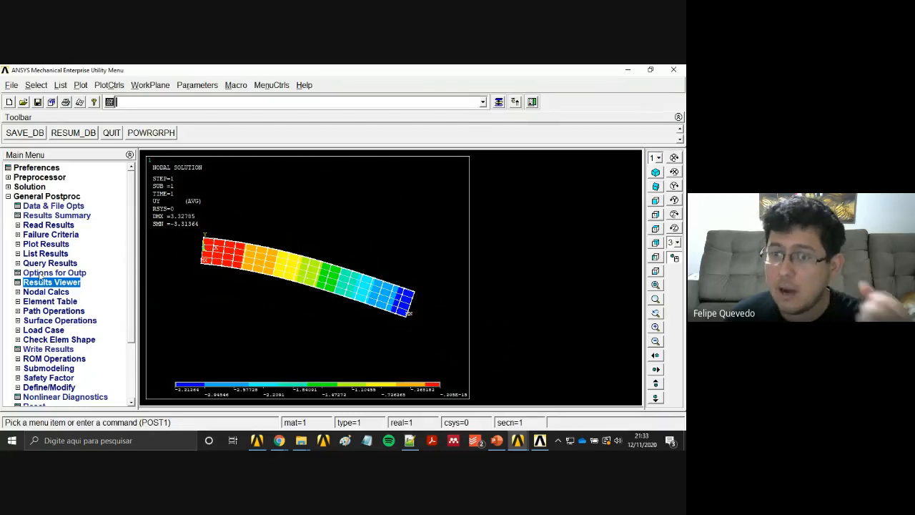
Examine the available data sets of the results file with the By Pick option of Read Results, and close the list.
{"action": "left_click", "coordinate": [48, 225]}
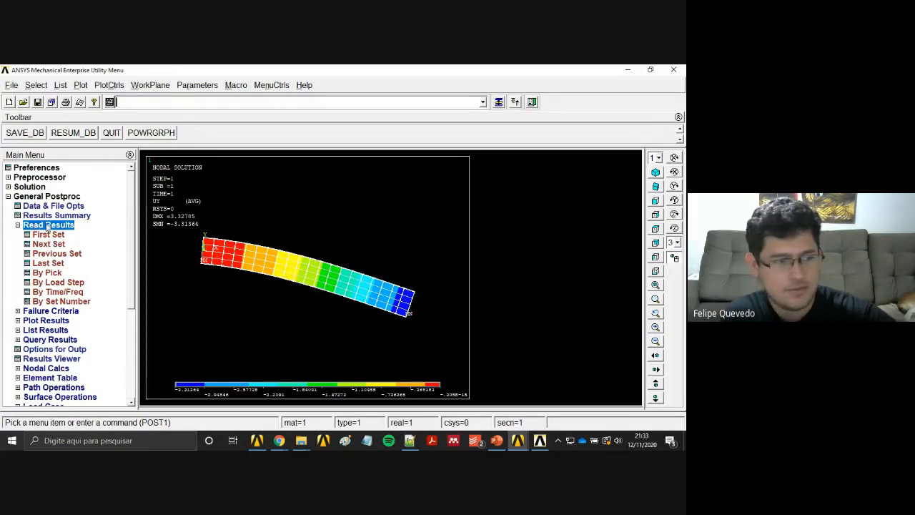
{"action": "left_click", "coordinate": [47, 272]}
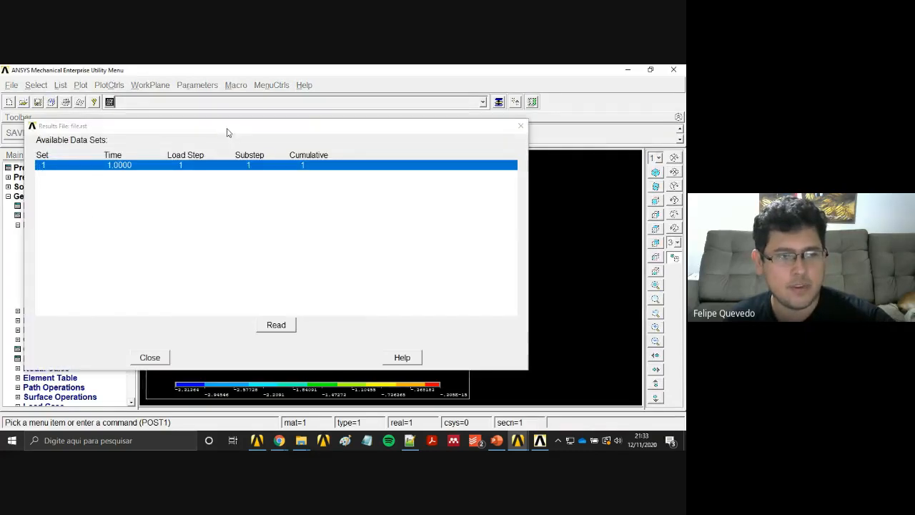
{"action": "left_click_drag", "start_coordinate": [161, 133], "coordinate": [276, 193]}
{"action": "left_click_drag", "start_coordinate": [387, 203], "coordinate": [316, 184]}
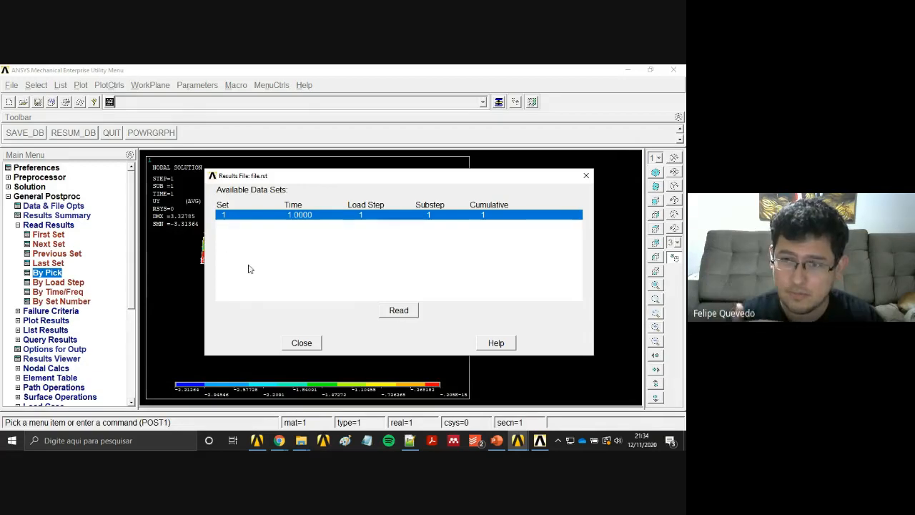
{"action": "left_click", "coordinate": [586, 176]}
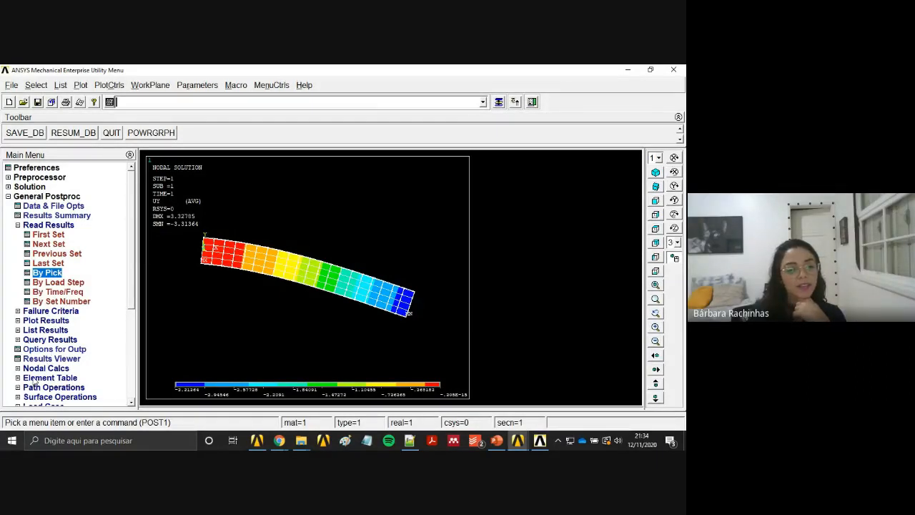
Plot the Y-component of displacement as a contour again from the Results Viewer, and close the viewer.
{"action": "left_click", "coordinate": [46, 360]}
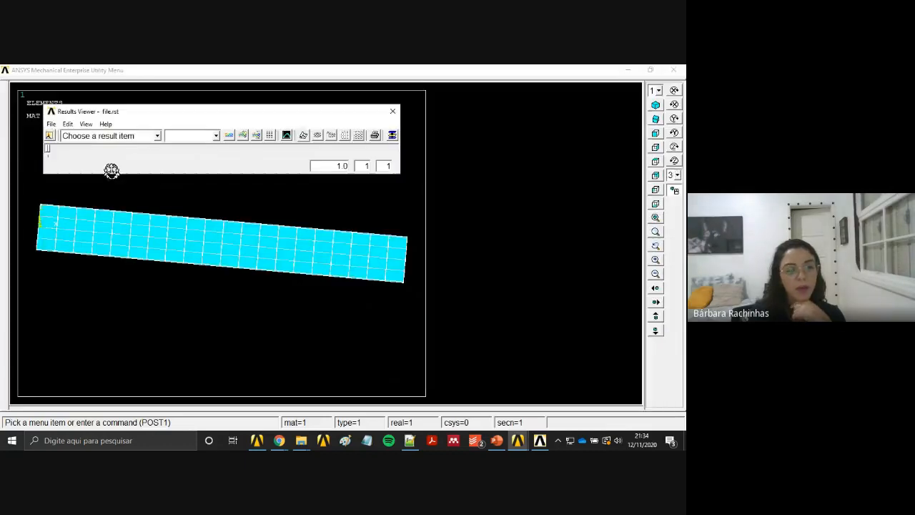
{"action": "left_click", "coordinate": [201, 139]}
{"action": "left_click", "coordinate": [120, 141]}
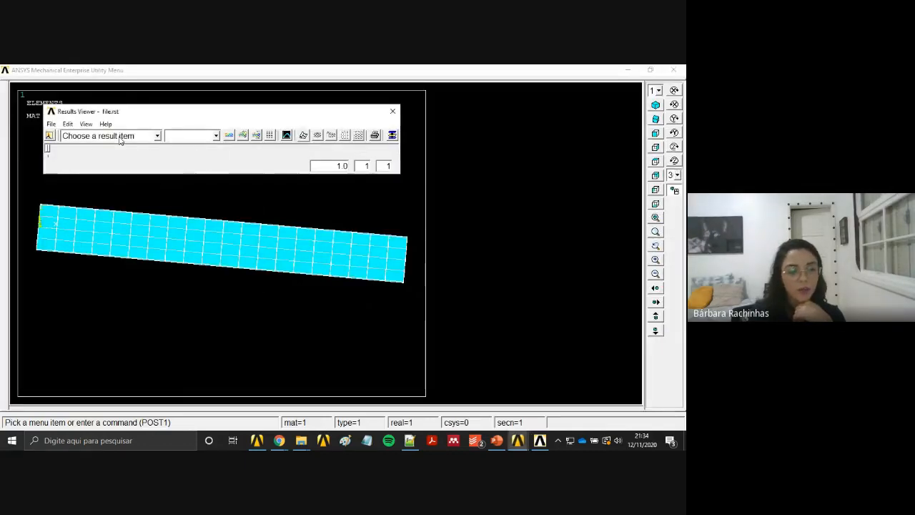
{"action": "left_click", "coordinate": [120, 141]}
{"action": "left_click", "coordinate": [136, 199]}
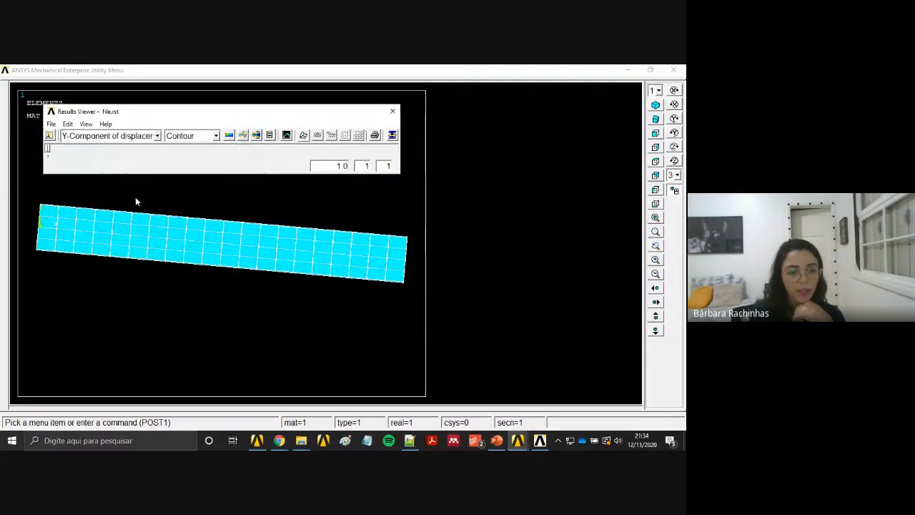
{"action": "left_click", "coordinate": [230, 136]}
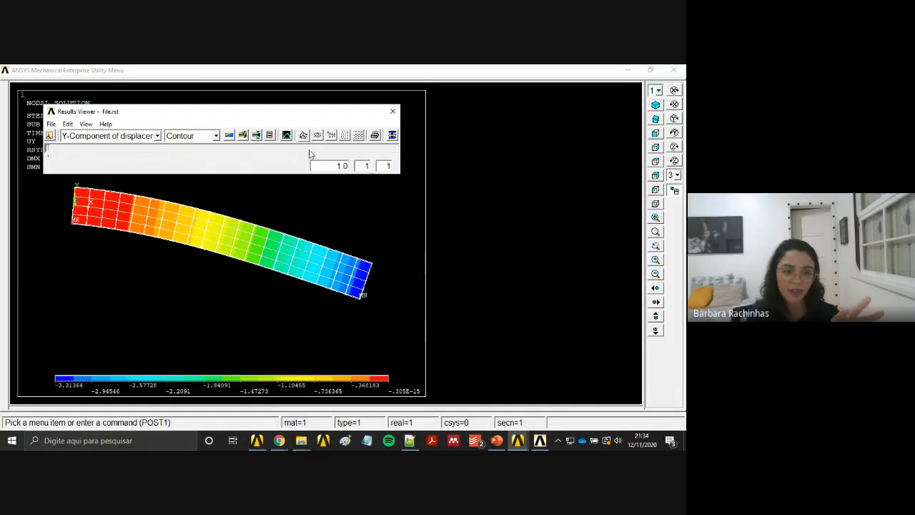
{"action": "left_click", "coordinate": [393, 113]}
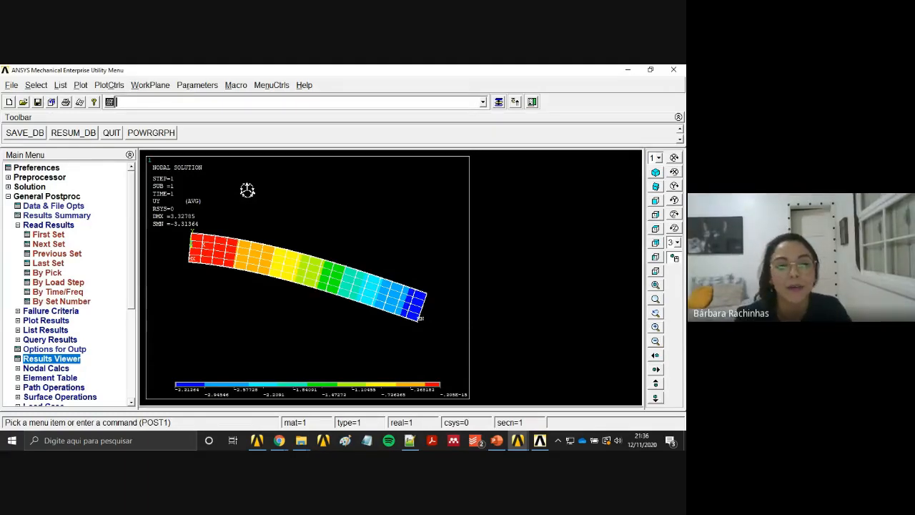
Show the displacement contour in isometric view and rotate the beam slightly to inspect its deformed shape in 3D.
{"action": "left_click", "coordinate": [657, 173]}
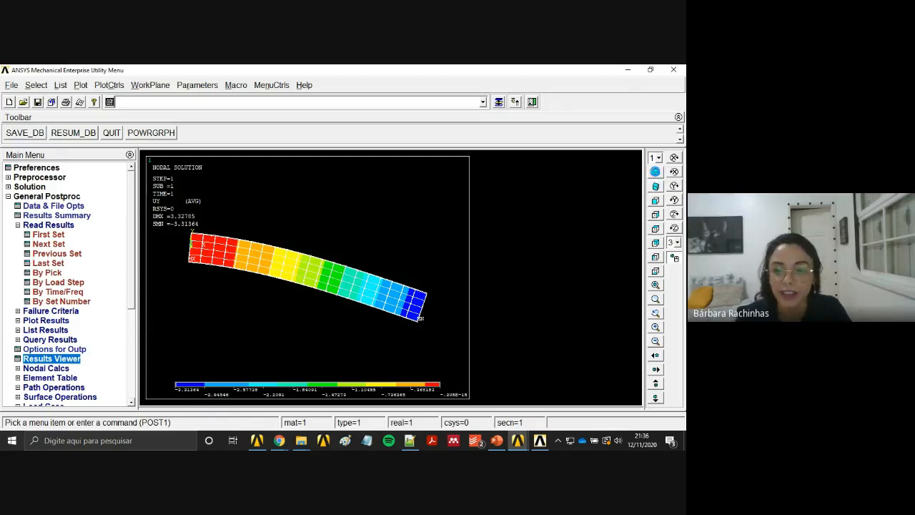
{"action": "right_click_drag", "start_coordinate": [364, 246], "coordinate": [363, 249]}
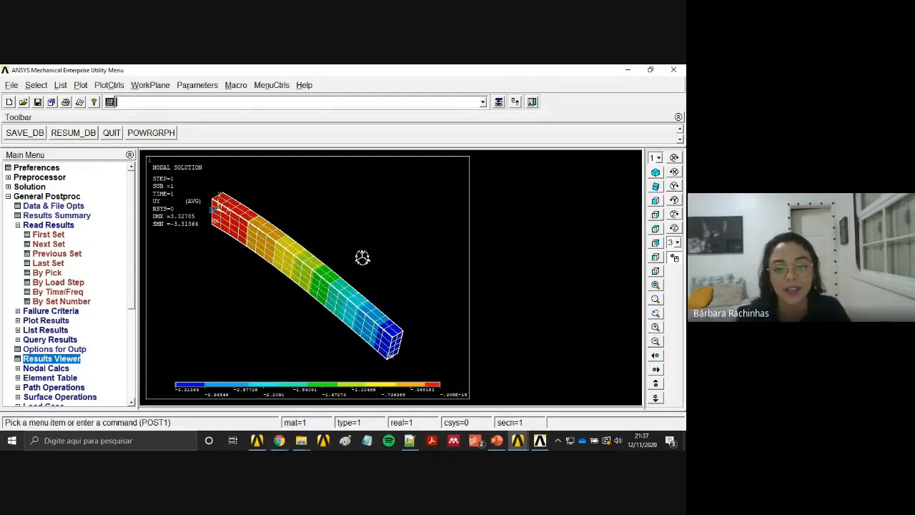
{"action": "right_click", "coordinate": [363, 258]}
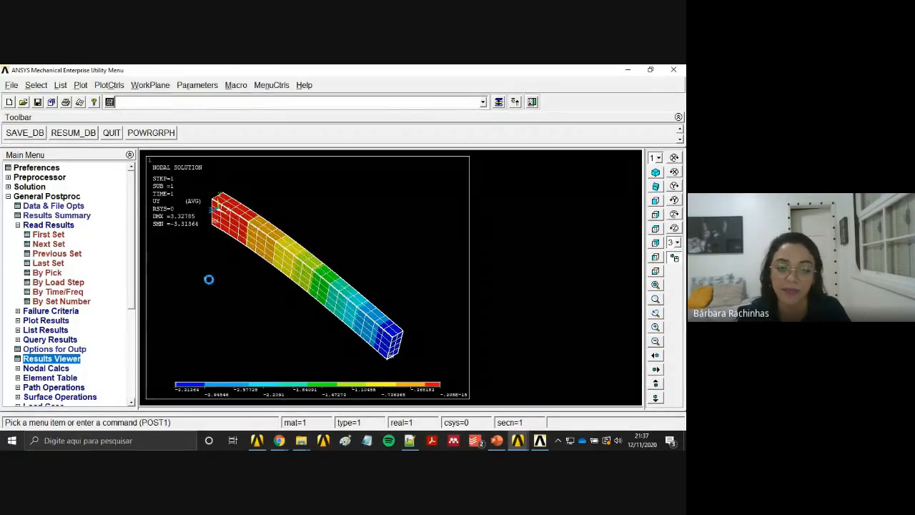
{"action": "mouse_move", "coordinate": [209, 280]}
{"action": "right_mouse_down"}
{"action": "mouse_move", "coordinate": [203, 271]}
{"action": "mouse_move", "coordinate": [223, 270]}
{"action": "right_mouse_up"}
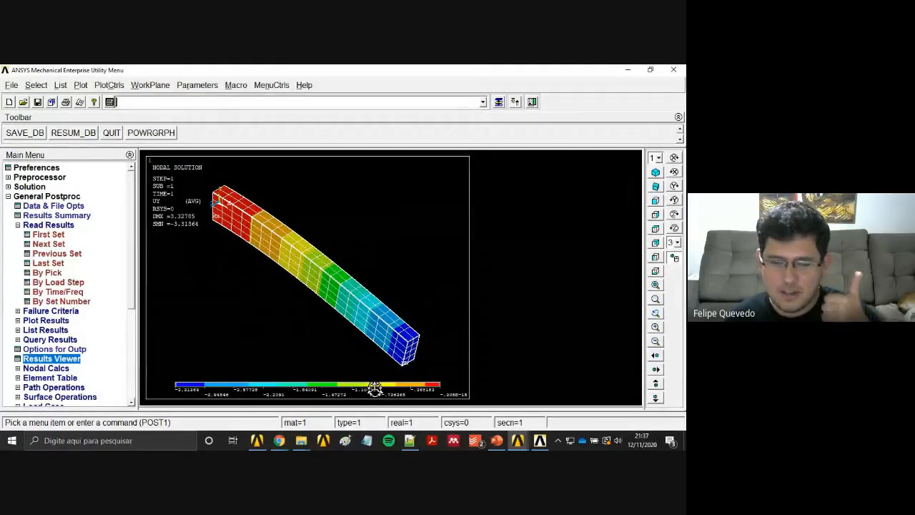
{"action": "right_click", "coordinate": [420, 364]}
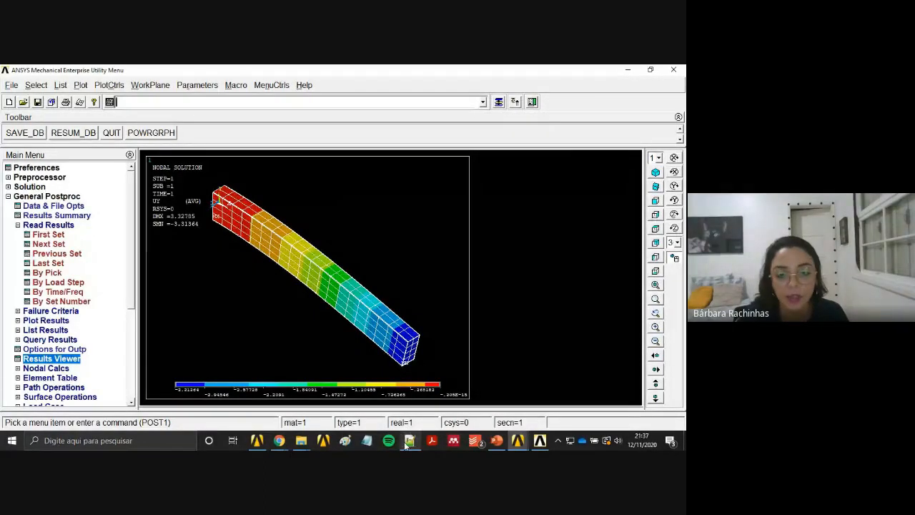
Switch to File Explorer, view the files in C:\AULA2, and check the working directory and job name in the APDL Product Launcher.
{"action": "mouse_move", "coordinate": [300, 442]}
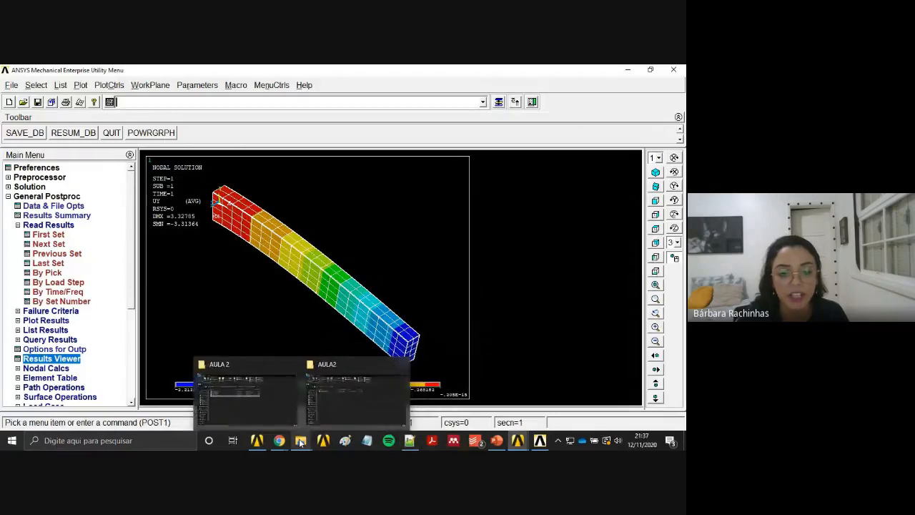
{"action": "left_click", "coordinate": [279, 408]}
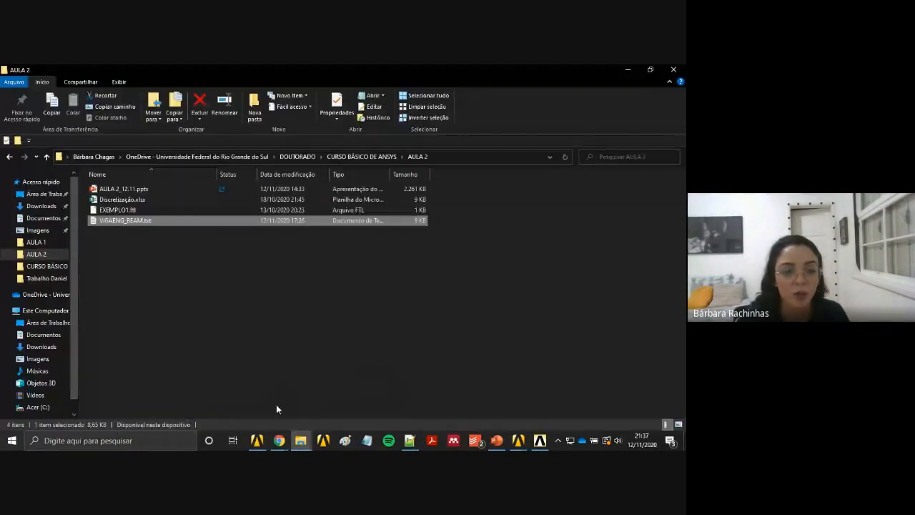
{"action": "mouse_move", "coordinate": [300, 442]}
{"action": "left_click", "coordinate": [323, 394]}
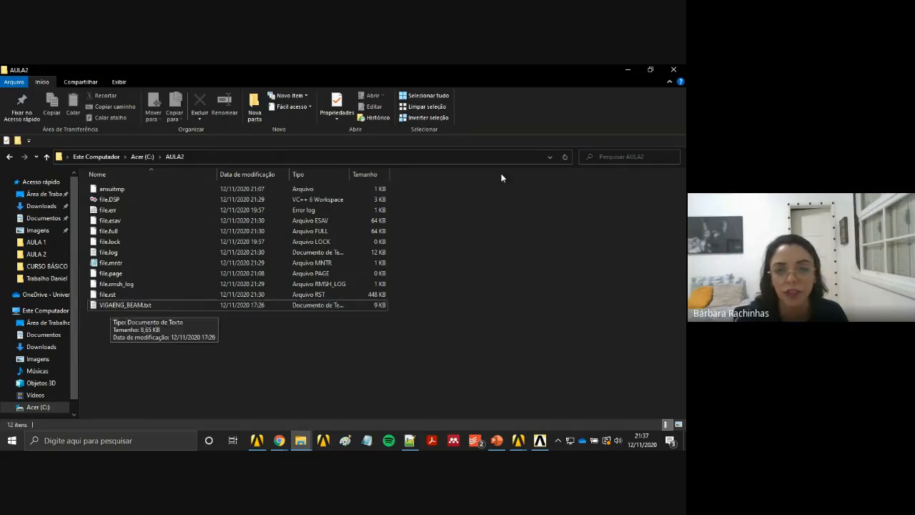
{"action": "left_click", "coordinate": [540, 439]}
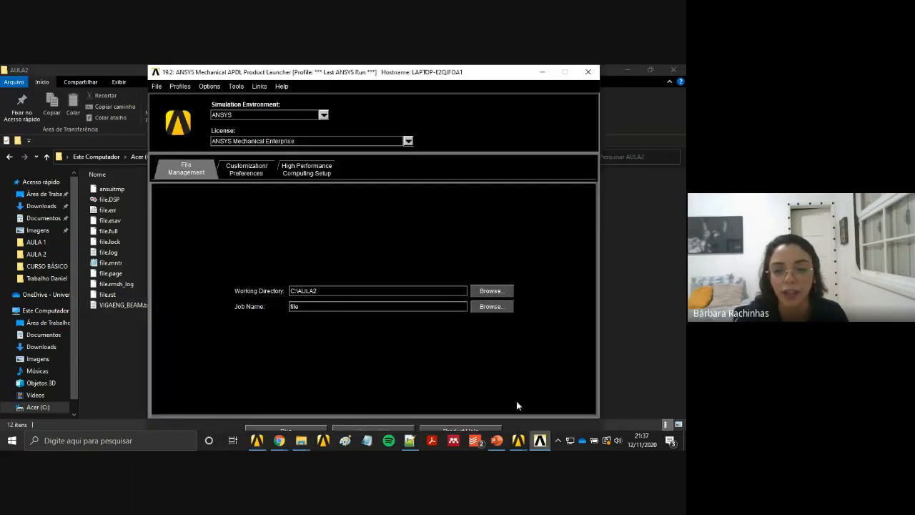
{"action": "left_click", "coordinate": [540, 439]}
{"action": "mouse_move", "coordinate": [525, 442]}
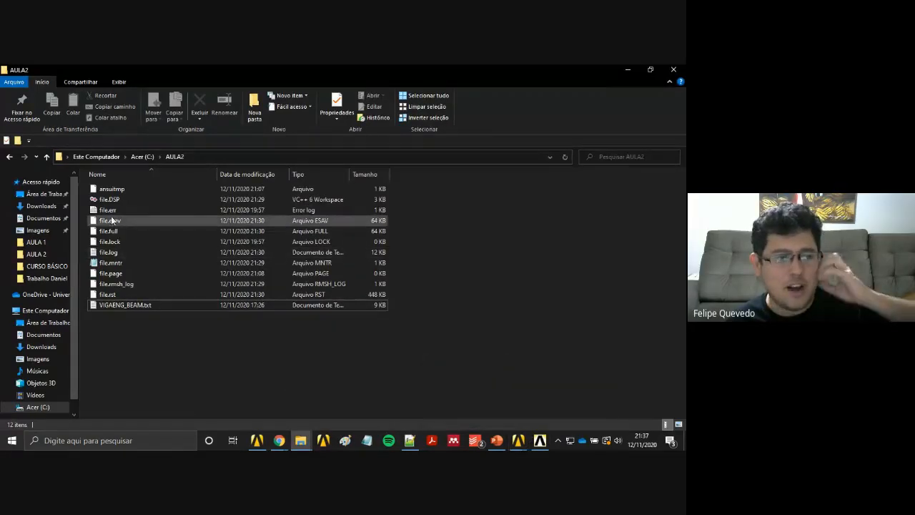
Open the error file file.err from the AULA2 folder in Notepad++ and maximize the editor window.
{"action": "right_click", "coordinate": [110, 211]}
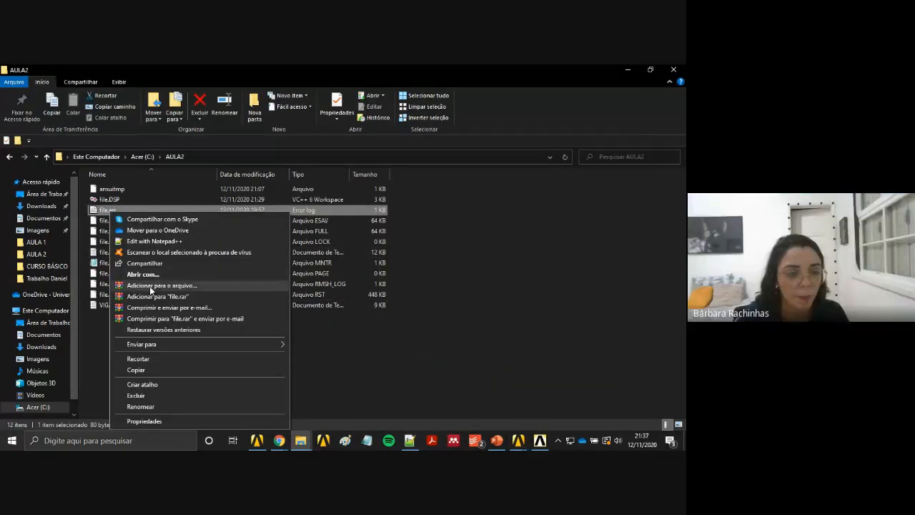
{"action": "left_click", "coordinate": [153, 241]}
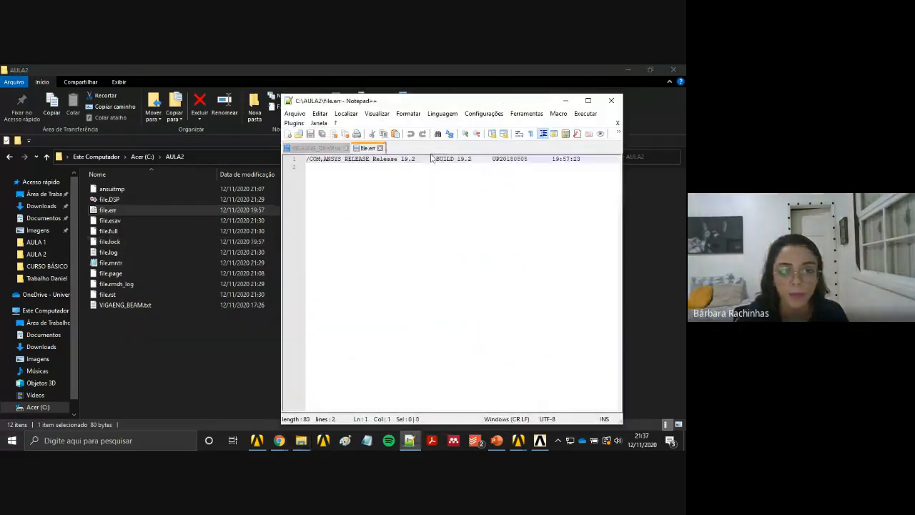
{"action": "left_click", "coordinate": [588, 100]}
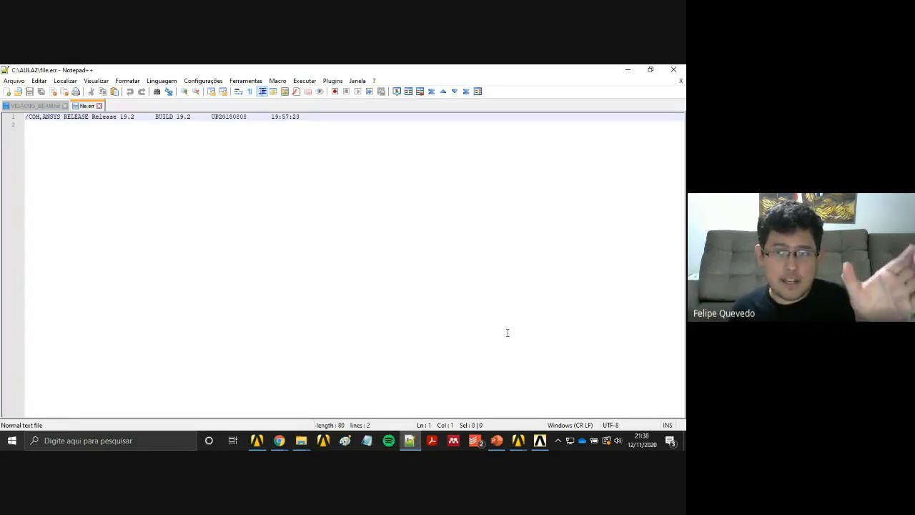
Return to the AULA2 folder in File Explorer and open the log file file.log in Notepad++.
{"action": "left_click", "coordinate": [300, 441]}
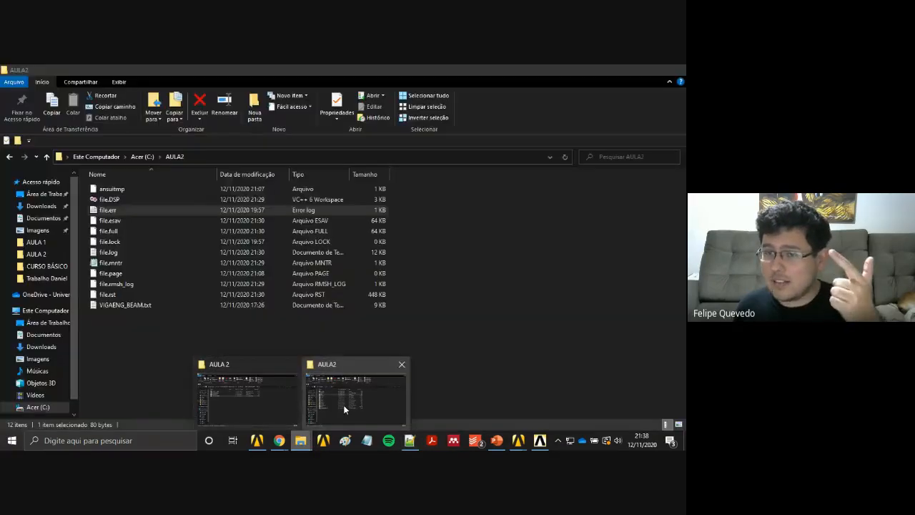
{"action": "left_click", "coordinate": [343, 405]}
{"action": "mouse_move", "coordinate": [279, 439]}
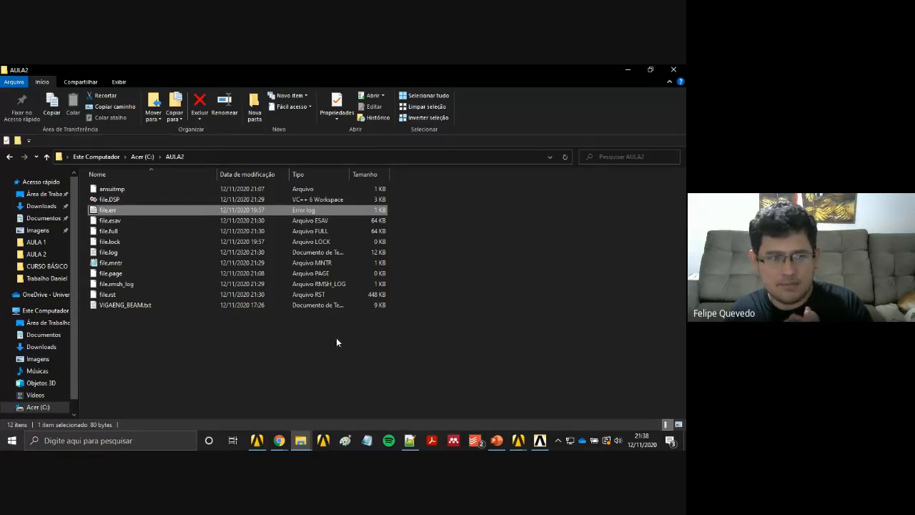
{"action": "left_click", "coordinate": [119, 254]}
{"action": "right_click", "coordinate": [119, 253]}
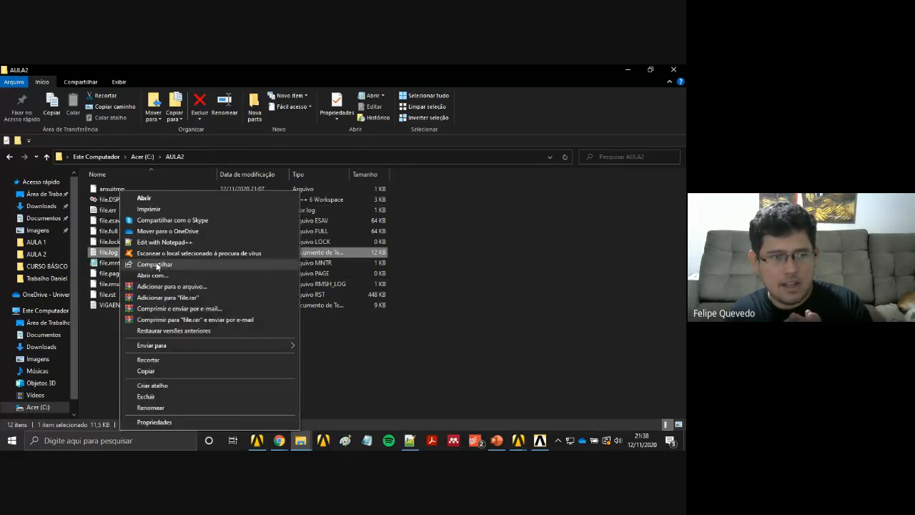
{"action": "left_click", "coordinate": [169, 240]}
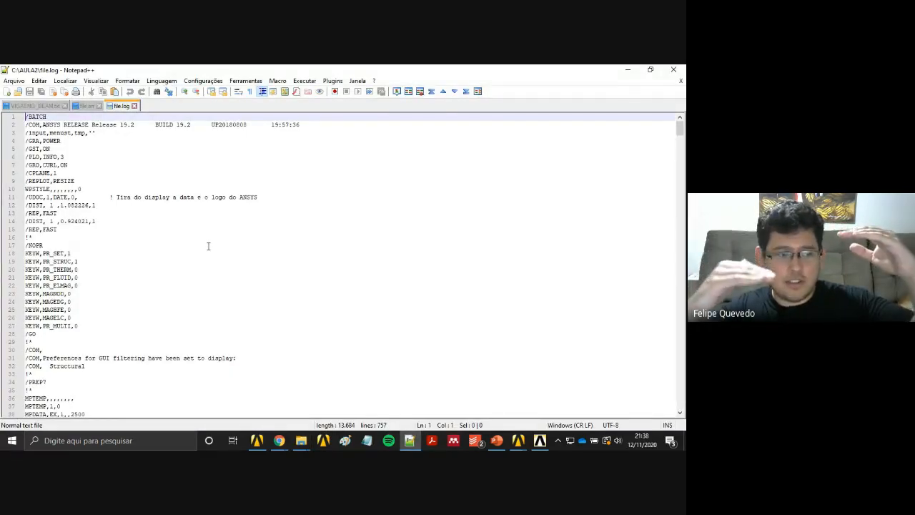
Look through the commands recorded in file.log and highlight the repeated /DIST and /REP,FAST view commands.
{"action": "scroll", "coordinate": [208, 246], "scroll_direction": "down", "scroll_amount": 7}
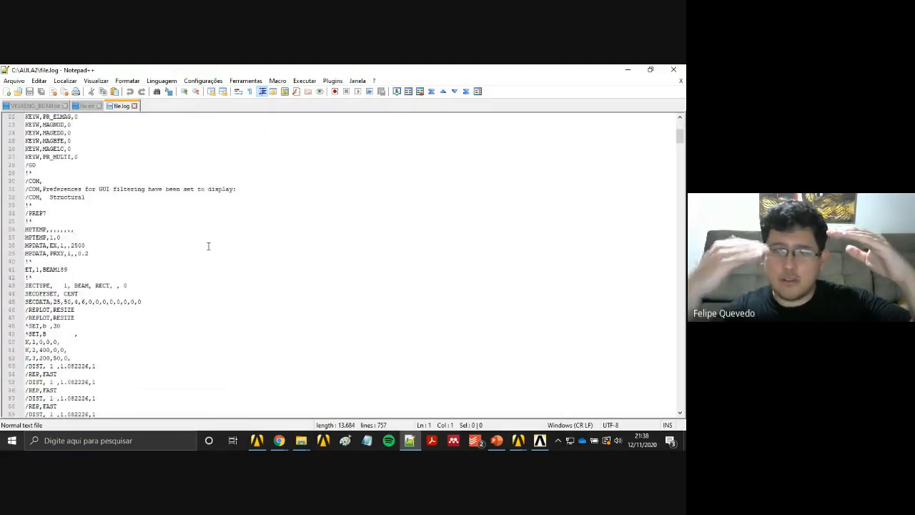
{"action": "scroll", "coordinate": [208, 246], "scroll_direction": "down", "scroll_amount": 4}
{"action": "scroll", "coordinate": [208, 246], "scroll_direction": "down", "scroll_amount": 10}
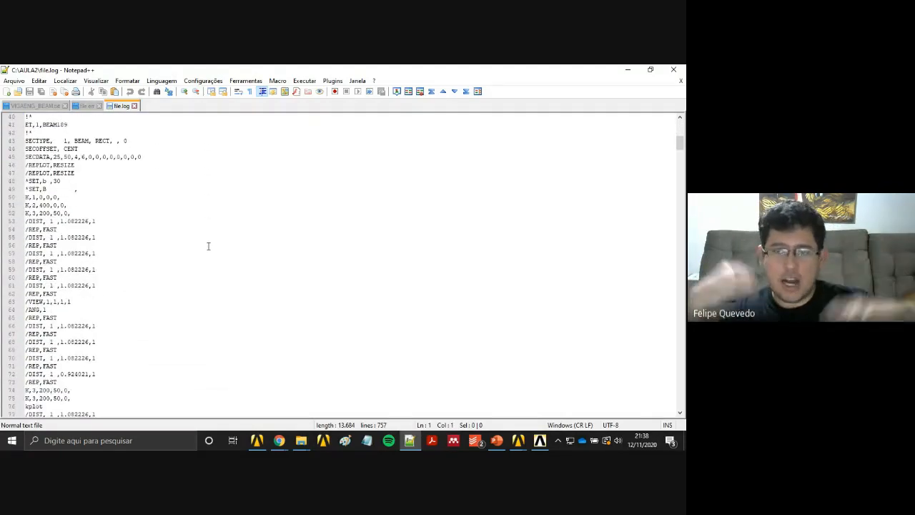
{"action": "scroll", "coordinate": [208, 247], "scroll_direction": "down", "scroll_amount": 12}
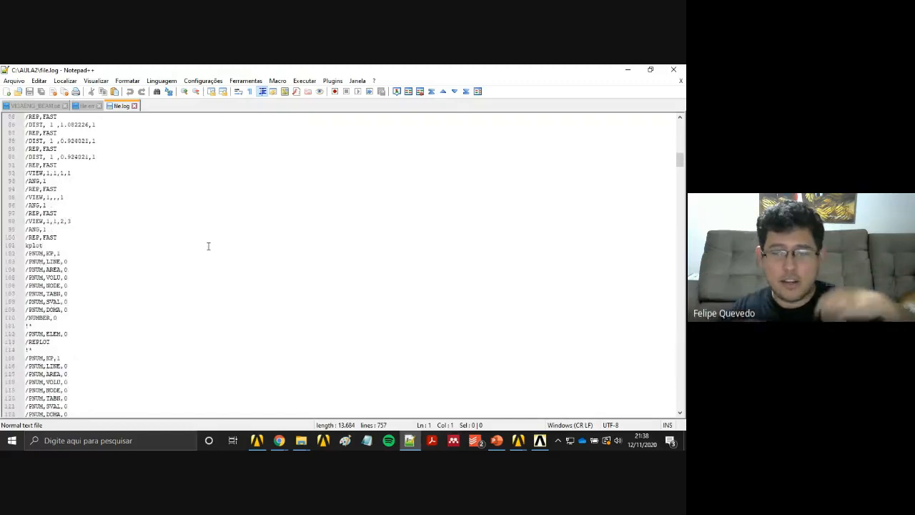
{"action": "scroll", "coordinate": [209, 246], "scroll_direction": "up", "scroll_amount": 10}
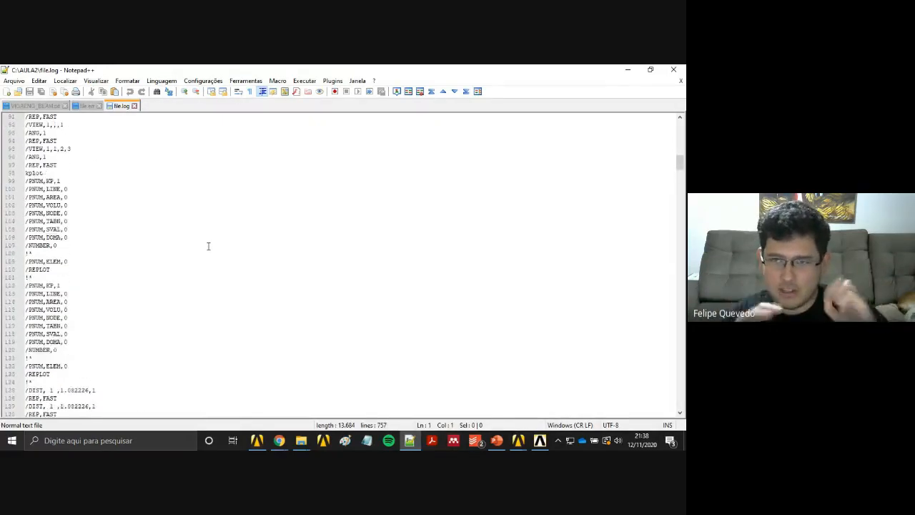
{"action": "left_click_drag", "start_coordinate": [95, 235], "coordinate": [26, 157]}
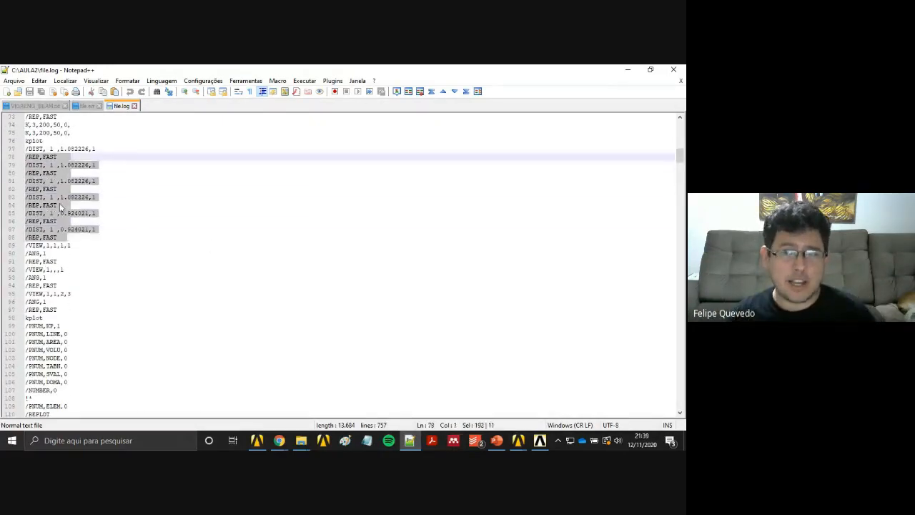
Examine the second /PREP7 block of file.log, highlighting the ET,1,BEAM189 element definition and the MPTEMP and MPDATA material lines.
{"action": "scroll", "coordinate": [98, 260], "scroll_direction": "down", "scroll_amount": 12}
{"action": "scroll", "coordinate": [101, 264], "scroll_direction": "down", "scroll_amount": 5}
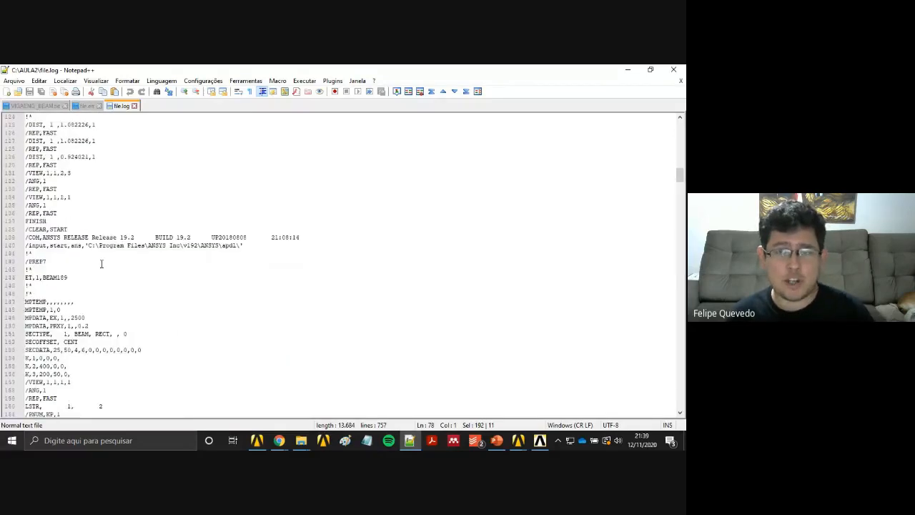
{"action": "scroll", "coordinate": [101, 263], "scroll_direction": "down", "scroll_amount": 4}
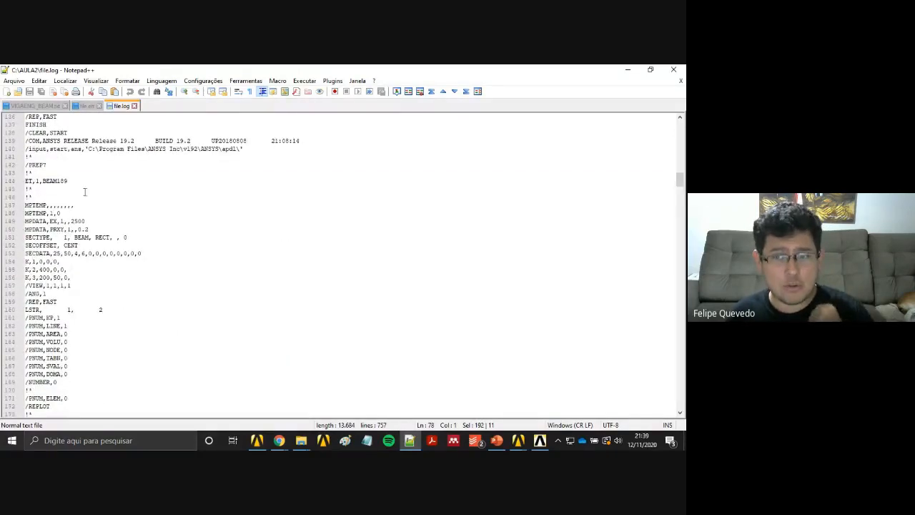
{"action": "left_click_drag", "start_coordinate": [75, 182], "coordinate": [19, 163]}
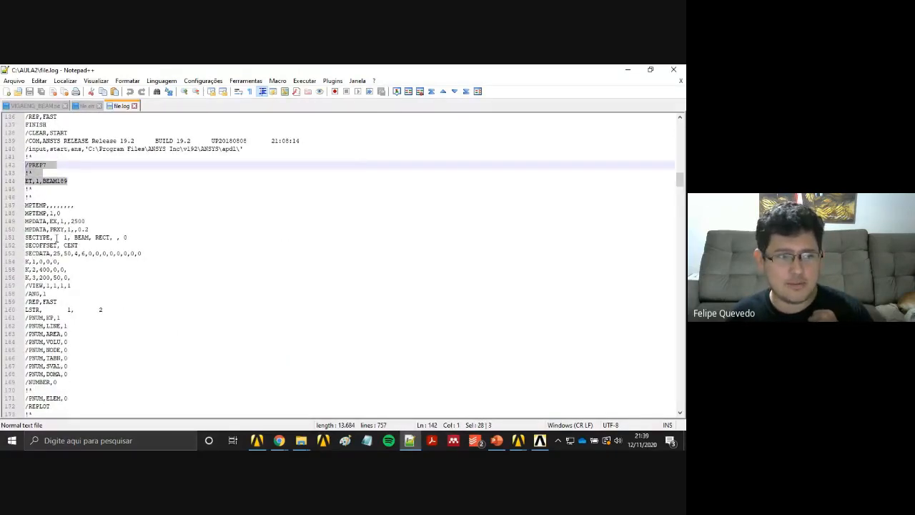
{"action": "left_click_drag", "start_coordinate": [57, 239], "coordinate": [26, 205]}
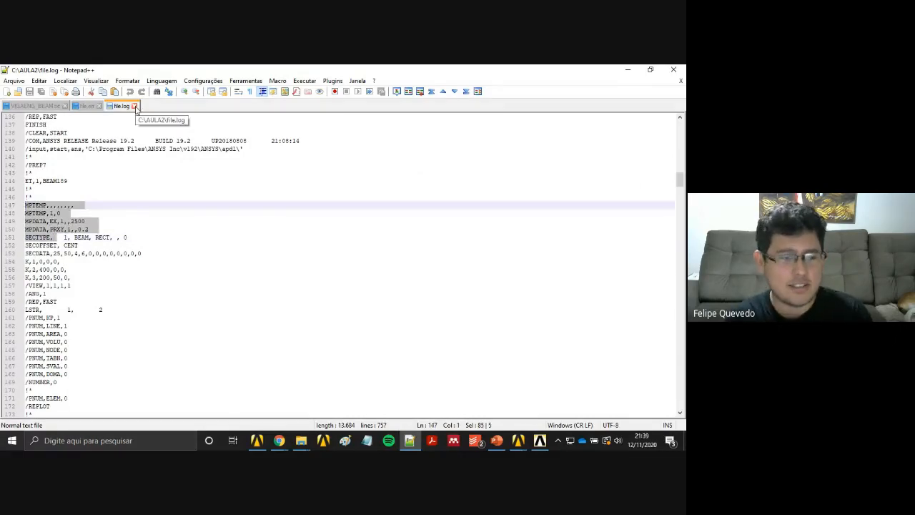
Return to the AULA2 folder in File Explorer and open the results file file.rst in Notepad++.
{"action": "mouse_move", "coordinate": [312, 439]}
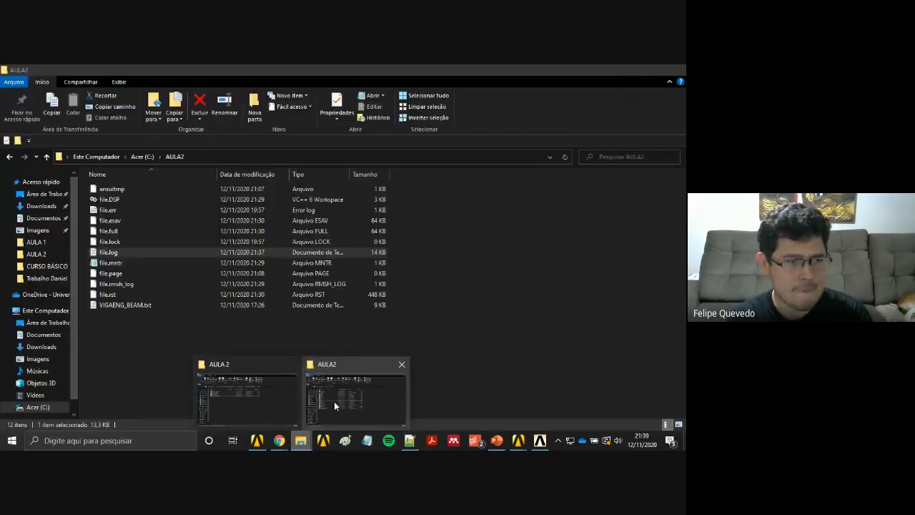
{"action": "left_click", "coordinate": [334, 404]}
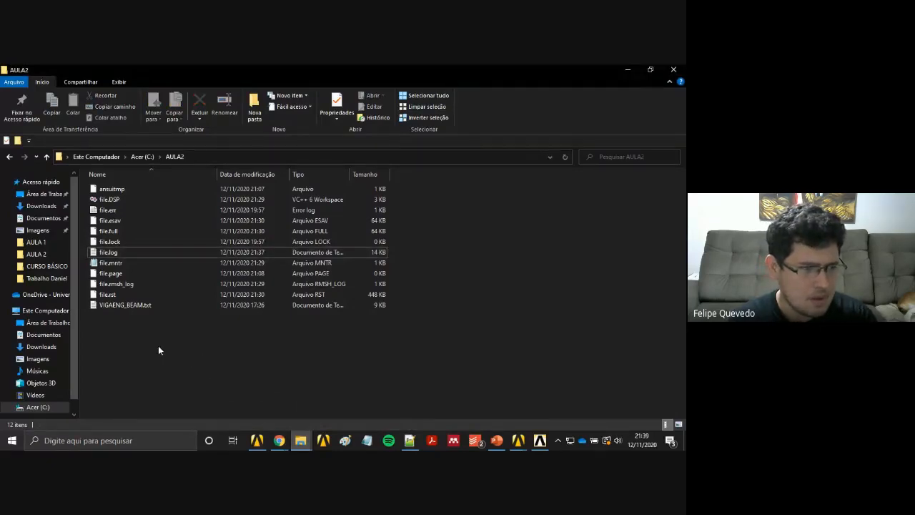
{"action": "left_click", "coordinate": [104, 295]}
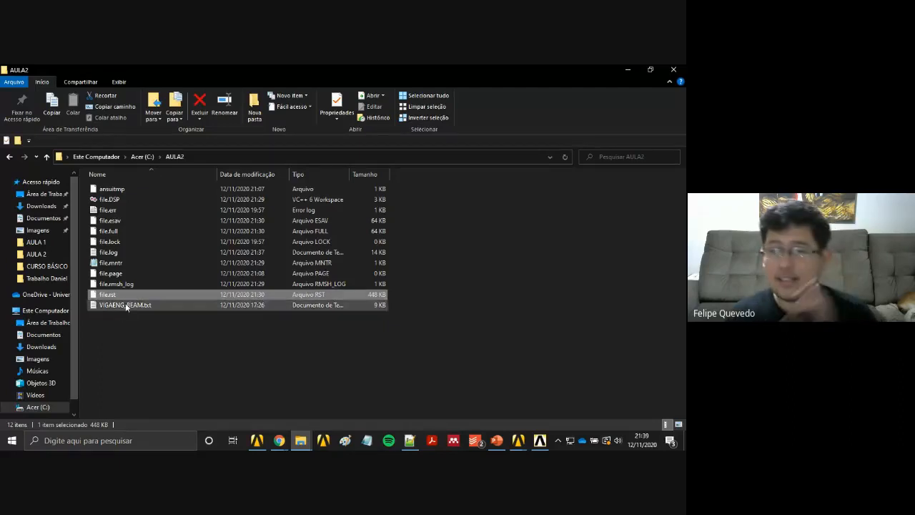
{"action": "right_click", "coordinate": [122, 299]}
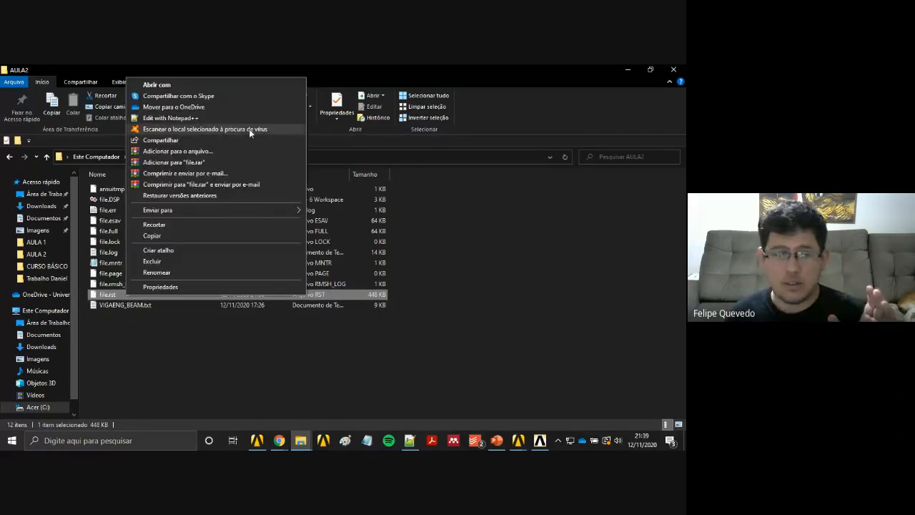
{"action": "left_click", "coordinate": [213, 116]}
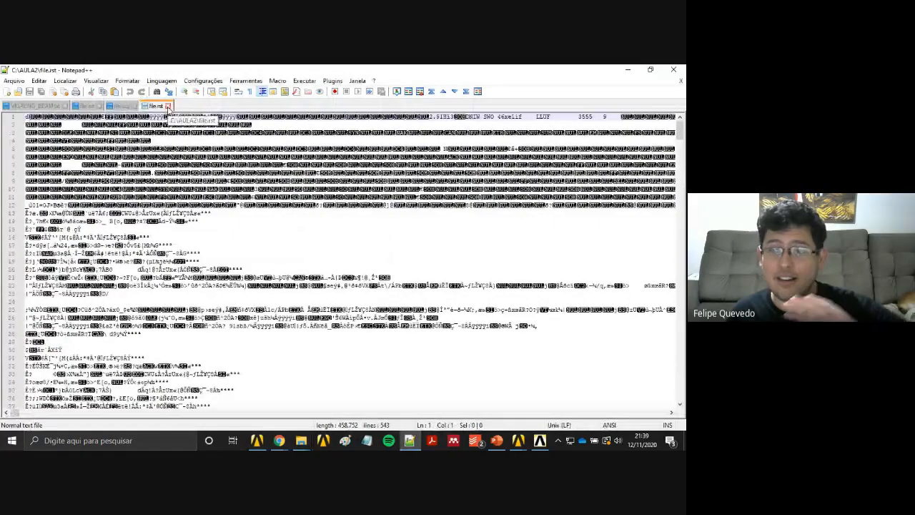
Close file.rst and minimize Notepad++ to get back to the AULA2 folder.
{"action": "left_click", "coordinate": [168, 106]}
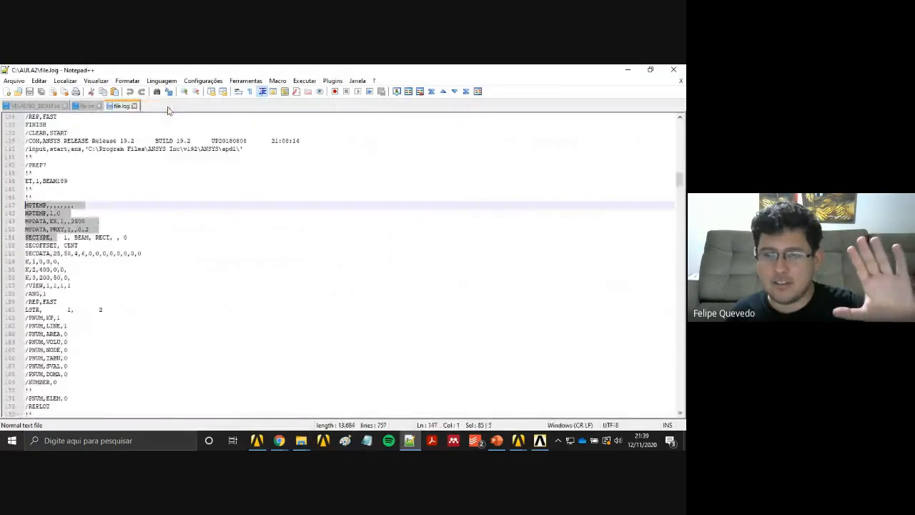
{"action": "left_click", "coordinate": [628, 70]}
{"action": "left_click", "coordinate": [146, 370]}
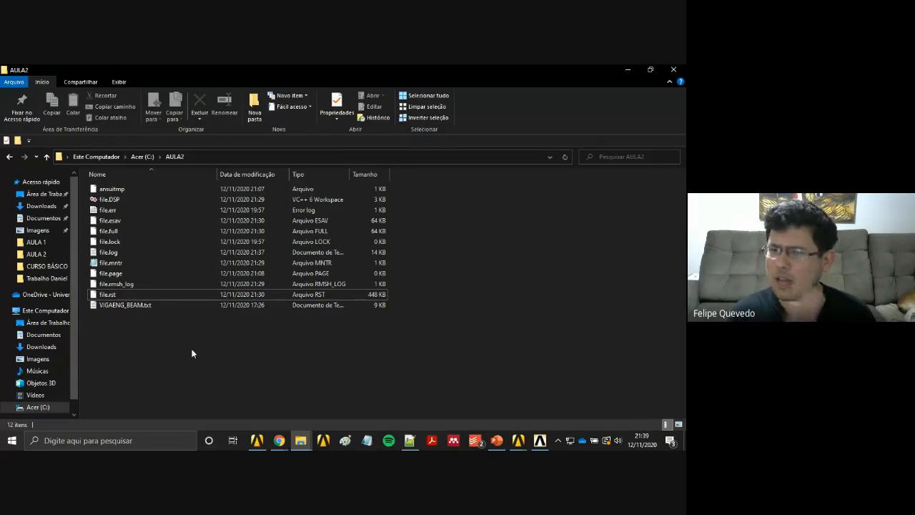
Switch to the ANSYS Mechanical APDL window showing the nodal solution plot, passing over the Product Launcher window.
{"action": "left_click", "coordinate": [541, 441]}
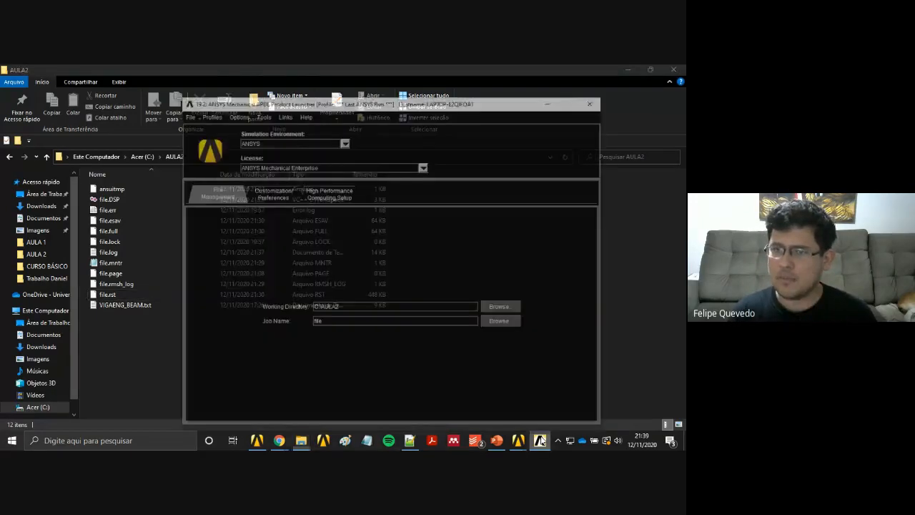
{"action": "left_click", "coordinate": [542, 440]}
{"action": "left_click", "coordinate": [520, 441]}
{"action": "left_click", "coordinate": [547, 416]}
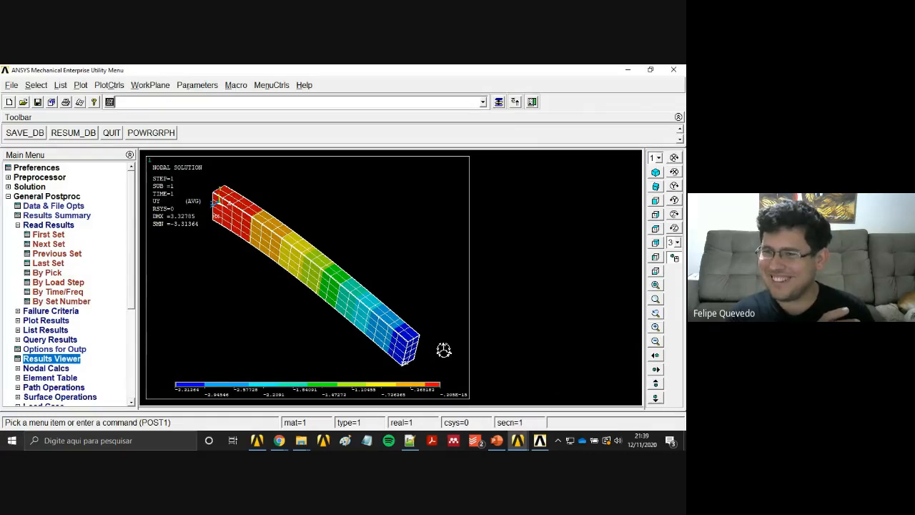
Check the Google Meet chat in Chrome and return to the ANSYS Mechanical APDL window.
{"action": "mouse_move", "coordinate": [285, 446]}
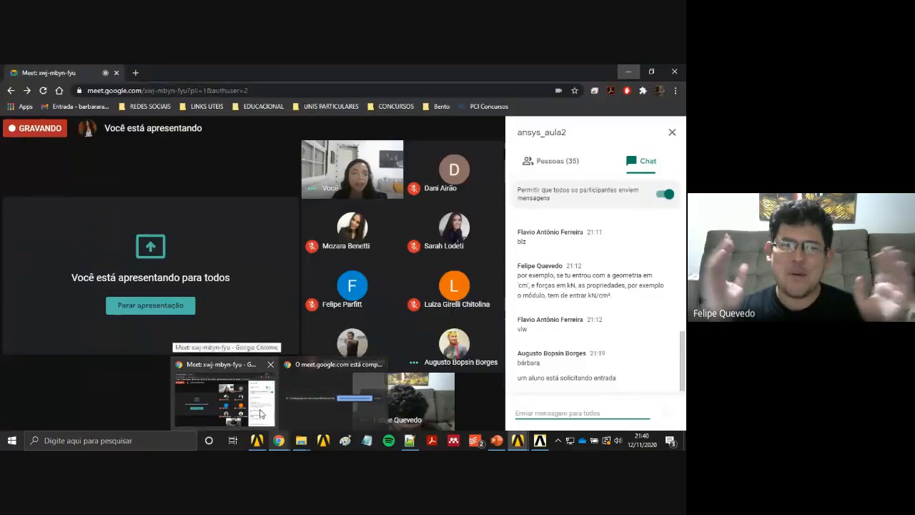
{"action": "left_click", "coordinate": [261, 413]}
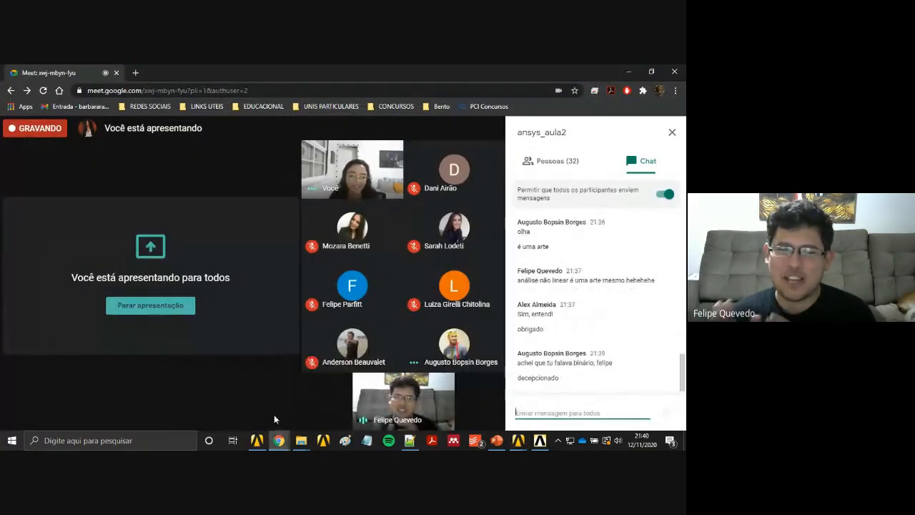
{"action": "mouse_move", "coordinate": [535, 445]}
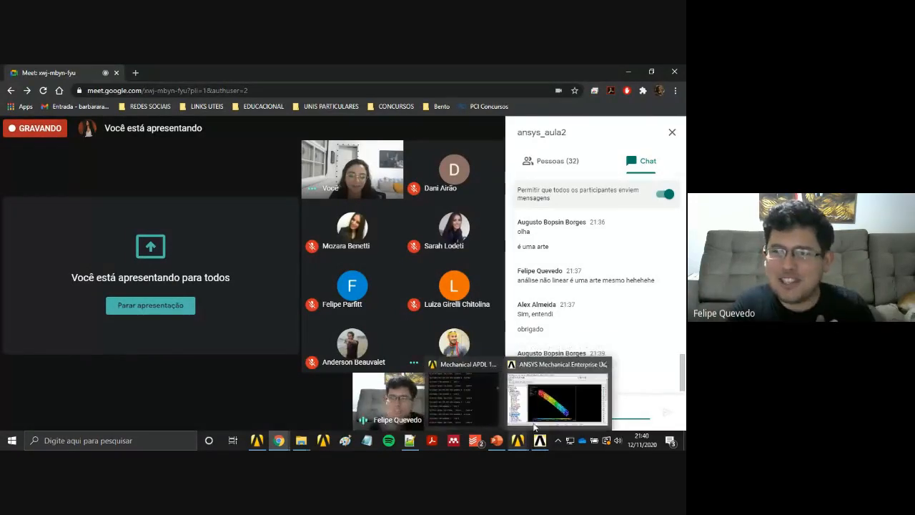
{"action": "mouse_move", "coordinate": [537, 420]}
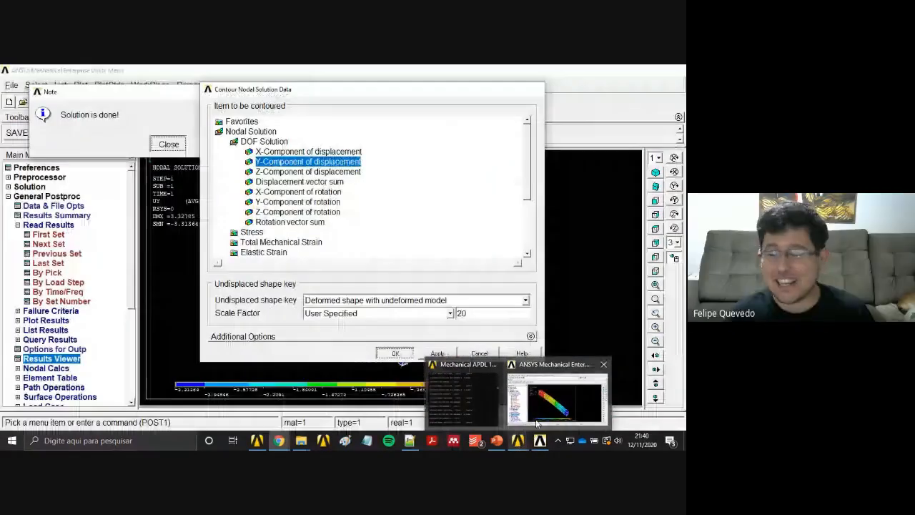
{"action": "left_click", "coordinate": [536, 422]}
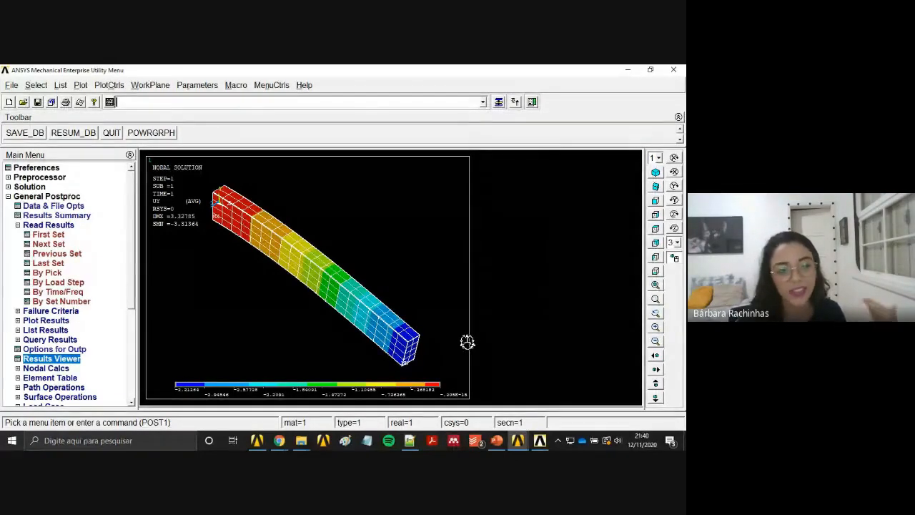
Place a smaller Notepad++ window over ANSYS and close file.log and file.err, leaving VIGAENG_BEAM.txt open.
{"action": "left_click", "coordinate": [412, 443]}
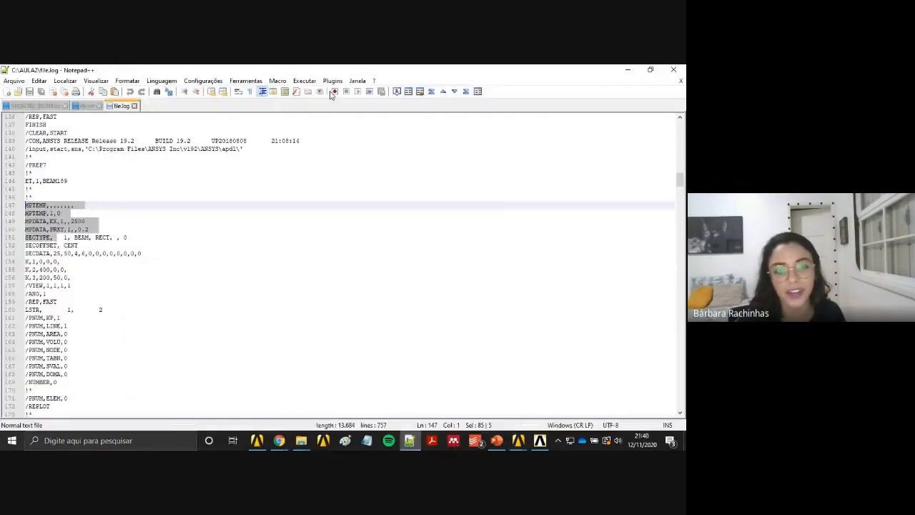
{"action": "left_click_drag", "start_coordinate": [317, 70], "coordinate": [506, 92]}
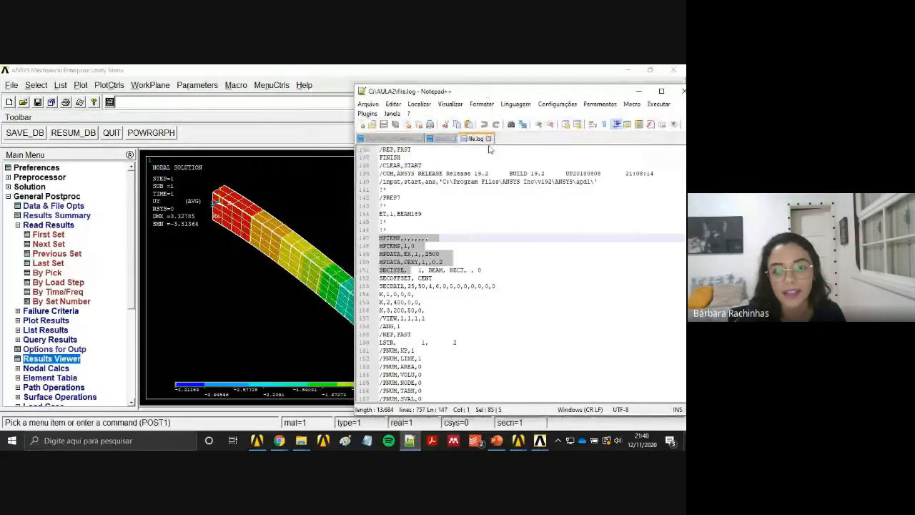
{"action": "left_click", "coordinate": [488, 138]}
{"action": "left_click", "coordinate": [453, 139]}
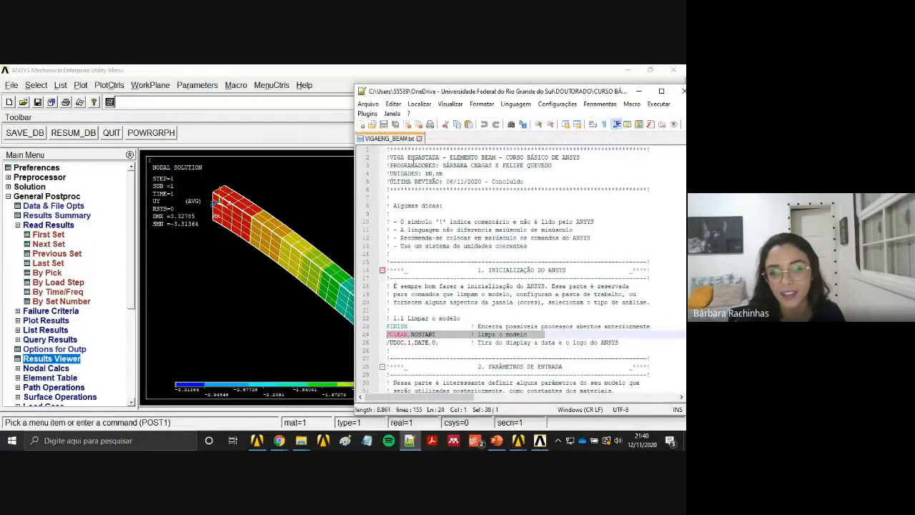
Run the header and initialization section (lines 1 to 26) of VIGAENG_BEAM.txt in ANSYS and accept executing the /CLEAR command.
{"action": "left_click_drag", "start_coordinate": [387, 149], "coordinate": [389, 149]}
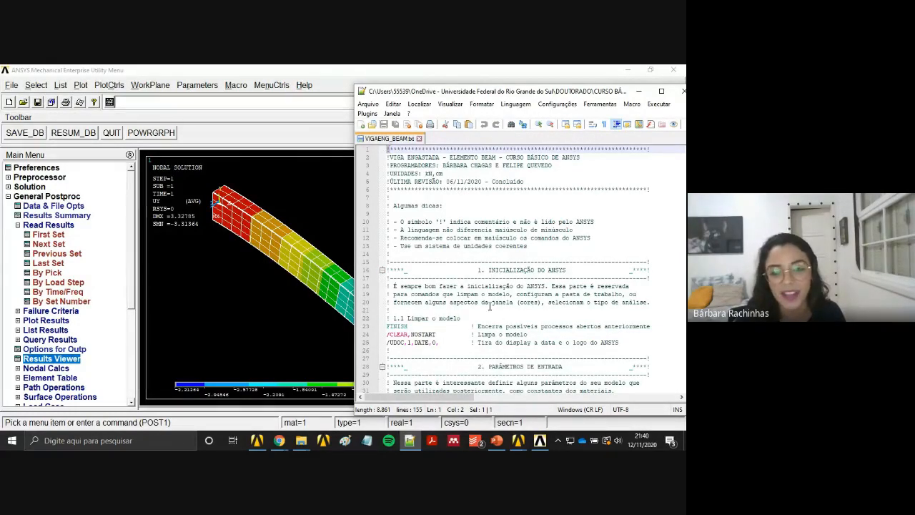
{"action": "left_click", "coordinate": [382, 271]}
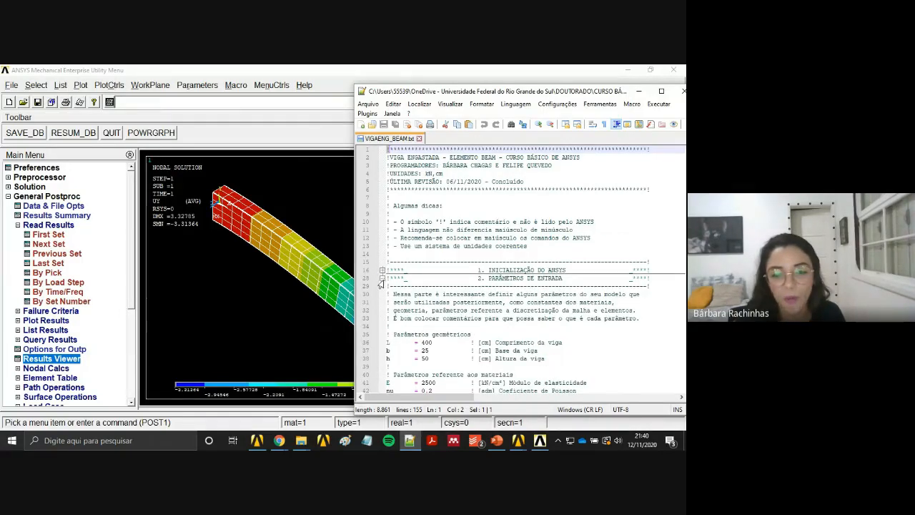
{"action": "left_click", "coordinate": [382, 271]}
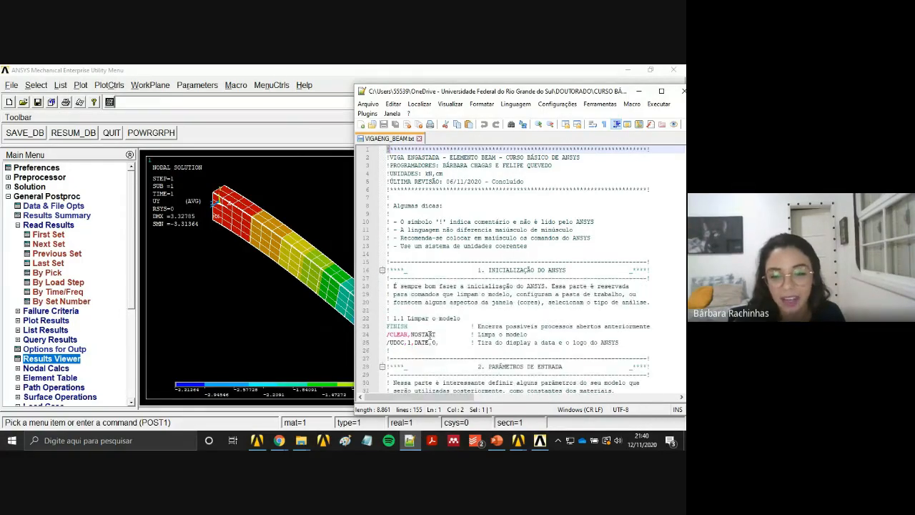
{"action": "left_click_drag", "start_coordinate": [414, 351], "coordinate": [373, 148]}
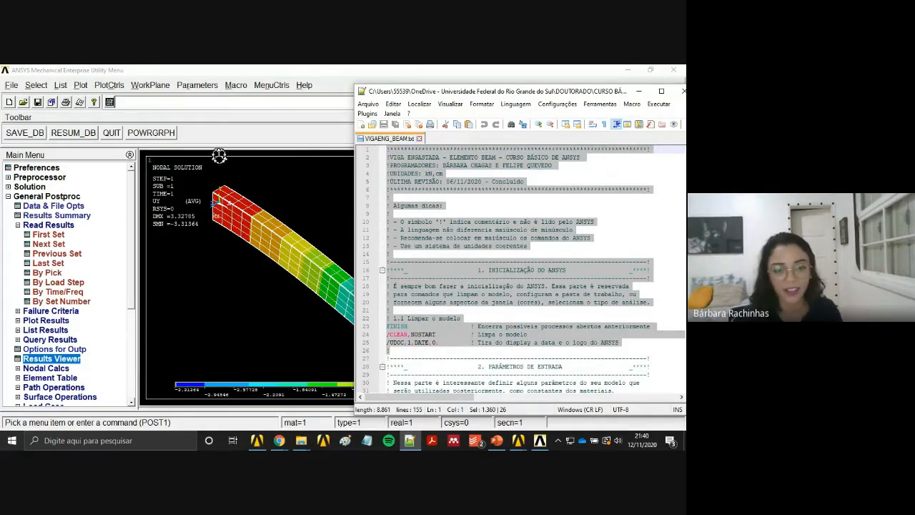
{"action": "left_click", "coordinate": [229, 102]}
{"action": "right_click", "coordinate": [227, 102]}
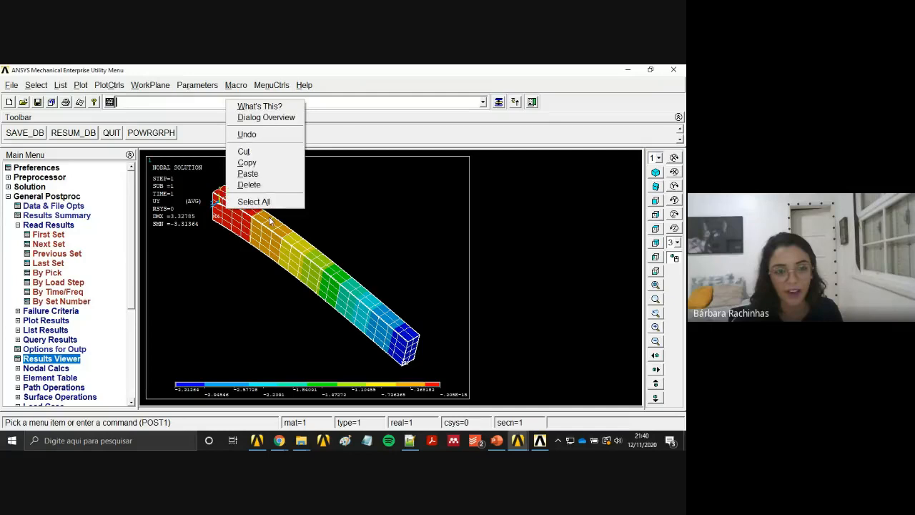
{"action": "left_click", "coordinate": [250, 174]}
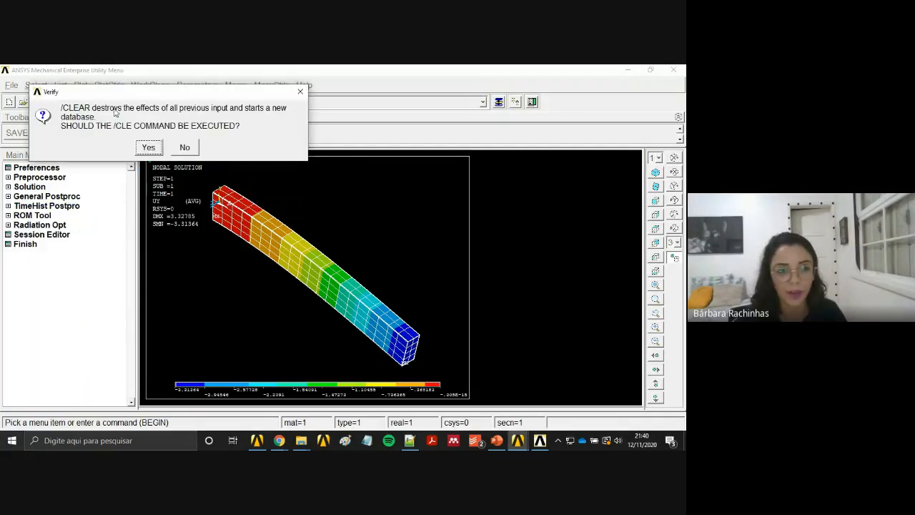
{"action": "left_click", "coordinate": [148, 148]}
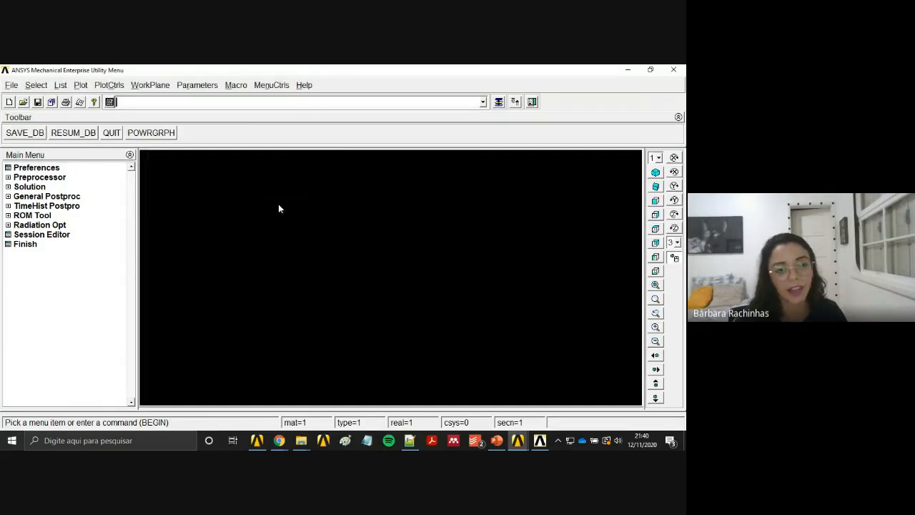
Run the script from section 2, PARÂMETROS DE ENTRADA, through the keypoint creation in section 3.4 in ANSYS.
{"action": "left_click", "coordinate": [415, 444]}
{"action": "scroll", "coordinate": [406, 246], "scroll_direction": "down", "scroll_amount": 5}
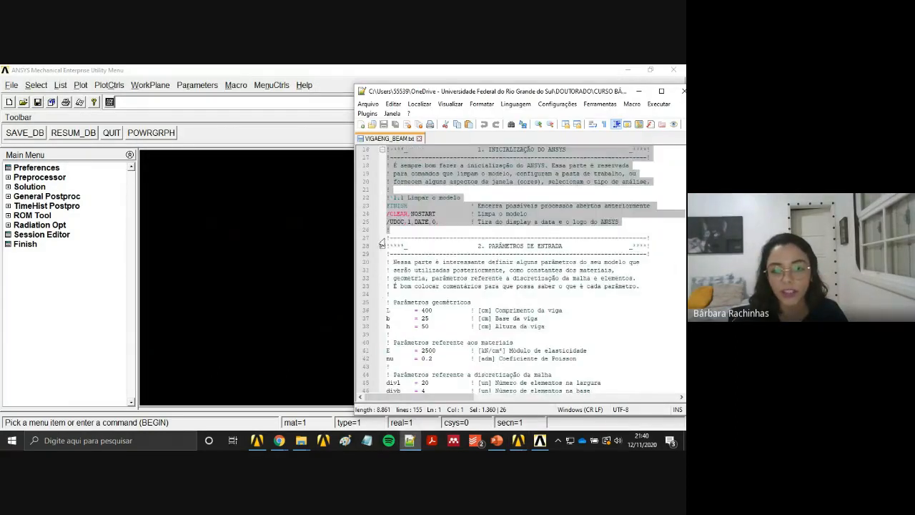
{"action": "left_click_drag", "start_coordinate": [387, 238], "coordinate": [419, 327]}
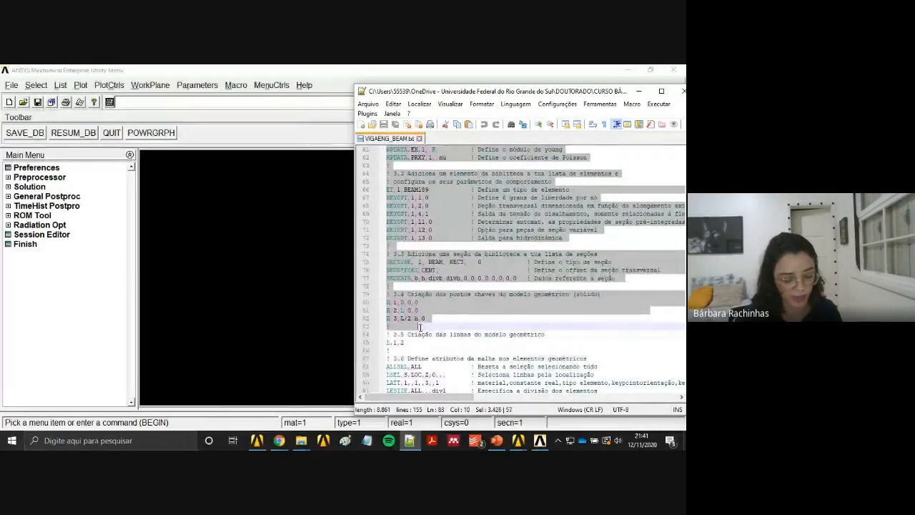
{"action": "left_click", "coordinate": [258, 103]}
{"action": "right_click", "coordinate": [256, 102]}
{"action": "left_click", "coordinate": [284, 174]}
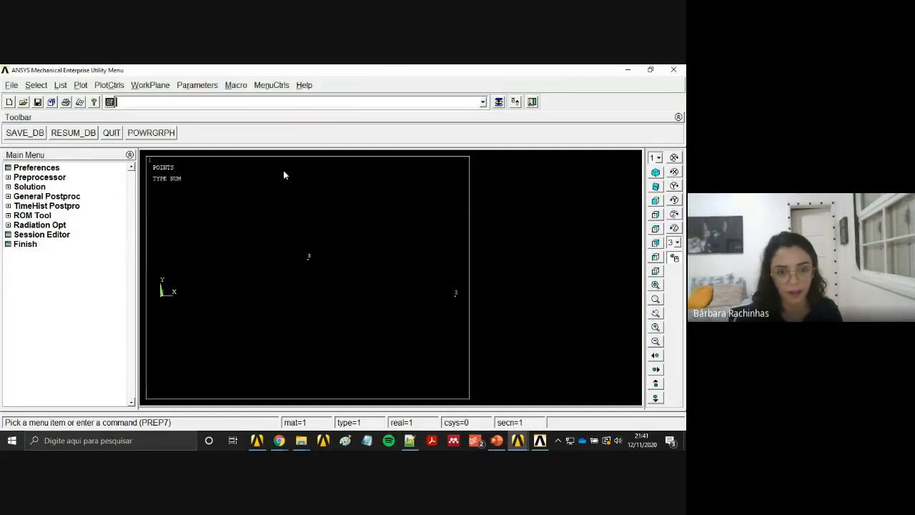
Run script sections 3.5 to 3.7 in ANSYS to create the line and mesh it, and show the model in isometric view.
{"action": "left_click", "coordinate": [414, 442]}
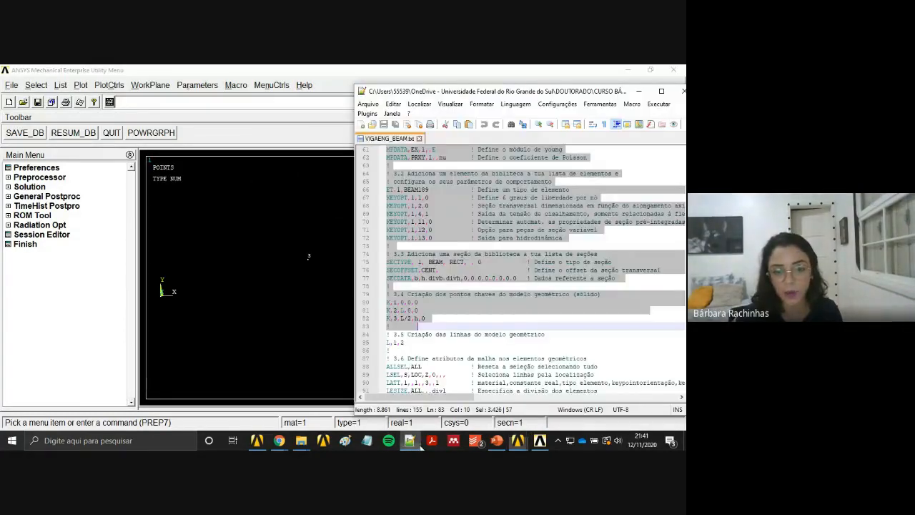
{"action": "left_click_drag", "start_coordinate": [388, 286], "coordinate": [413, 380]}
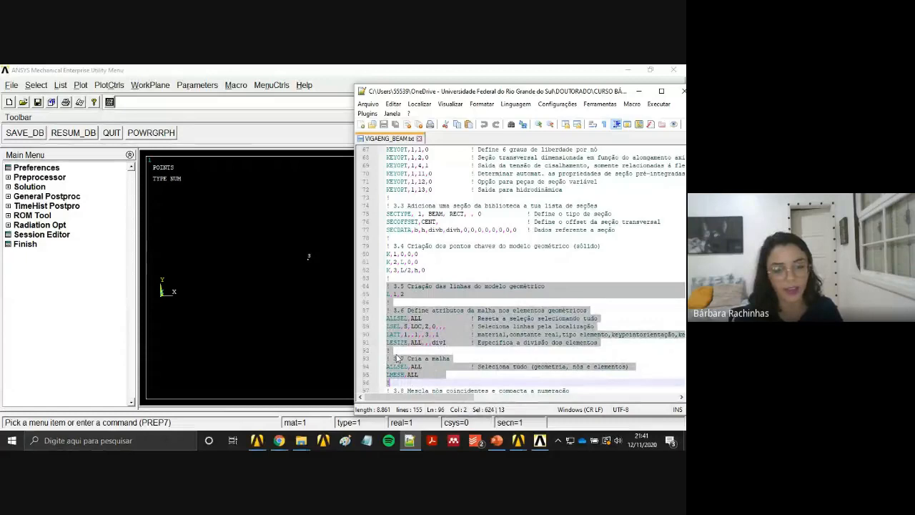
{"action": "right_click", "coordinate": [219, 102]}
{"action": "left_click", "coordinate": [249, 175]}
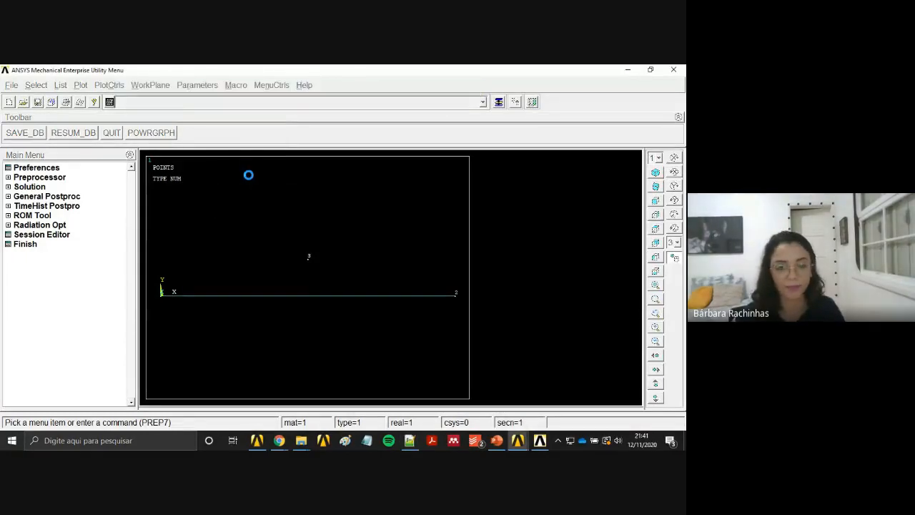
{"action": "left_click", "coordinate": [655, 173]}
Run script sections 3.8 to 3.11 in ANSYS to merge nodes, apply restraints and load, and display the extruded beam section.
{"action": "left_click", "coordinate": [409, 440]}
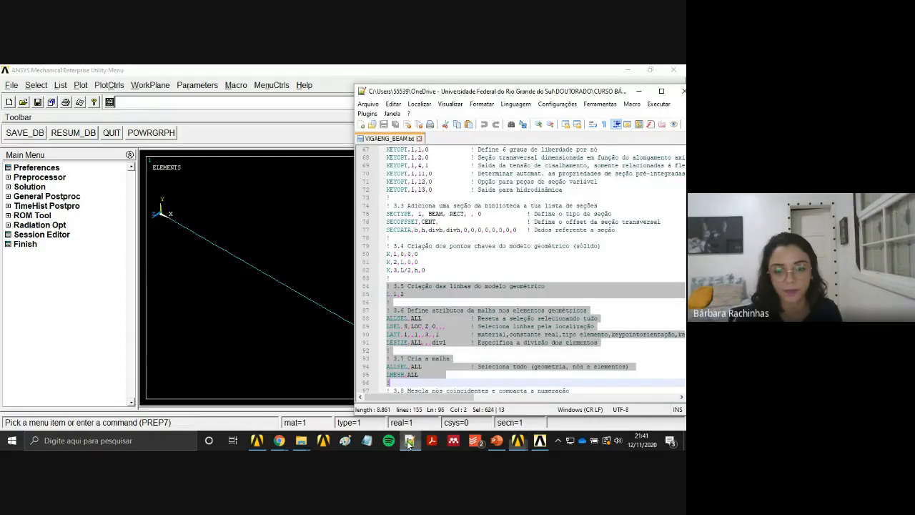
{"action": "scroll", "coordinate": [396, 262], "scroll_direction": "down", "scroll_amount": 10}
{"action": "left_click_drag", "start_coordinate": [396, 262], "coordinate": [405, 350]}
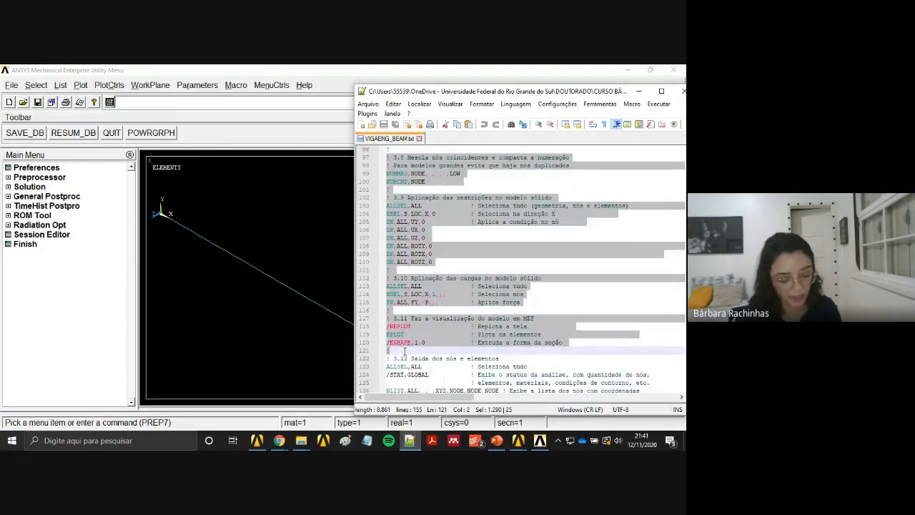
{"action": "key", "text": "ctrl+c"}
{"action": "right_click", "coordinate": [217, 103]}
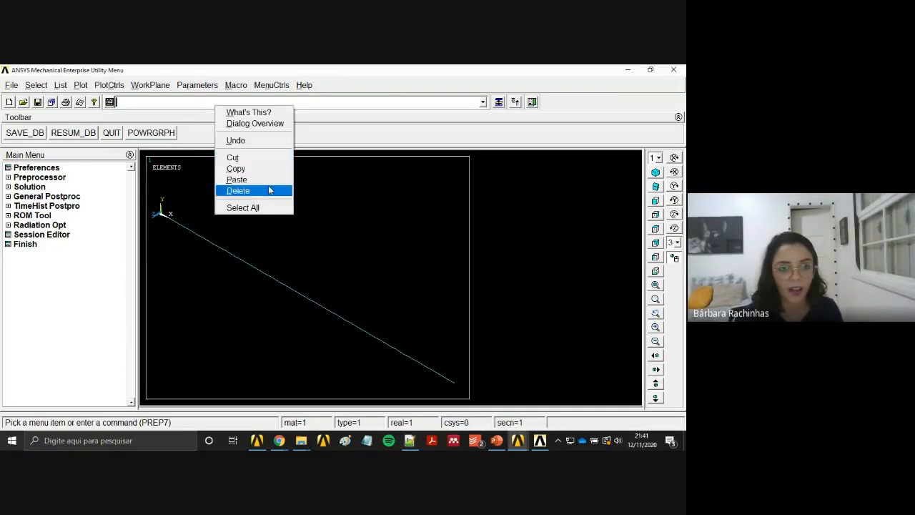
{"action": "left_click", "coordinate": [262, 180]}
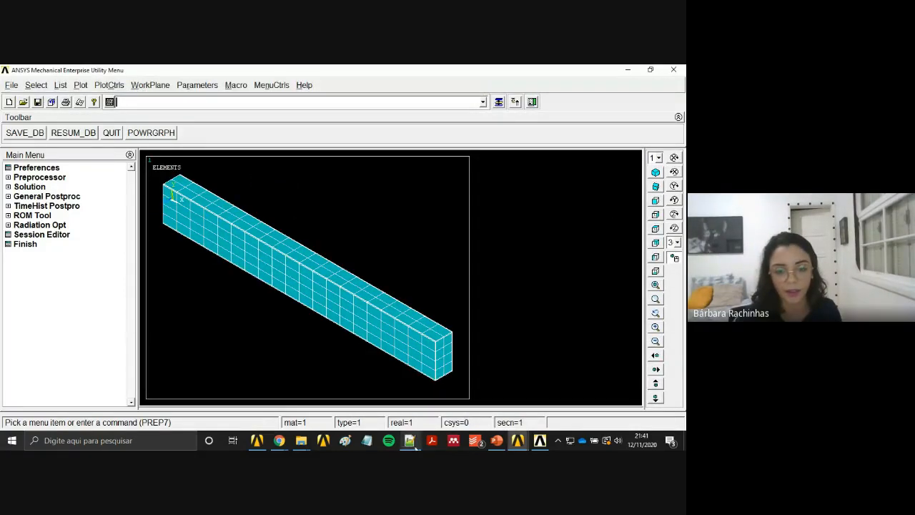
Run script section 3.12 in ANSYS to select everything and list the global status, nodes and elements.
{"action": "left_click", "coordinate": [409, 441]}
{"action": "scroll", "coordinate": [399, 297], "scroll_direction": "down", "scroll_amount": 3}
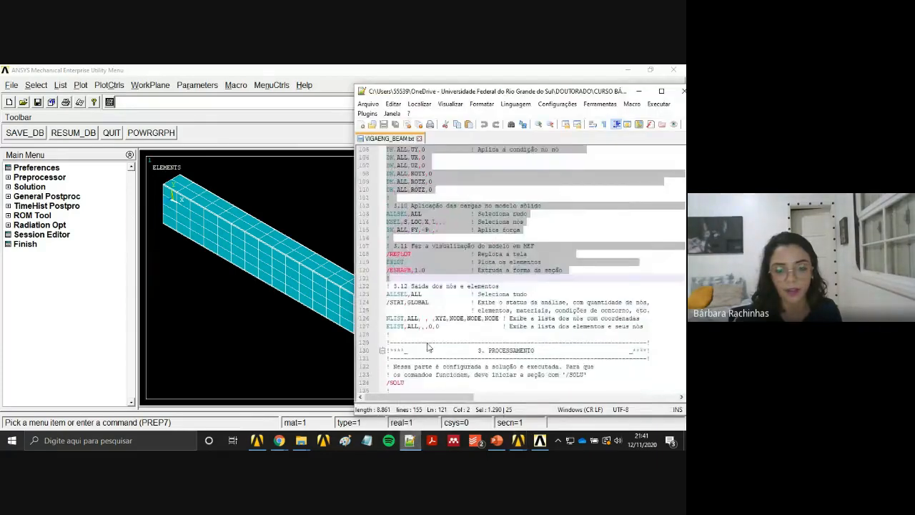
{"action": "left_click_drag", "start_coordinate": [388, 286], "coordinate": [412, 333]}
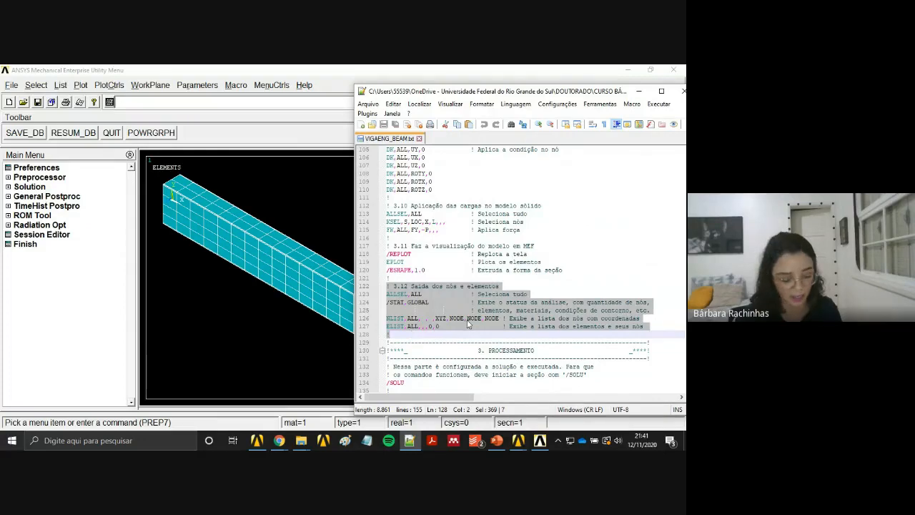
{"action": "right_click", "coordinate": [279, 101]}
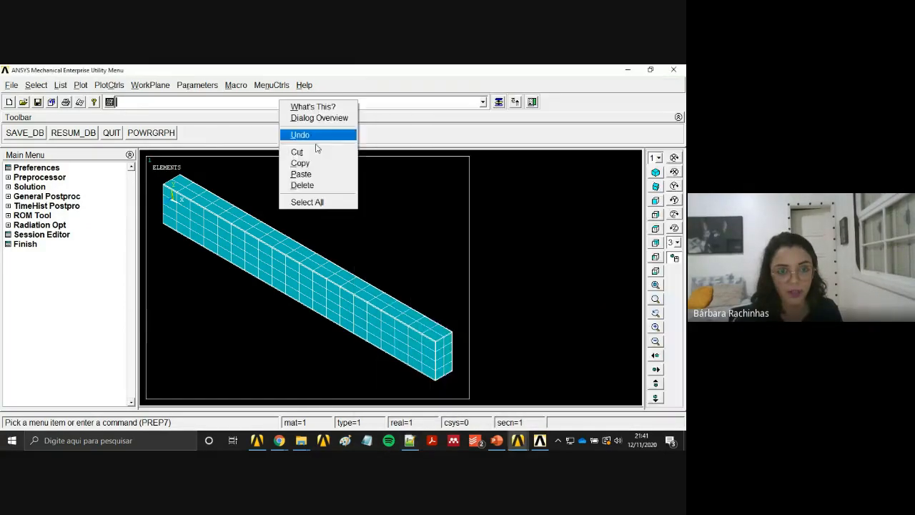
{"action": "left_click", "coordinate": [321, 173]}
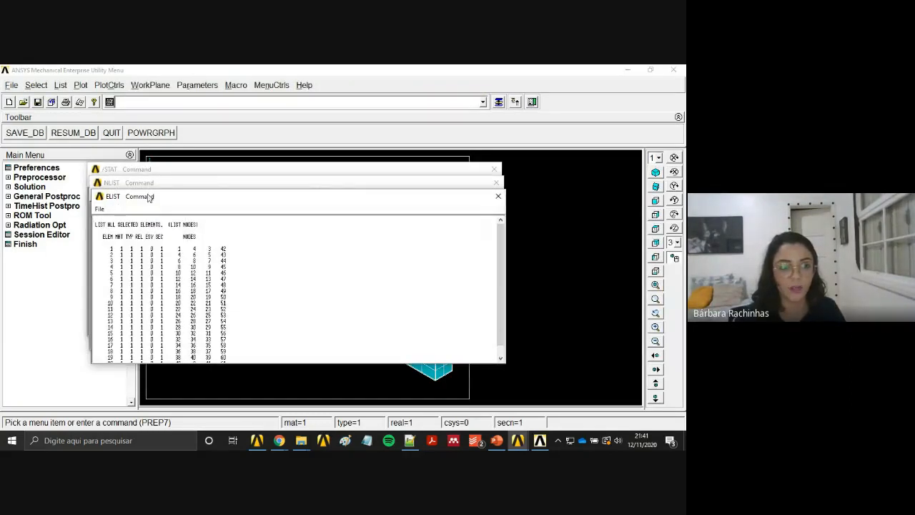
Close the element and node listings, then review the model and boundary condition information in the global status and close it.
{"action": "left_click_drag", "start_coordinate": [148, 197], "coordinate": [130, 201]}
{"action": "left_click", "coordinate": [507, 199]}
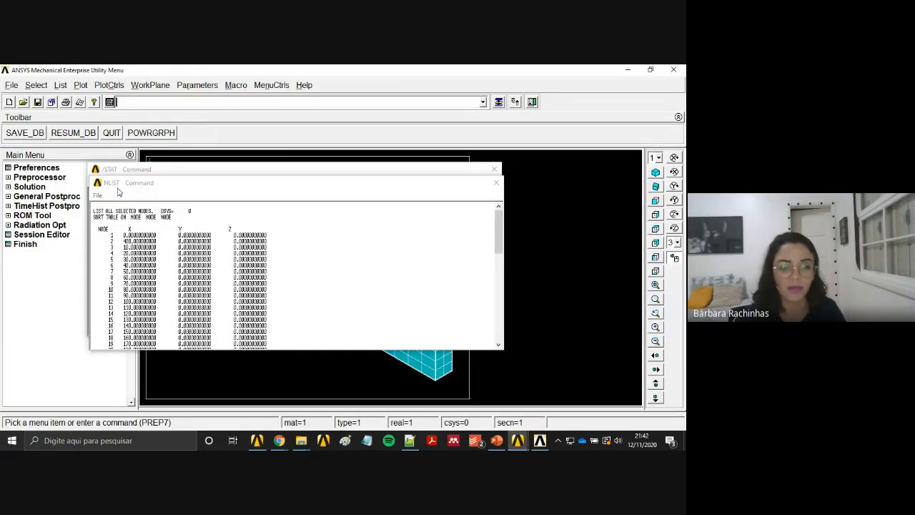
{"action": "left_click", "coordinate": [496, 182]}
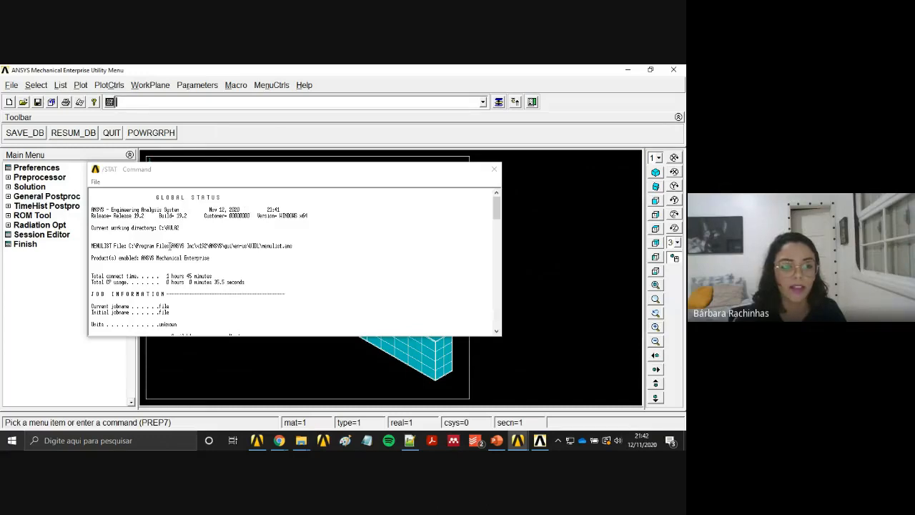
{"action": "scroll", "coordinate": [171, 245], "scroll_direction": "down", "scroll_amount": 7}
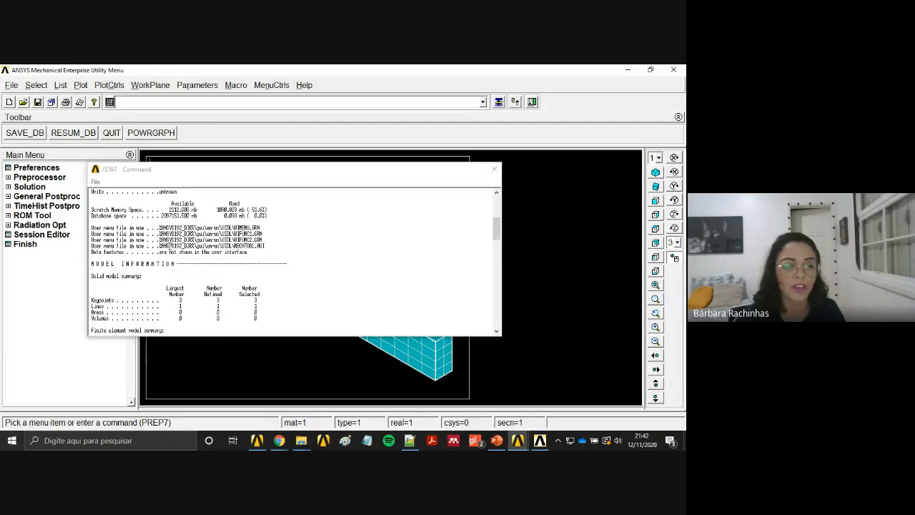
{"action": "scroll", "coordinate": [171, 245], "scroll_direction": "down", "scroll_amount": 1}
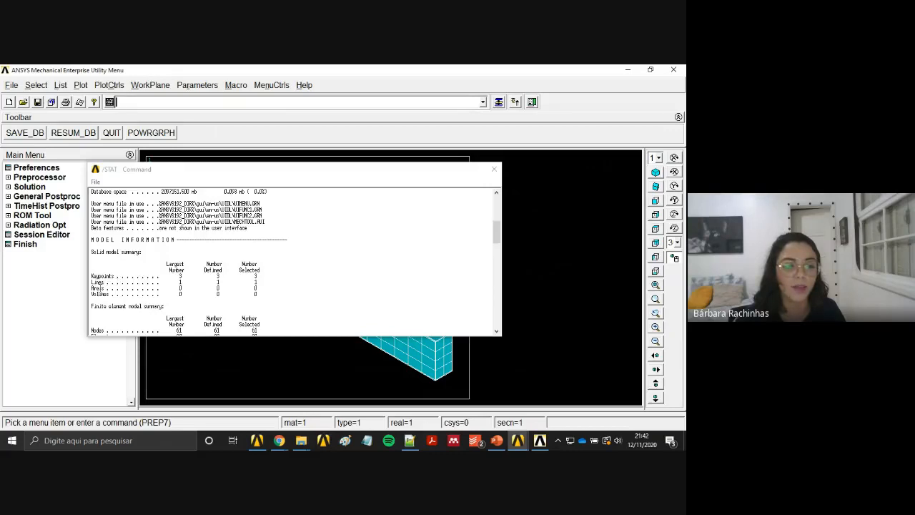
{"action": "scroll", "coordinate": [209, 296], "scroll_direction": "down", "scroll_amount": 2}
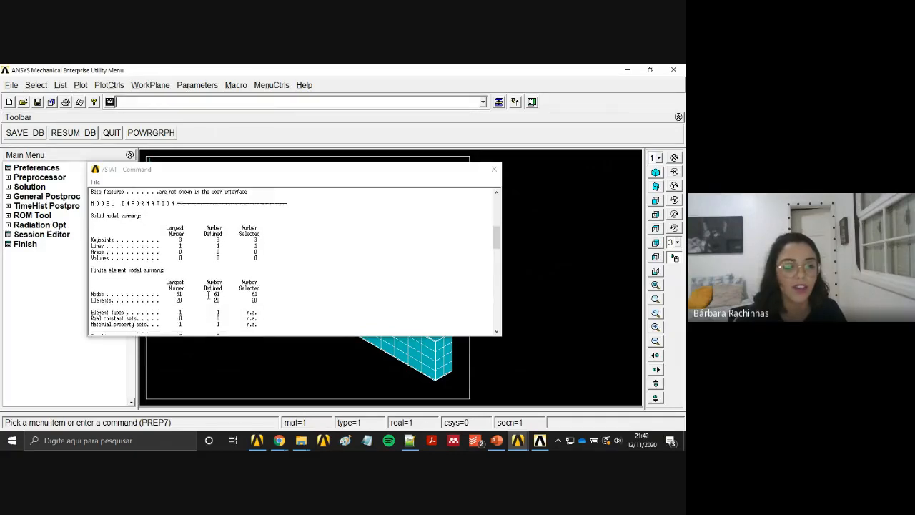
{"action": "scroll", "coordinate": [195, 270], "scroll_direction": "down", "scroll_amount": 6}
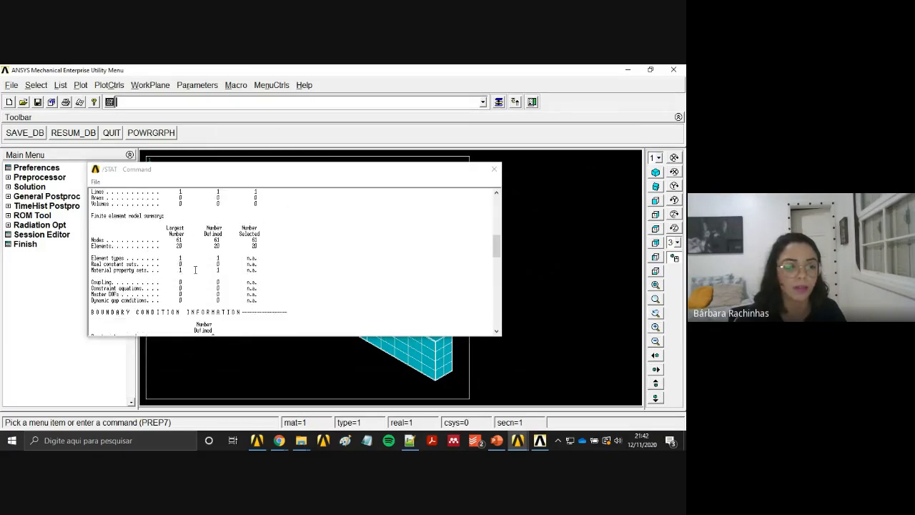
{"action": "scroll", "coordinate": [194, 270], "scroll_direction": "down", "scroll_amount": 8}
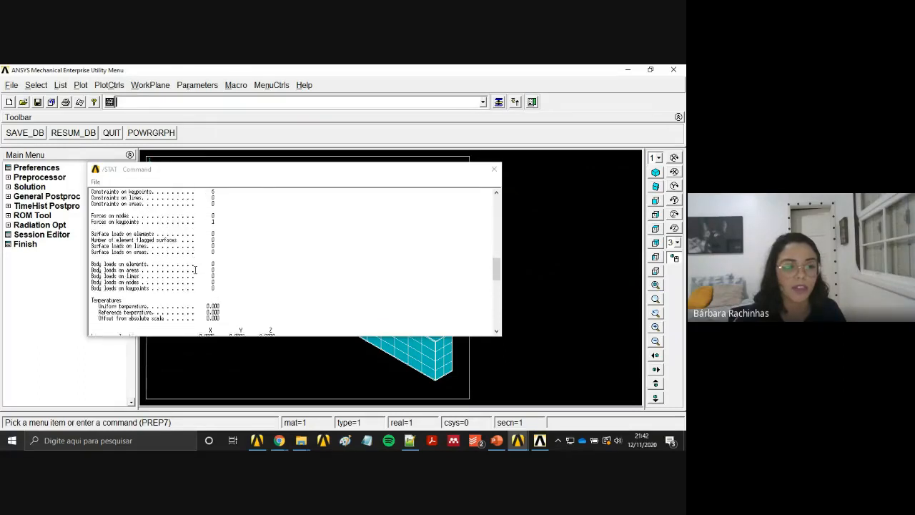
{"action": "left_click", "coordinate": [493, 171]}
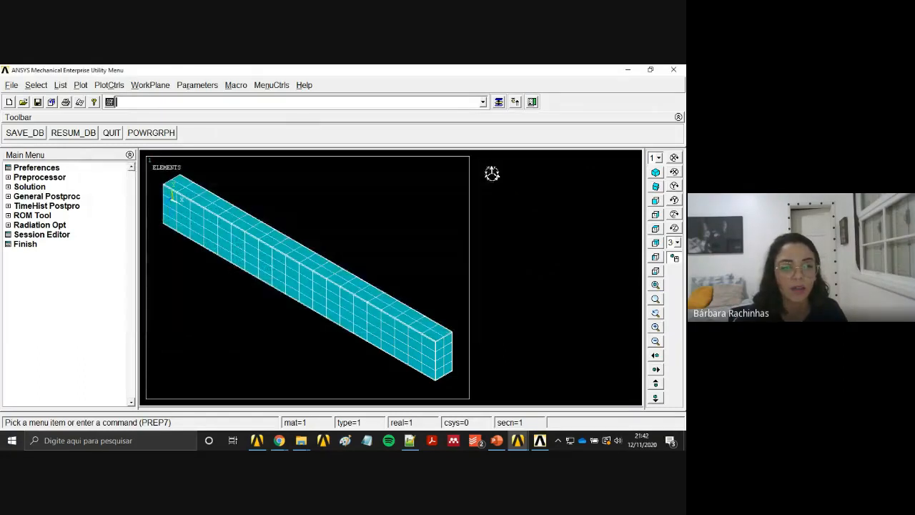
{"action": "left_click", "coordinate": [60, 85]}
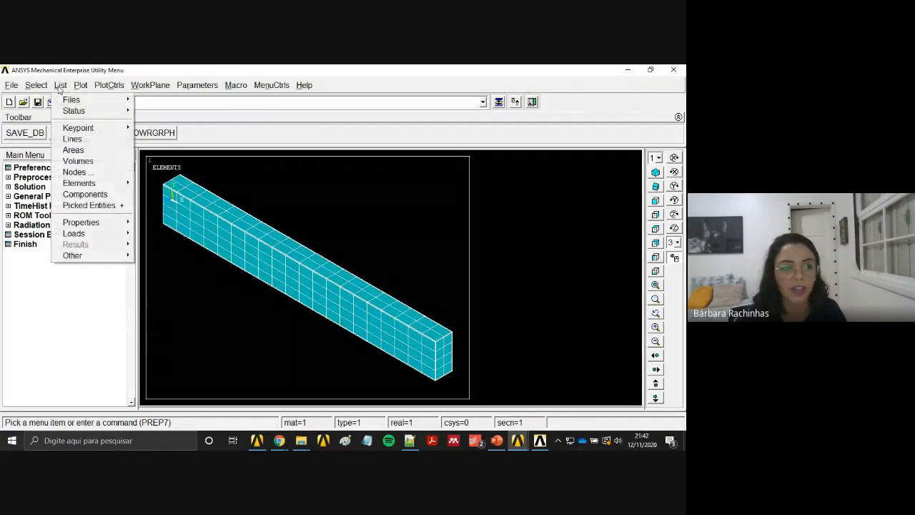
{"action": "mouse_move", "coordinate": [80, 113]}
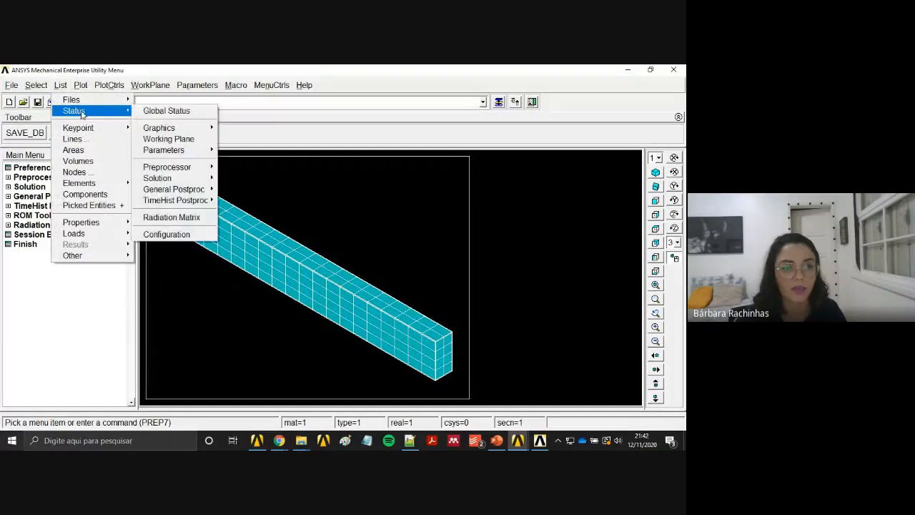
{"action": "left_click", "coordinate": [339, 135]}
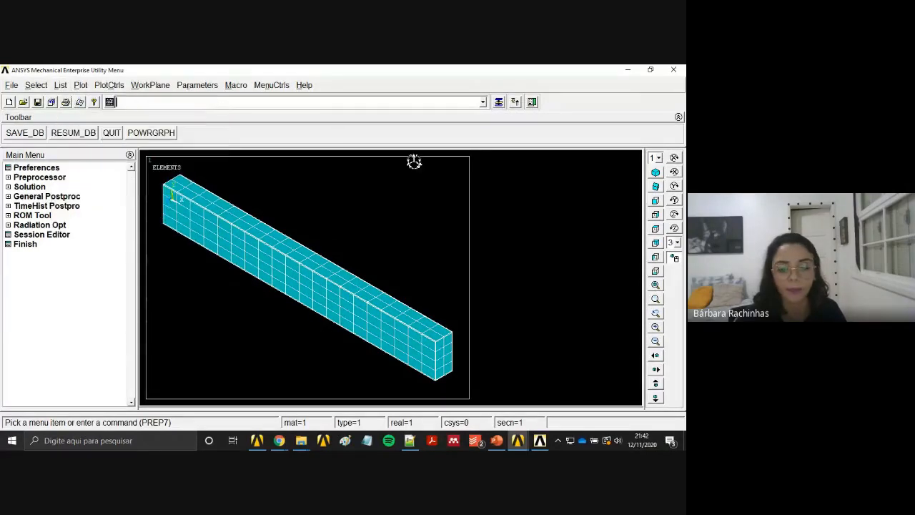
Run the PROCESSAMENTO section of VIGAENG_BEAM.txt in ANSYS to solve the model, and dismiss the solution note.
{"action": "left_click", "coordinate": [409, 441]}
{"action": "left_click_drag", "start_coordinate": [386, 174], "coordinate": [401, 256]}
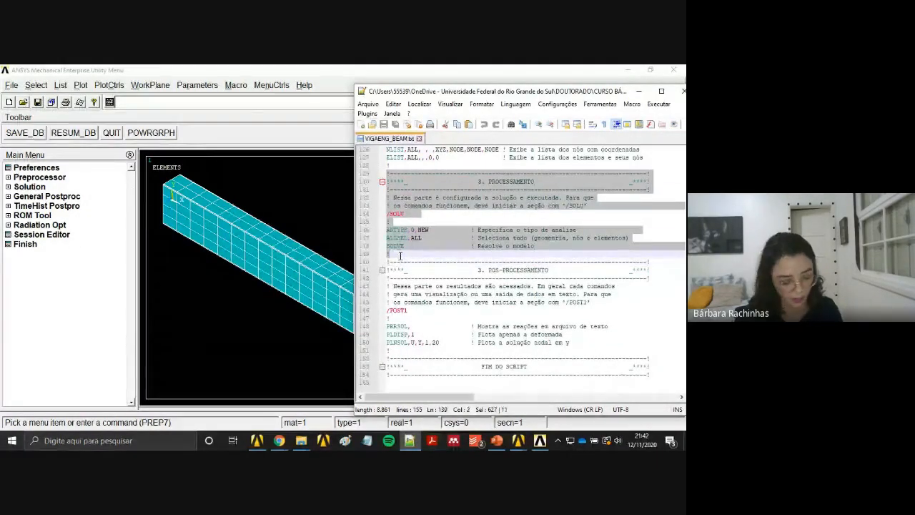
{"action": "left_click", "coordinate": [254, 123]}
{"action": "right_click", "coordinate": [259, 101]}
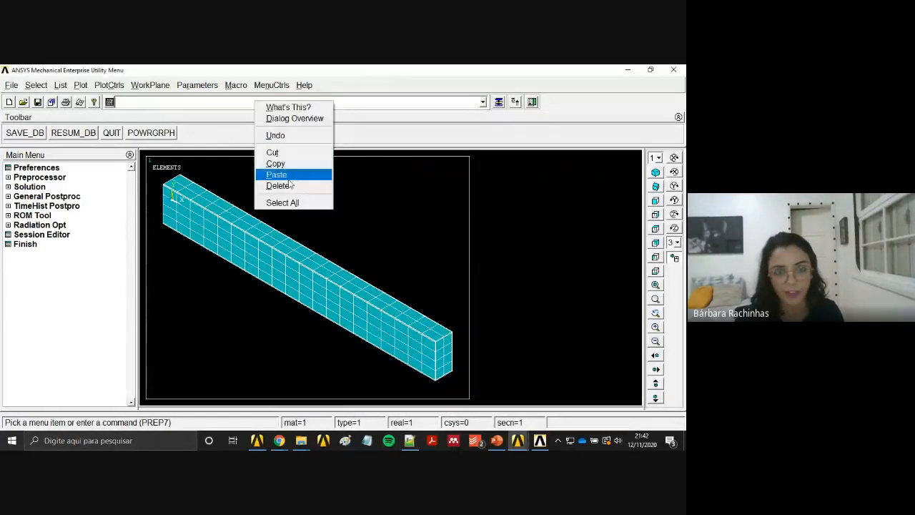
{"action": "left_click", "coordinate": [276, 176]}
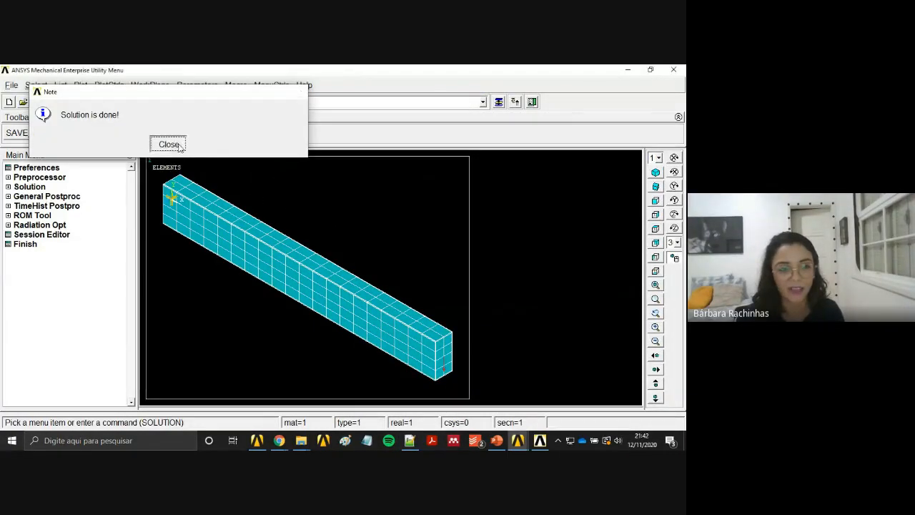
{"action": "left_click", "coordinate": [168, 144]}
Run the PÓS-PROCESSAMENTO section through PLDISP,1 in ANSYS, check the total reaction values and close the listing.
{"action": "left_click", "coordinate": [410, 441]}
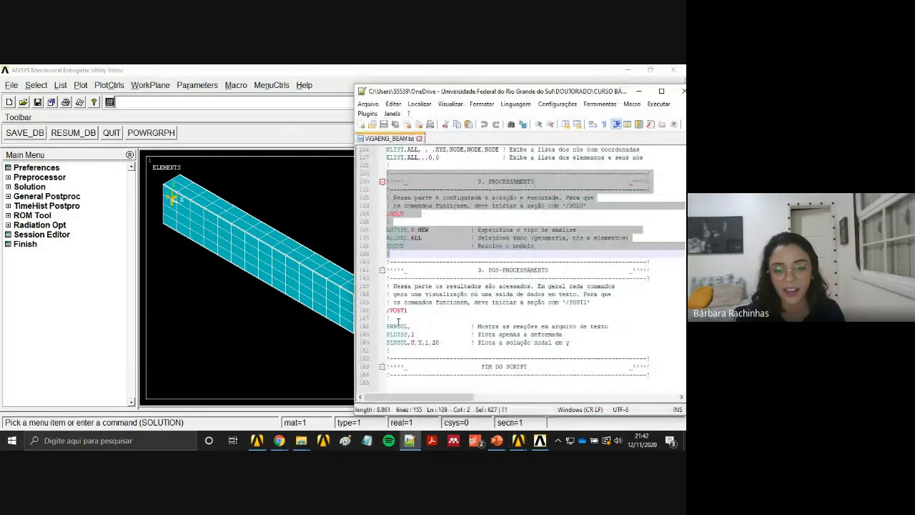
{"action": "left_click_drag", "start_coordinate": [388, 263], "coordinate": [593, 334]}
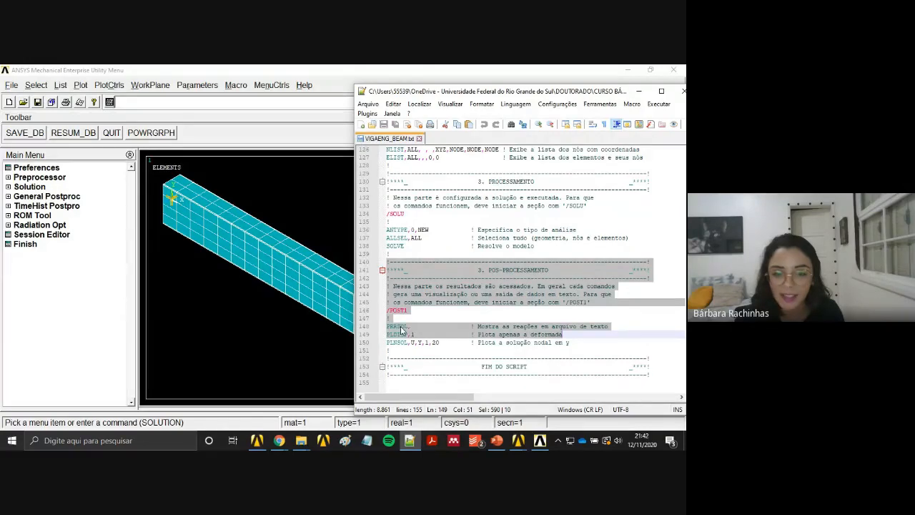
{"action": "right_click", "coordinate": [279, 102]}
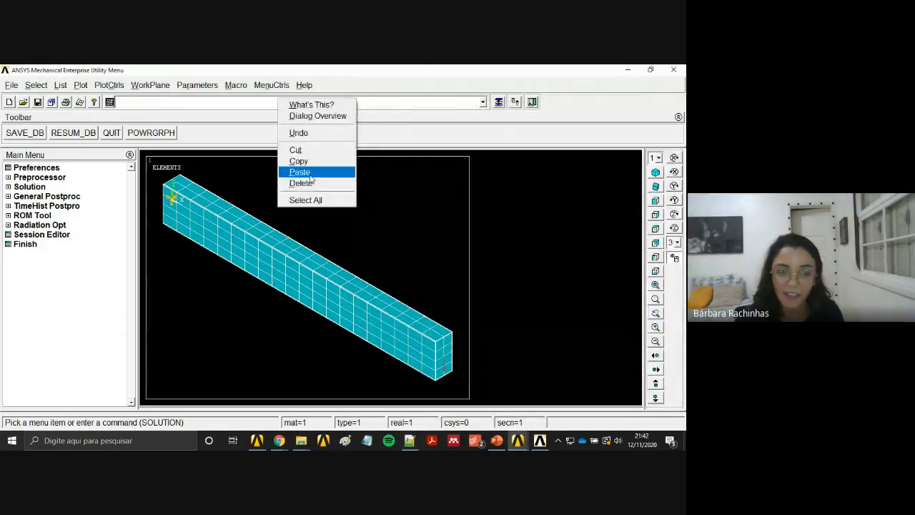
{"action": "left_click", "coordinate": [301, 171]}
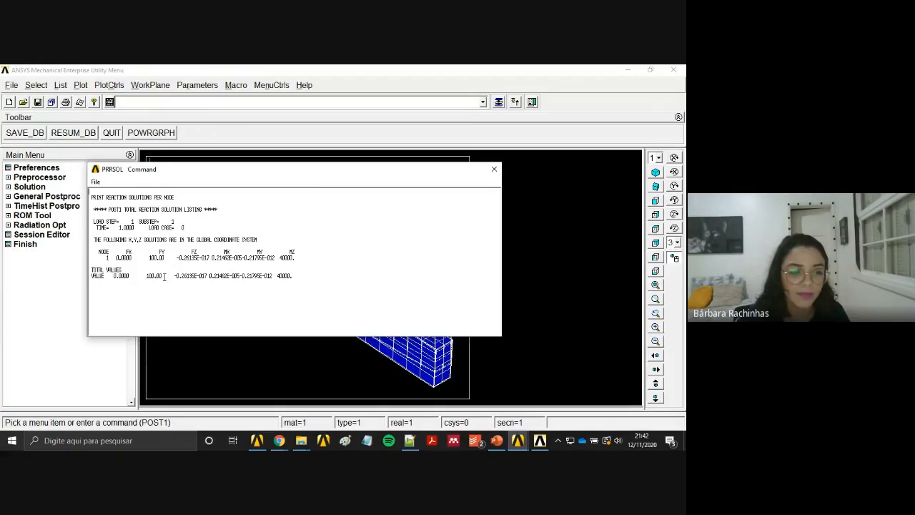
{"action": "left_click_drag", "start_coordinate": [165, 281], "coordinate": [149, 285]}
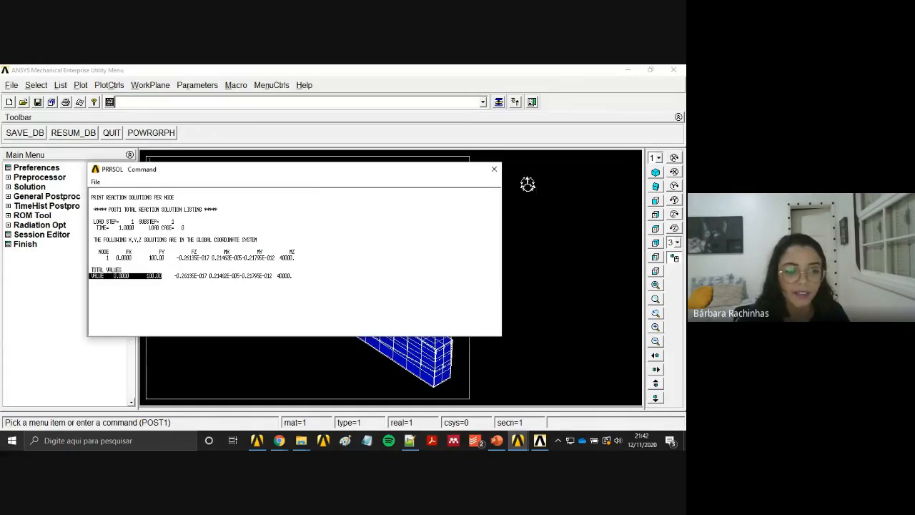
{"action": "left_click", "coordinate": [494, 170]}
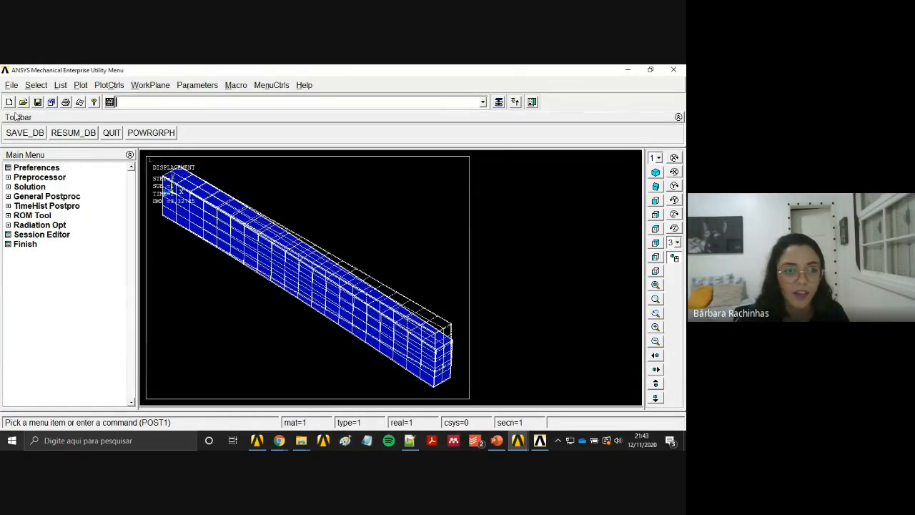
List the reaction solution for all items without using the script, then close the listing.
{"action": "left_click", "coordinate": [60, 86]}
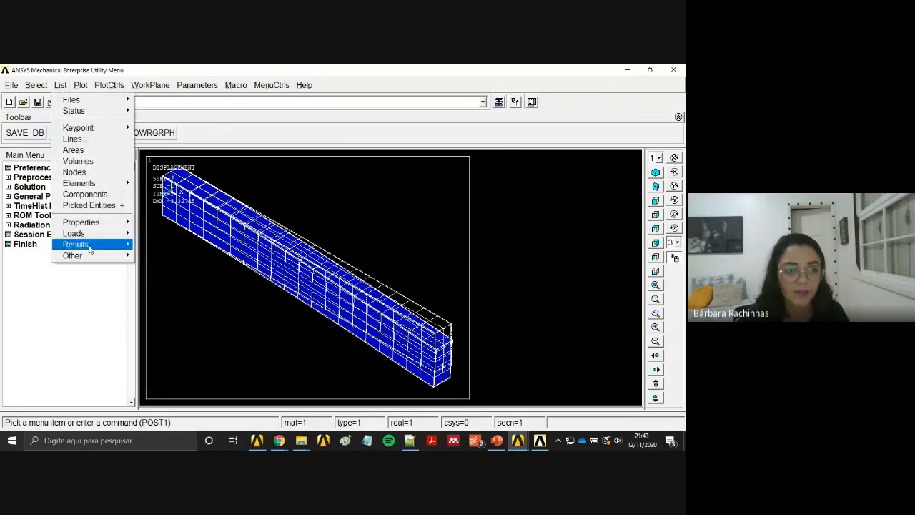
{"action": "mouse_move", "coordinate": [90, 247]}
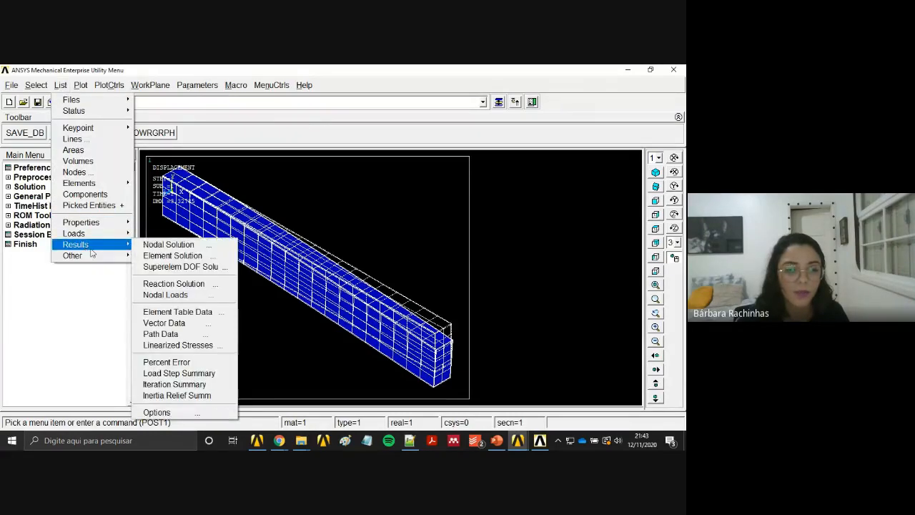
{"action": "left_click", "coordinate": [181, 284]}
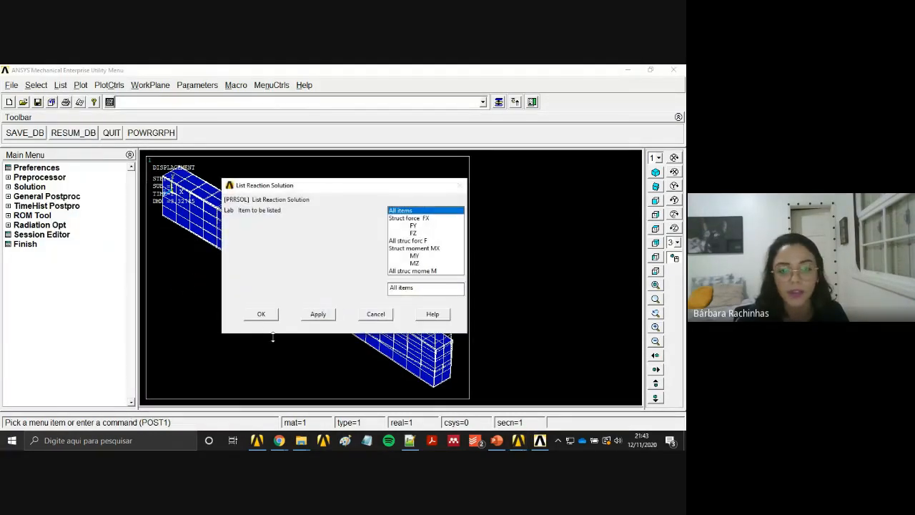
{"action": "left_click", "coordinate": [261, 315]}
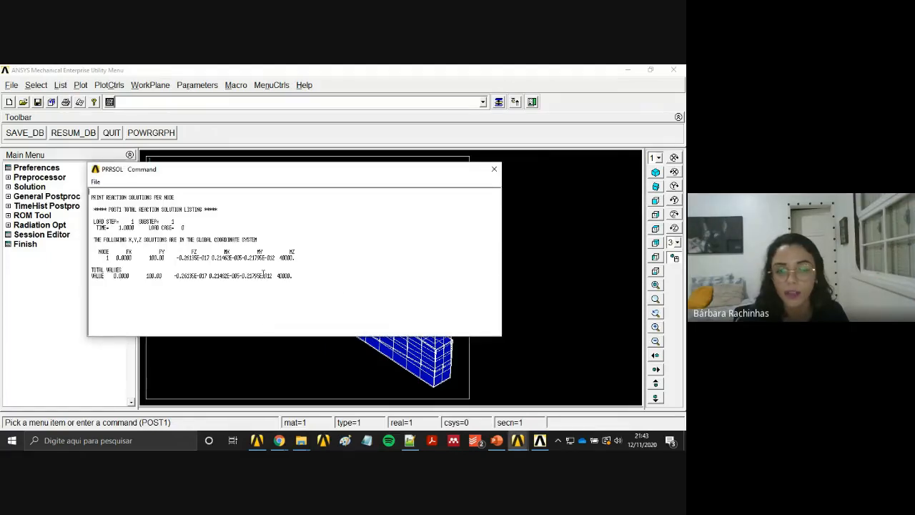
{"action": "left_click", "coordinate": [494, 169]}
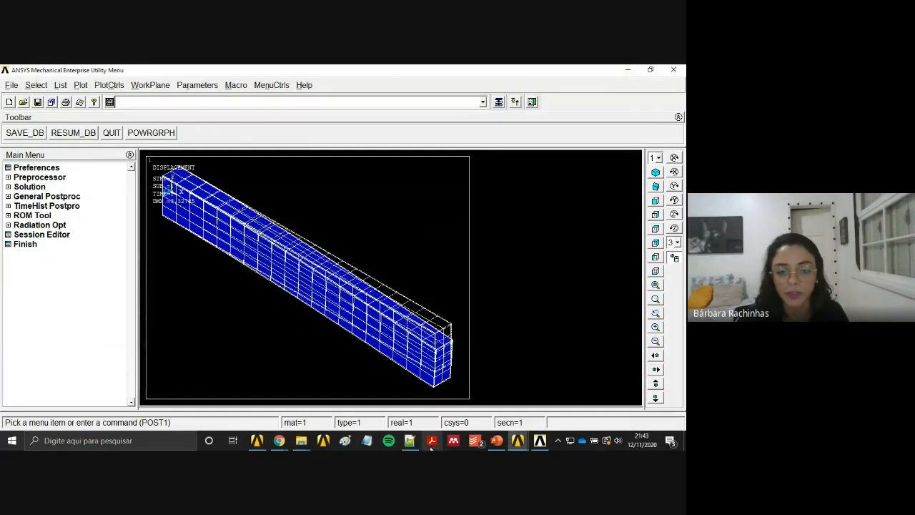
Run the script's PLDISP,1 and PLNSOL,U,Y,1,20 lines in ANSYS to plot the nodal solution in Y.
{"action": "left_click", "coordinate": [410, 440]}
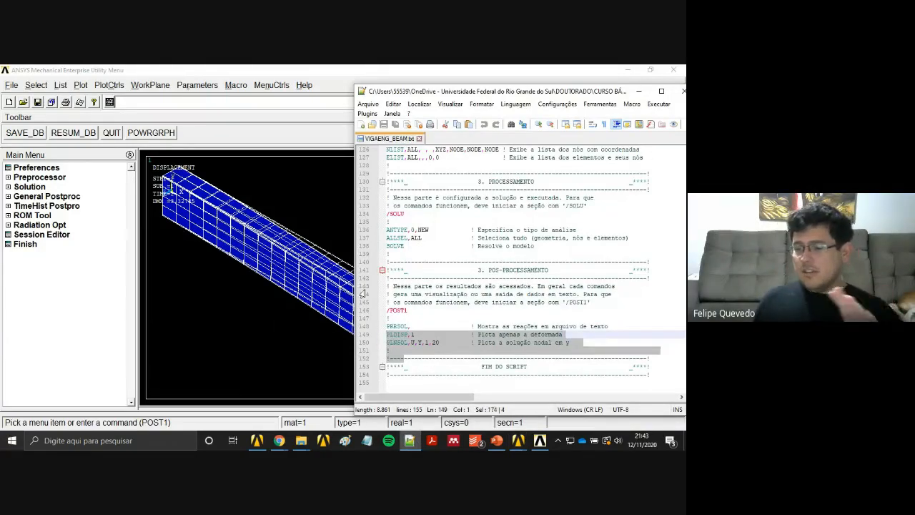
{"action": "left_click", "coordinate": [252, 107]}
{"action": "right_click", "coordinate": [249, 103]}
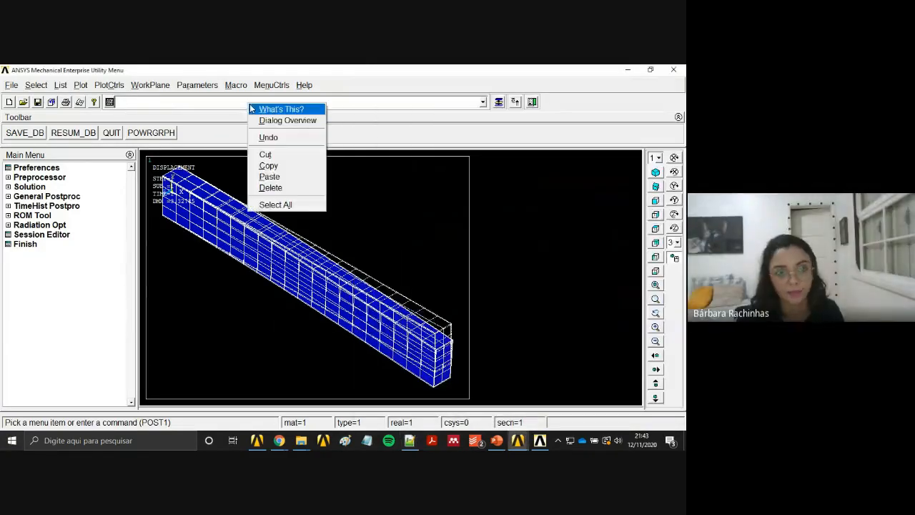
{"action": "left_click", "coordinate": [270, 177]}
{"action": "key", "text": "Return"}
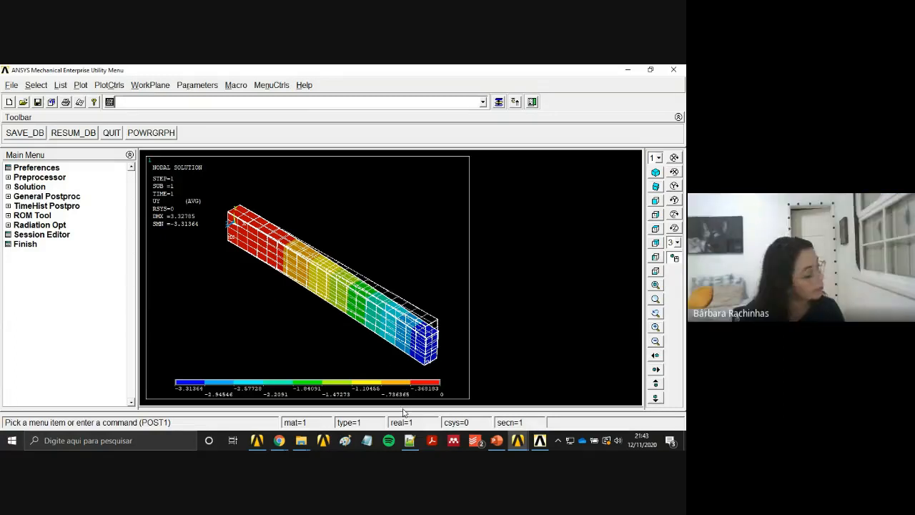
List the reaction solution for all items, inspect the total force and moment values, and close the listing.
{"action": "left_click", "coordinate": [60, 84]}
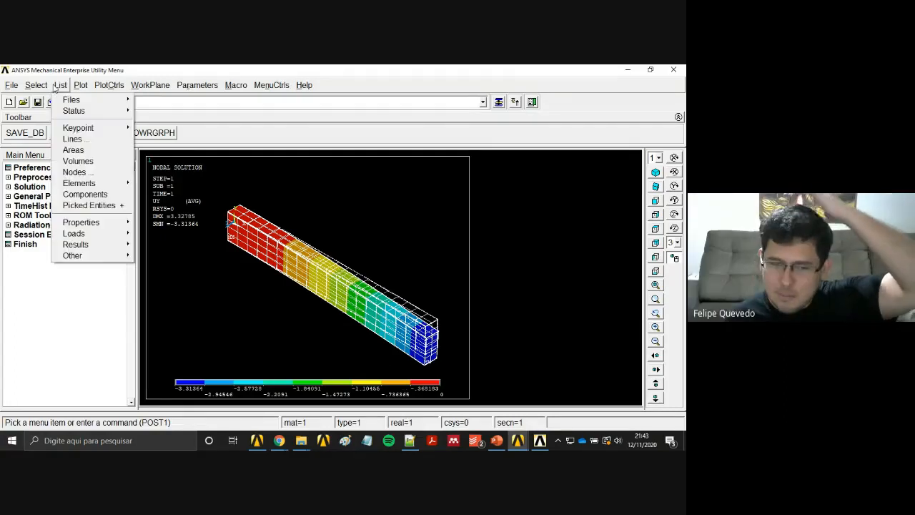
{"action": "mouse_move", "coordinate": [90, 246]}
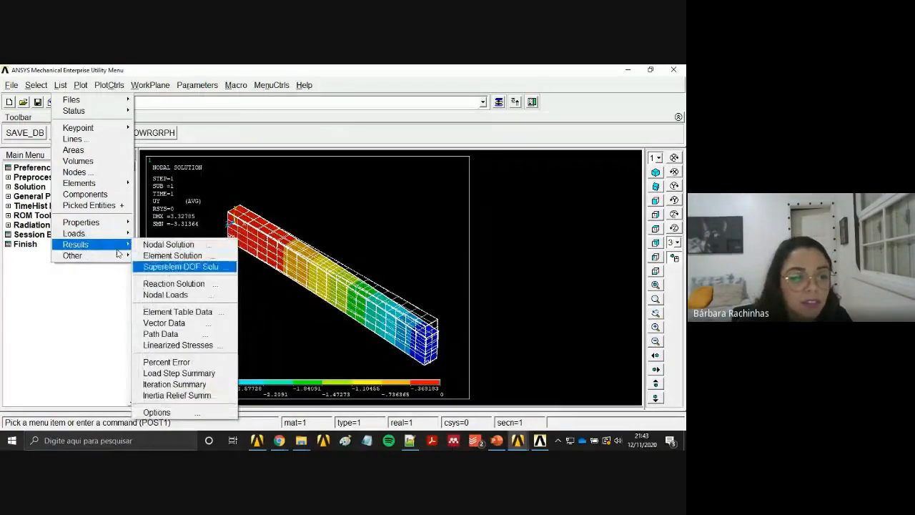
{"action": "left_click", "coordinate": [181, 284]}
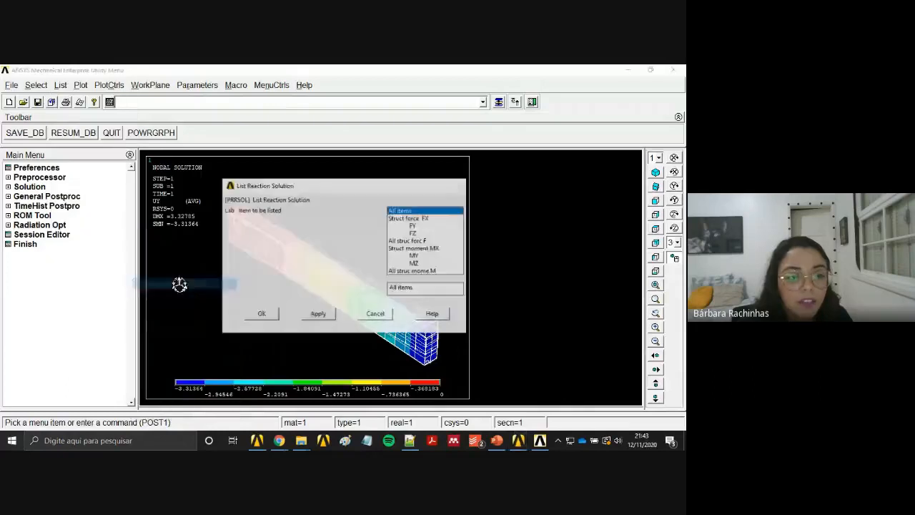
{"action": "left_click", "coordinate": [260, 314]}
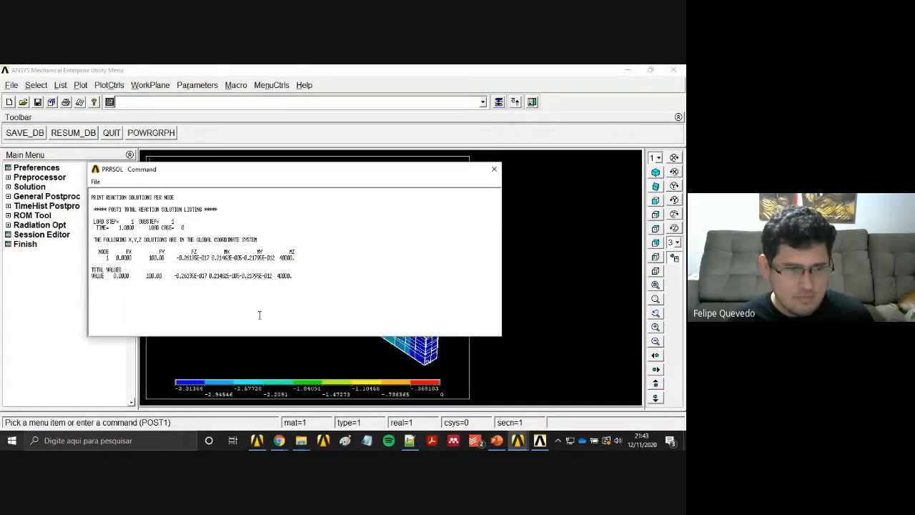
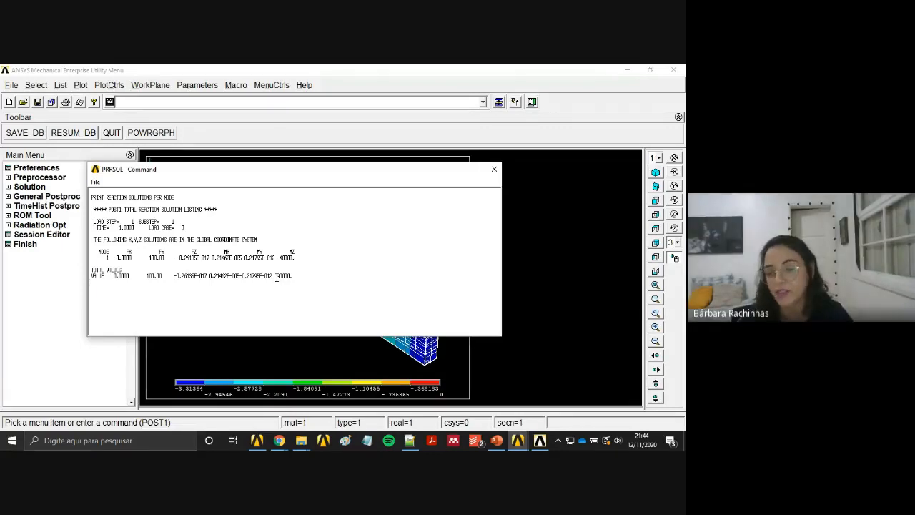
{"action": "left_click_drag", "start_coordinate": [271, 280], "coordinate": [208, 263]}
{"action": "left_click", "coordinate": [288, 261]}
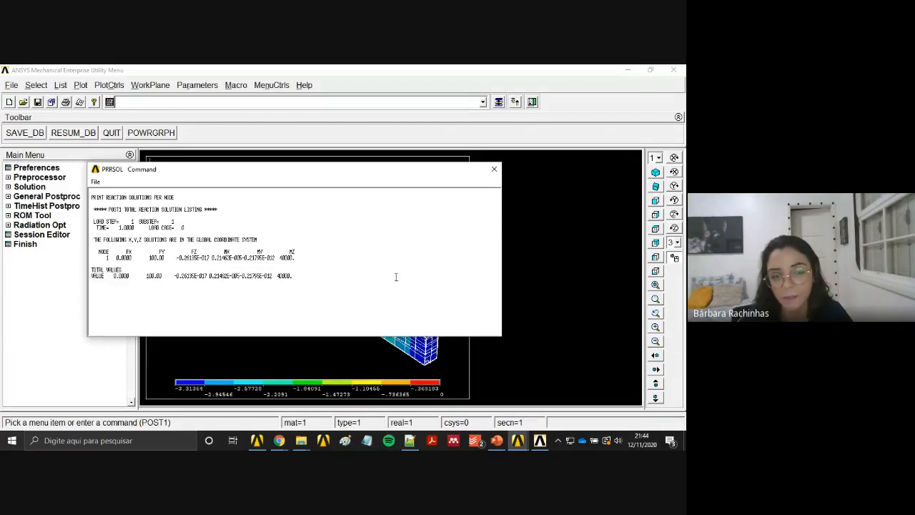
{"action": "left_click", "coordinate": [494, 170]}
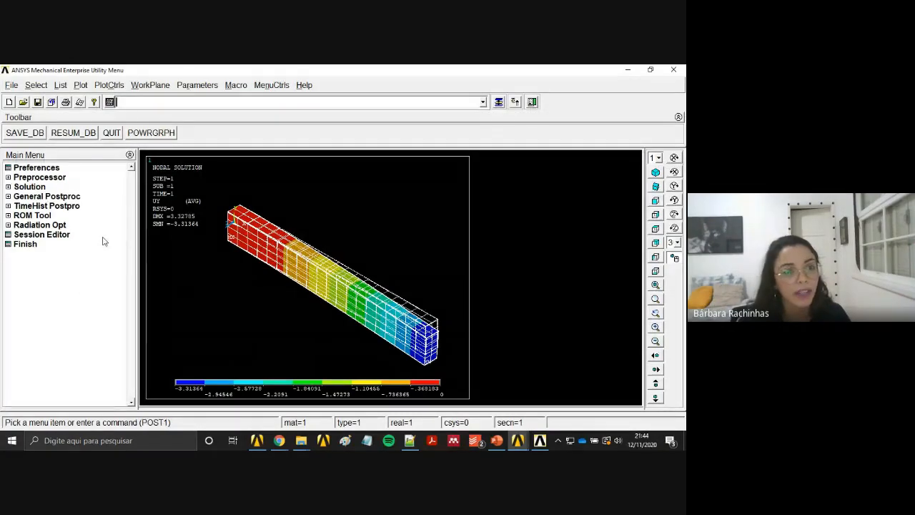
Read the whole VIGAENG_BEAM.txt script from C:\AULA2 as input to rebuild and solve the beam, and dismiss the solution note.
{"action": "left_click", "coordinate": [12, 87]}
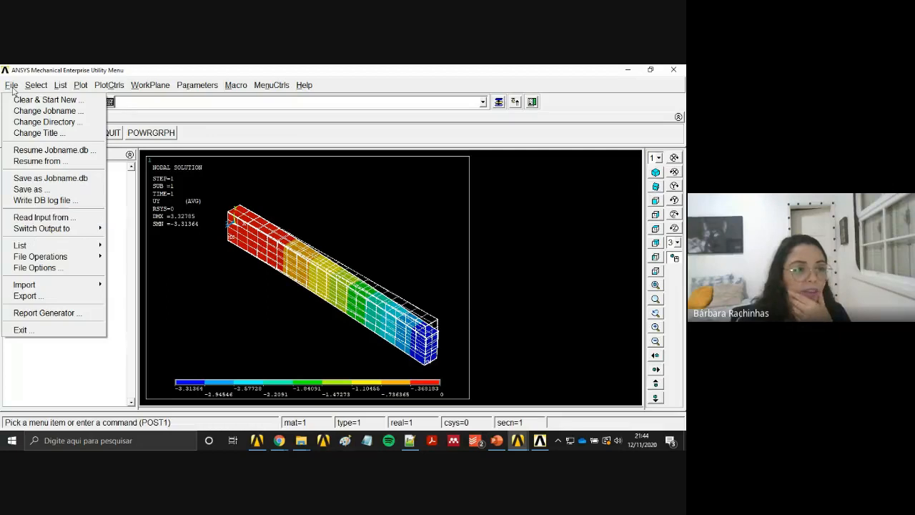
{"action": "left_click", "coordinate": [41, 218]}
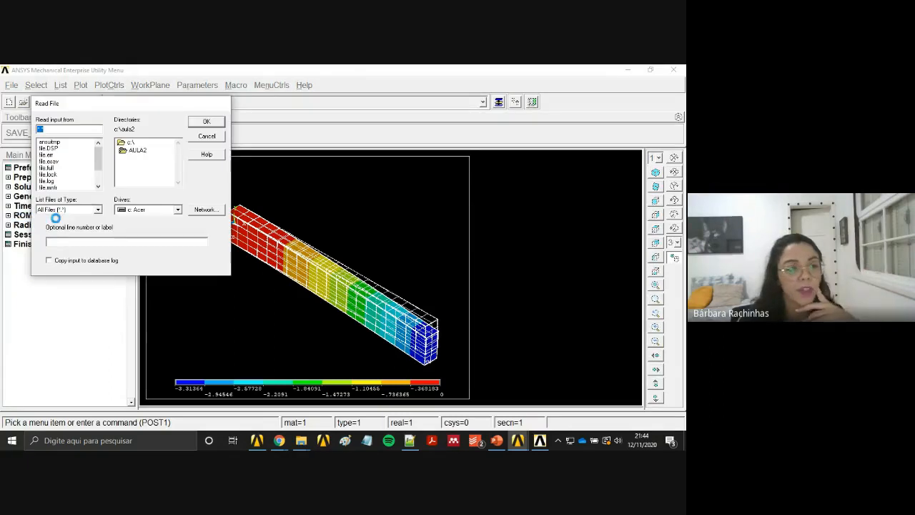
{"action": "double_click", "coordinate": [136, 152]}
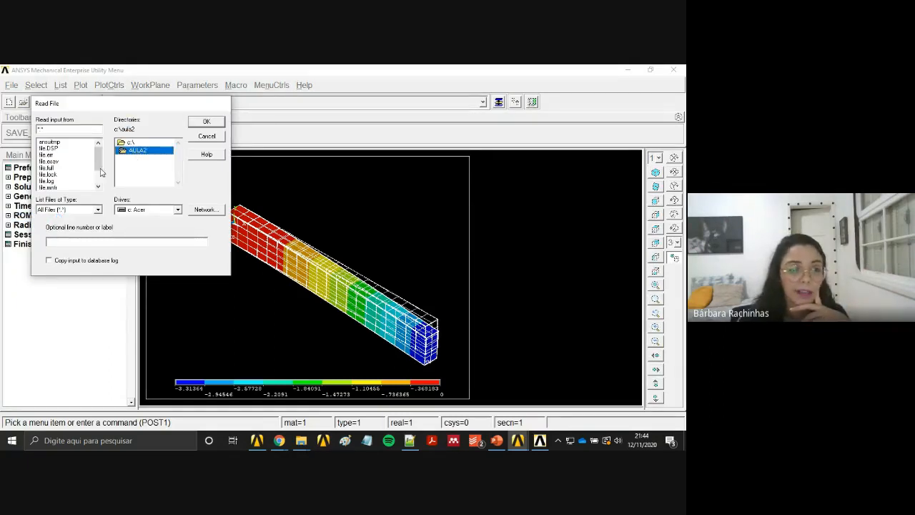
{"action": "scroll", "coordinate": [98, 167], "scroll_direction": "down", "scroll_amount": 2}
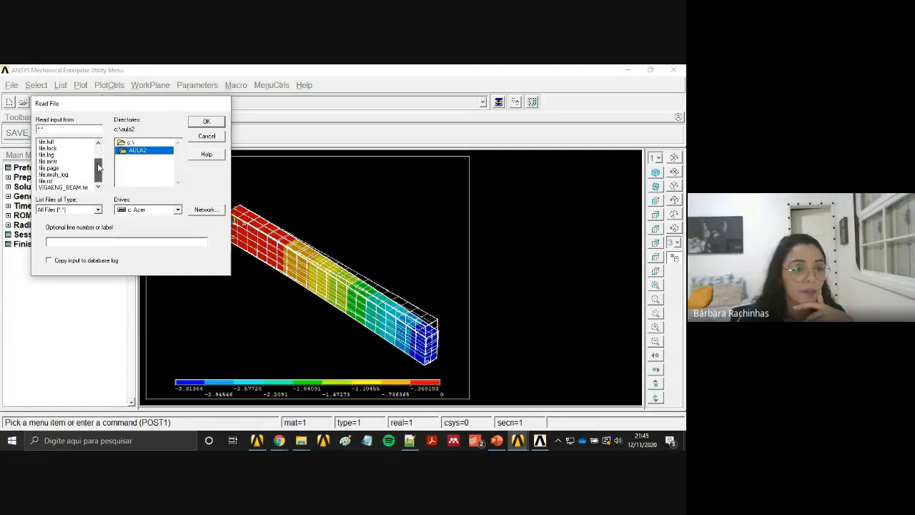
{"action": "left_click", "coordinate": [68, 187]}
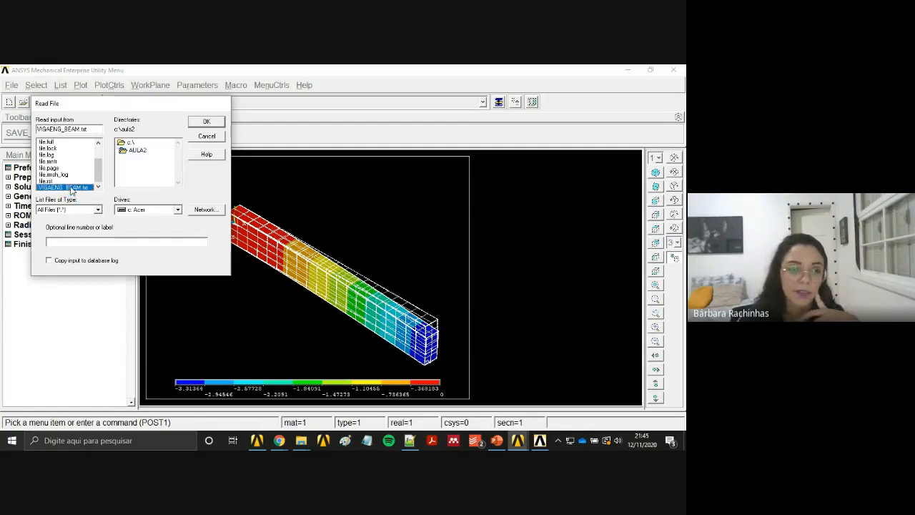
{"action": "left_click", "coordinate": [206, 123]}
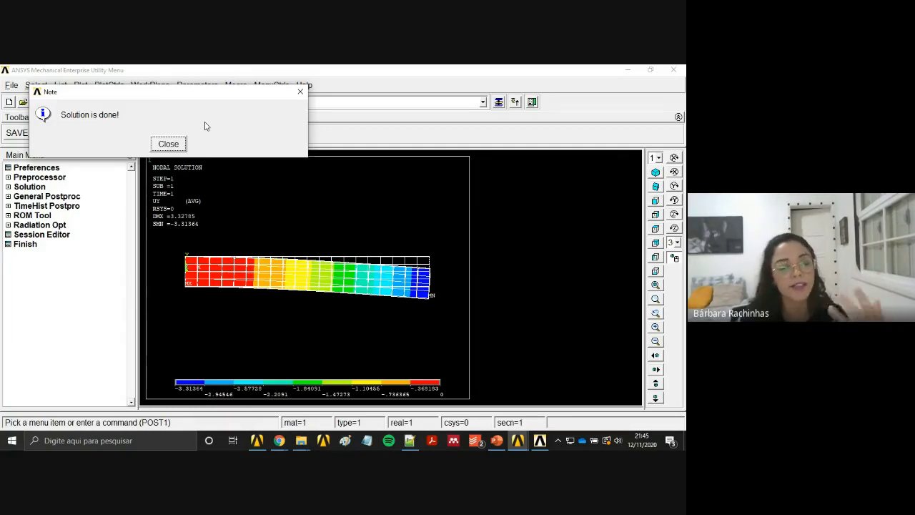
{"action": "left_click", "coordinate": [169, 144]}
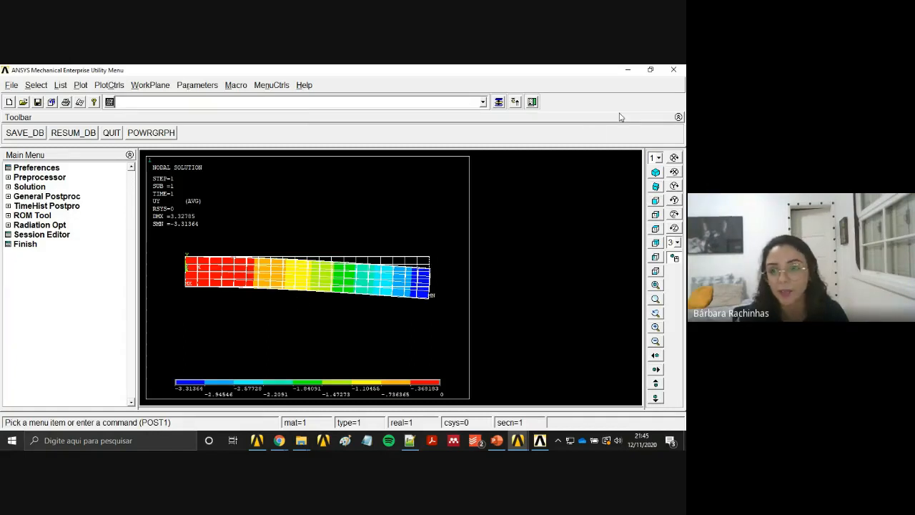
Exit Mechanical APDL with the Save Everything option.
{"action": "left_click", "coordinate": [674, 69]}
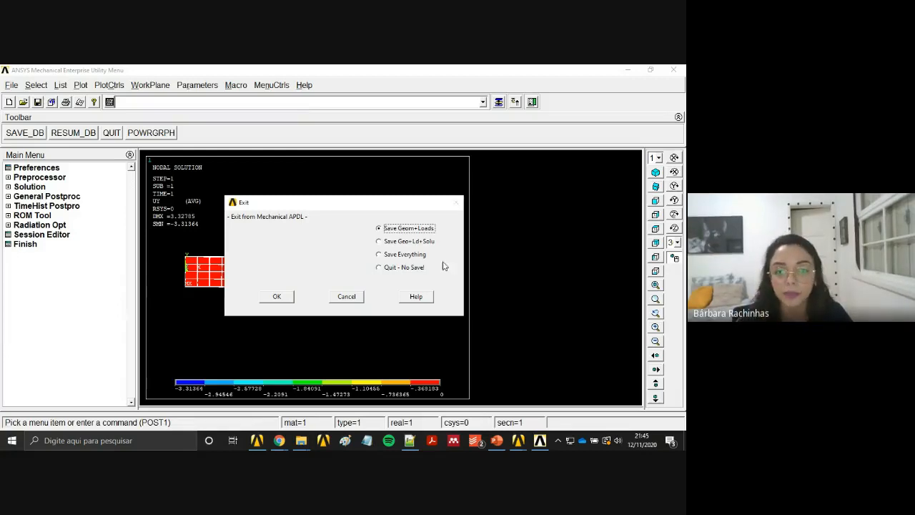
{"action": "left_click", "coordinate": [403, 254]}
{"action": "left_click", "coordinate": [276, 296]}
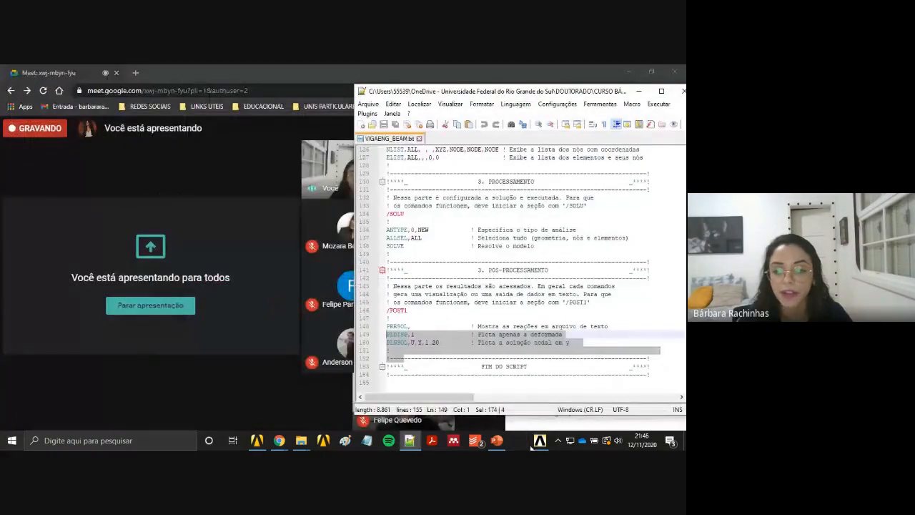
Relaunch Mechanical APDL from the Product Launcher and resume the file.db database from C:\AULA2.
{"action": "left_click", "coordinate": [537, 444]}
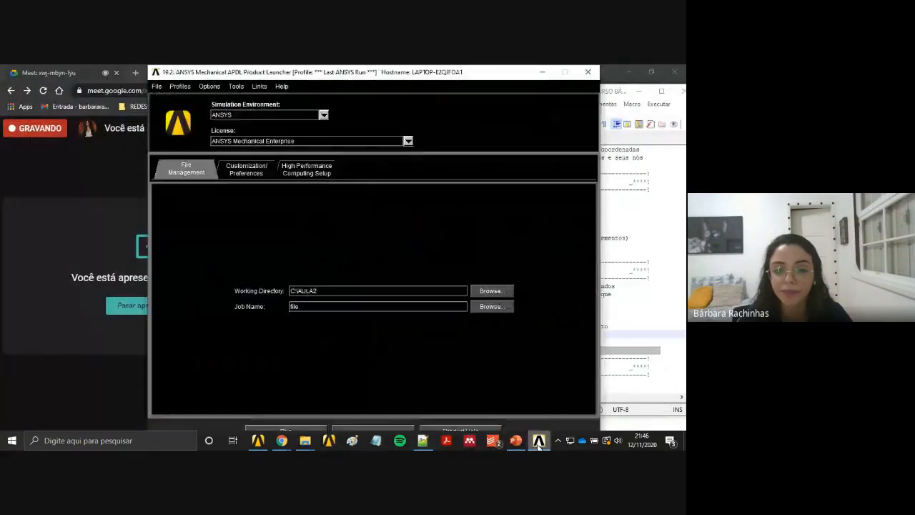
{"action": "left_click", "coordinate": [292, 430]}
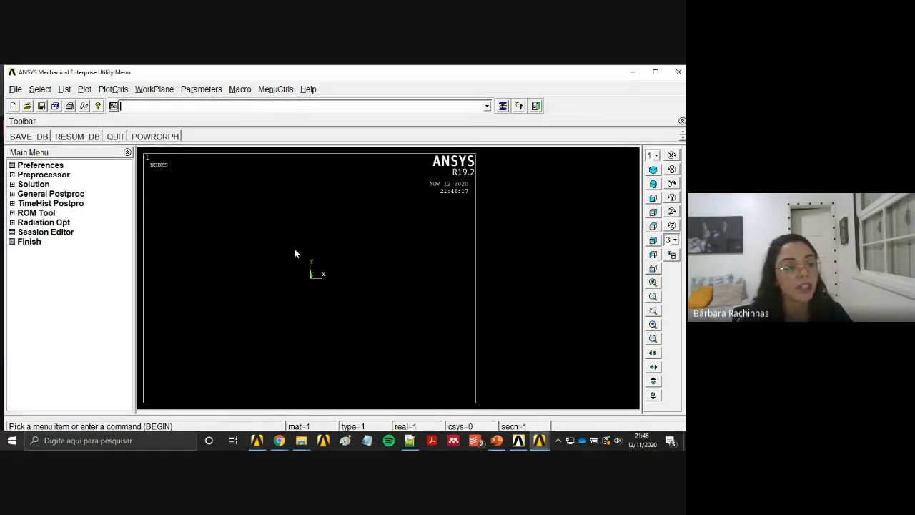
{"action": "left_click", "coordinate": [15, 88]}
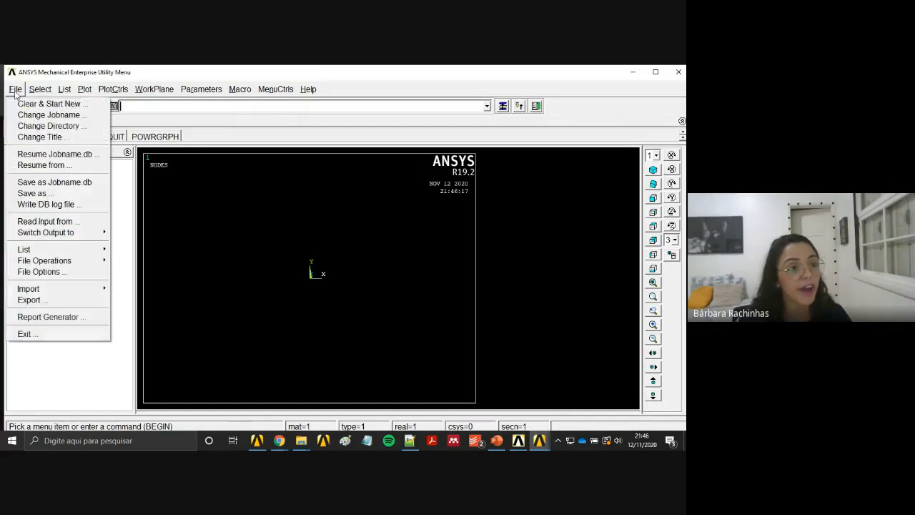
{"action": "left_click", "coordinate": [41, 165]}
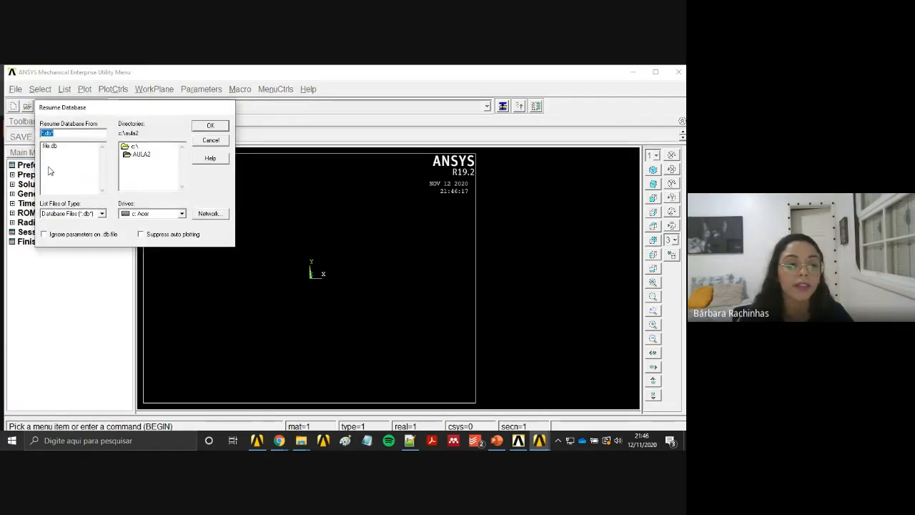
{"action": "left_click", "coordinate": [136, 155]}
{"action": "left_click", "coordinate": [84, 147]}
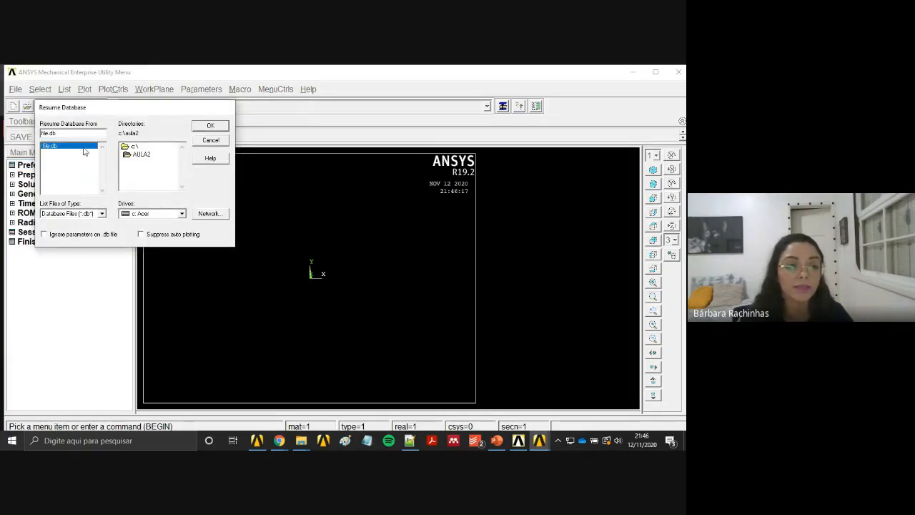
{"action": "left_click", "coordinate": [209, 126]}
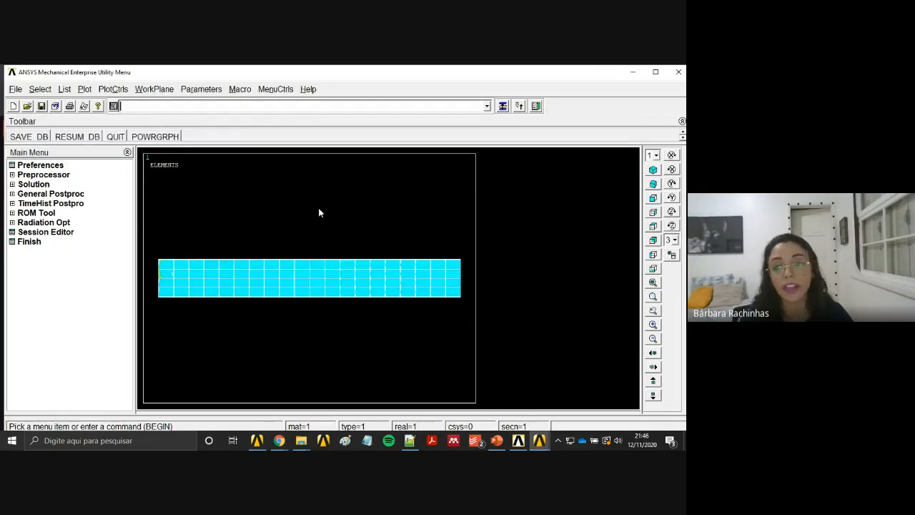
Plot the nodal solution contour of the Y-Component of displacement as deformed shape only, in a 3D view.
{"action": "left_click", "coordinate": [653, 184]}
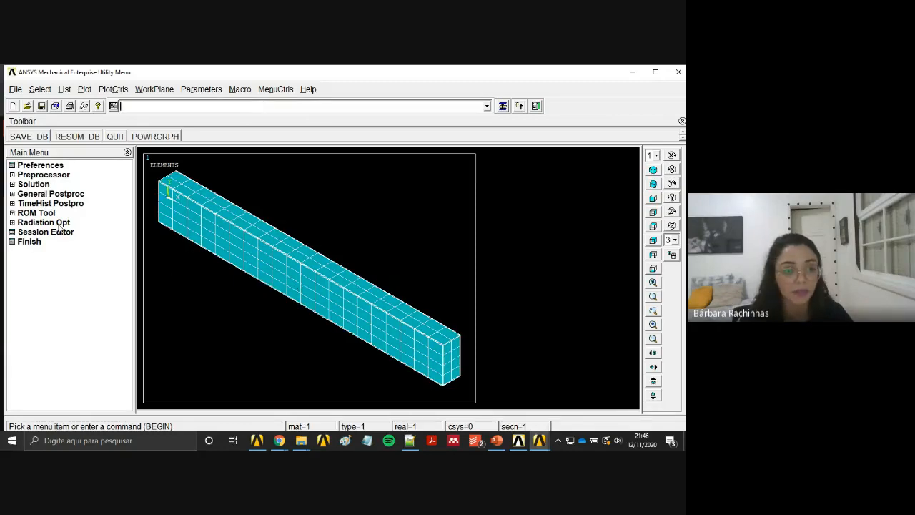
{"action": "left_click", "coordinate": [72, 204]}
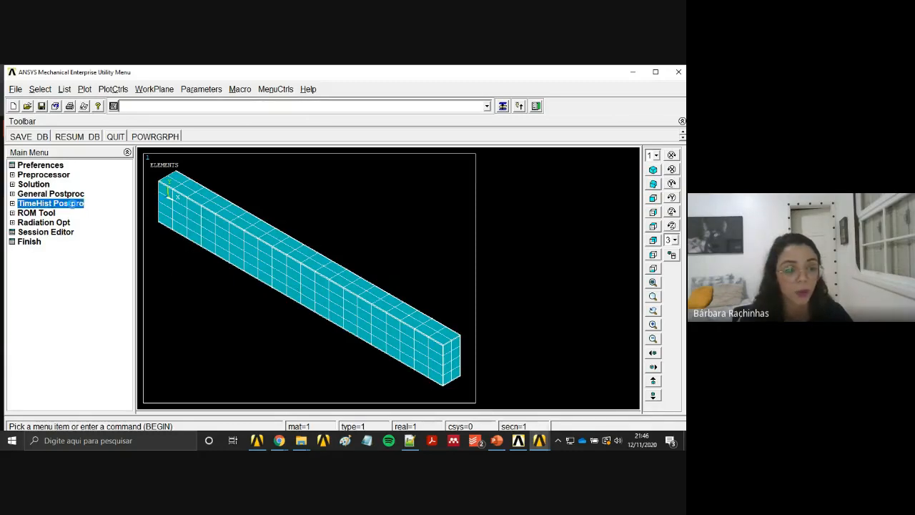
{"action": "left_click", "coordinate": [545, 127]}
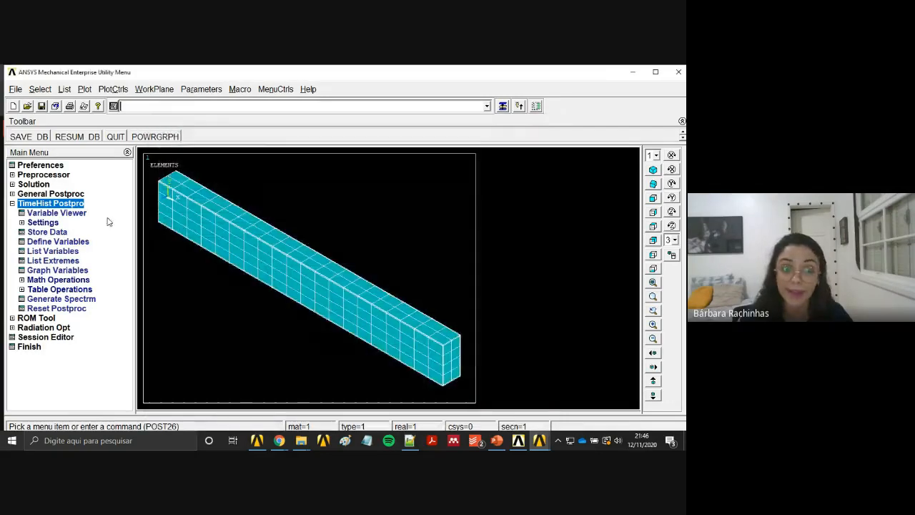
{"action": "left_click", "coordinate": [50, 194]}
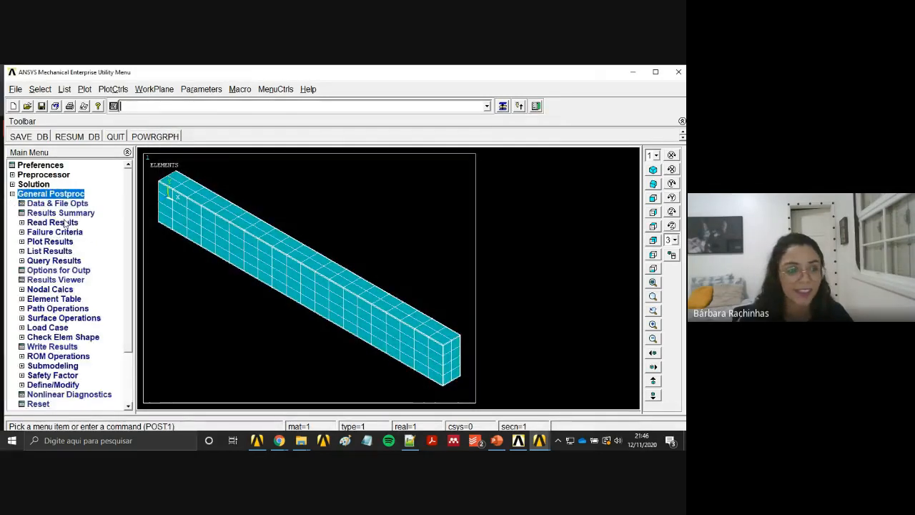
{"action": "left_click", "coordinate": [54, 224]}
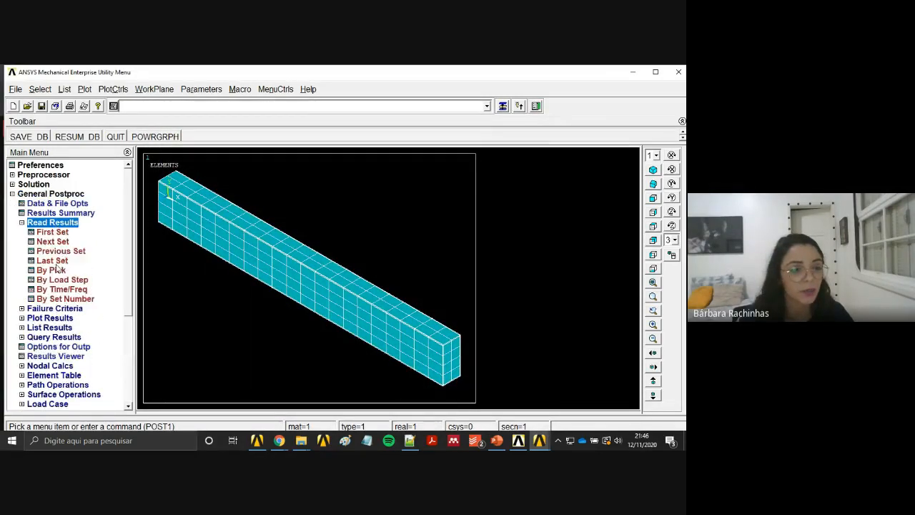
{"action": "left_click", "coordinate": [65, 225]}
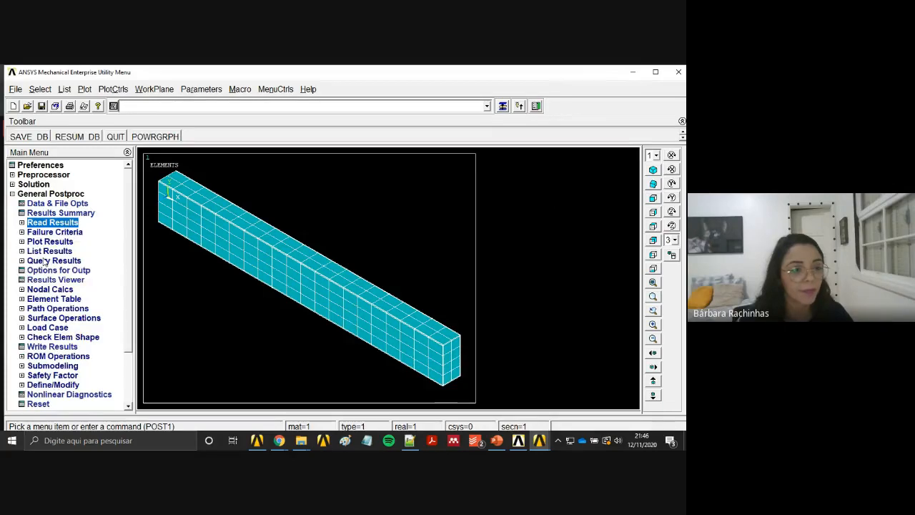
{"action": "left_click", "coordinate": [50, 242]}
{"action": "left_click", "coordinate": [62, 261]}
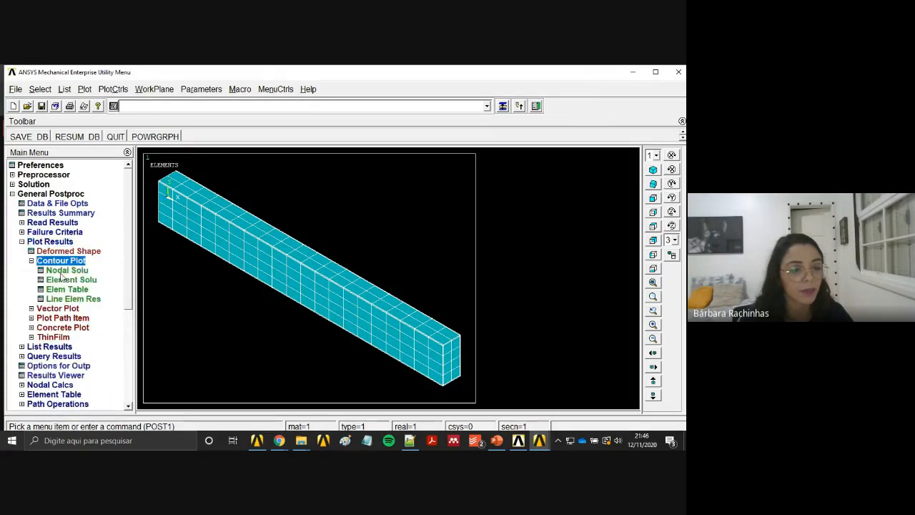
{"action": "left_click", "coordinate": [63, 270]}
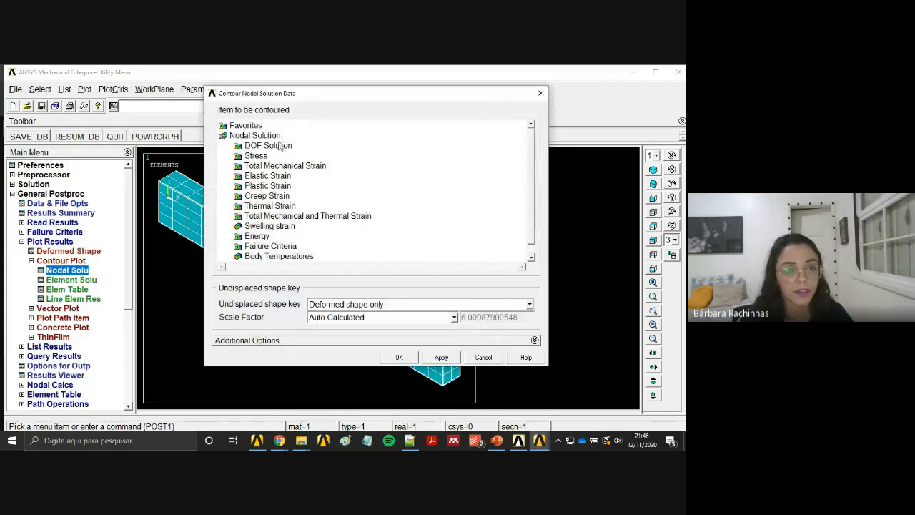
{"action": "double_click", "coordinate": [279, 146]}
{"action": "left_click", "coordinate": [282, 165]}
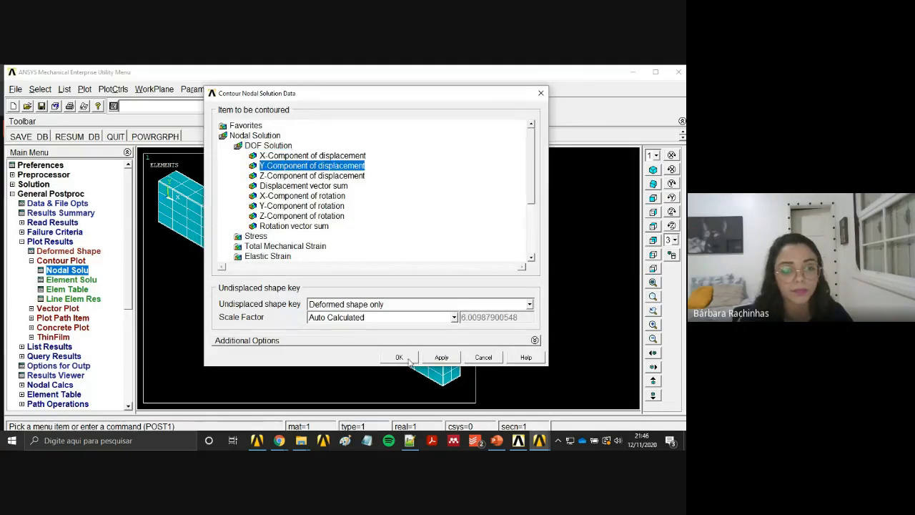
{"action": "left_click", "coordinate": [409, 361]}
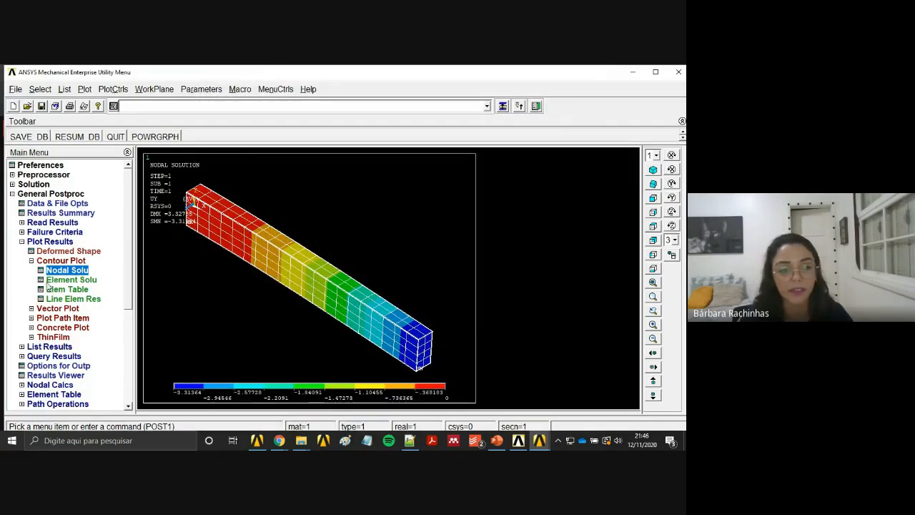
Replot the Y-displacement contour with the undeformed model overlaid on the deformed shape.
{"action": "left_click", "coordinate": [59, 271]}
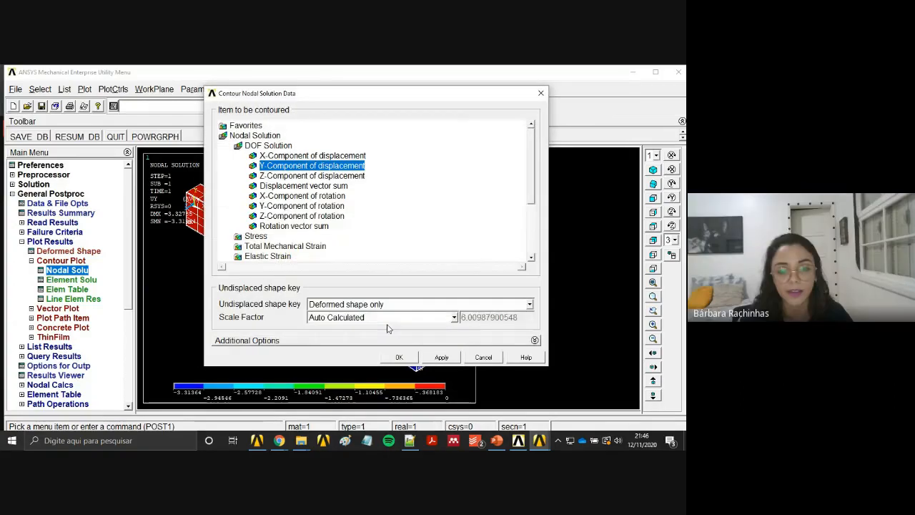
{"action": "left_click", "coordinate": [389, 304]}
{"action": "left_click", "coordinate": [388, 327]}
{"action": "left_click", "coordinate": [399, 357]}
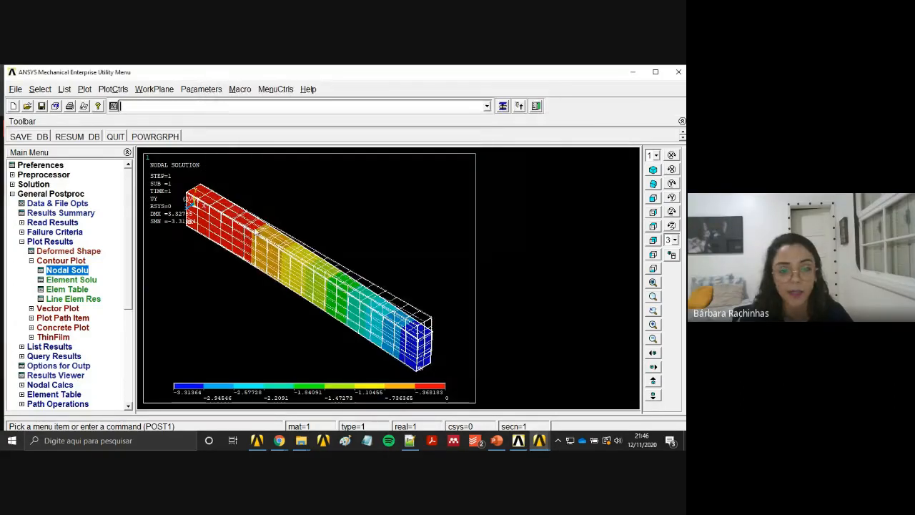
Exit Mechanical APDL with the Quit - No Save option.
{"action": "left_click", "coordinate": [679, 72]}
{"action": "left_click", "coordinate": [399, 269]}
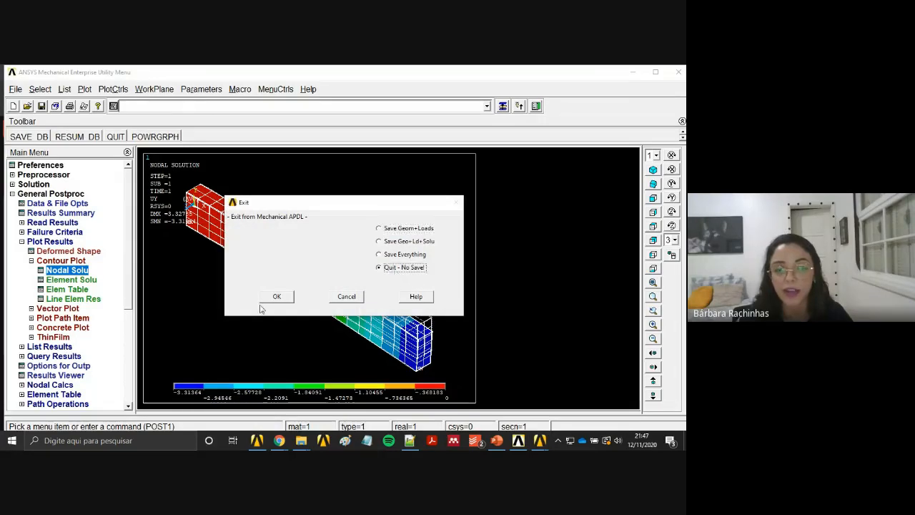
{"action": "left_click", "coordinate": [278, 296]}
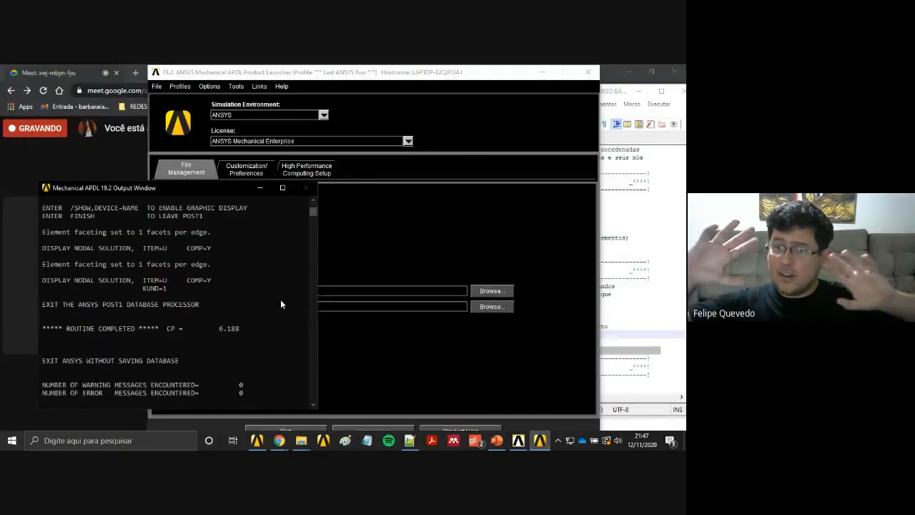
Move the Product Launcher window slightly aside and minimize the other open windows behind it.
{"action": "left_click_drag", "start_coordinate": [429, 70], "coordinate": [392, 65]}
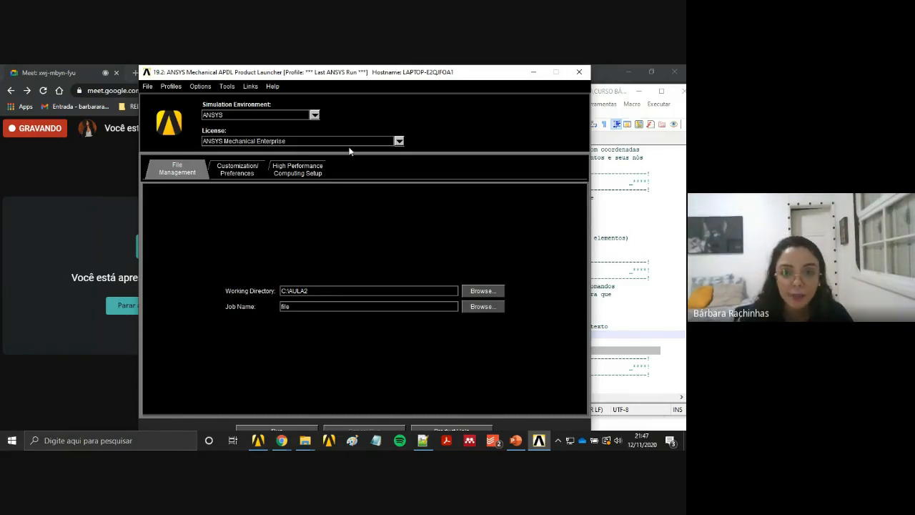
{"action": "left_click", "coordinate": [632, 75]}
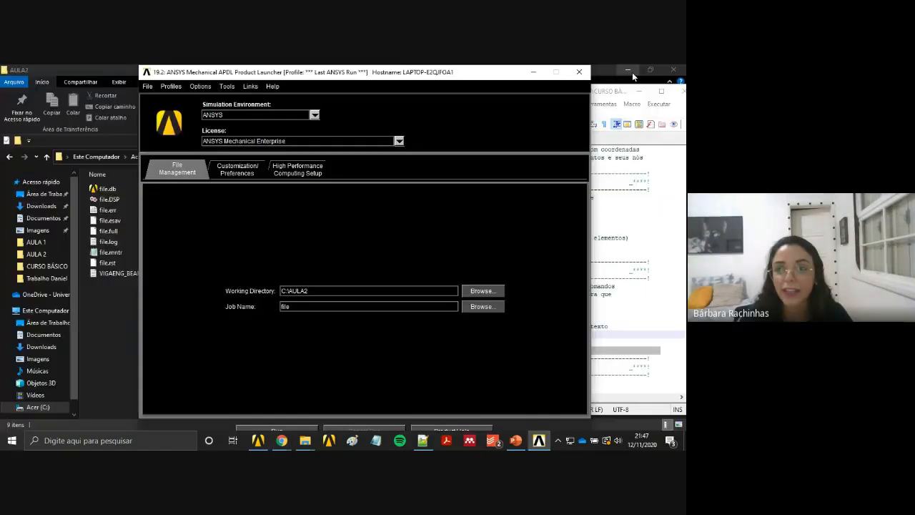
{"action": "left_click", "coordinate": [632, 73]}
{"action": "left_click", "coordinate": [629, 73]}
{"action": "left_click", "coordinate": [639, 91]}
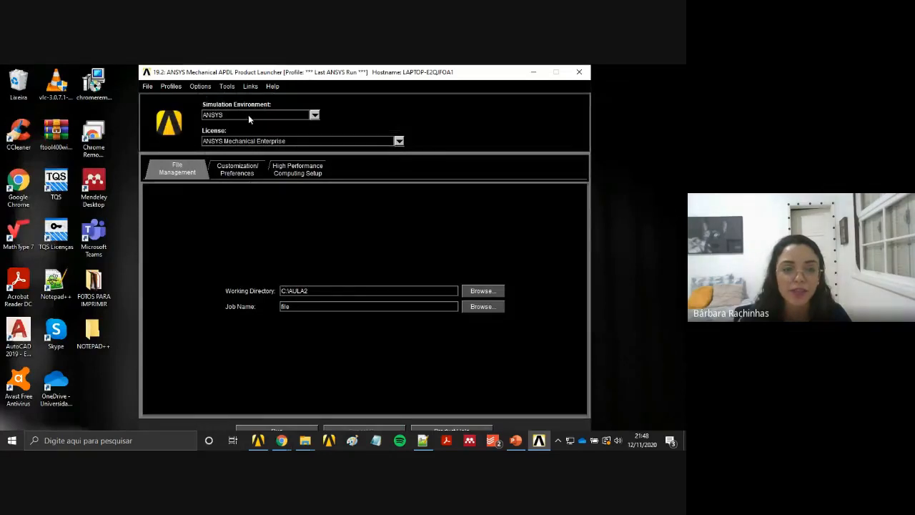
Set the launcher's simulation environment to ANSYS Batch and choose VIGAENG_BEAM.txt from C:\AULA2 as the input file, listing all file types.
{"action": "left_click", "coordinate": [316, 116]}
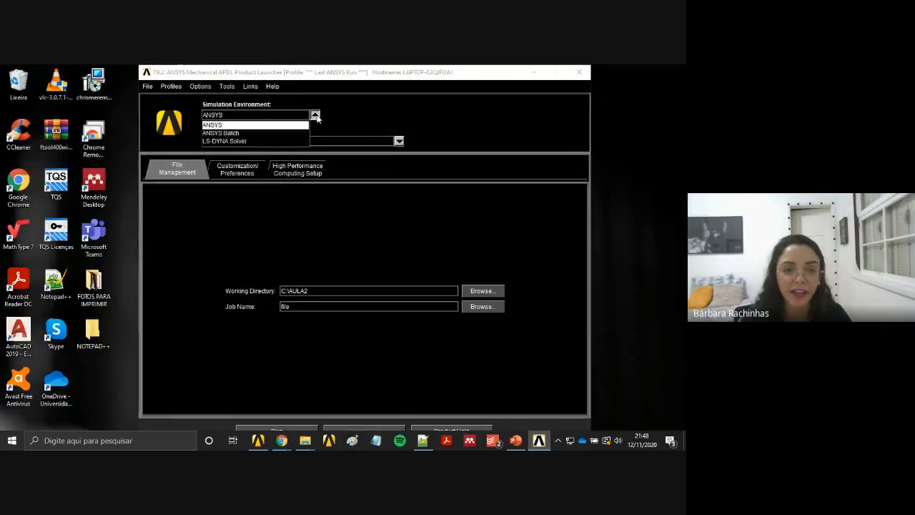
{"action": "left_click", "coordinate": [234, 136]}
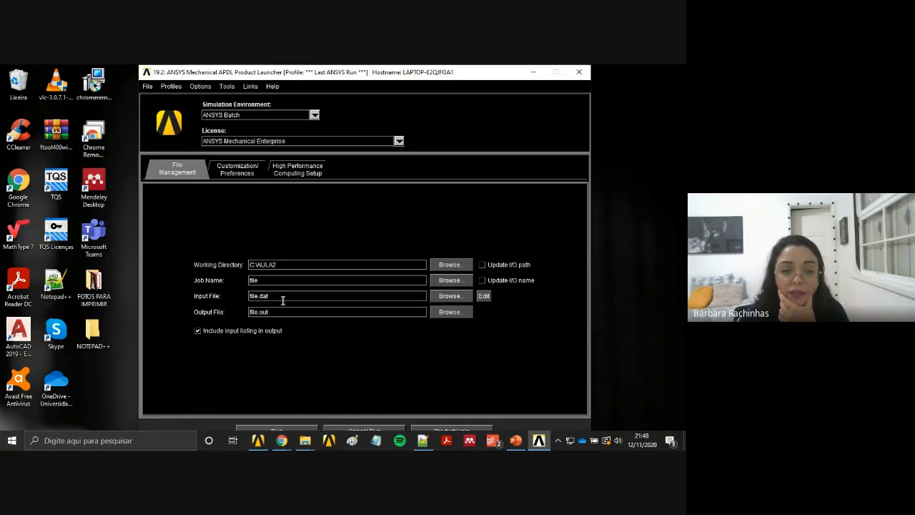
{"action": "left_click", "coordinate": [449, 297]}
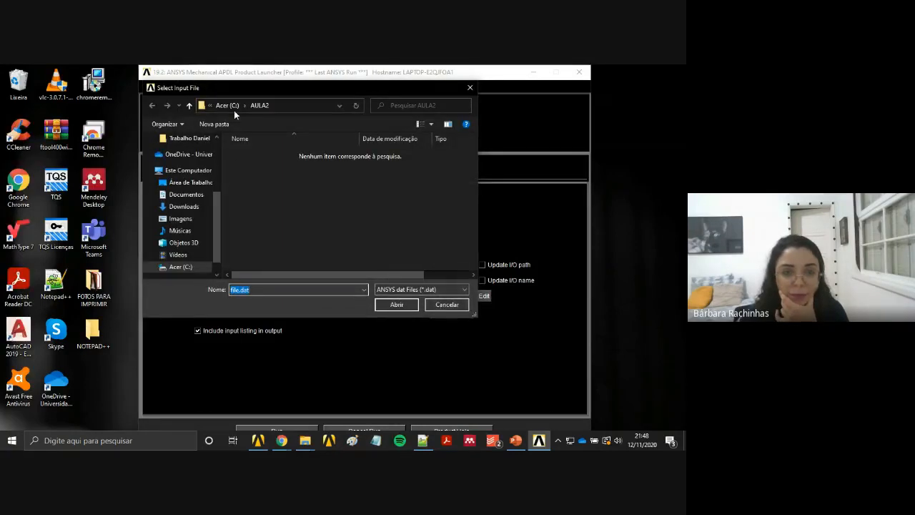
{"action": "left_click", "coordinate": [418, 290]}
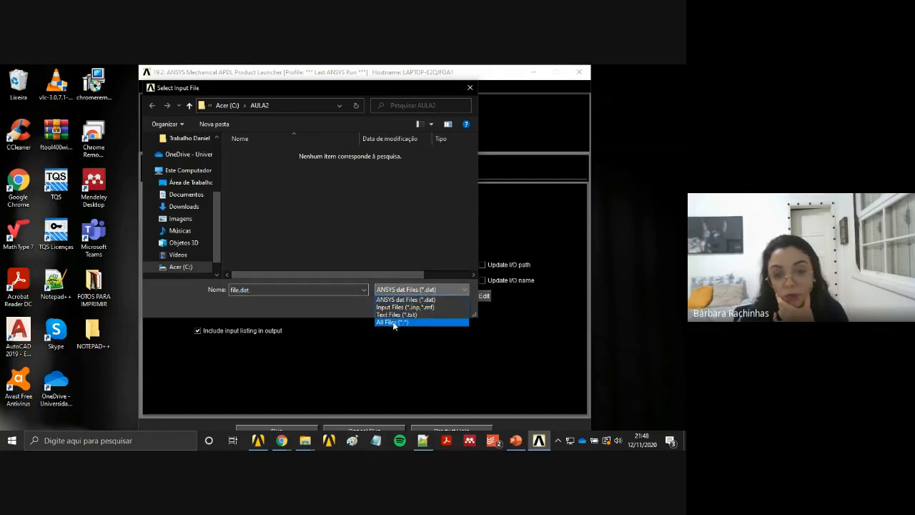
{"action": "left_click", "coordinate": [397, 323]}
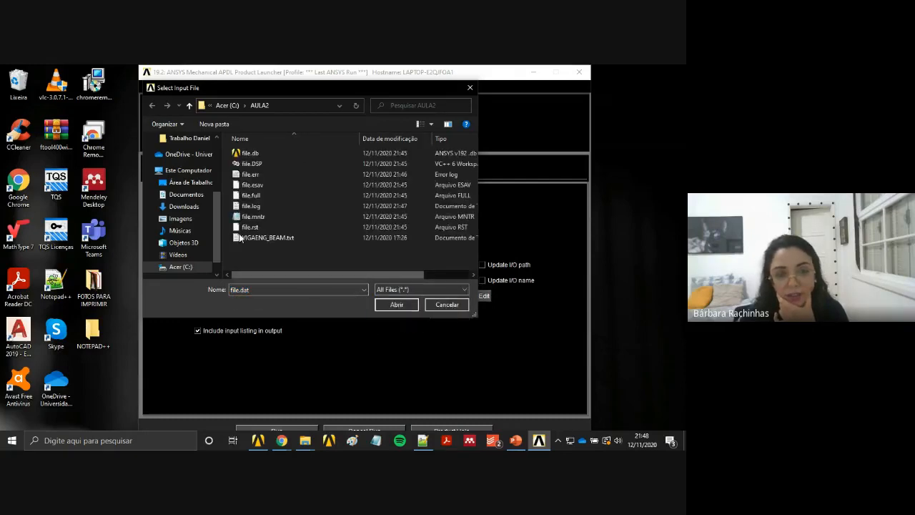
{"action": "left_click", "coordinate": [262, 239]}
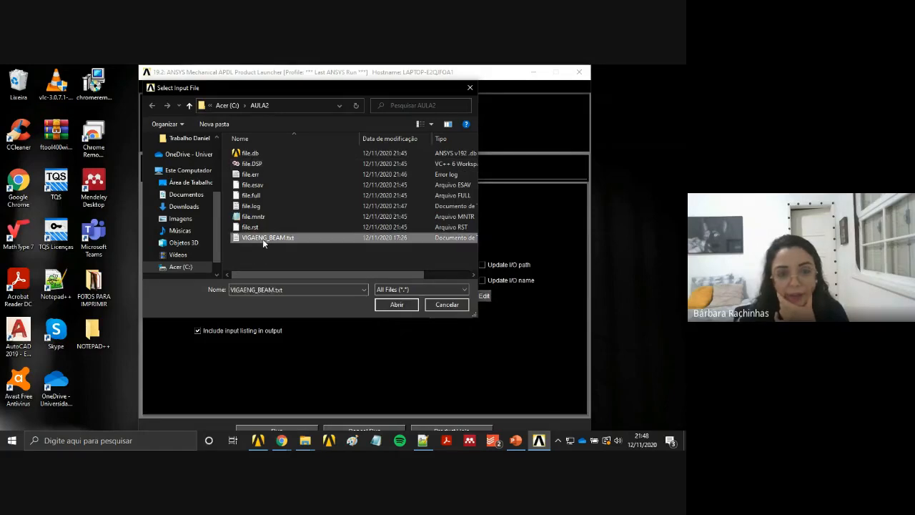
{"action": "left_click", "coordinate": [385, 308]}
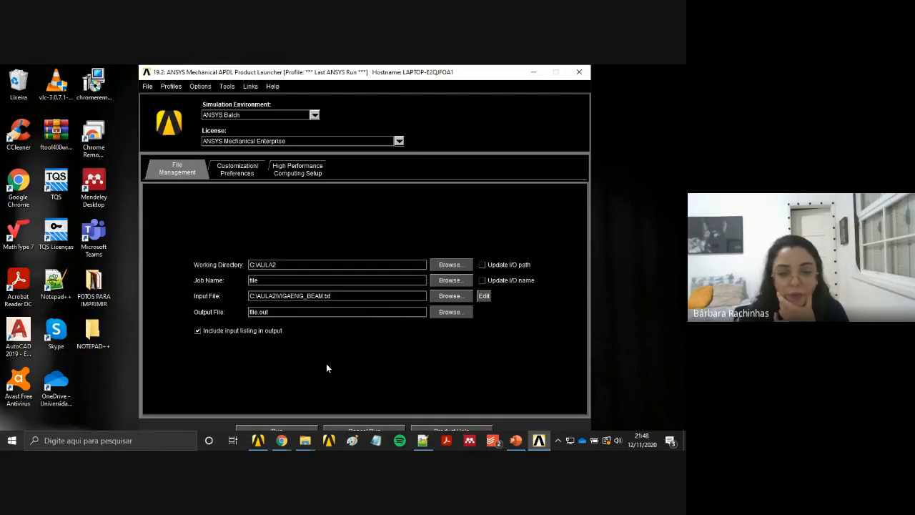
Submit the batch run, check the generated files in the AULA2 folder in File Explorer, and return to the Product Launcher.
{"action": "left_click", "coordinate": [279, 428]}
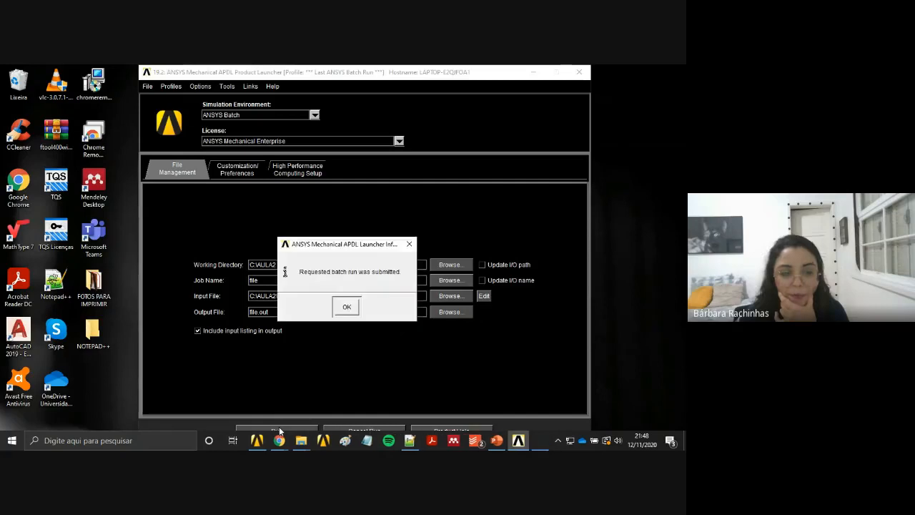
{"action": "left_click", "coordinate": [349, 306]}
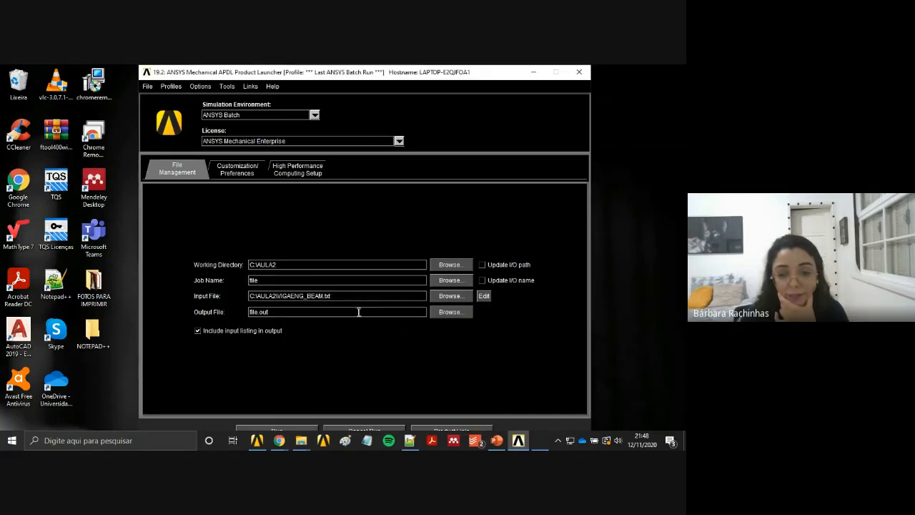
{"action": "mouse_move", "coordinate": [301, 439]}
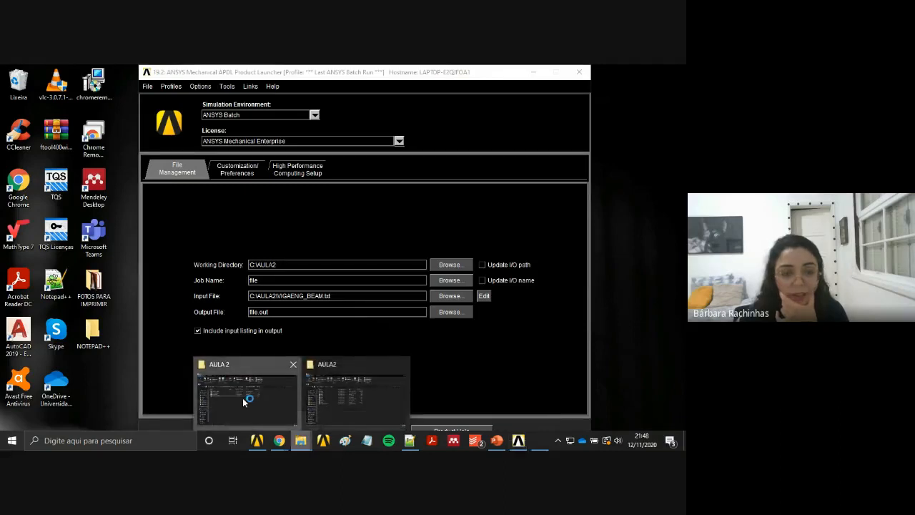
{"action": "left_click", "coordinate": [248, 399]}
{"action": "left_click", "coordinate": [368, 390]}
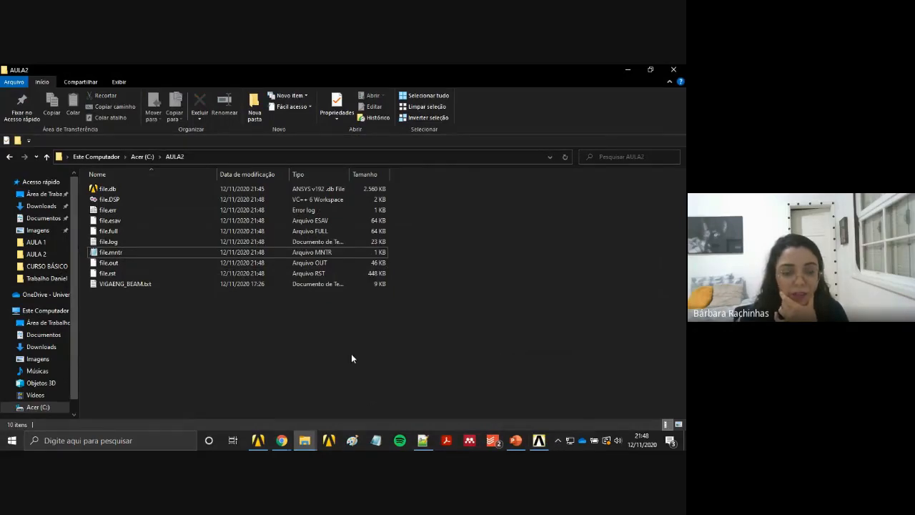
{"action": "left_click", "coordinate": [539, 440]}
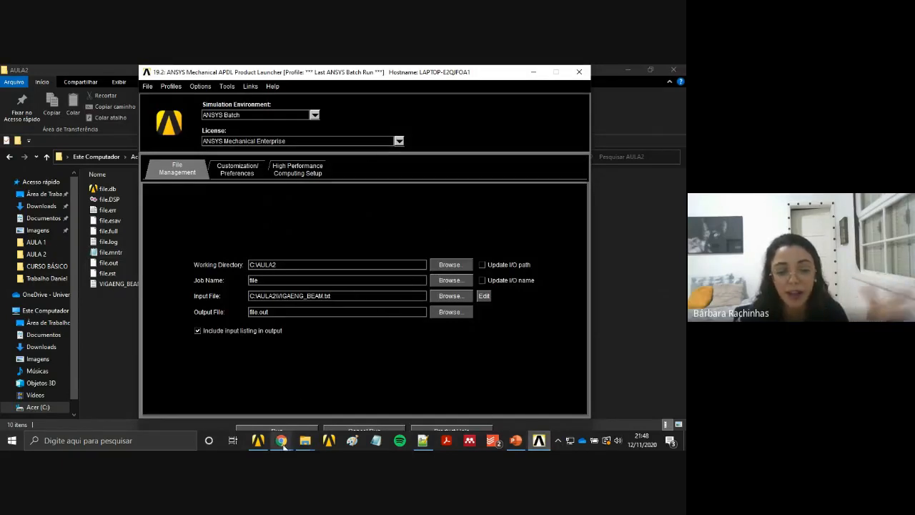
Switch to the Google Meet call in Chrome and open the presentation options for stopping the screen share.
{"action": "mouse_move", "coordinate": [283, 444]}
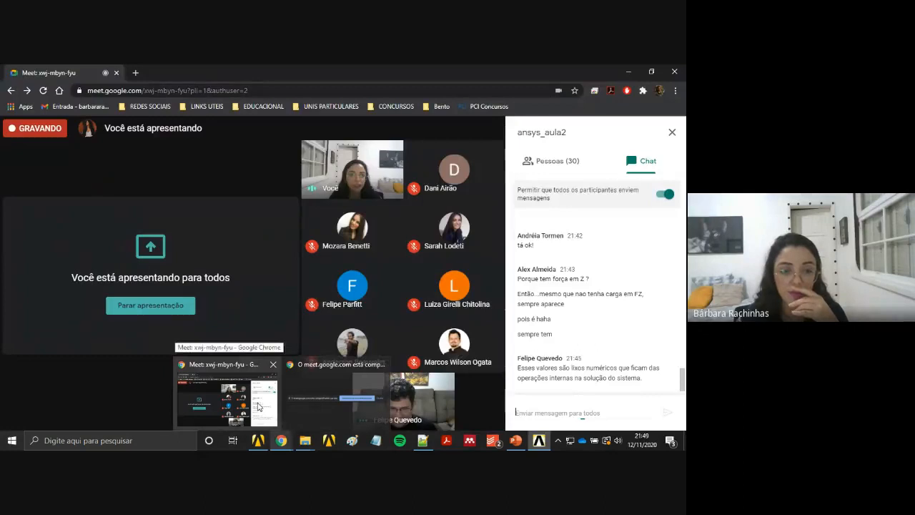
{"action": "left_click", "coordinate": [259, 407]}
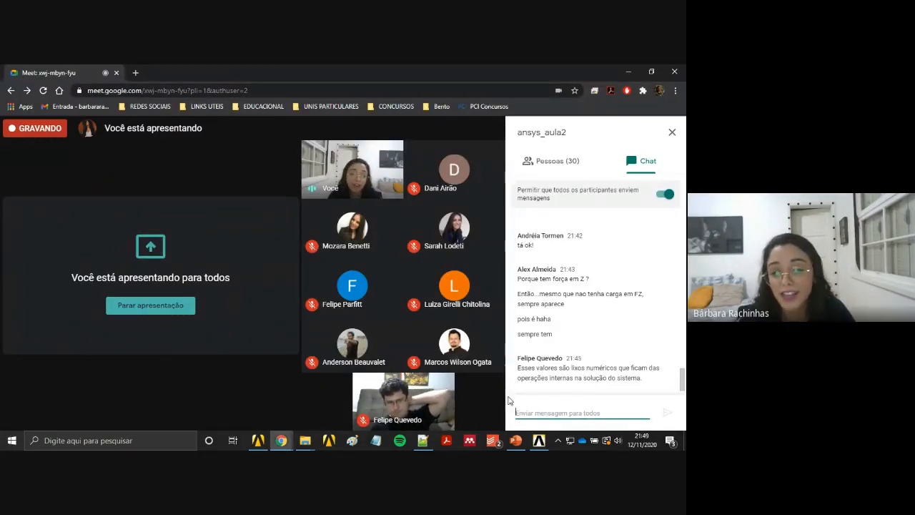
{"action": "left_click", "coordinate": [451, 420]}
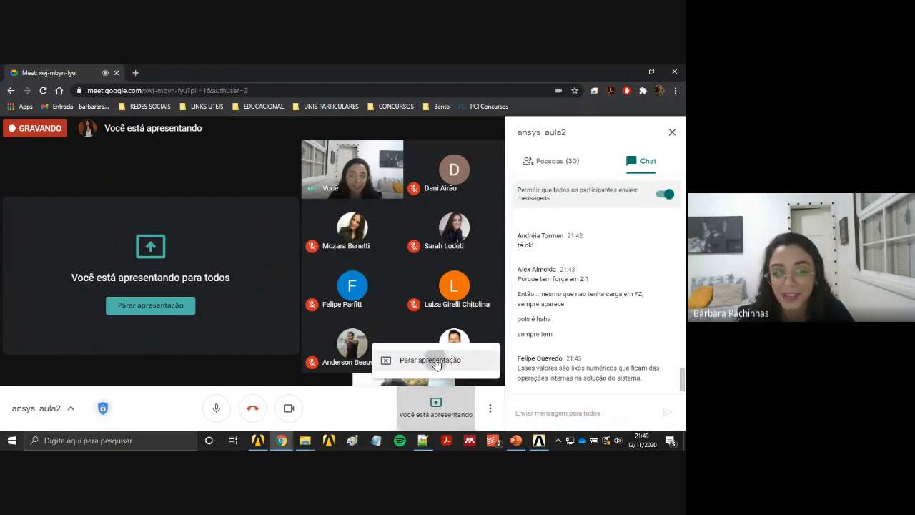